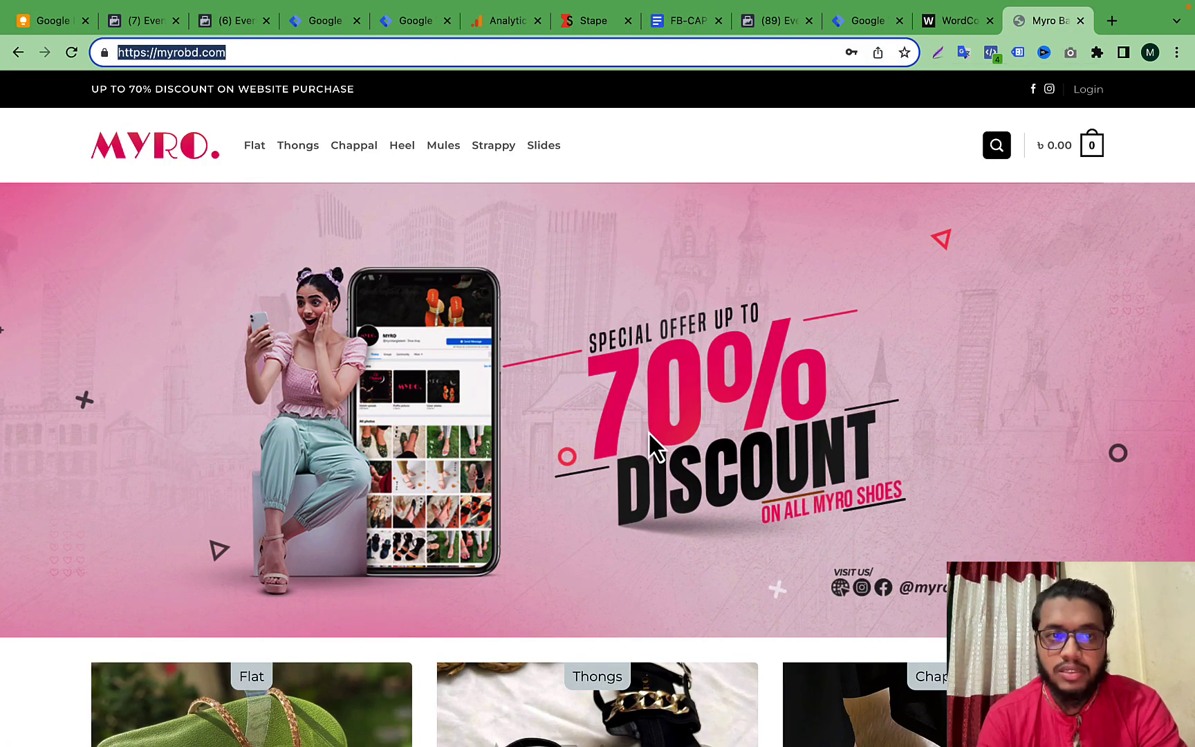
# - Look over the myrobd.com homepage and check its installed pixels with Meta Pixel Helper
pyautogui.scroll(-15, 648, 435)
pyautogui.scroll(15, 648, 434)
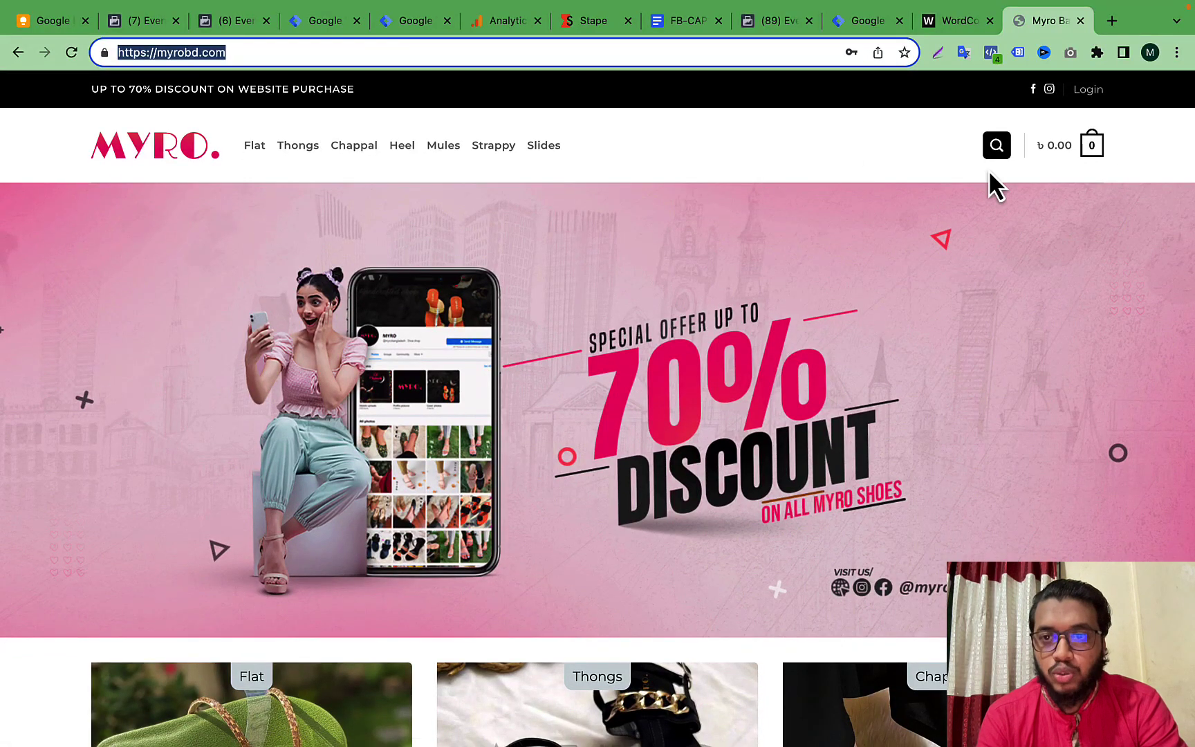
pyautogui.click(991, 53)
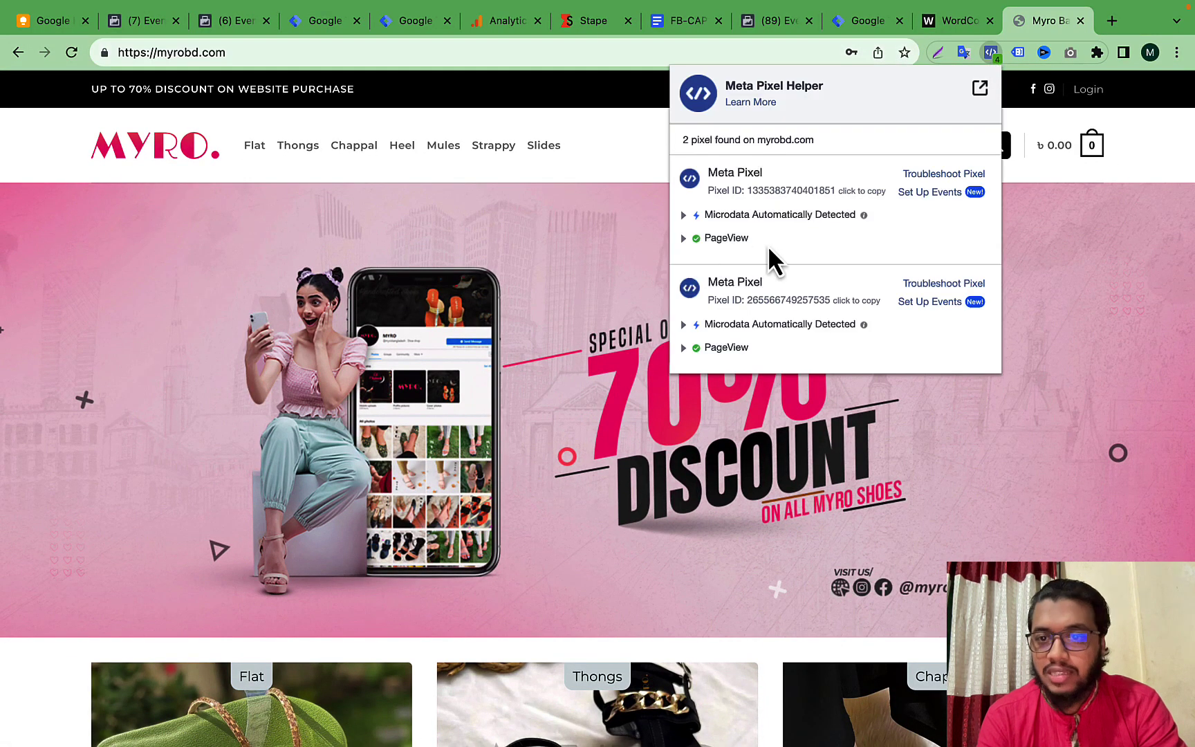
# - Enable Tag Assistant Legacy for the myrobd.com page, reload the page and check its tag analysis
pyautogui.click(1019, 54)
pyautogui.click(695, 233)
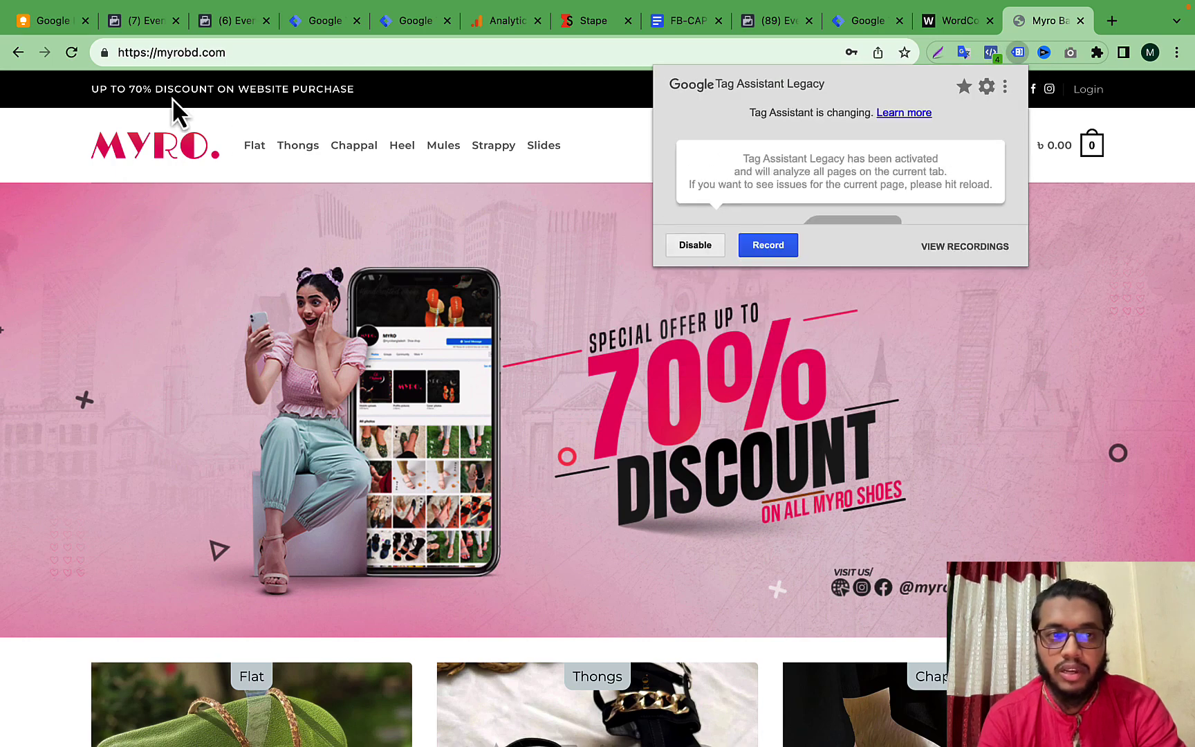
pyautogui.click(73, 51)
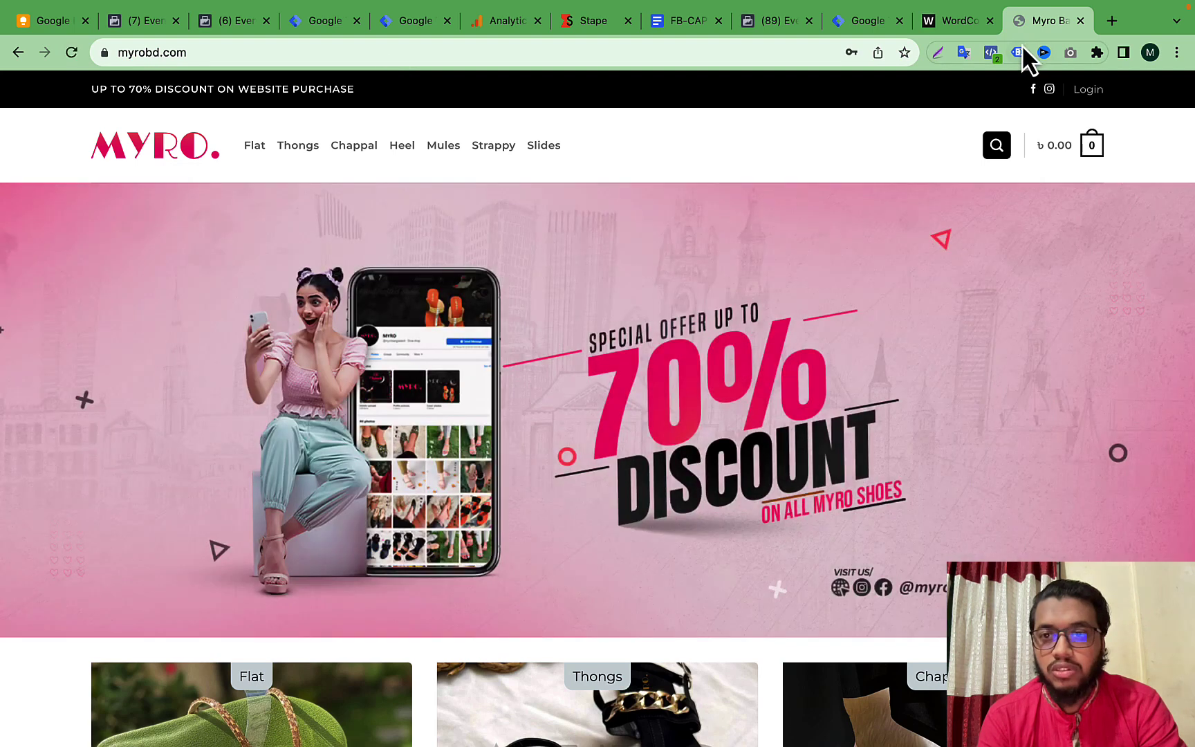
pyautogui.click(1019, 53)
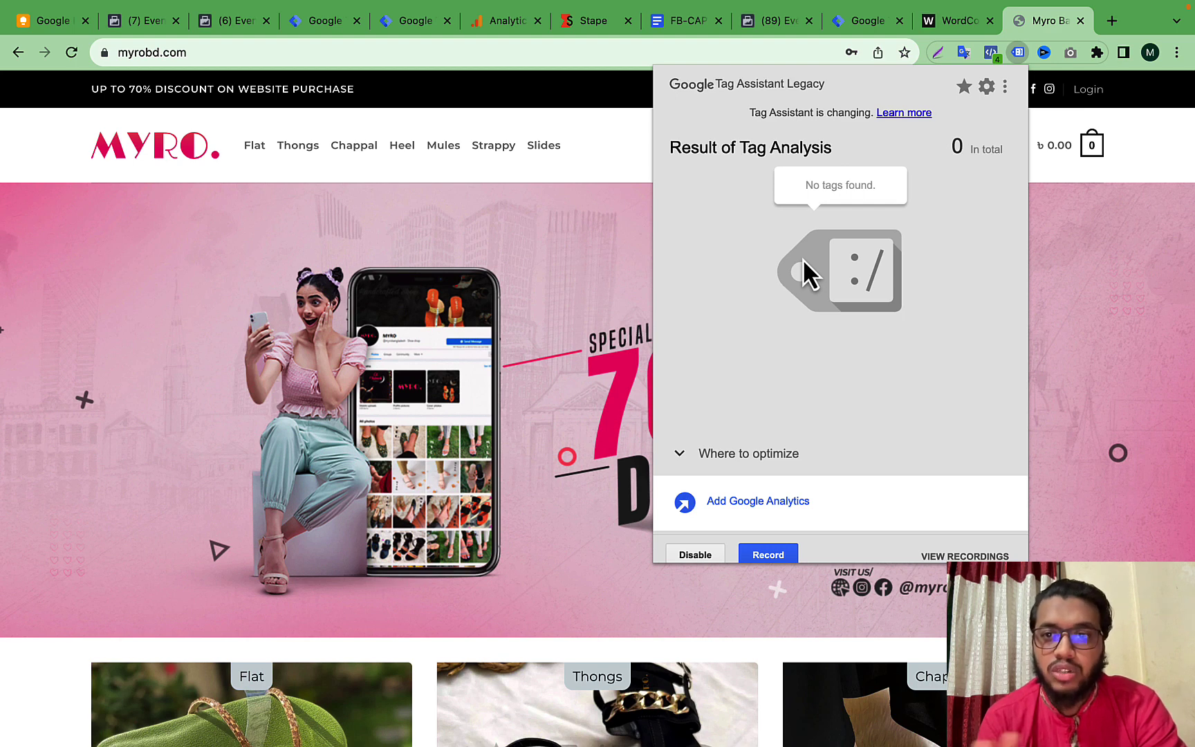
pyautogui.click(620, 164)
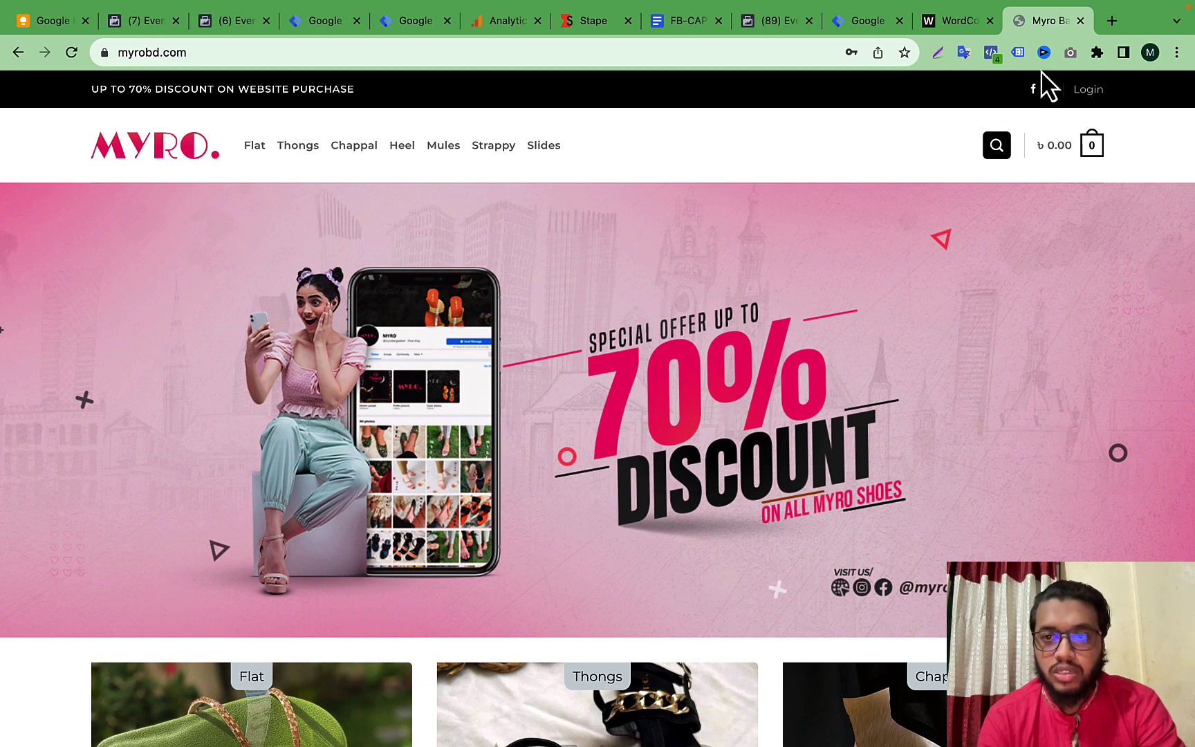
pyautogui.click(1019, 54)
pyautogui.click(629, 130)
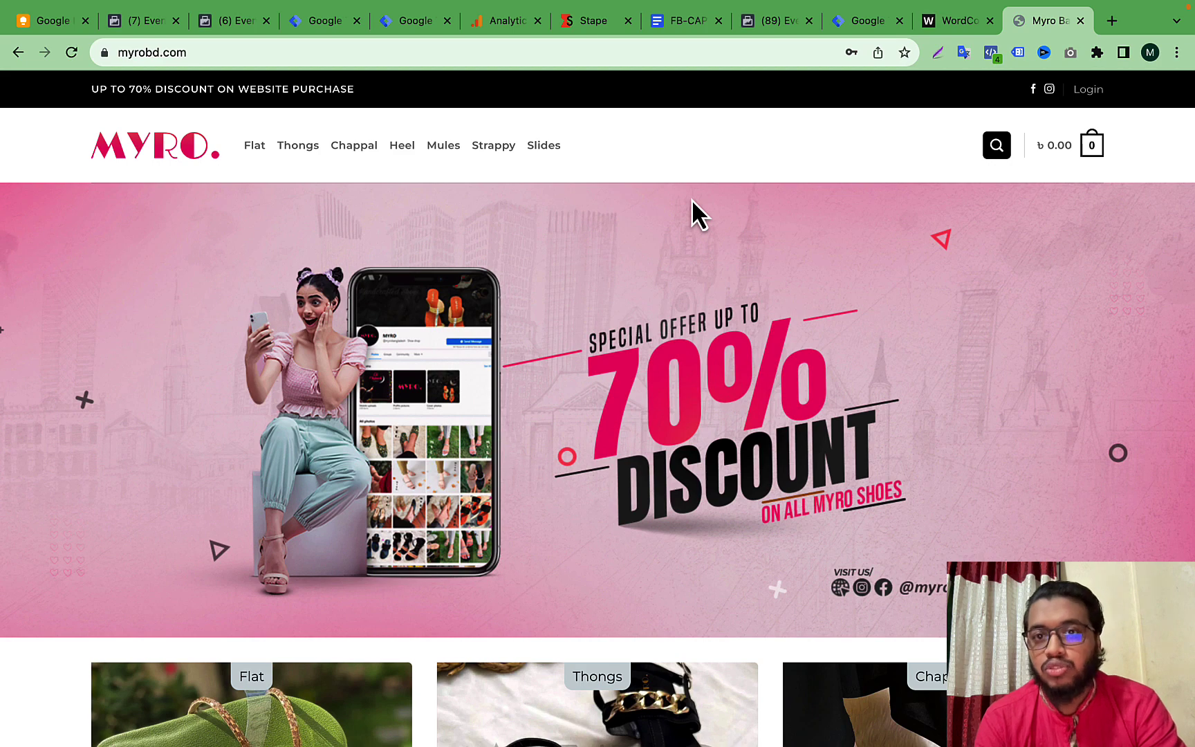
# - Consult the requirements in the FB-CAPI document, and examine MYRO.'s Business Pixel overview, event activity and event integrations in Meta Events Manager
pyautogui.click(685, 21)
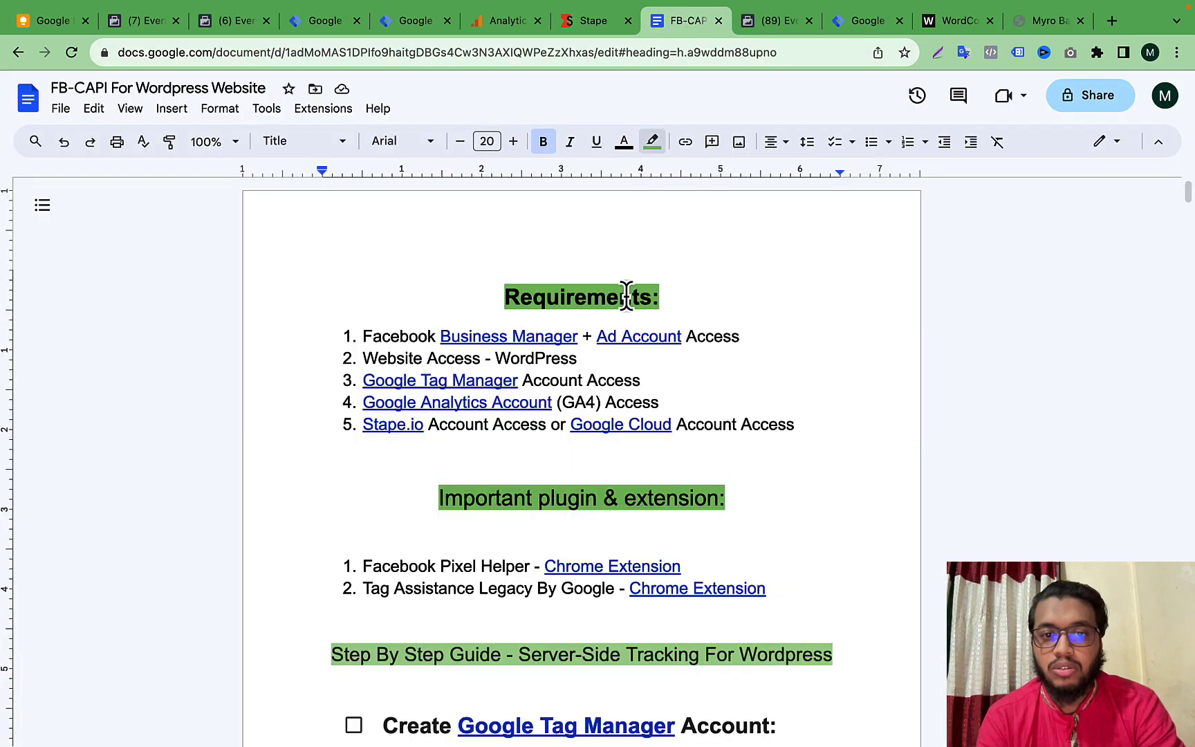
pyautogui.click(573, 299)
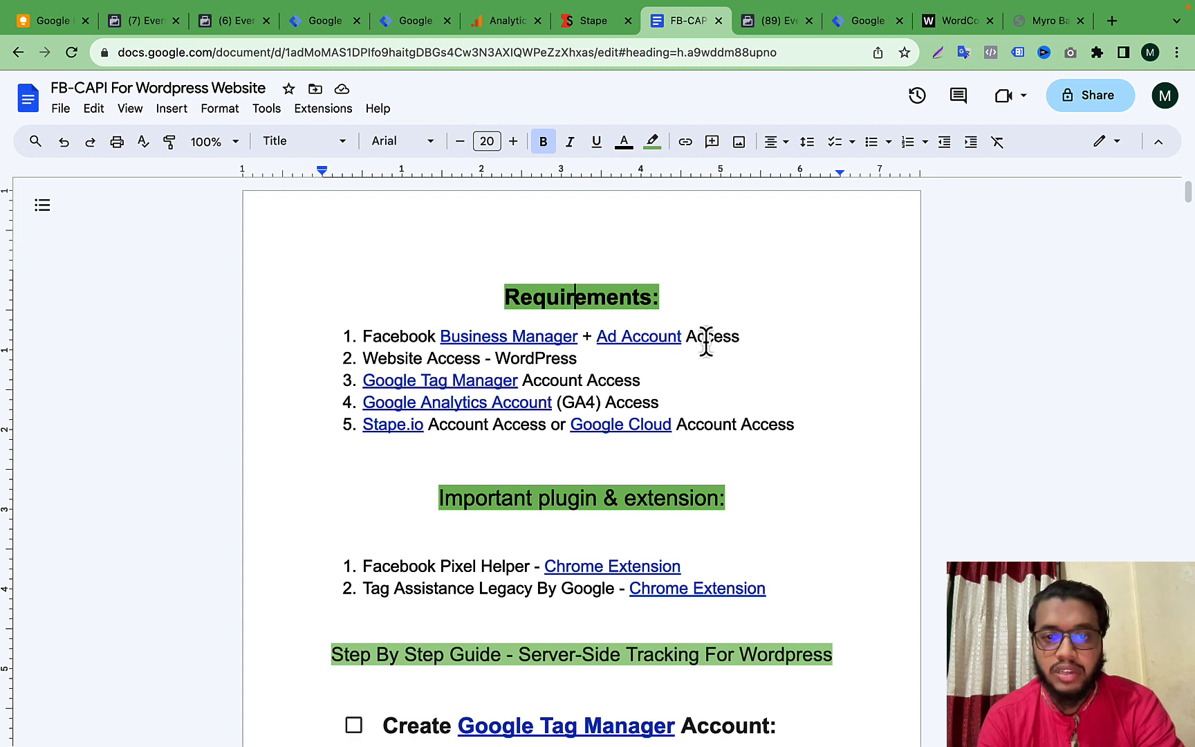
pyautogui.click(768, 23)
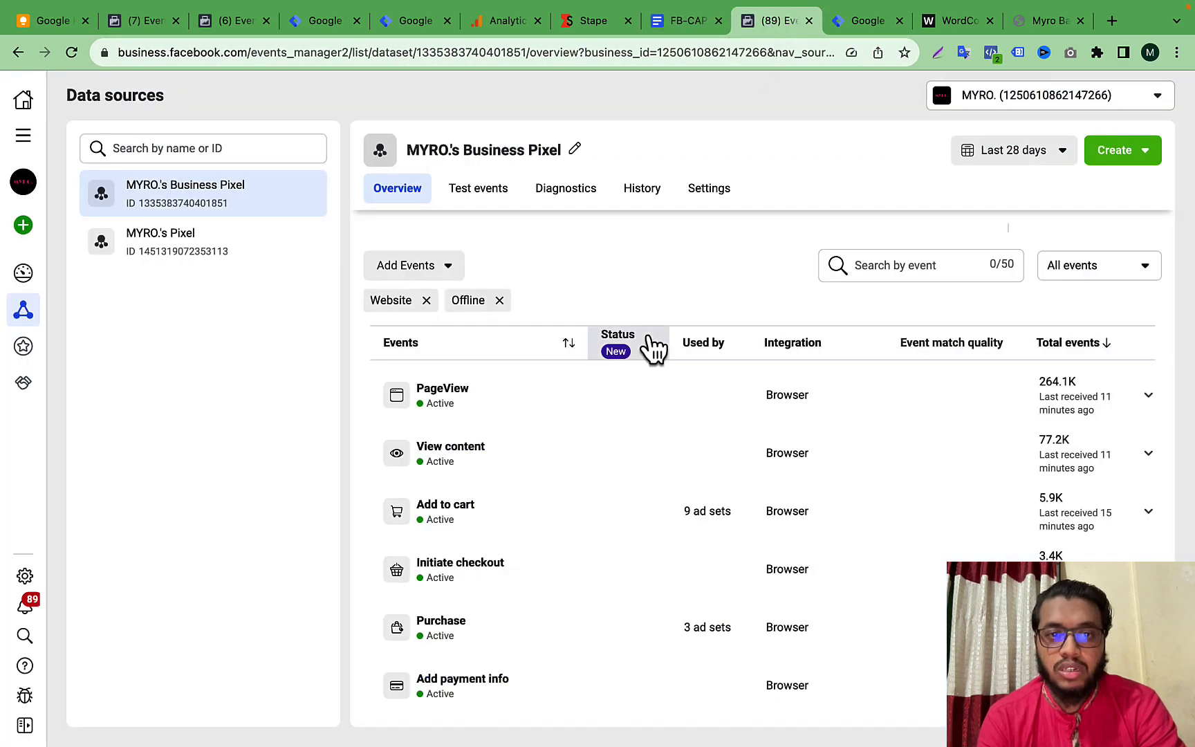
pyautogui.scroll(6, 650, 345)
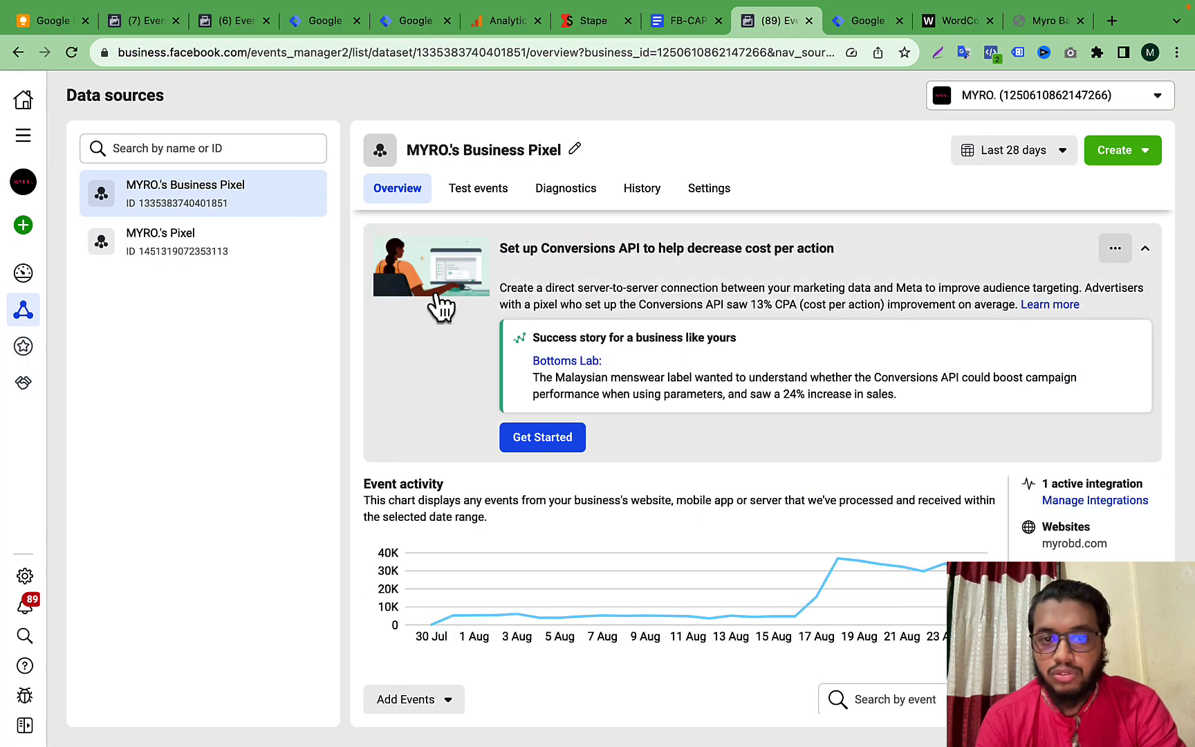
pyautogui.scroll(-6, 677, 412)
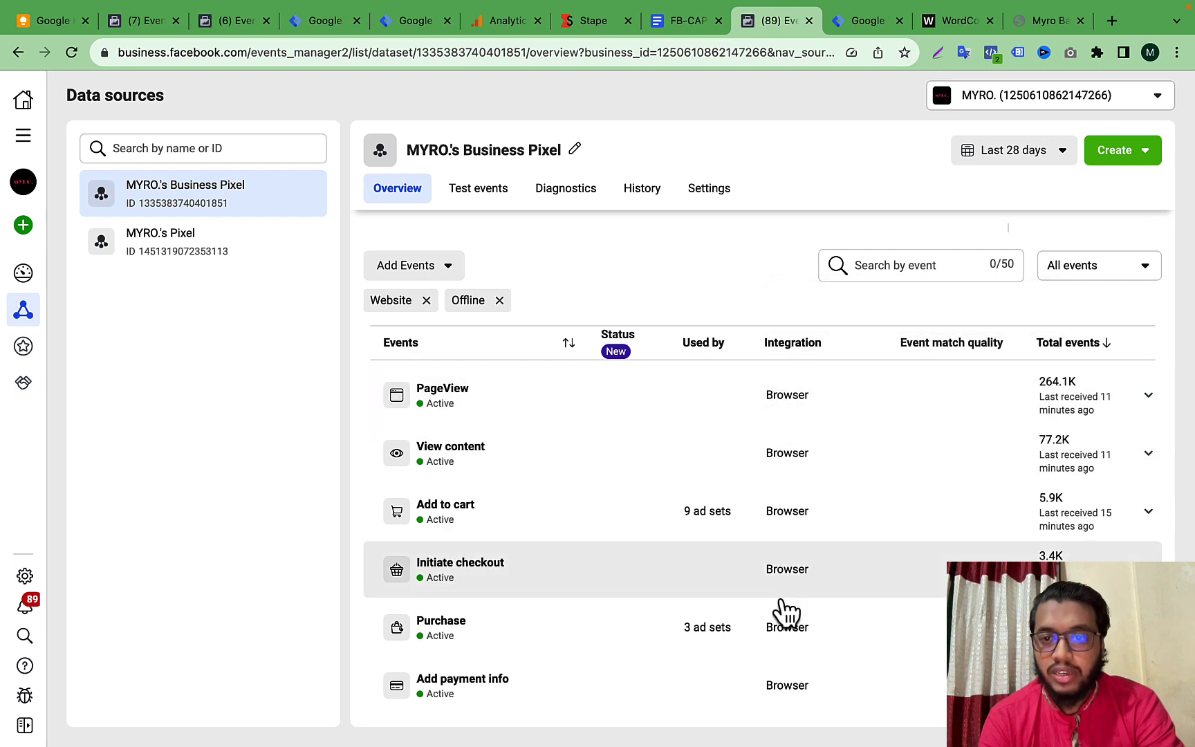
pyautogui.scroll(5, 859, 542)
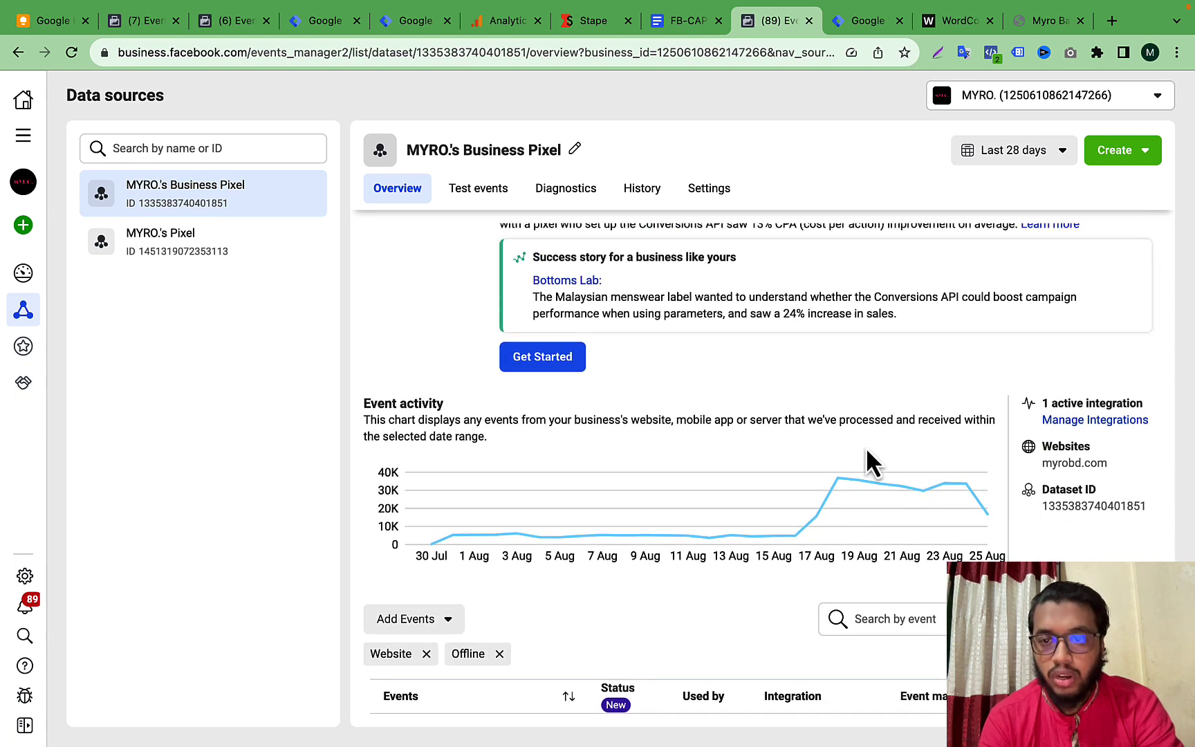
pyautogui.scroll(2, 831, 464)
pyautogui.scroll(-6, 831, 464)
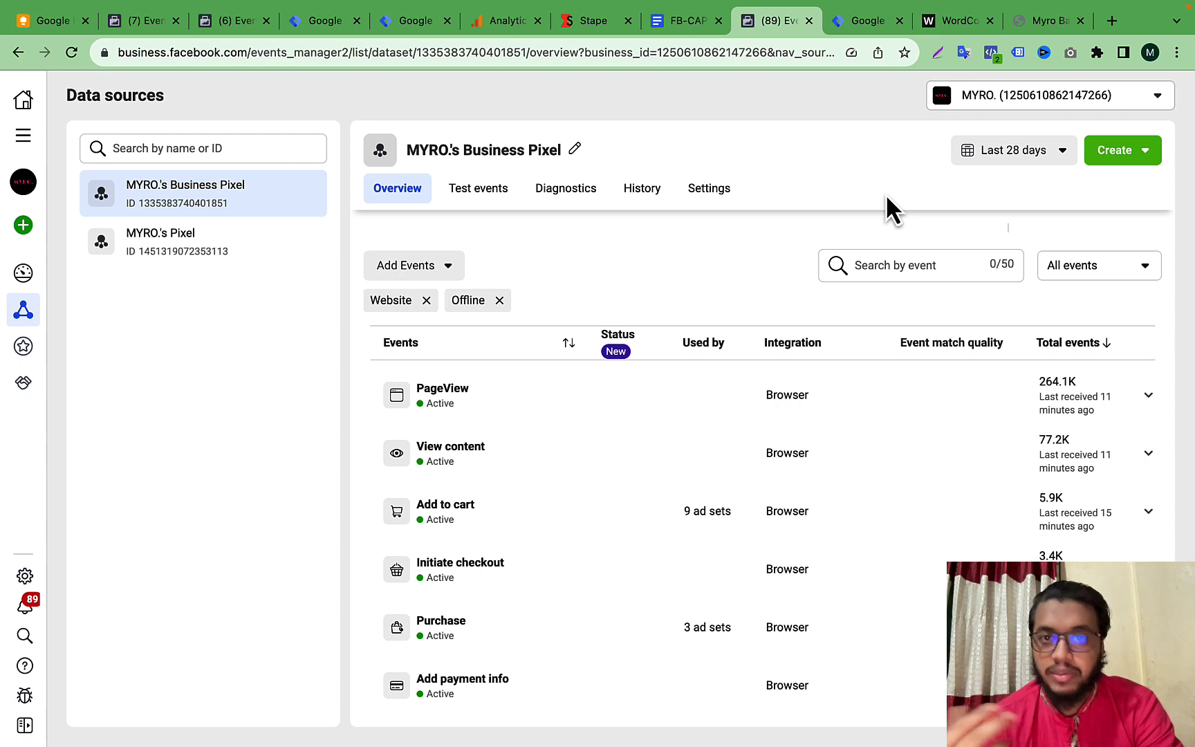
pyautogui.scroll(6, 802, 453)
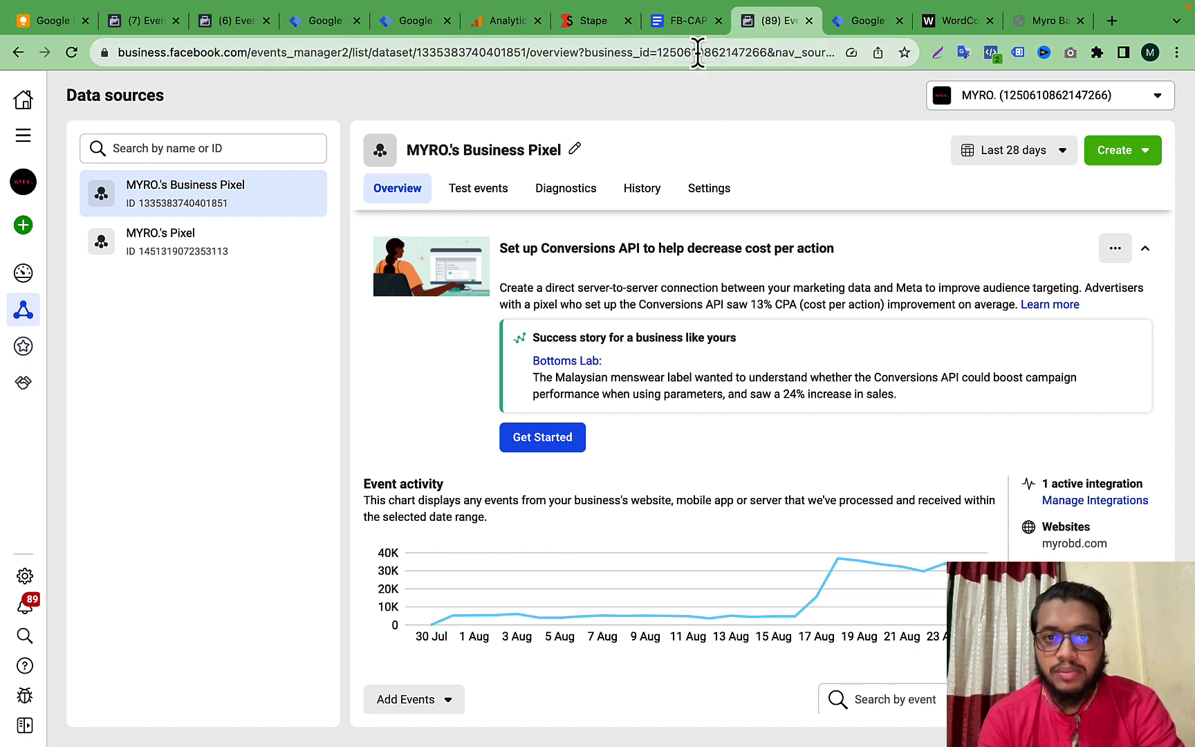
# - Review the account access requirements listed in the FB-CAPI For Wordpress Website document
pyautogui.click(690, 27)
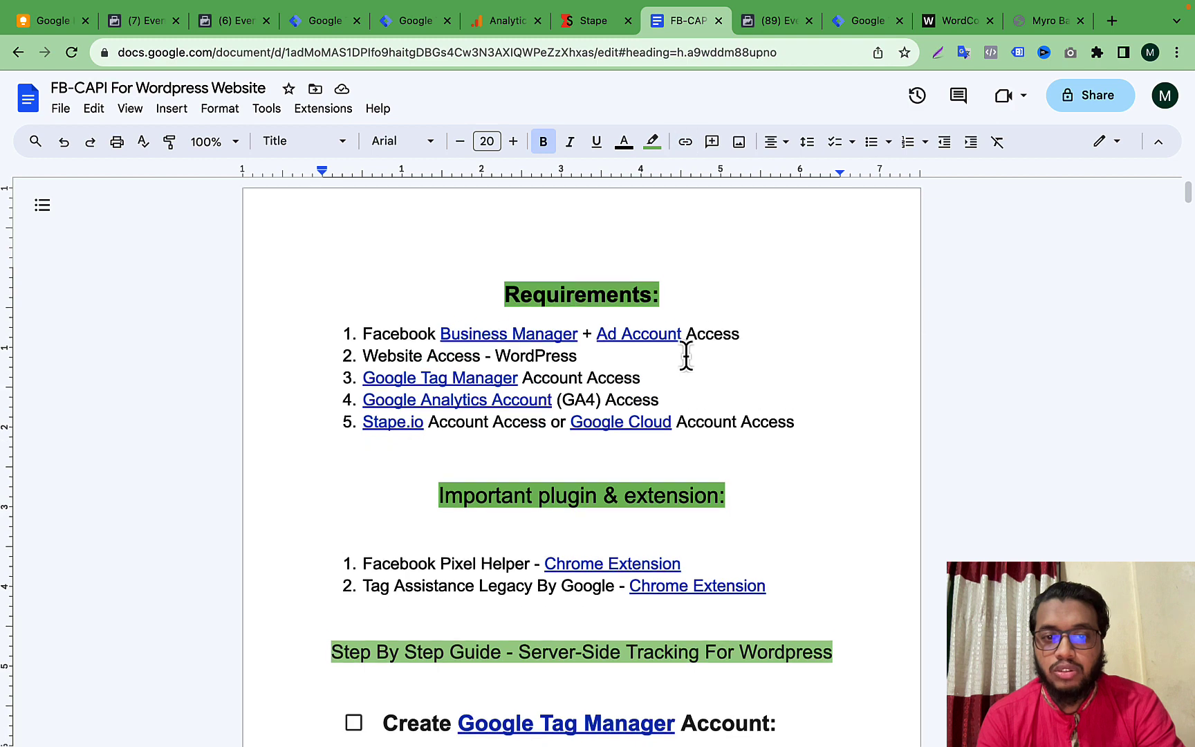
pyautogui.scroll(-1, 622, 359)
pyautogui.tripleClick(609, 349)
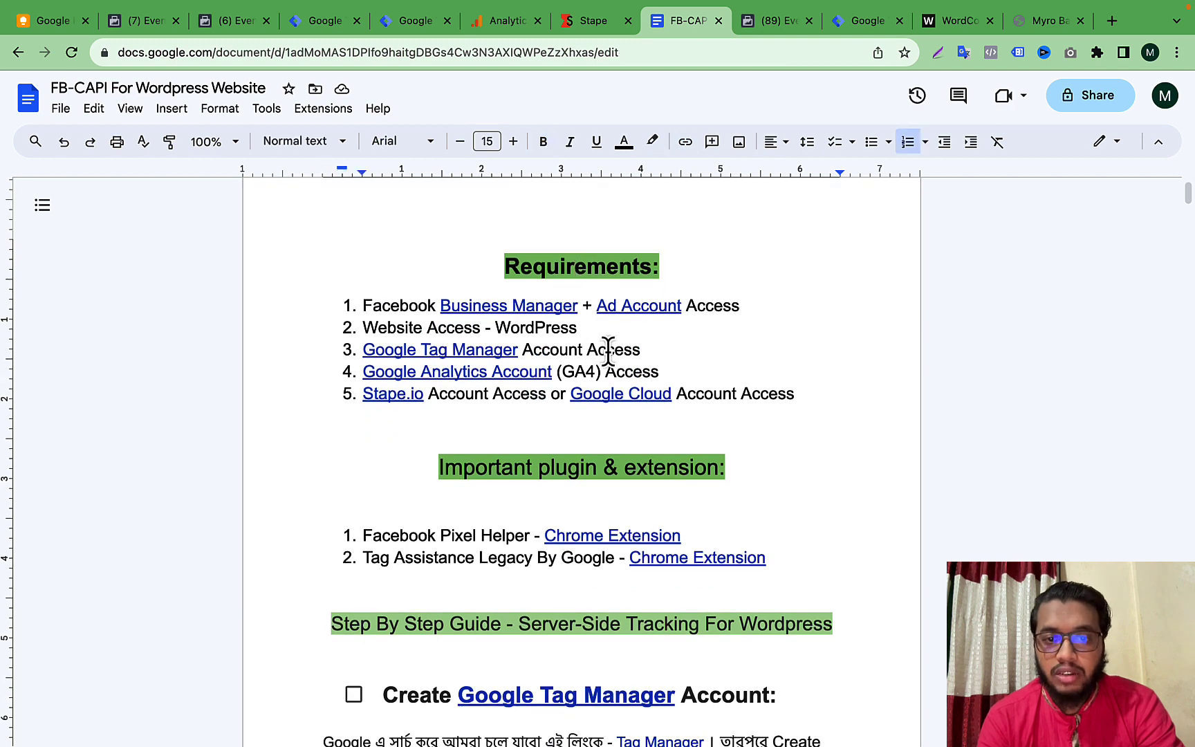
pyautogui.click(683, 349)
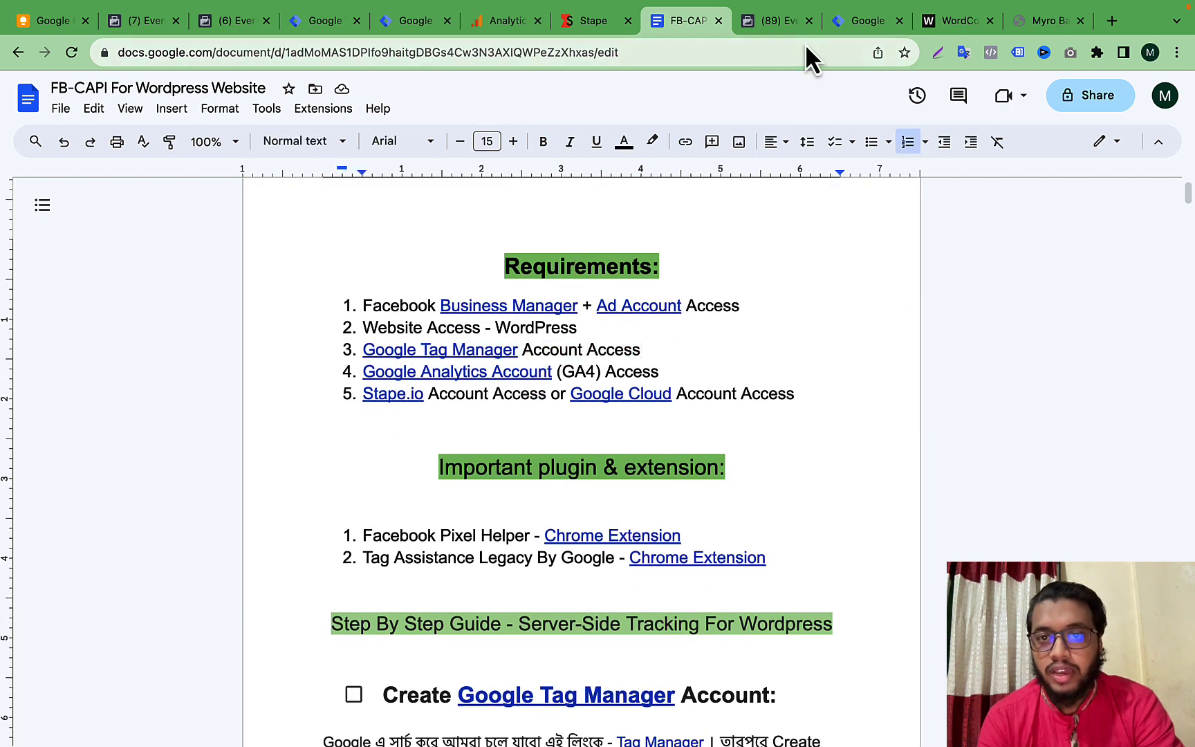
pyautogui.click(769, 21)
pyautogui.click(961, 25)
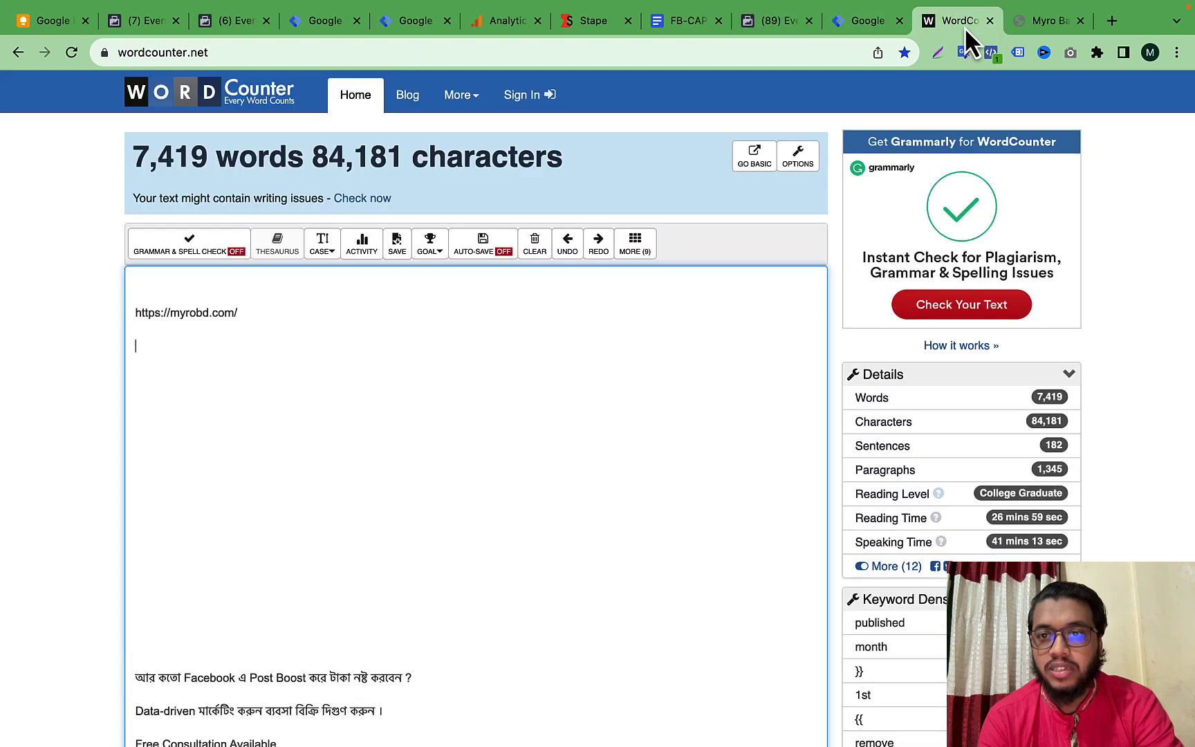
pyautogui.click(1045, 23)
pyautogui.click(597, 54)
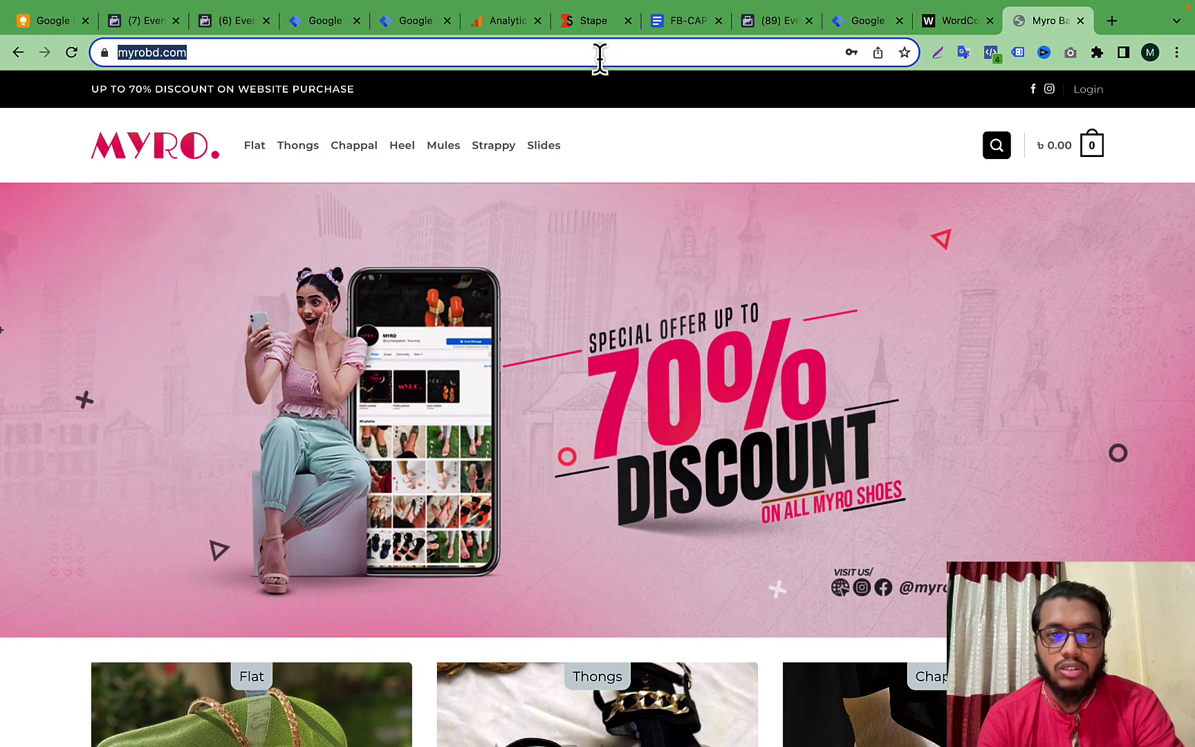
pyautogui.click(597, 53)
pyautogui.write('/admi')
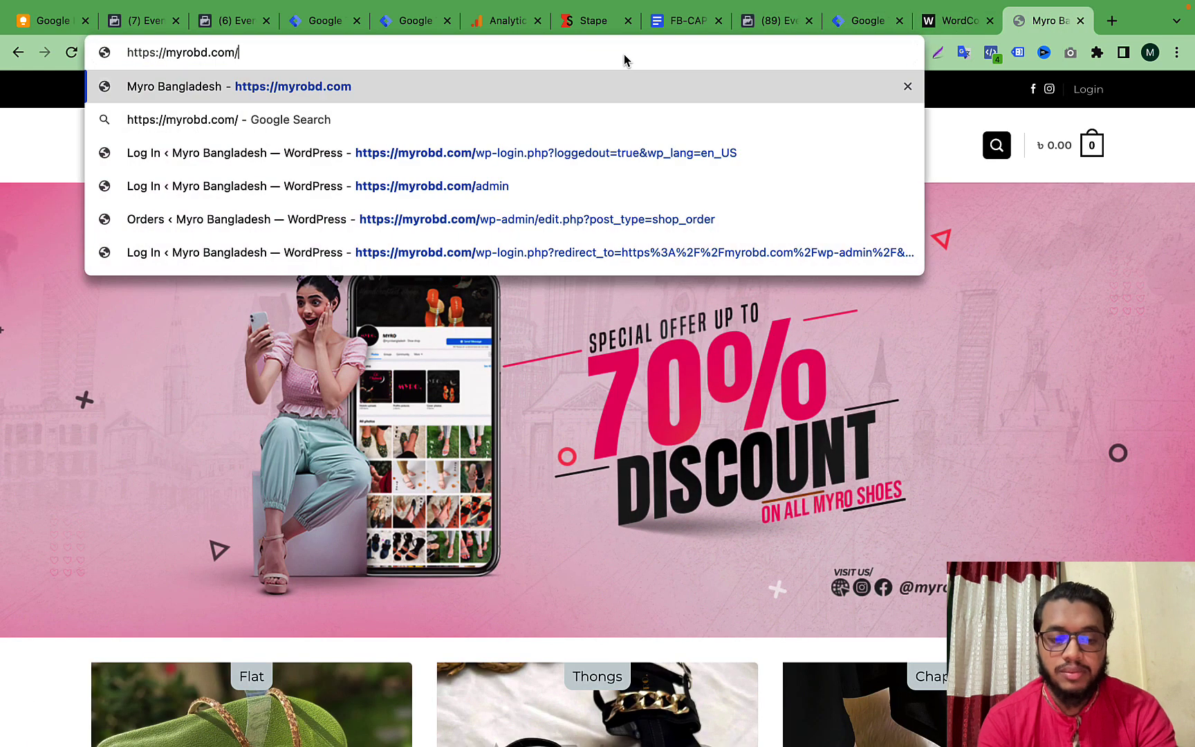
pyautogui.write('n')
pyautogui.press('Return')
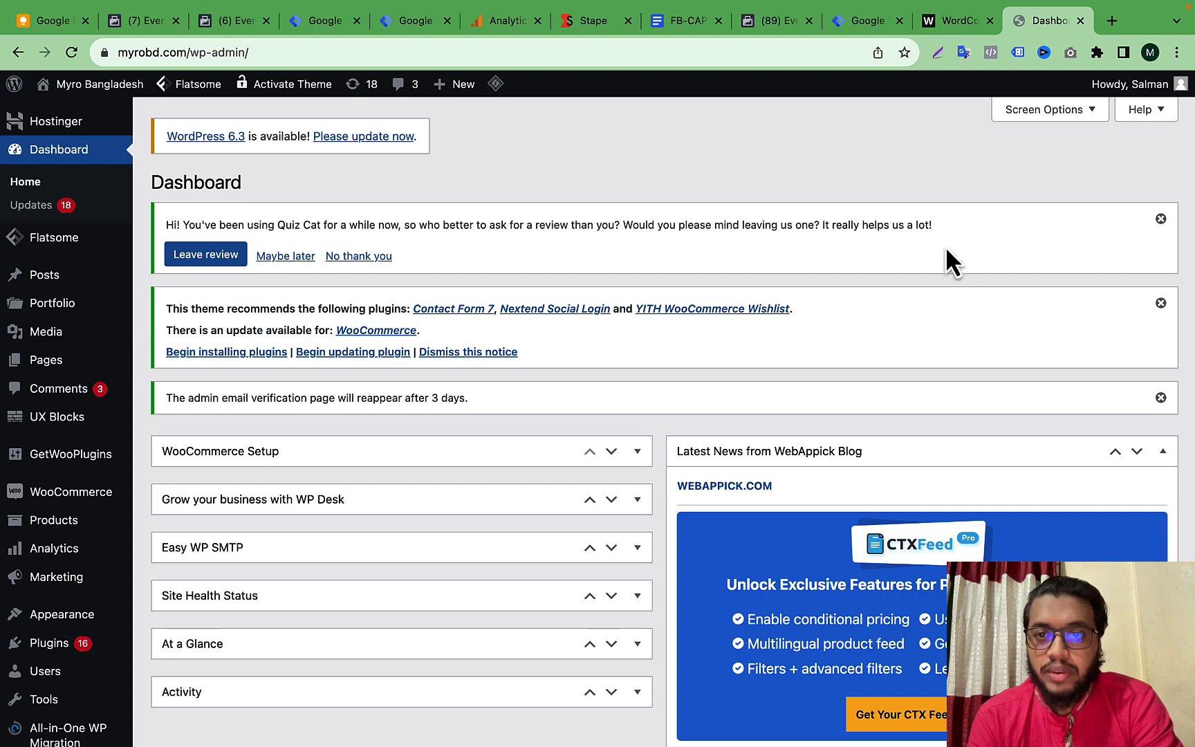
# - Look over the workspace changes of the IDCZ container in Google Tag Manager
pyautogui.click(865, 22)
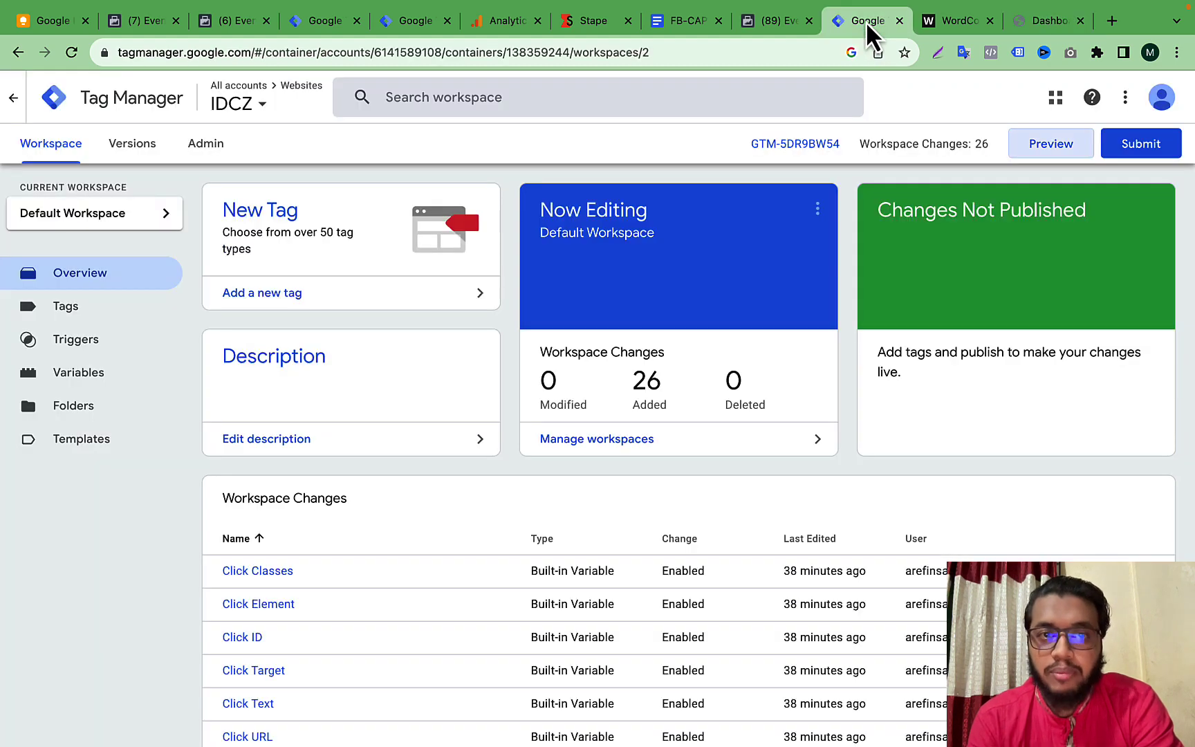
pyautogui.scroll(-9, 559, 484)
pyautogui.scroll(10, 560, 484)
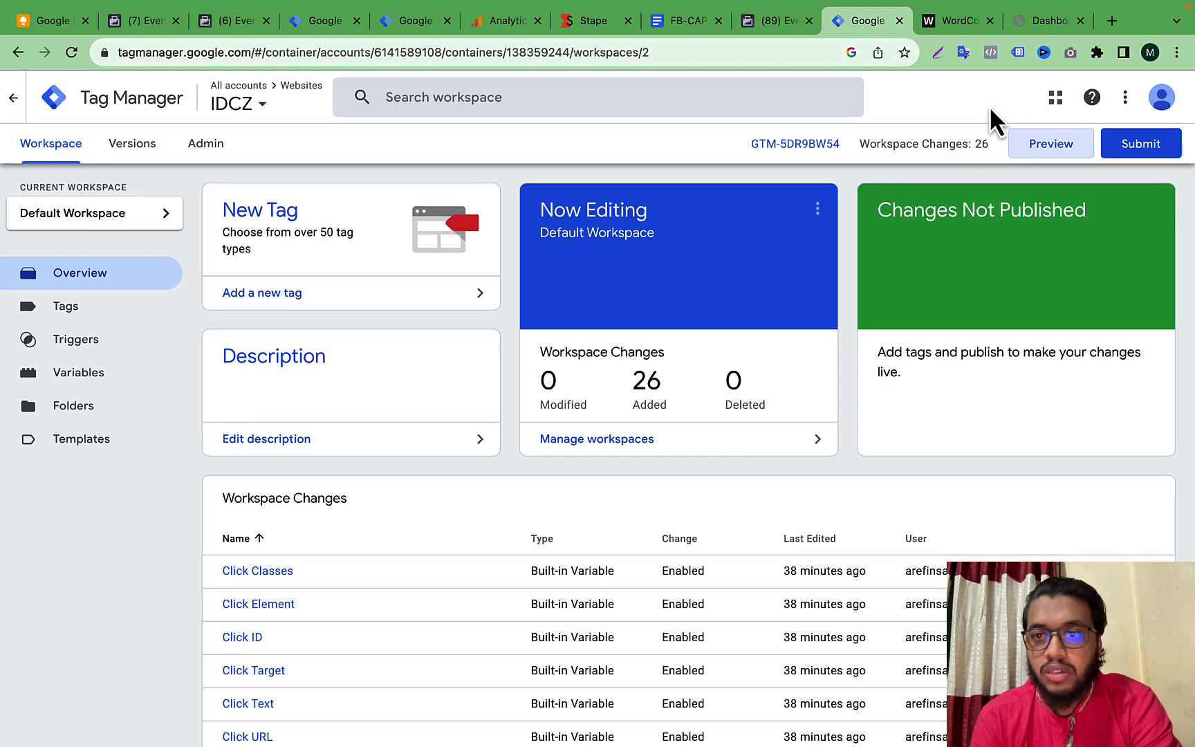
# - Open the myrobd.com homepage in a new tab and check Tag Assistant Legacy on it
pyautogui.click(1035, 22)
pyautogui.click(1111, 22)
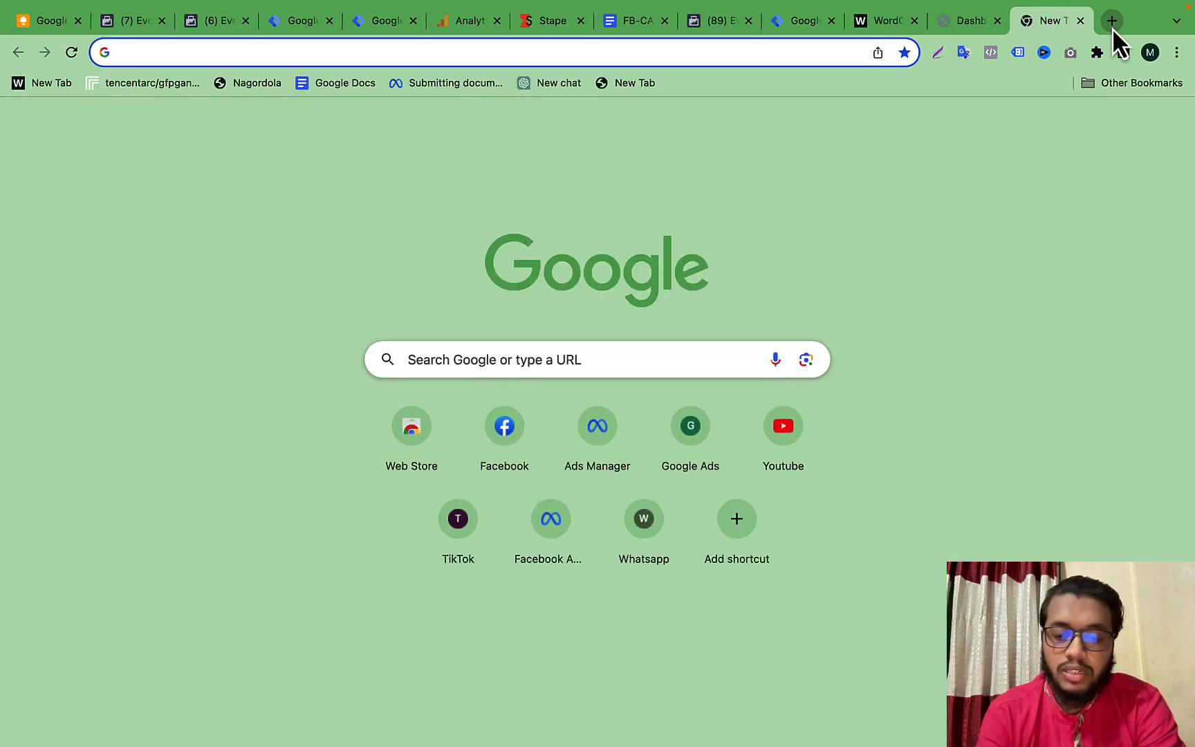
pyautogui.write('myro')
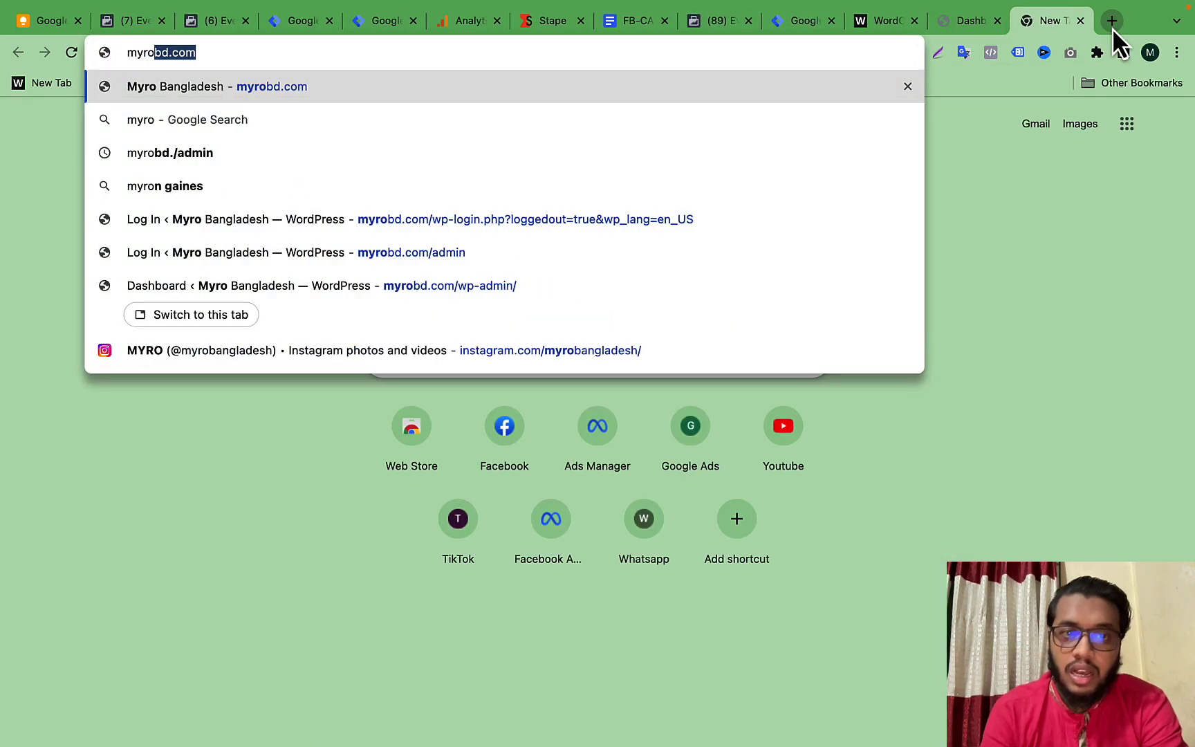
pyautogui.press('Return')
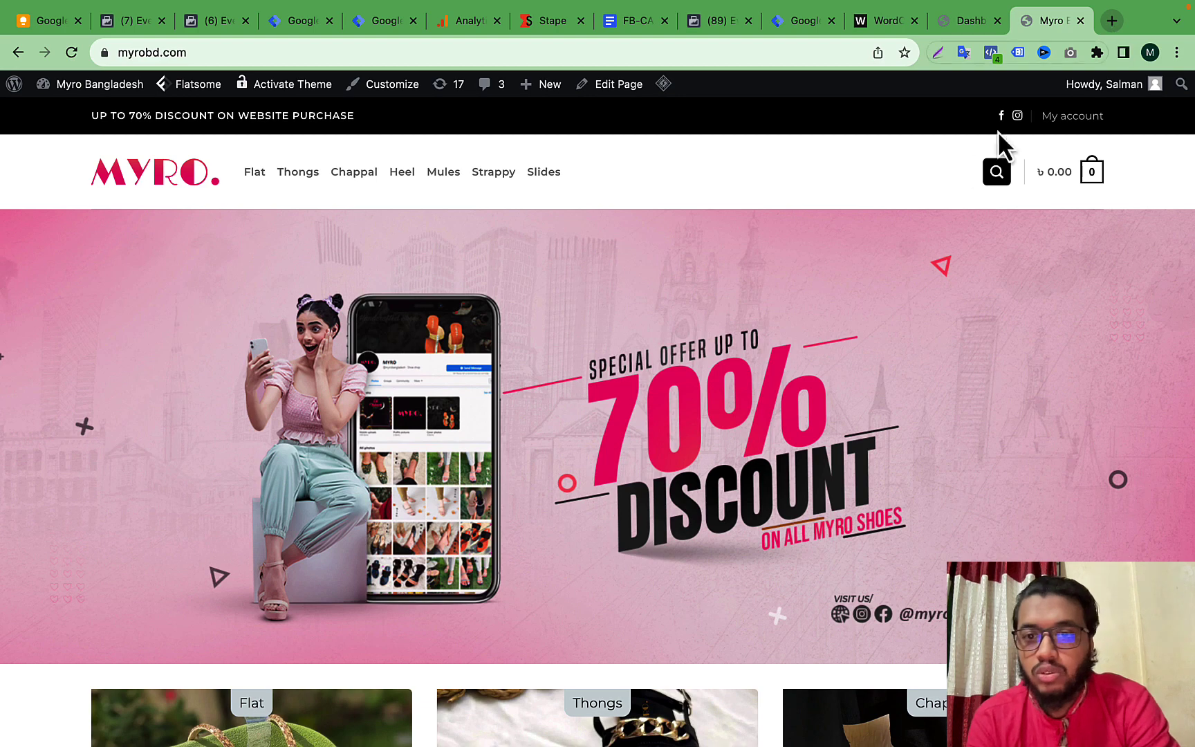
pyautogui.click(1019, 53)
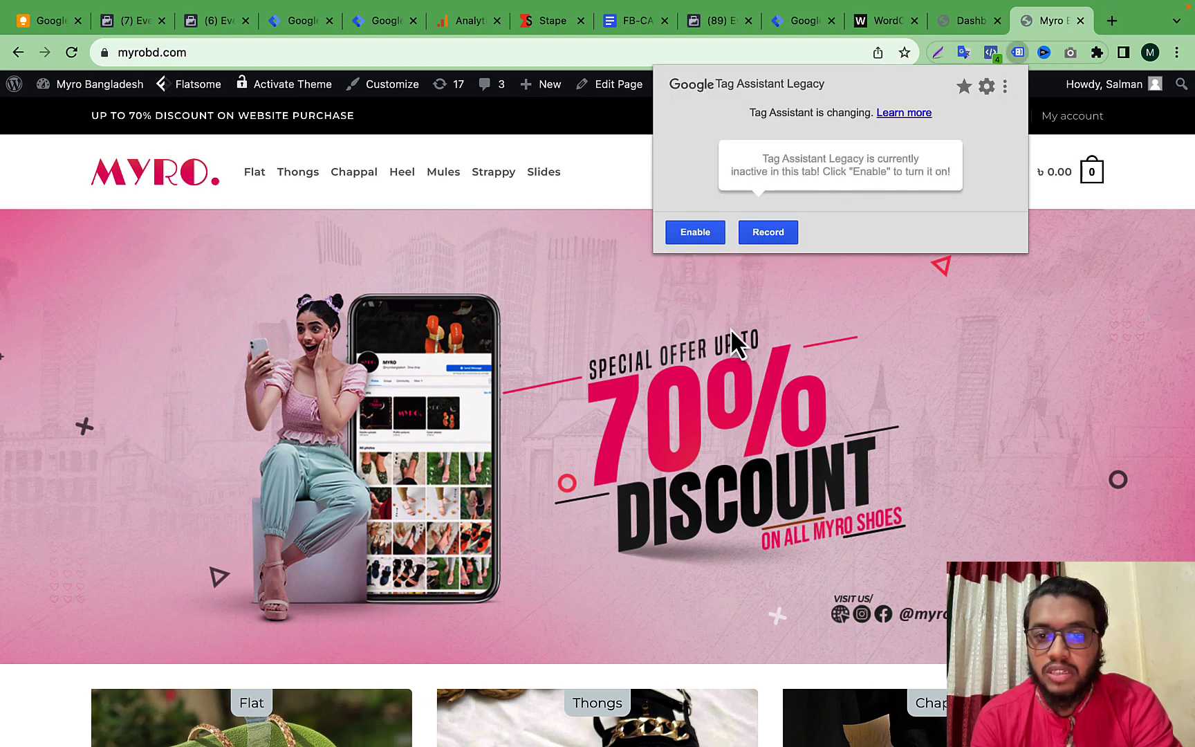
pyautogui.click(621, 207)
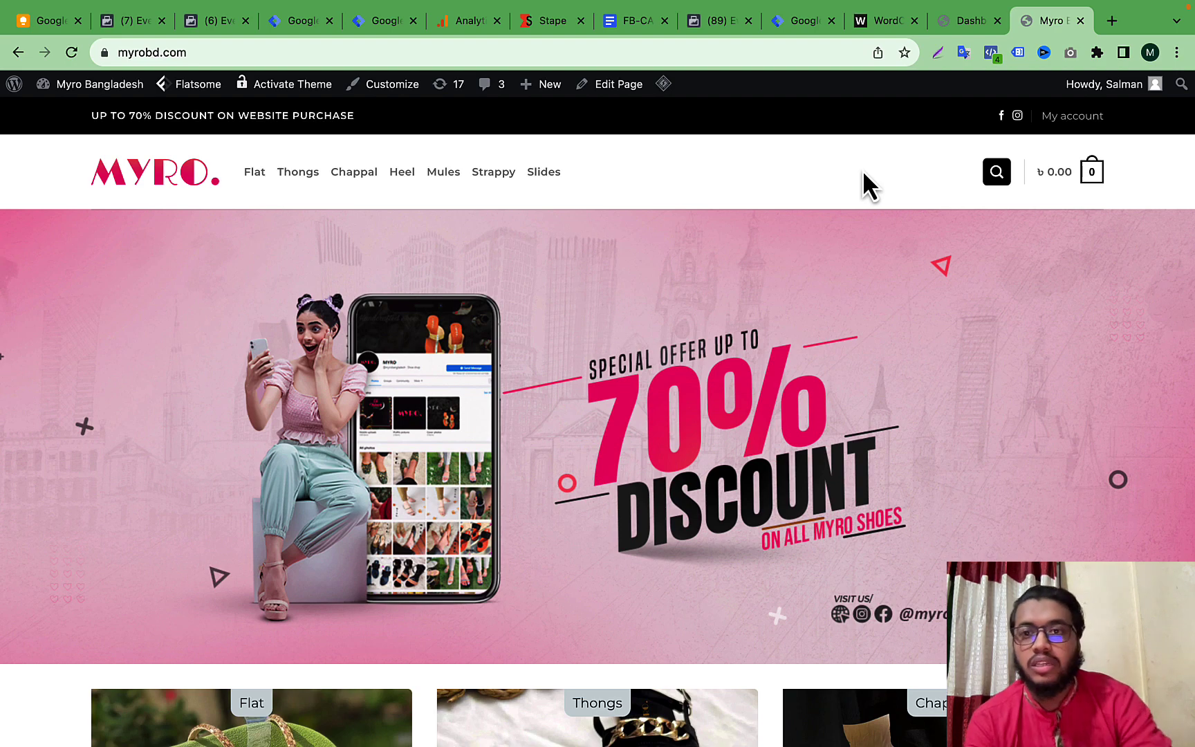
# - Search for google tag manager in a new browser tab and open the Tag Manager home page at tagmanager.google.com
pyautogui.click(961, 22)
pyautogui.click(1033, 23)
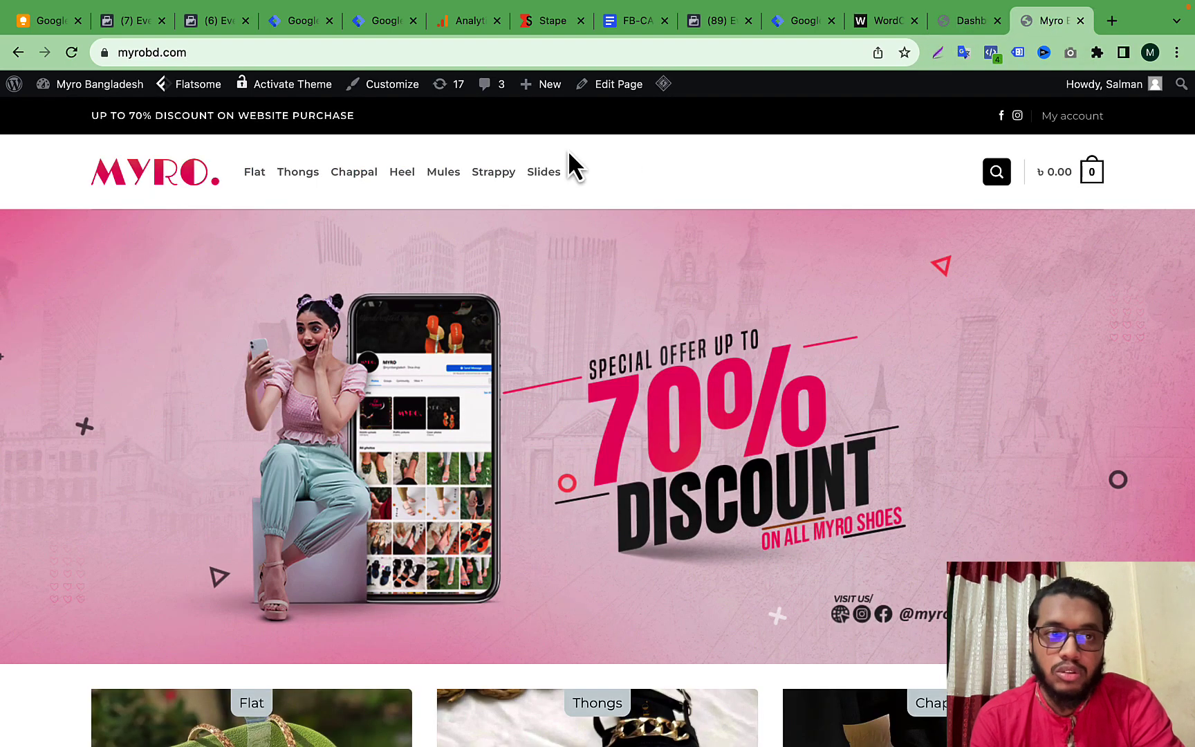
pyautogui.click(1111, 21)
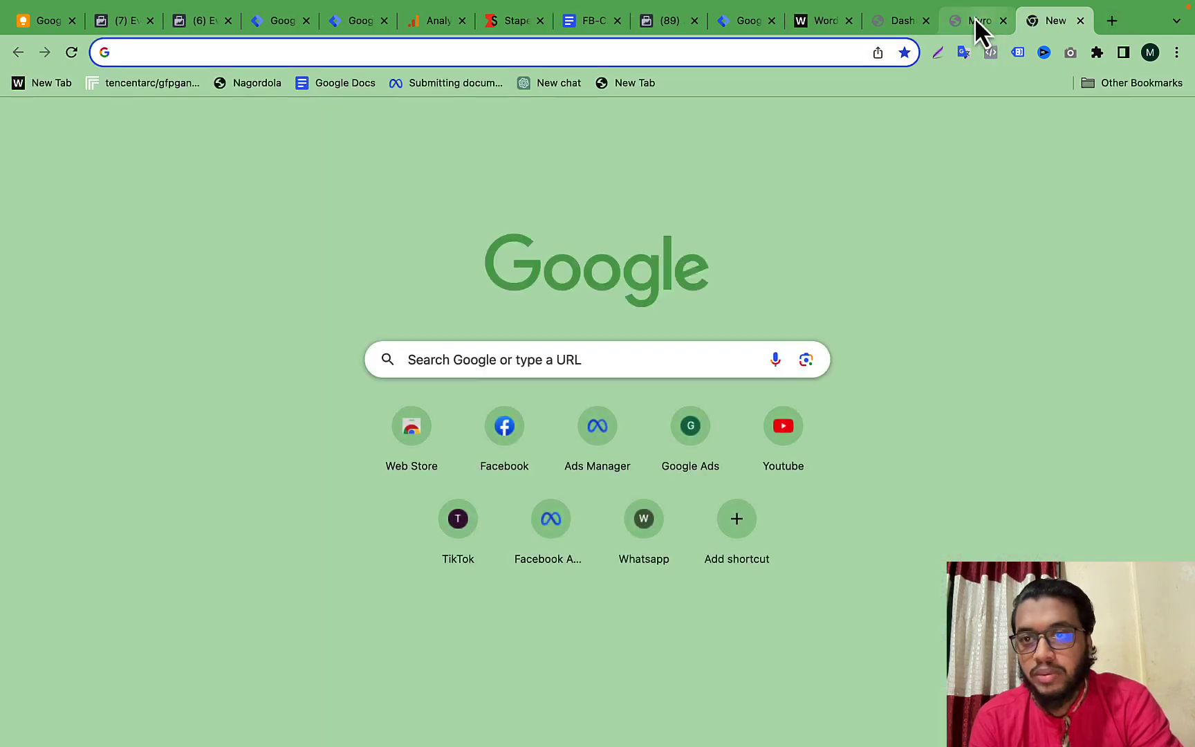
pyautogui.click(966, 21)
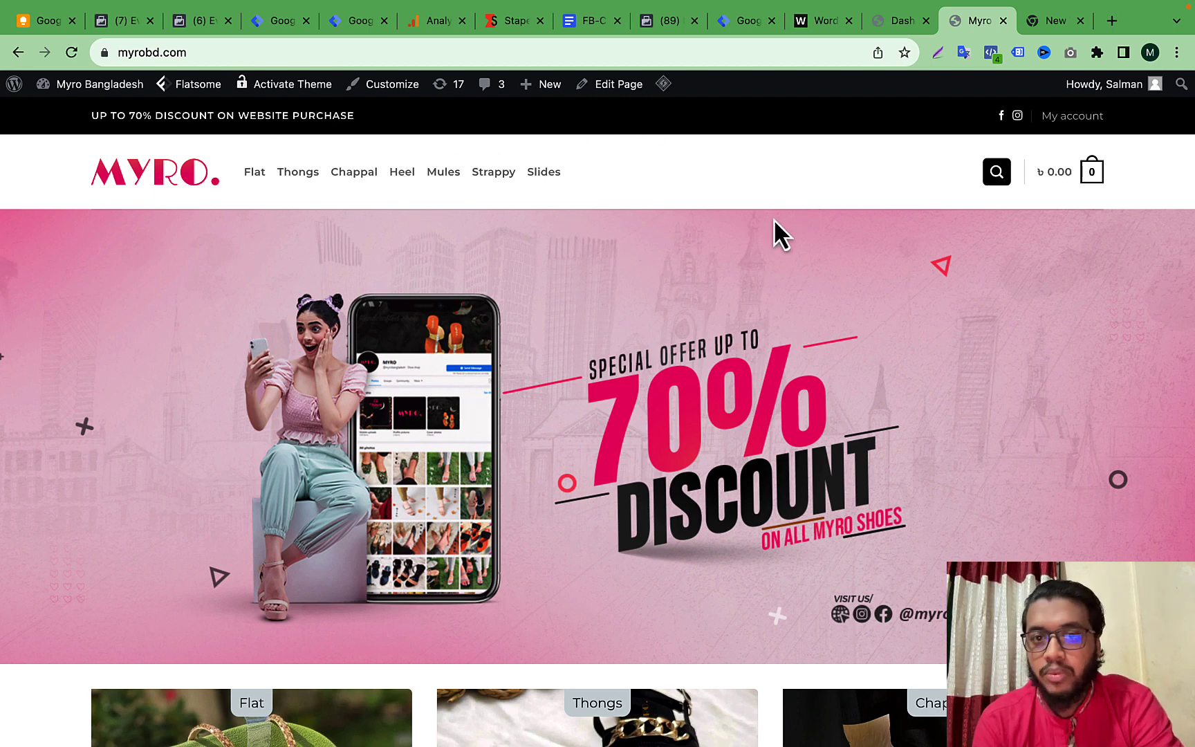
pyautogui.click(1055, 19)
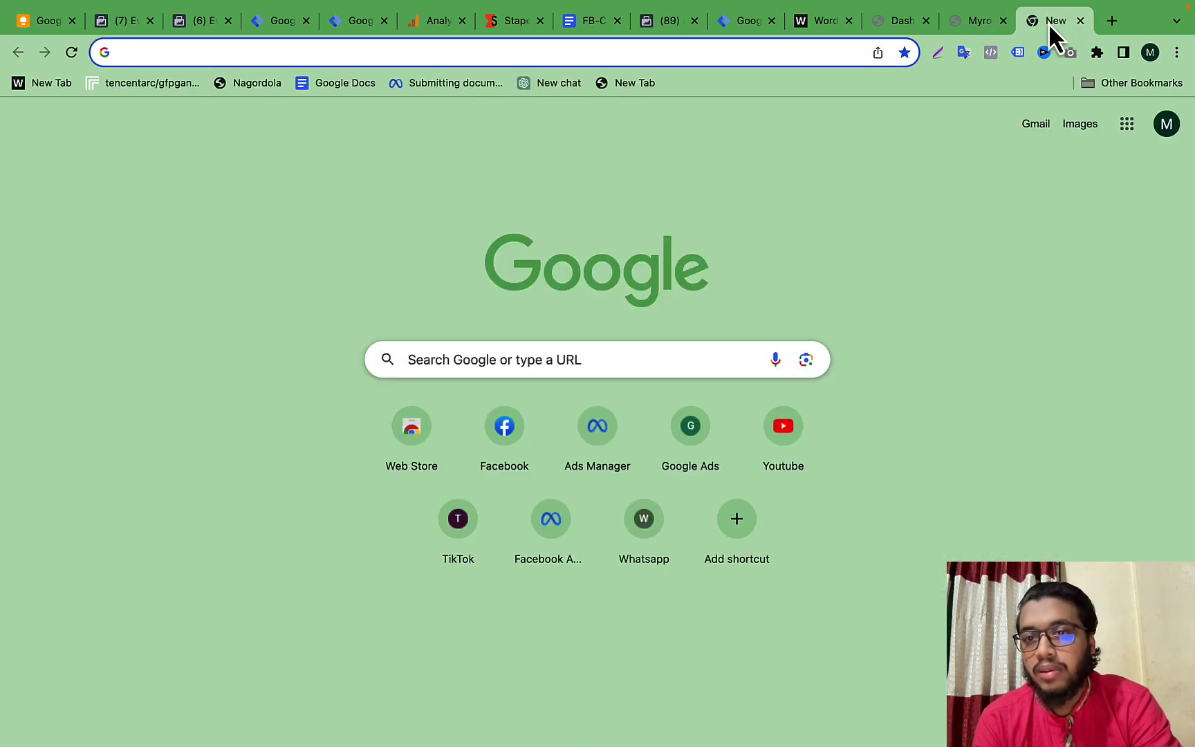
pyautogui.write('g')
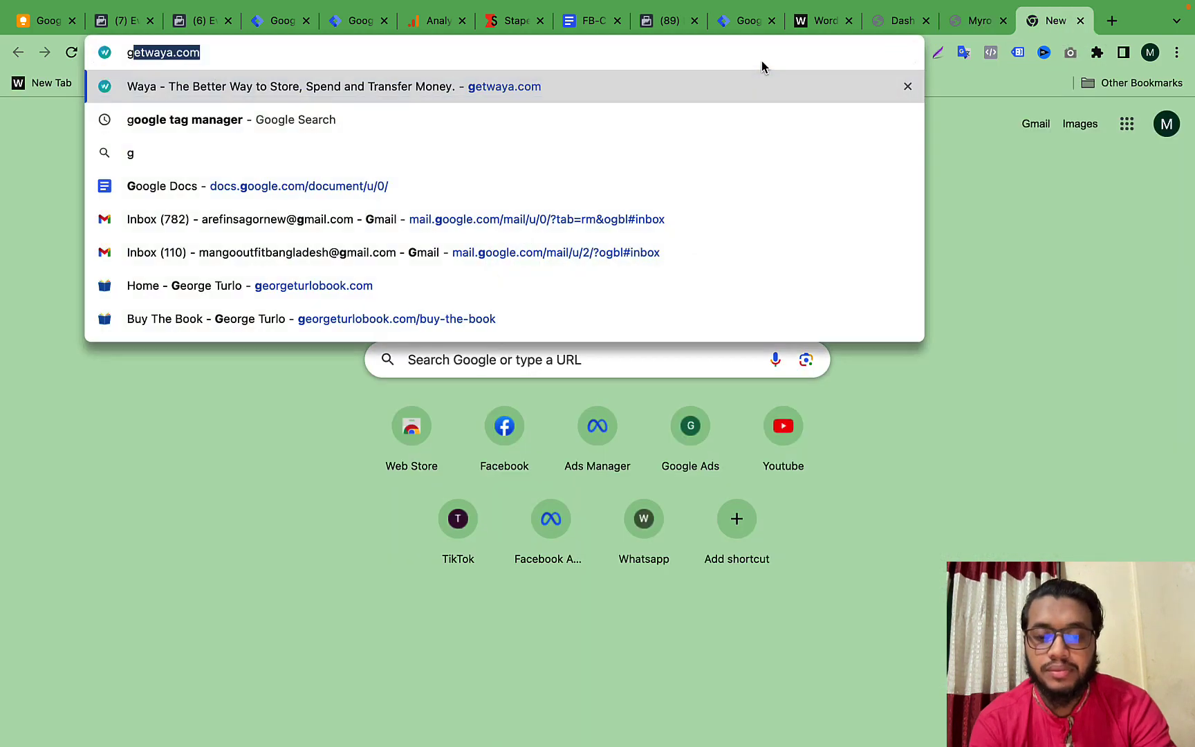
pyautogui.write('oogle')
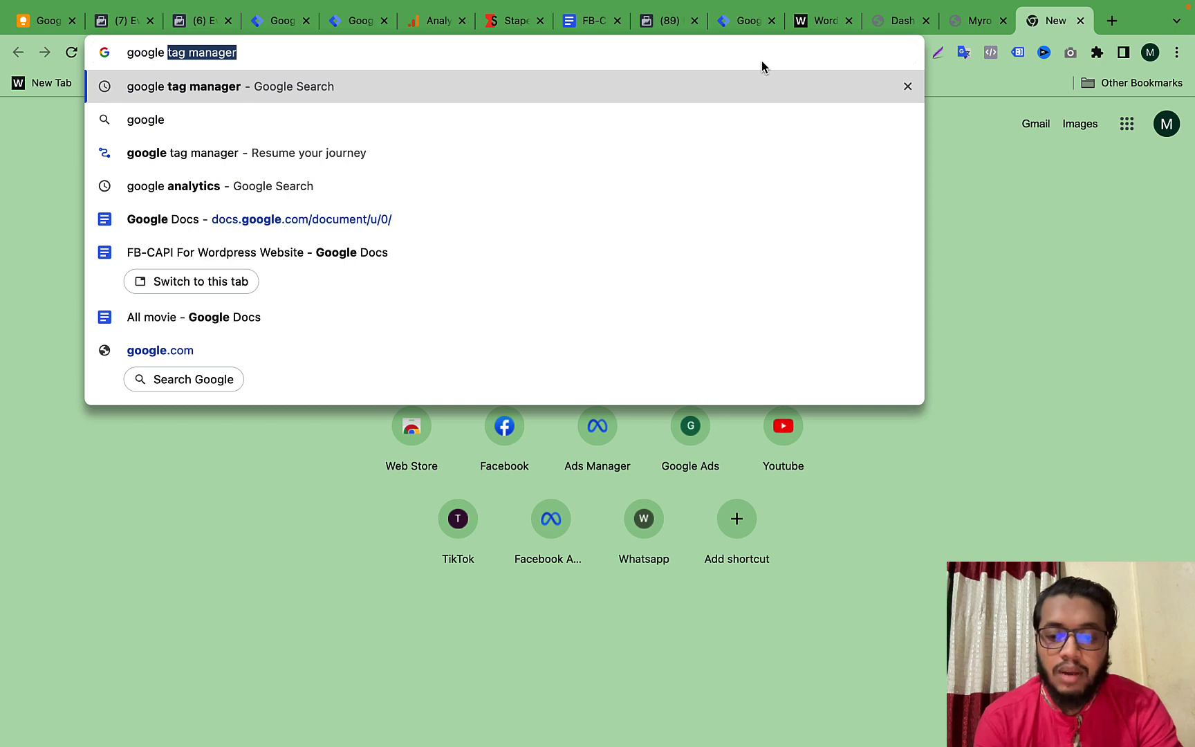
pyautogui.press('Return')
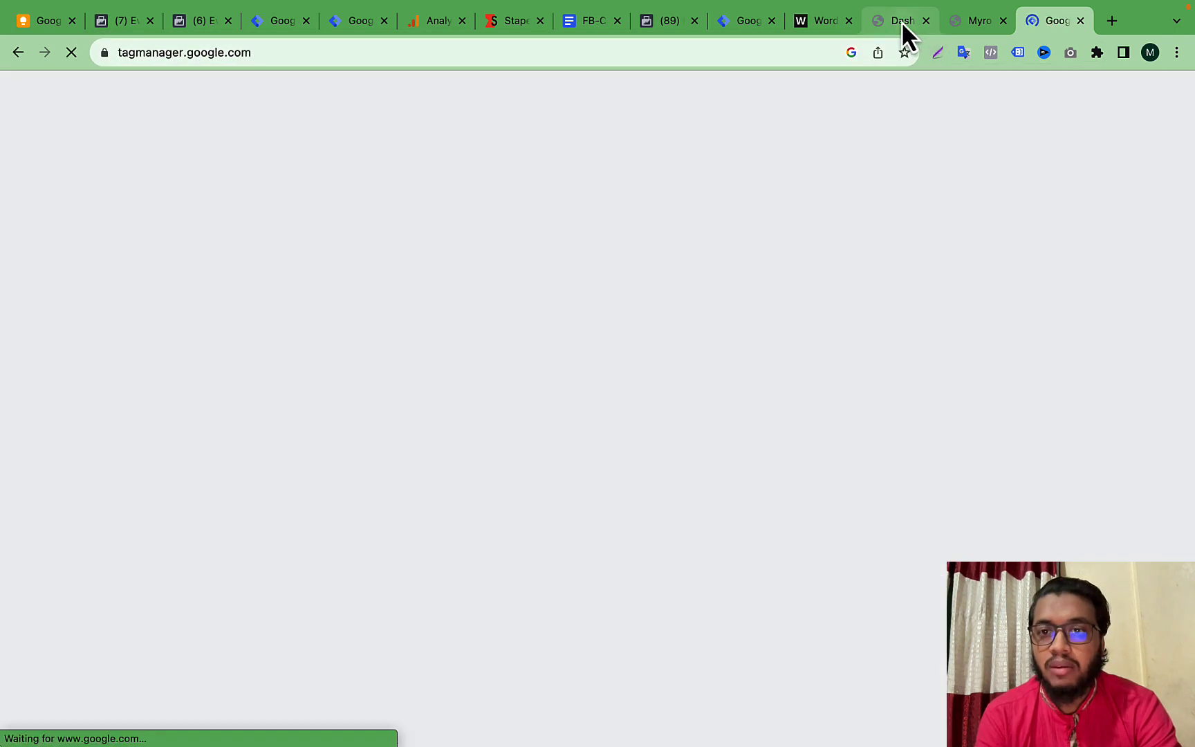
# - Look over the accounts and containers listed in Google Tag Manager
pyautogui.click(901, 20)
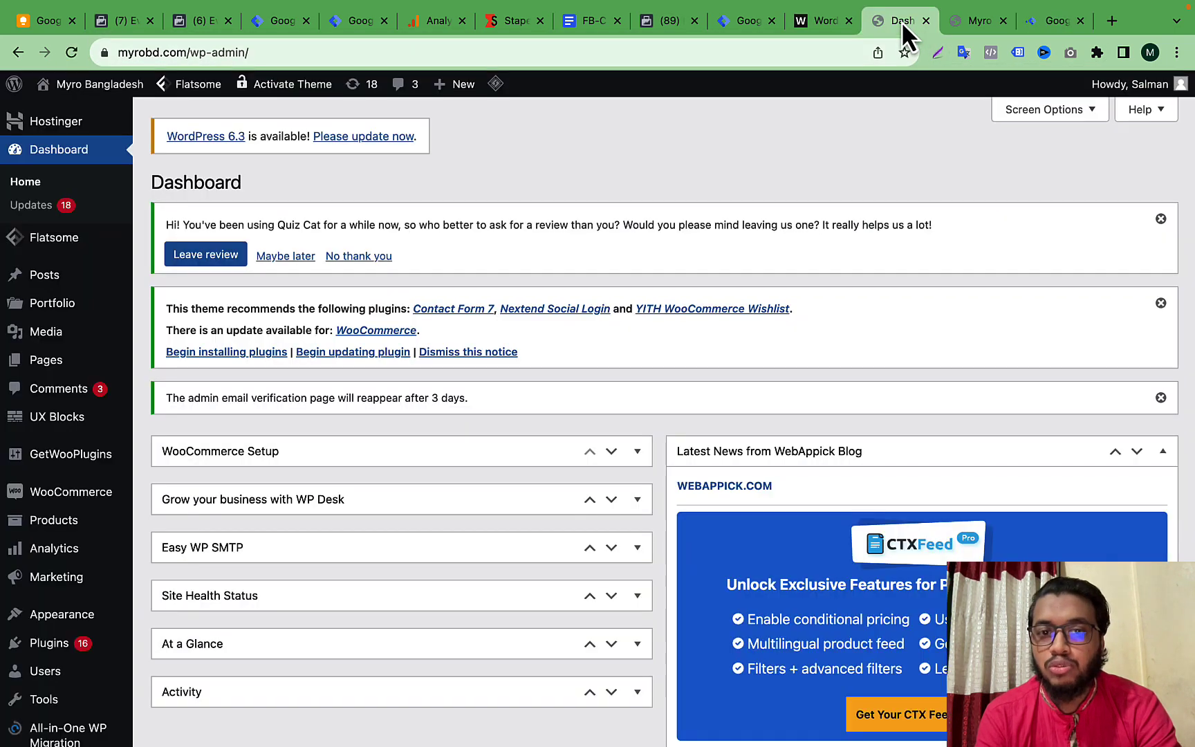
pyautogui.click(1055, 22)
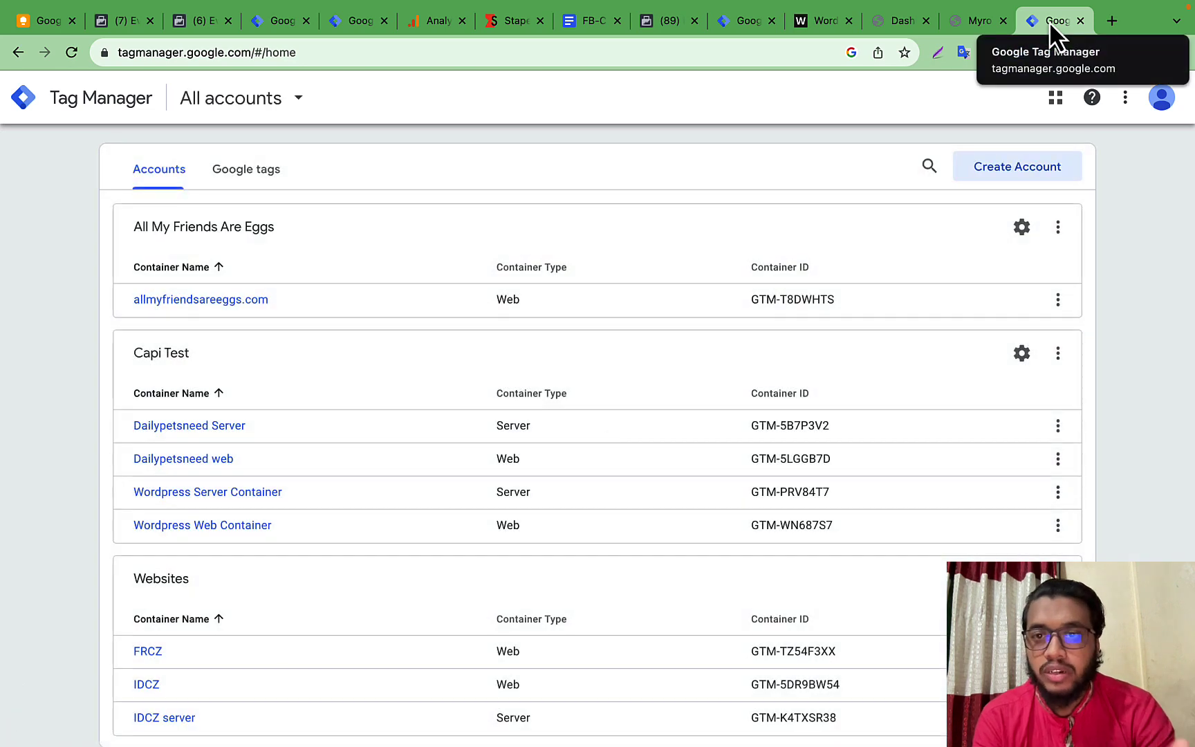
pyautogui.click(975, 26)
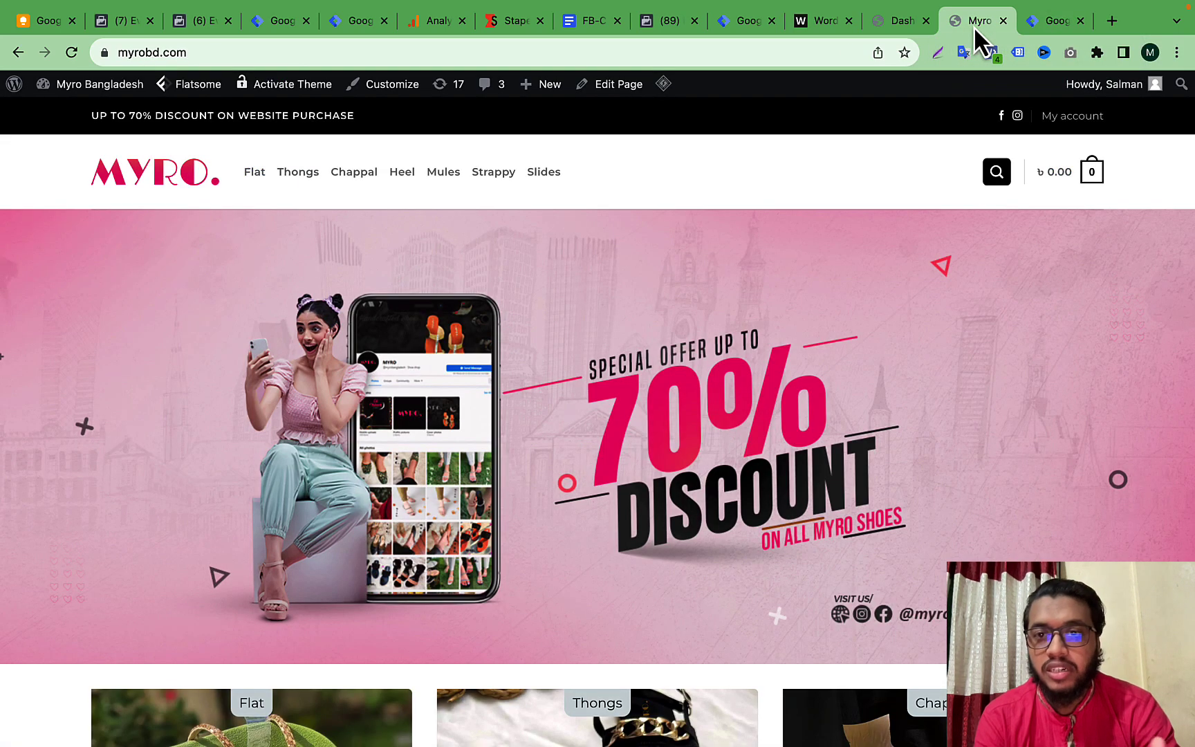
pyautogui.click(1045, 23)
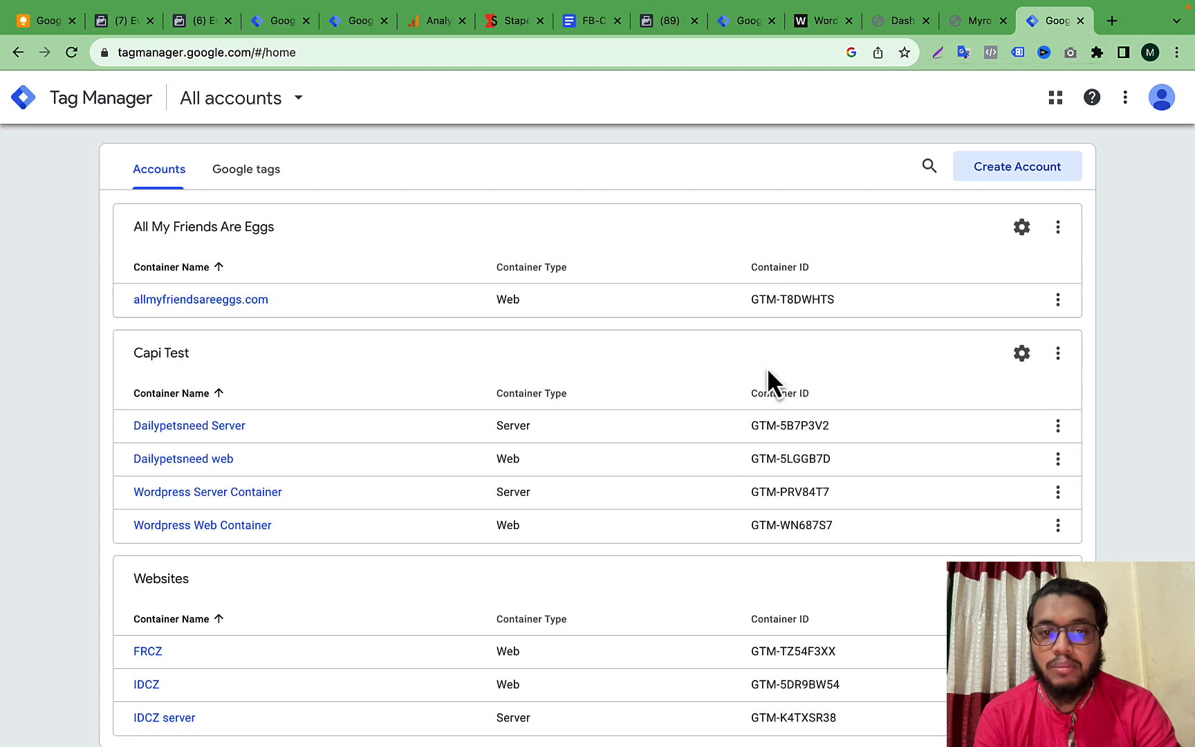
pyautogui.scroll(-2, 766, 367)
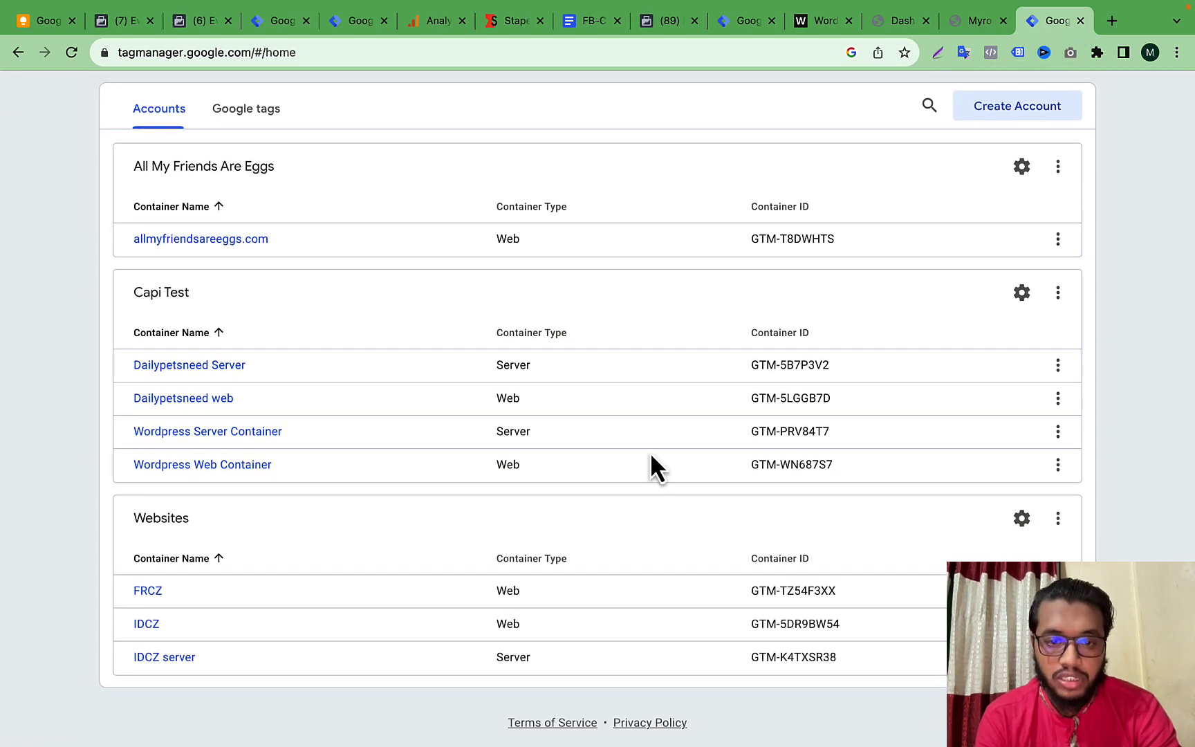
pyautogui.scroll(-1, 651, 458)
pyautogui.scroll(2, 652, 462)
pyautogui.scroll(-2, 651, 461)
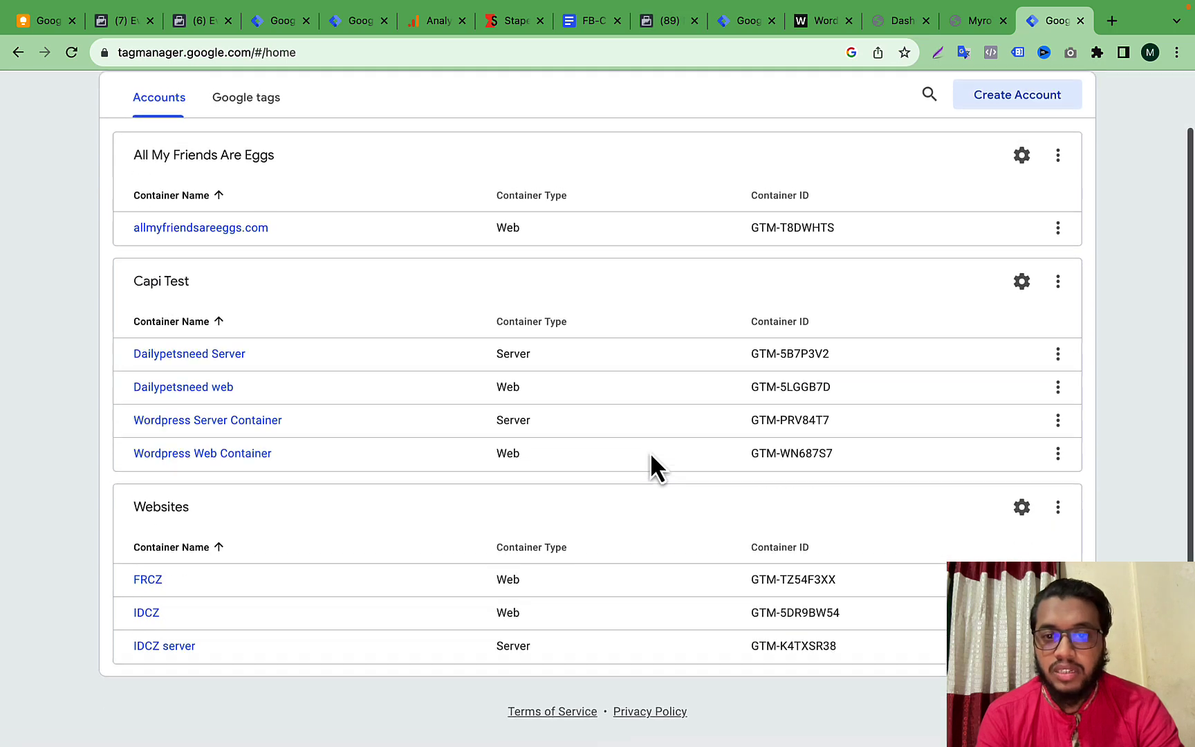
pyautogui.scroll(1, 652, 462)
pyautogui.scroll(1, 650, 452)
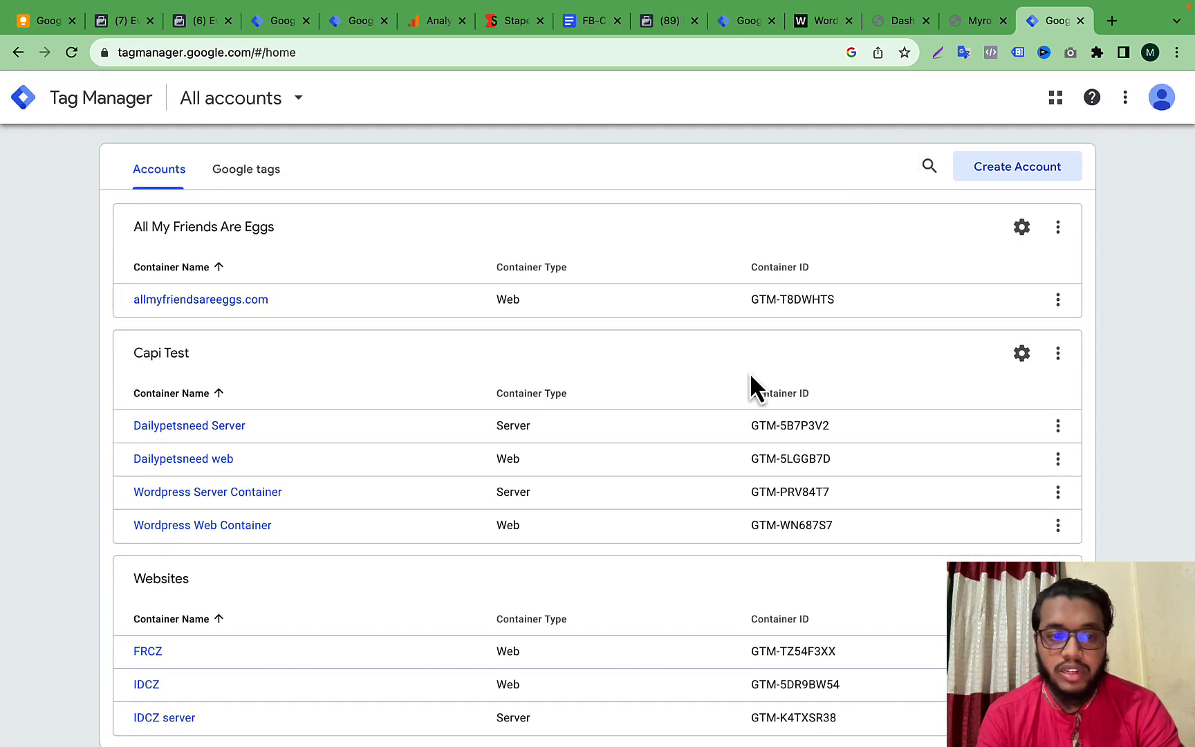
# - Switch Tag Manager to the MYRO Conversion Api Google account
pyautogui.click(1161, 103)
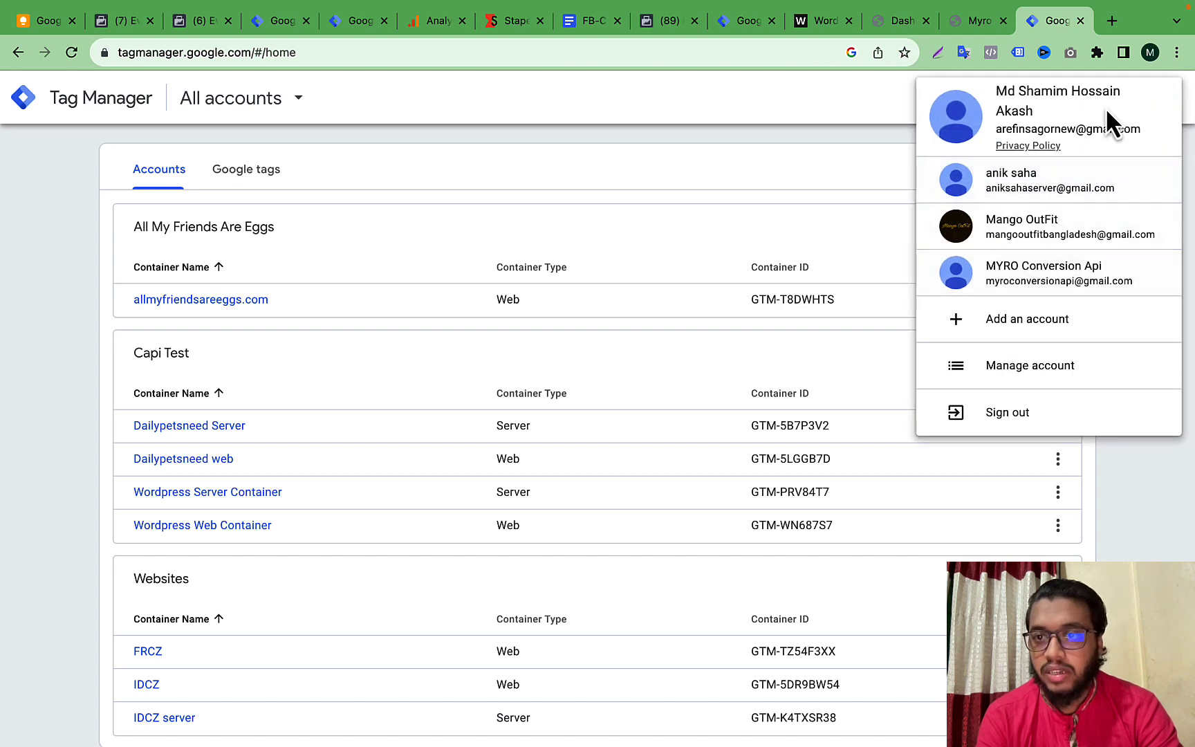
pyautogui.click(1091, 291)
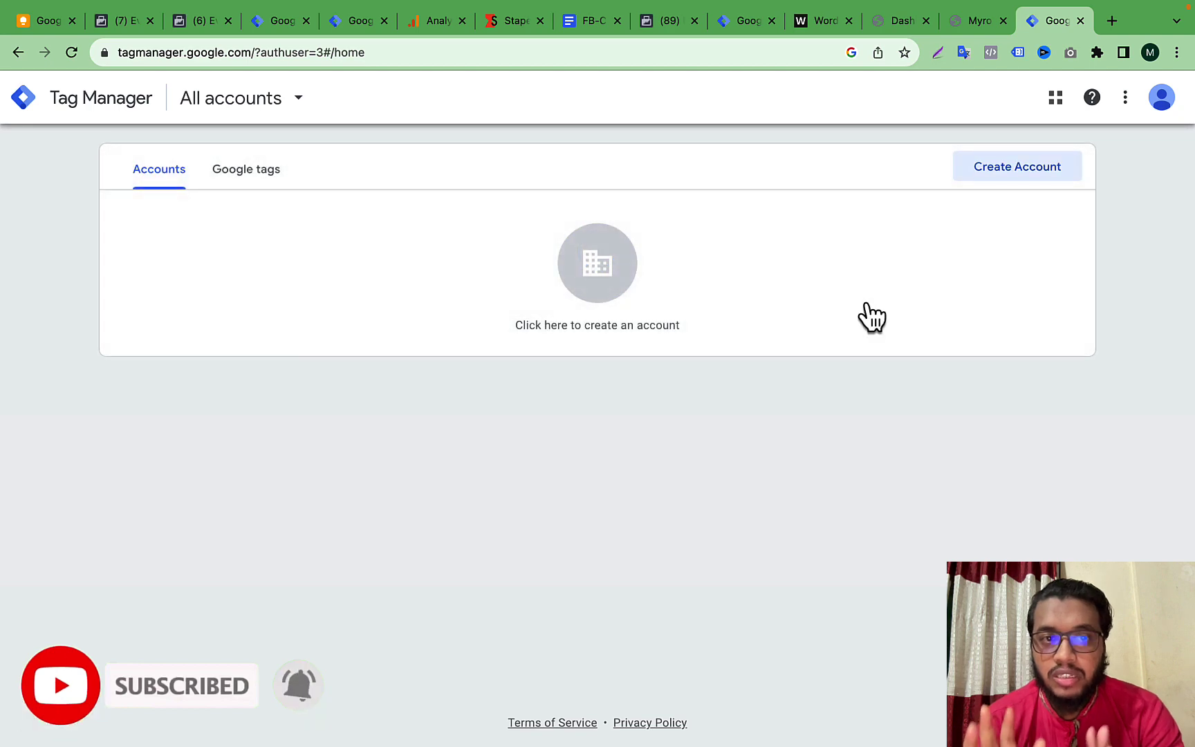
pyautogui.click(897, 21)
pyautogui.click(965, 22)
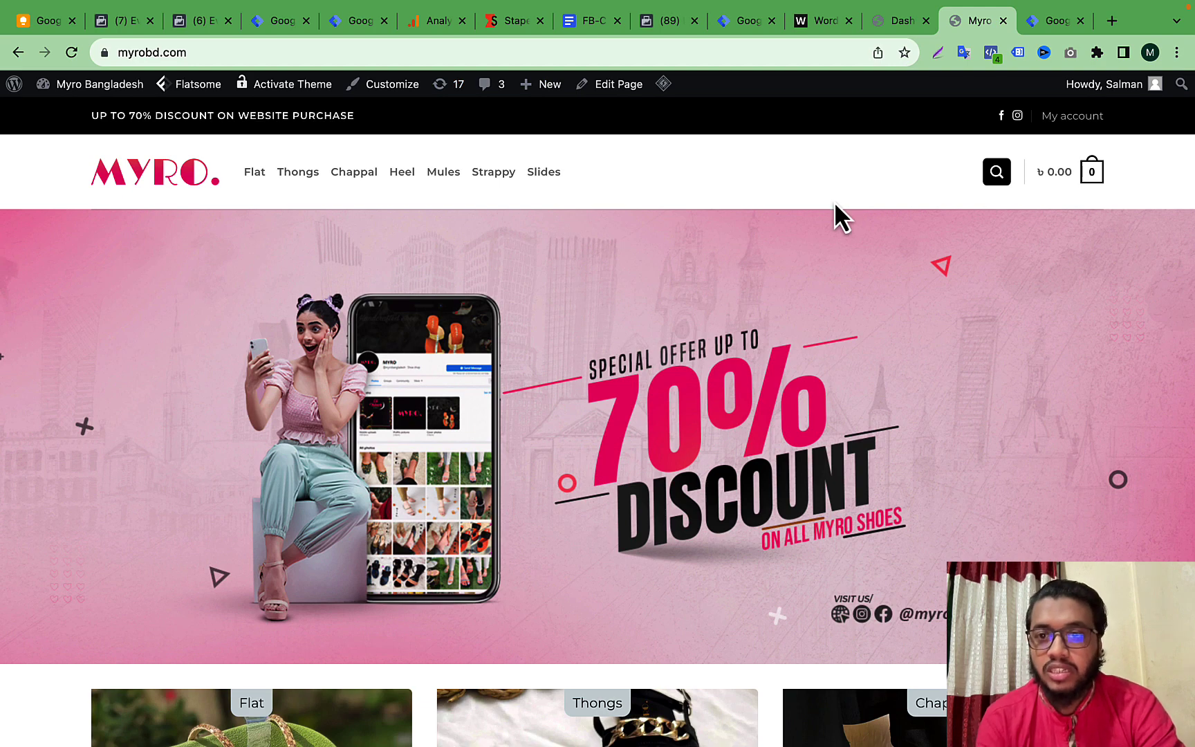
pyautogui.click(1049, 24)
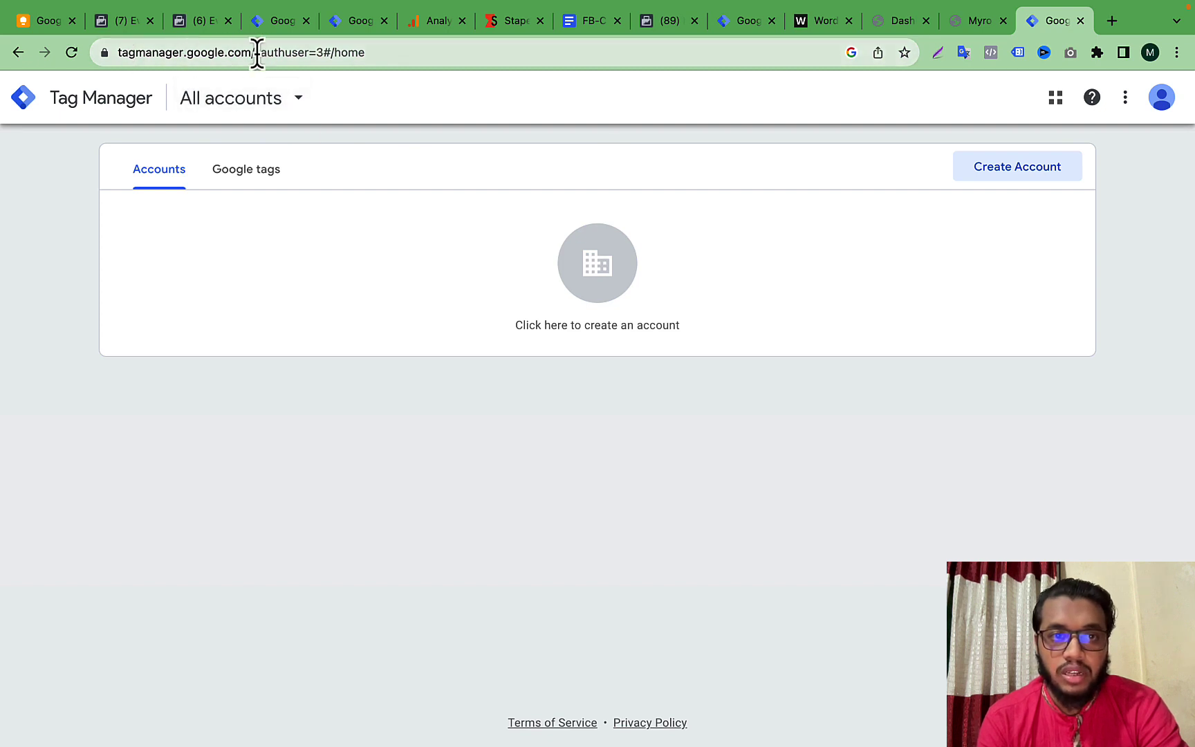
pyautogui.moveTo(256, 52); pyautogui.dragTo(438, 76)
pyautogui.click(544, 109)
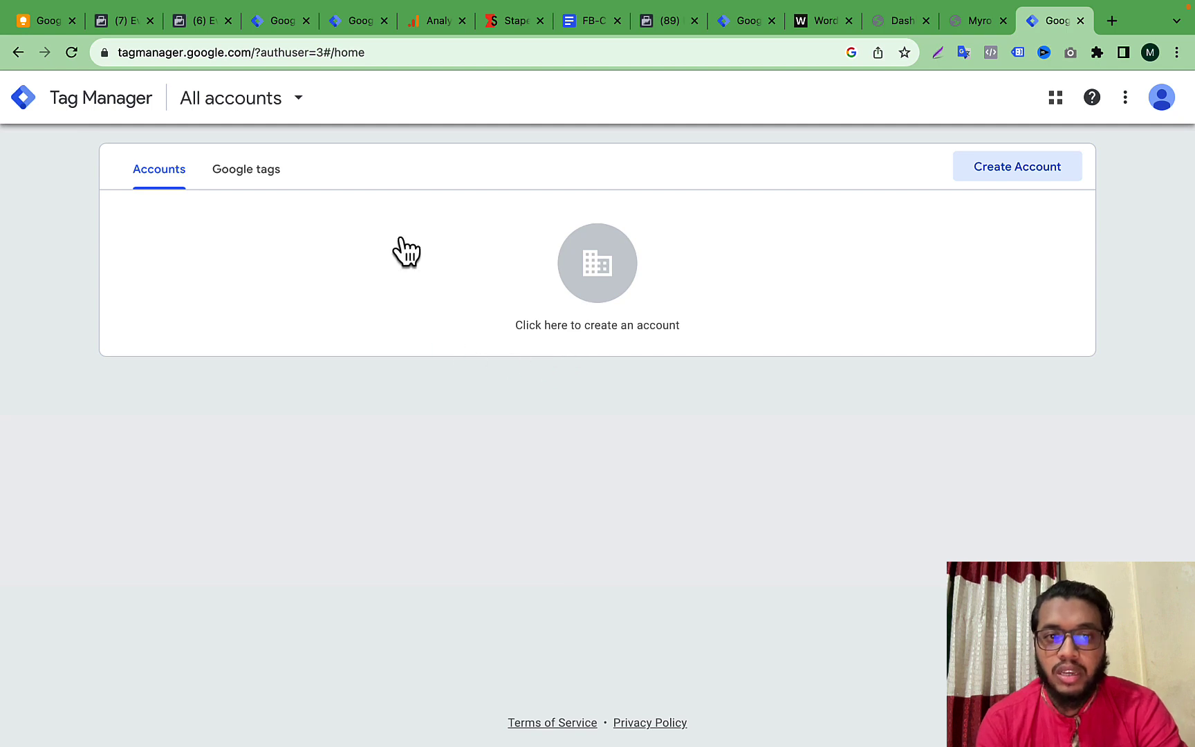
# - Start creating a new Tag Manager account and enter Myrobd as its account name
pyautogui.click(1003, 176)
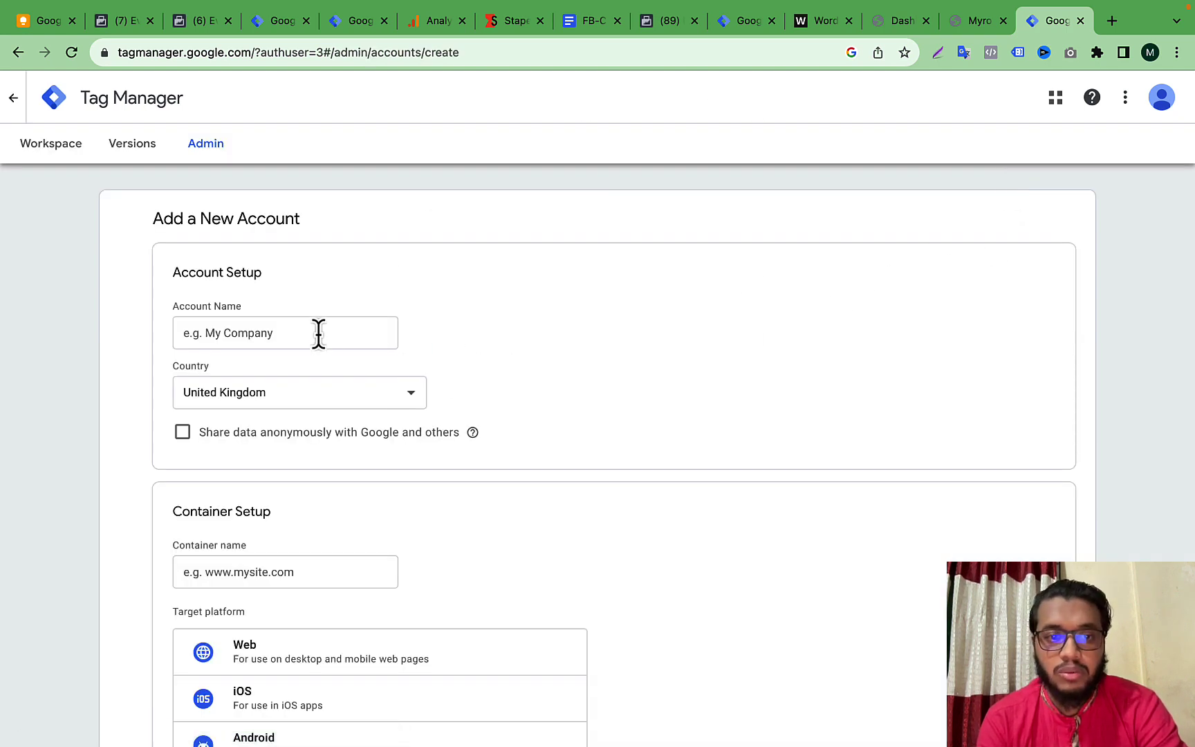
pyautogui.click(318, 333)
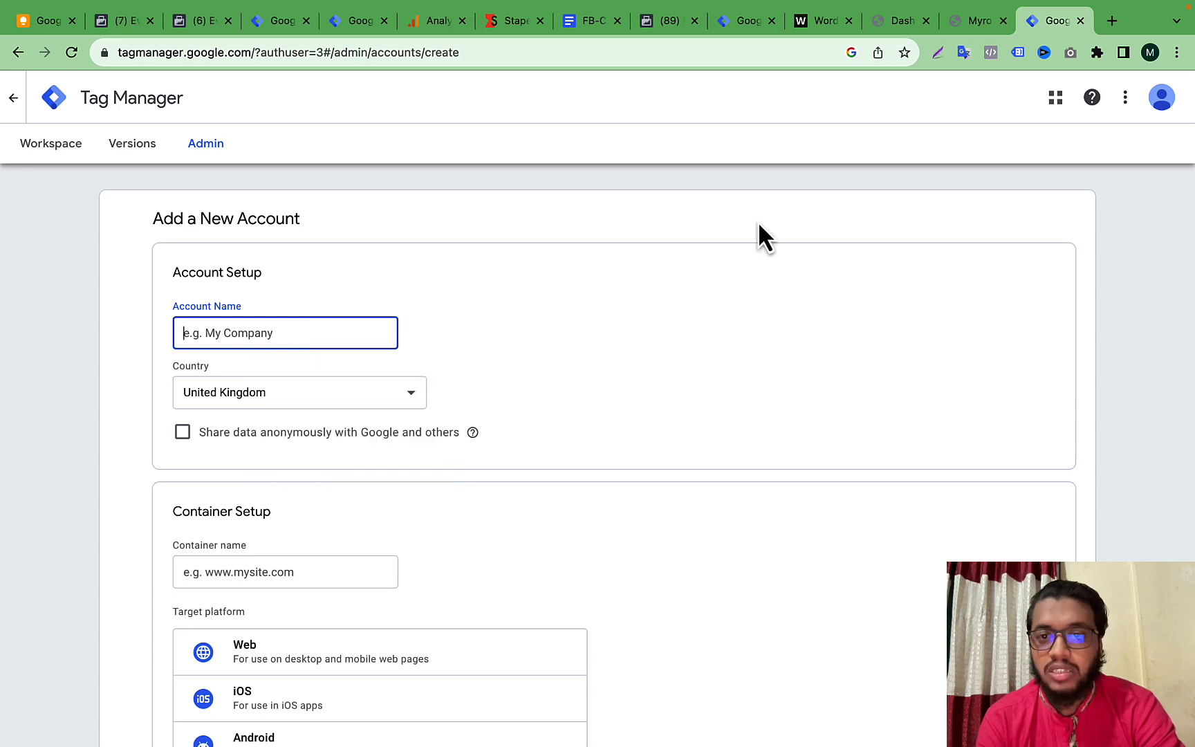
pyautogui.click(970, 25)
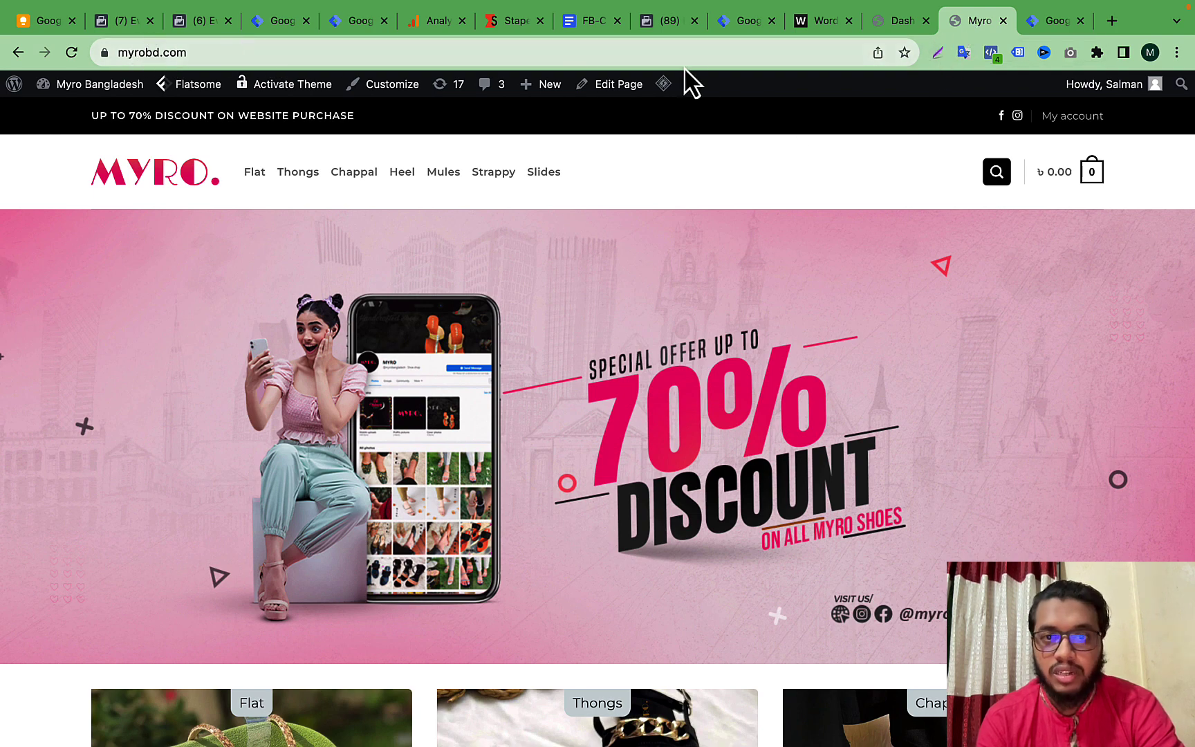
pyautogui.click(1056, 22)
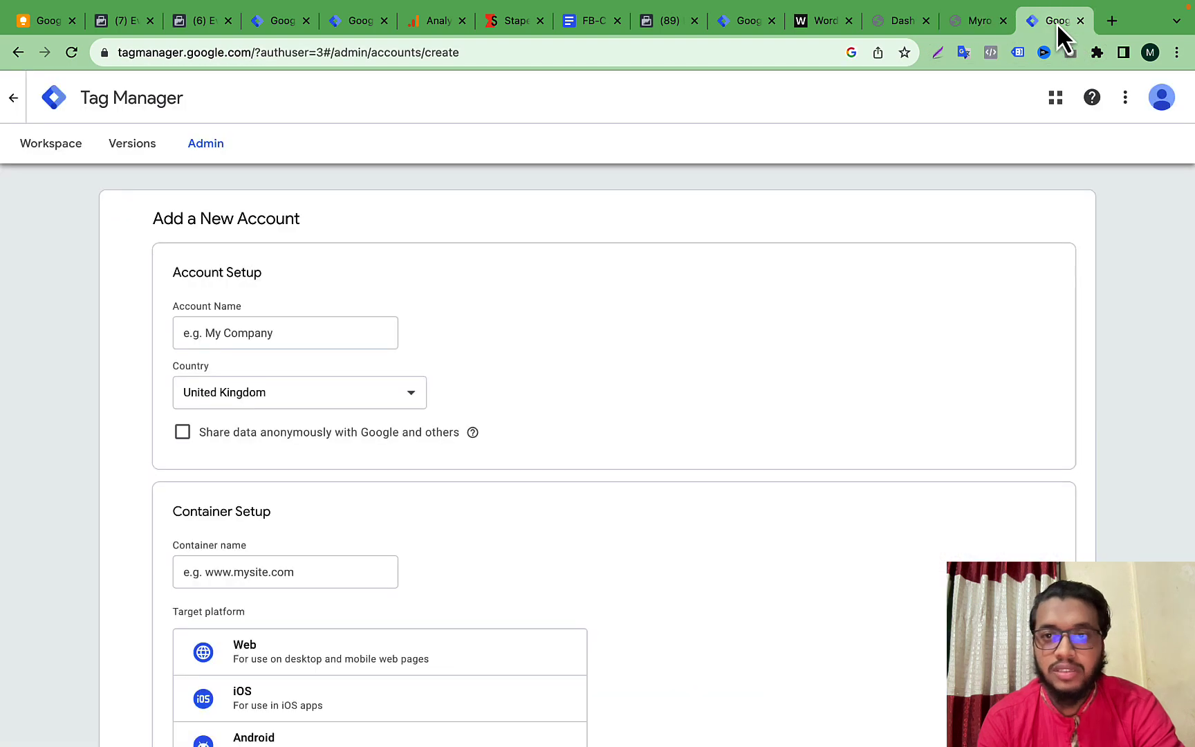
pyautogui.click(949, 24)
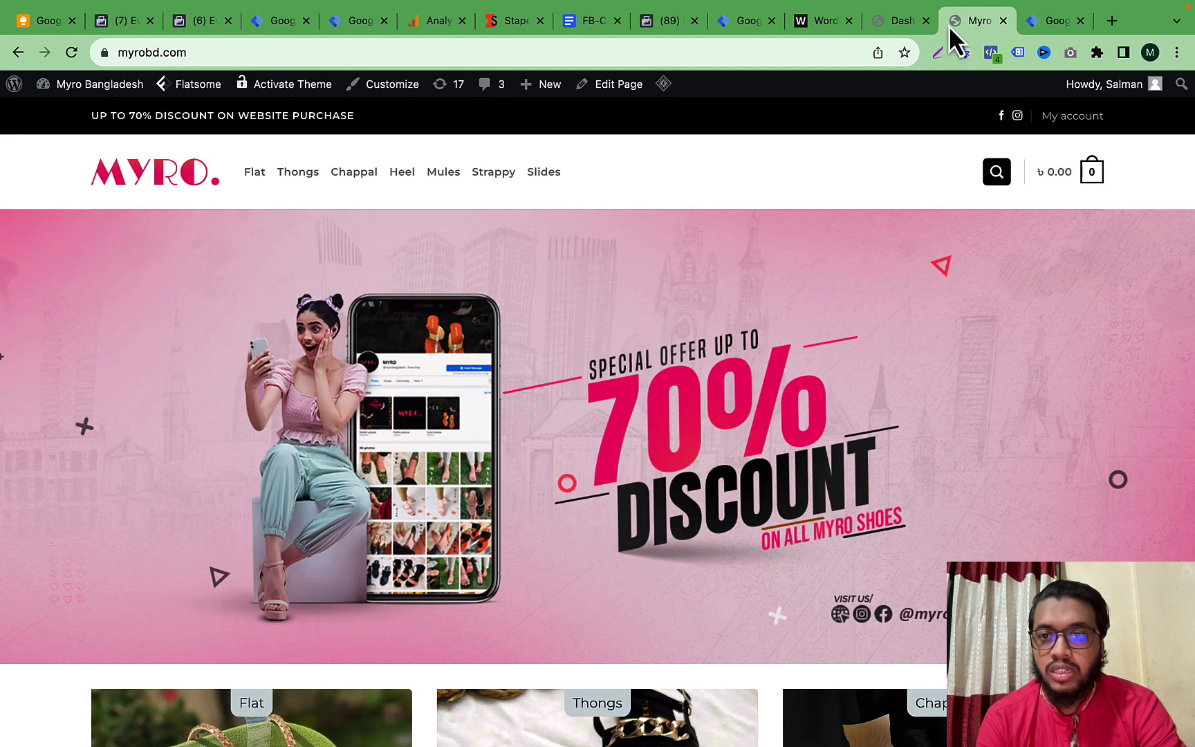
pyautogui.click(1050, 28)
pyautogui.click(282, 334)
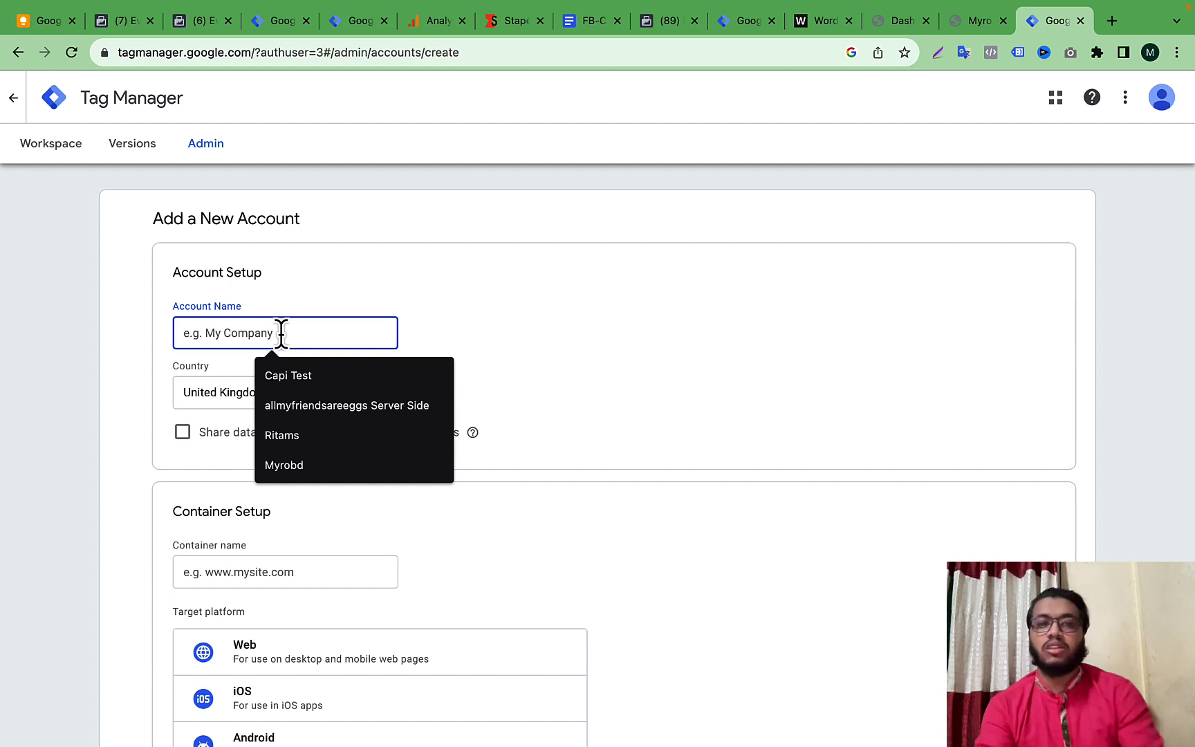
pyautogui.write('Myro')
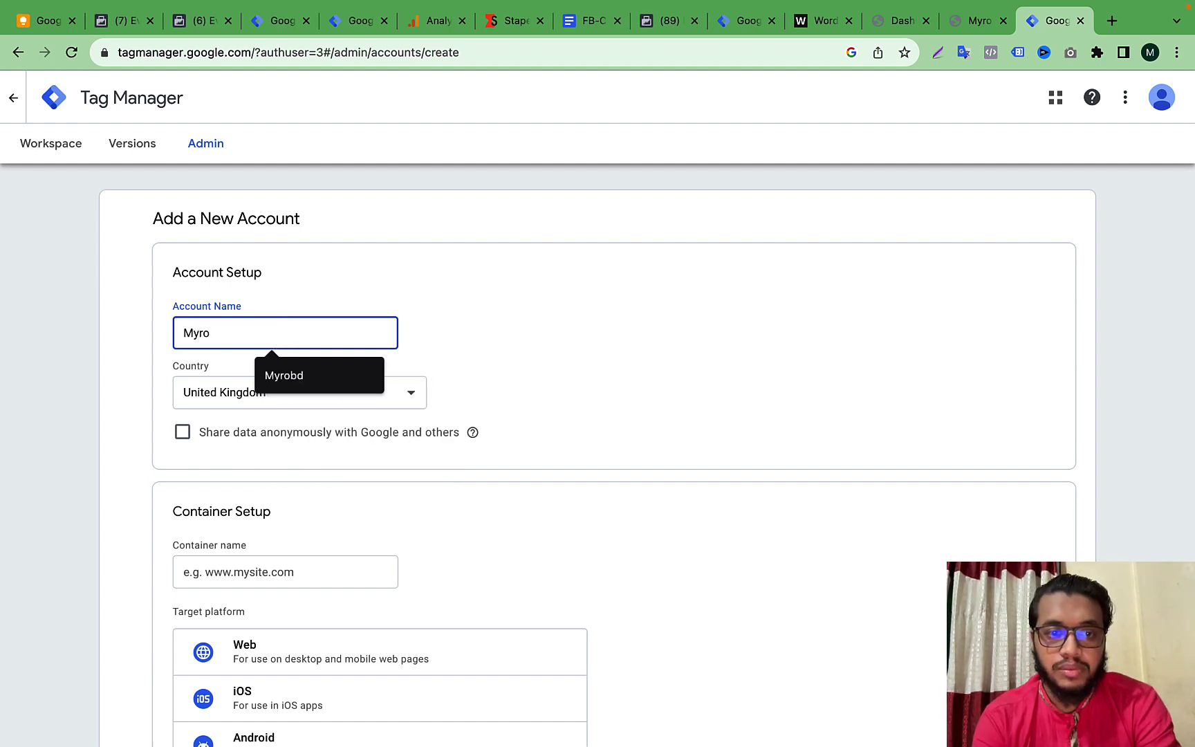
pyautogui.press('Escape')
pyautogui.press('BackSpace')
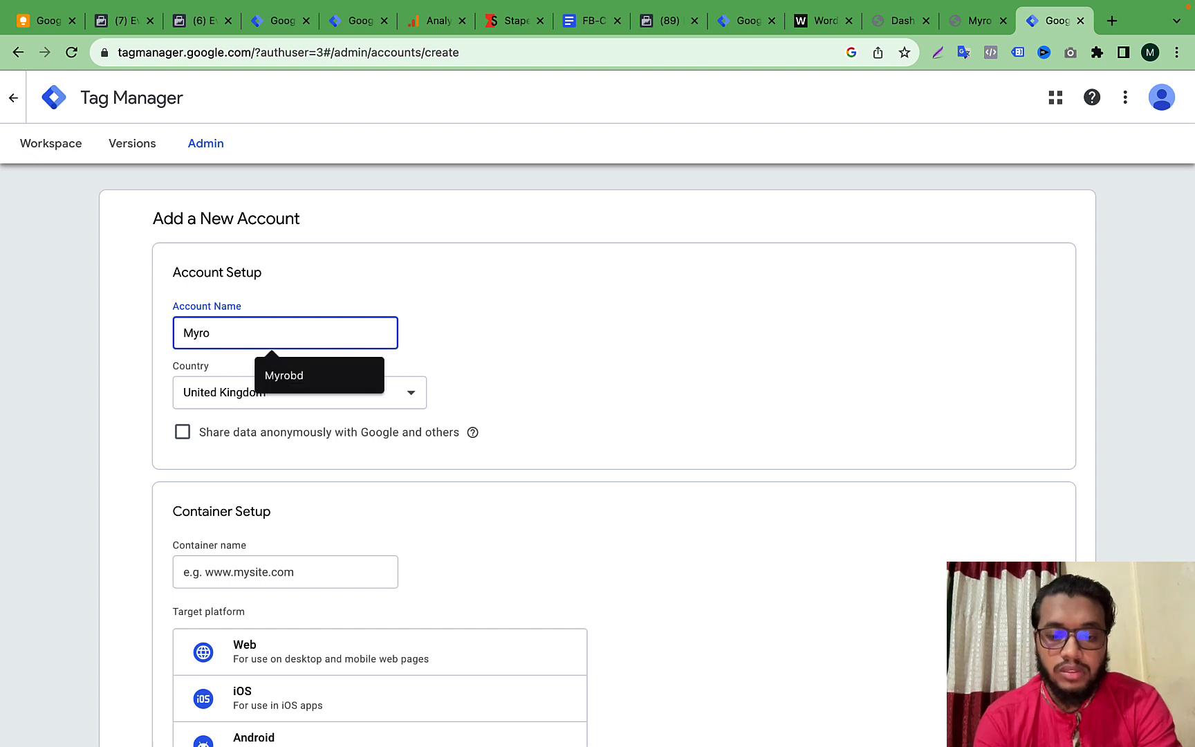
pyautogui.write('bd')
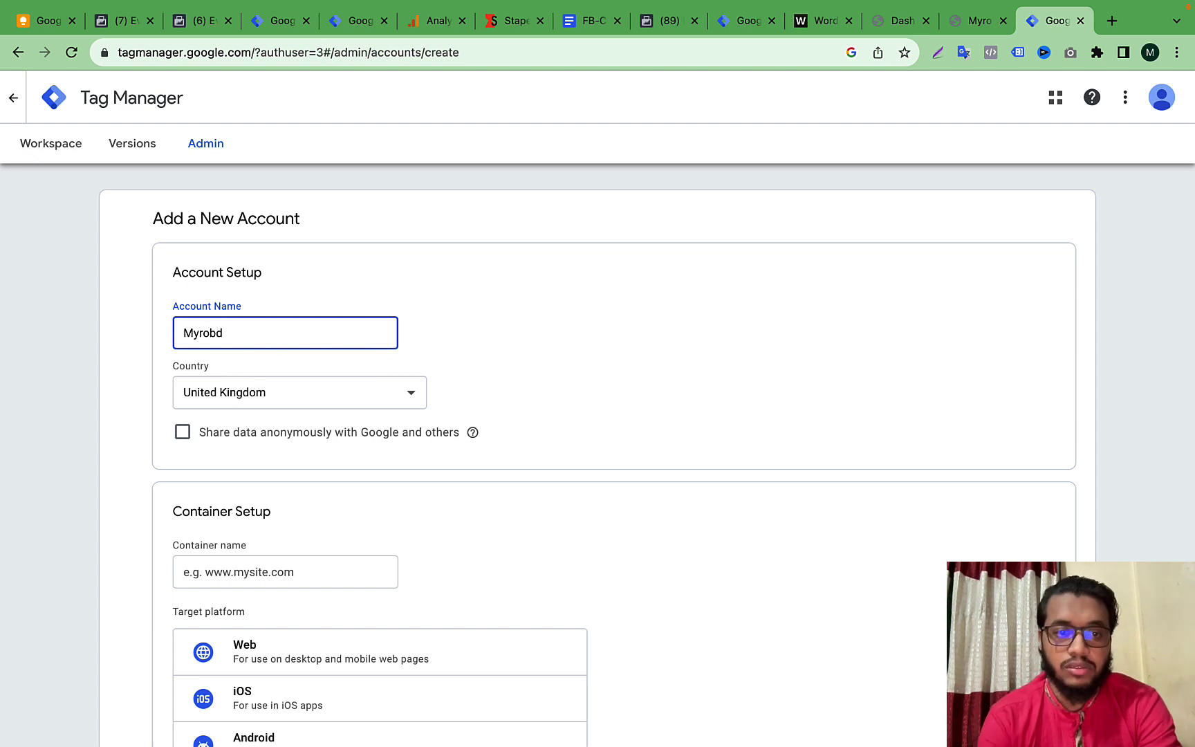
pyautogui.click(373, 352)
pyautogui.doubleClick(362, 342)
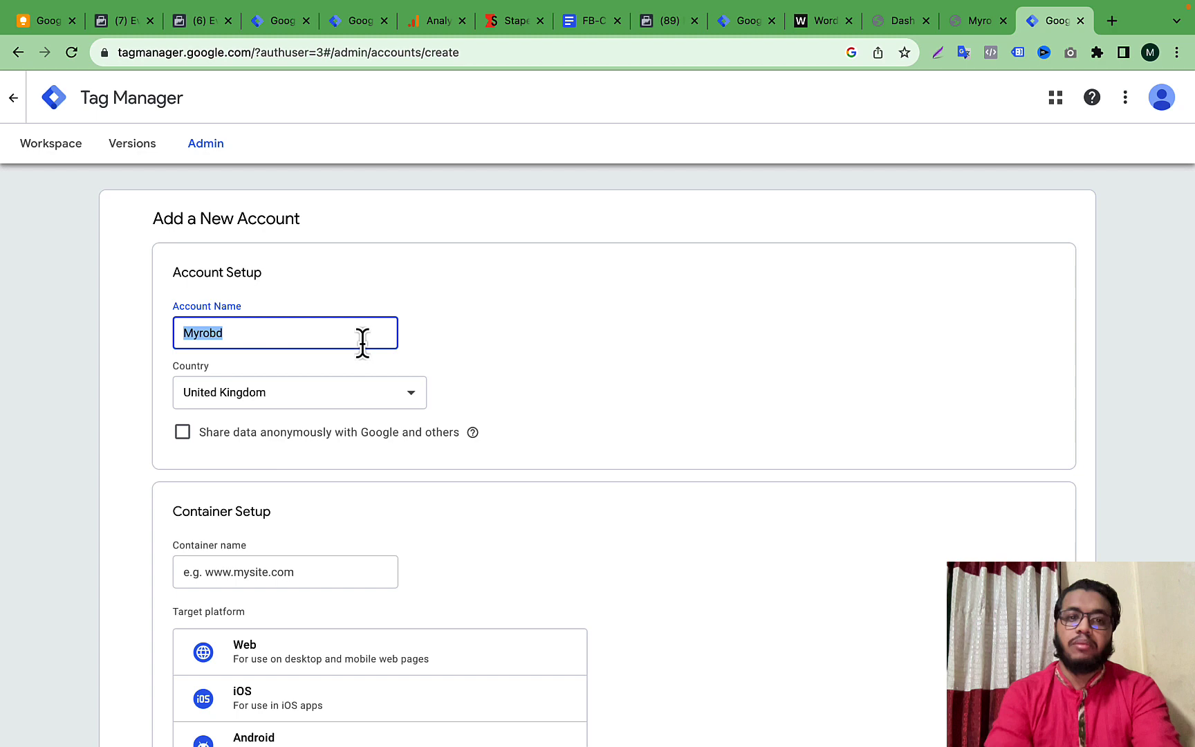
pyautogui.click(501, 363)
# - Set the new account's country to Bangladesh
pyautogui.click(360, 401)
pyautogui.scroll(20, 368, 296)
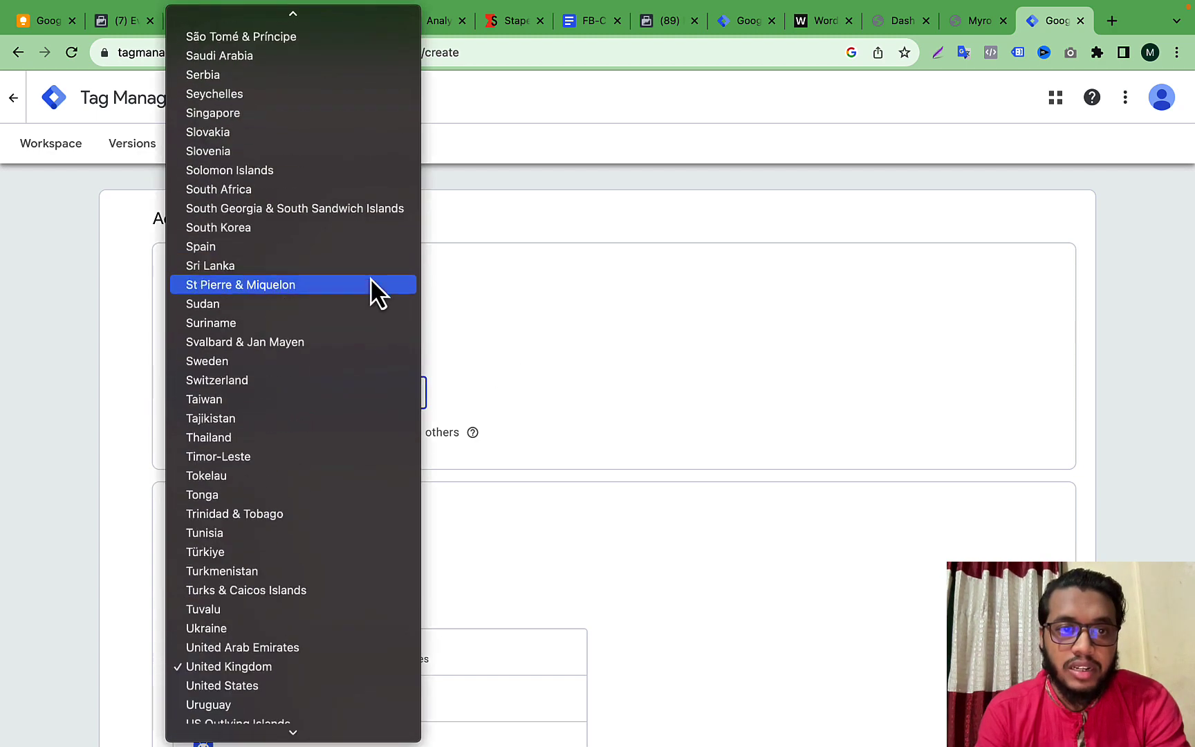
pyautogui.scroll(20, 331, 195)
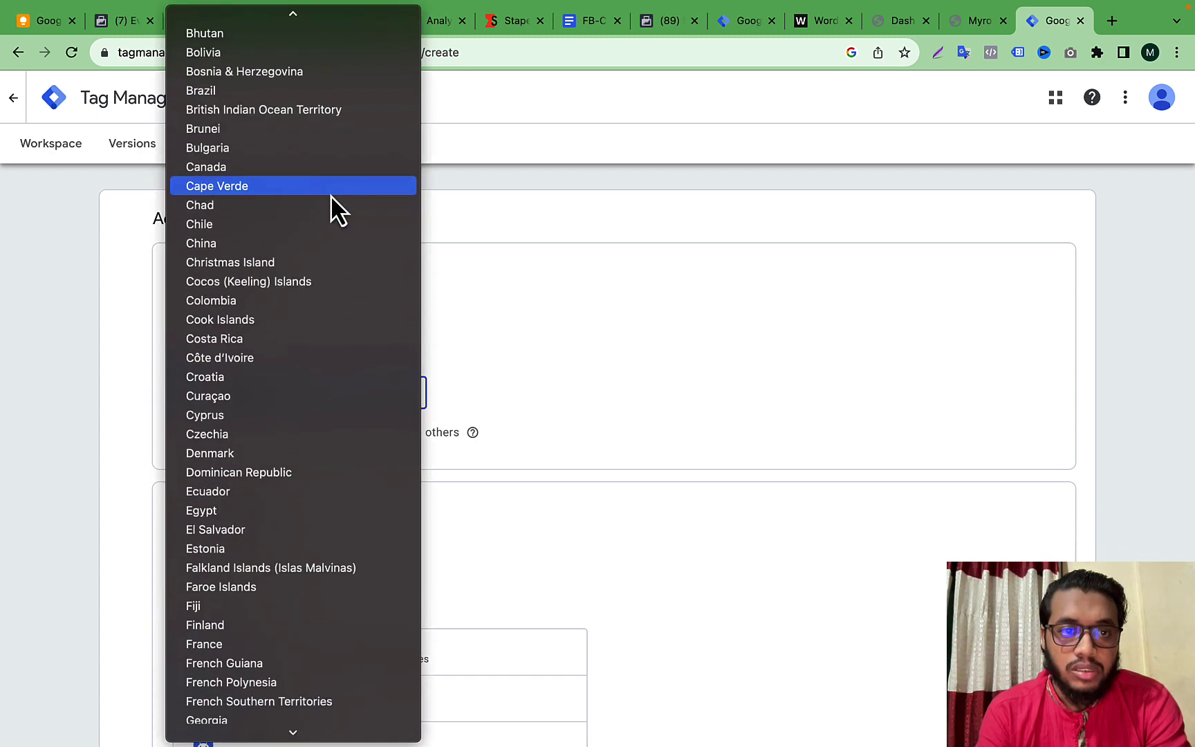
pyautogui.click(272, 248)
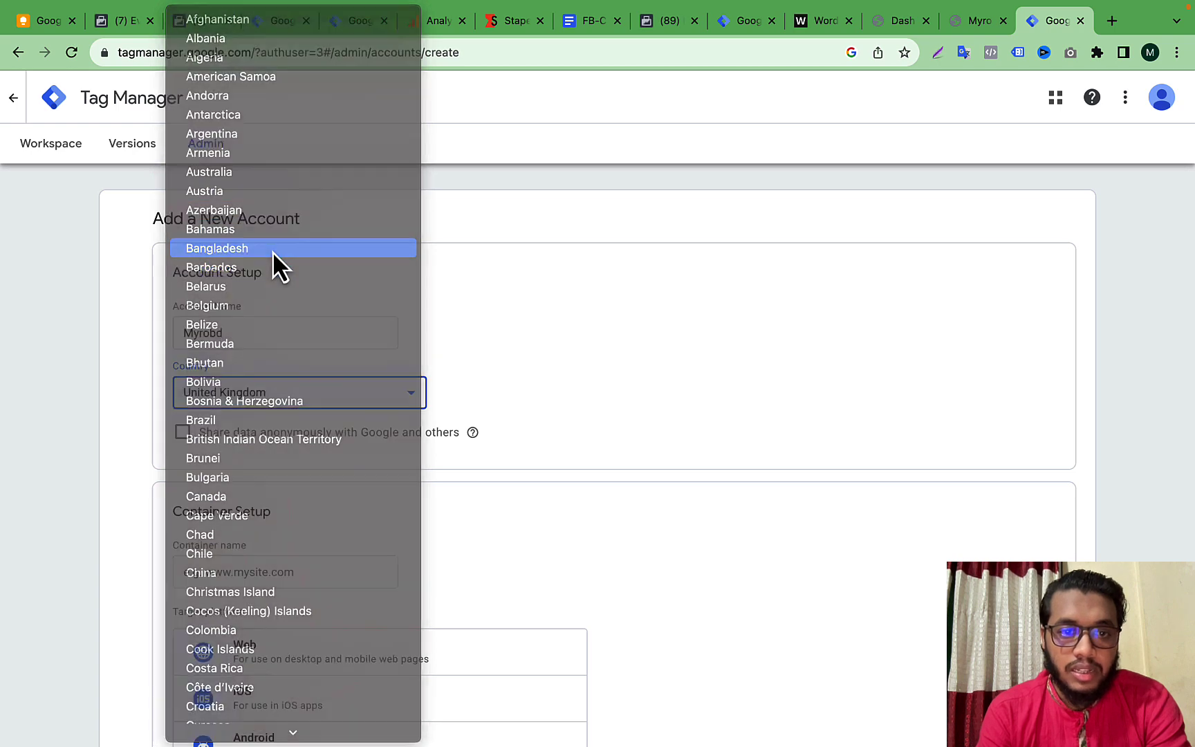
pyautogui.scroll(-5, 630, 377)
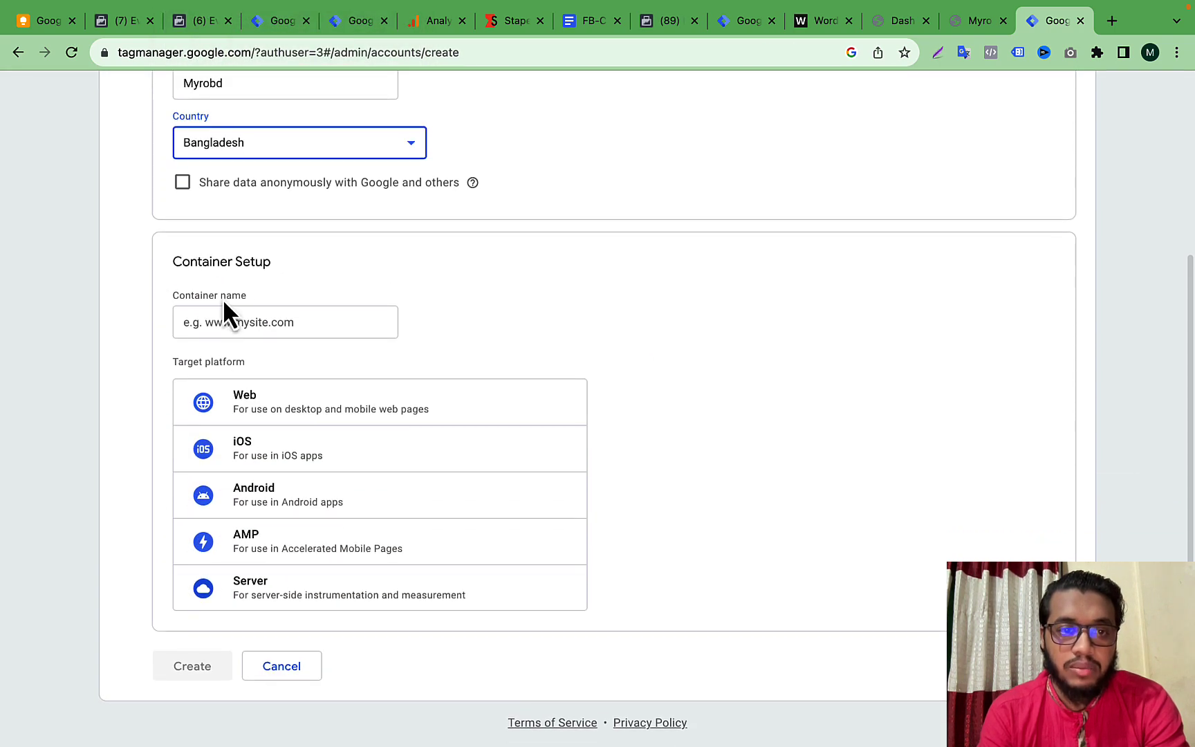
pyautogui.tripleClick(207, 270)
pyautogui.click(201, 296)
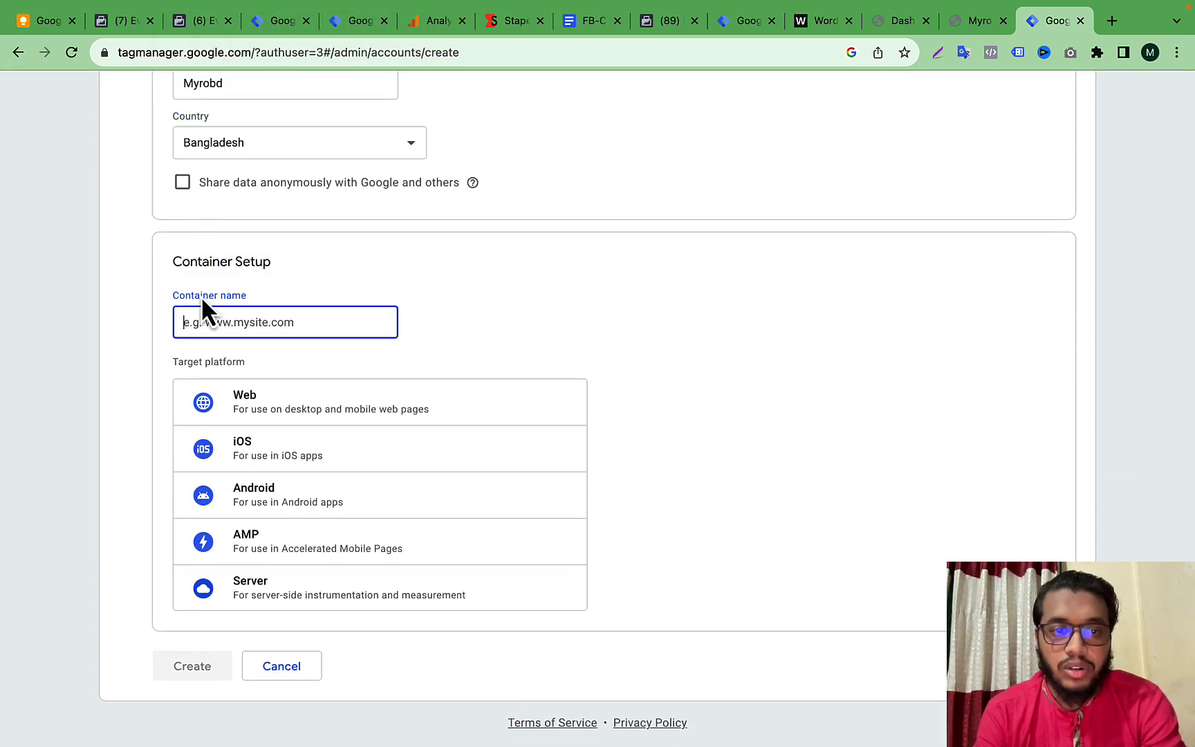
pyautogui.tripleClick(200, 295)
pyautogui.click(298, 287)
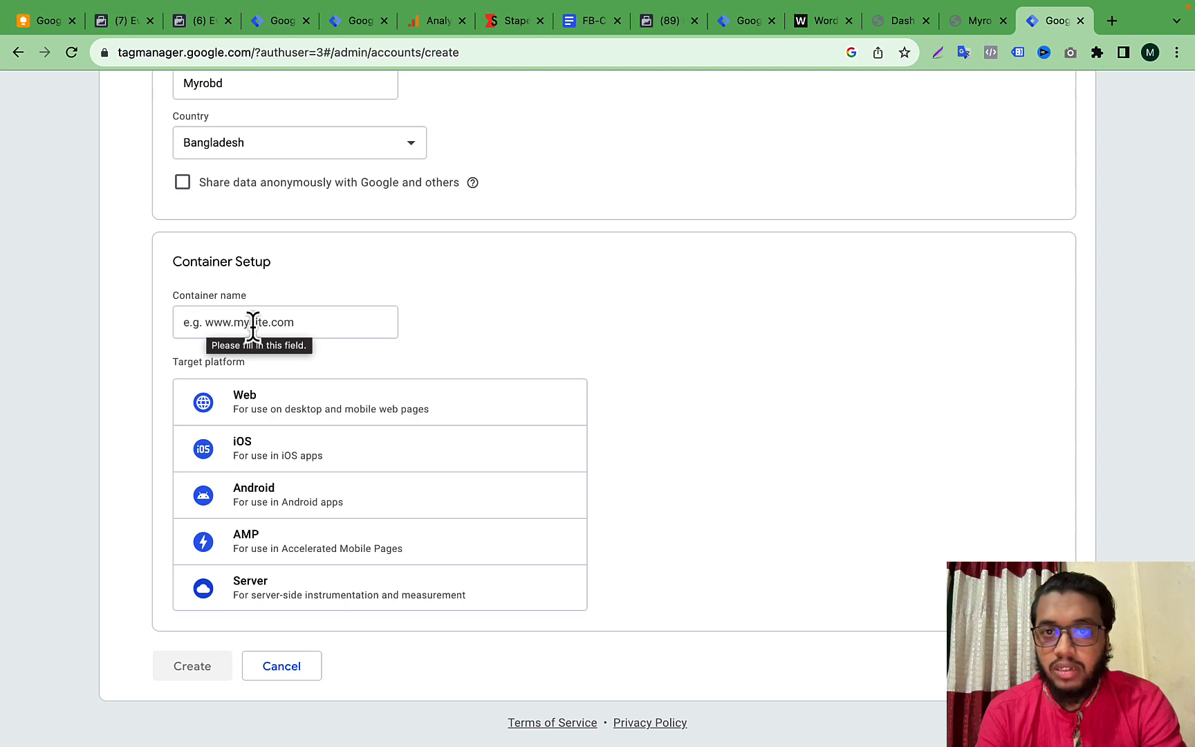
# - Copy the address of the open Myro website and paste it as the new container's name
pyautogui.click(978, 20)
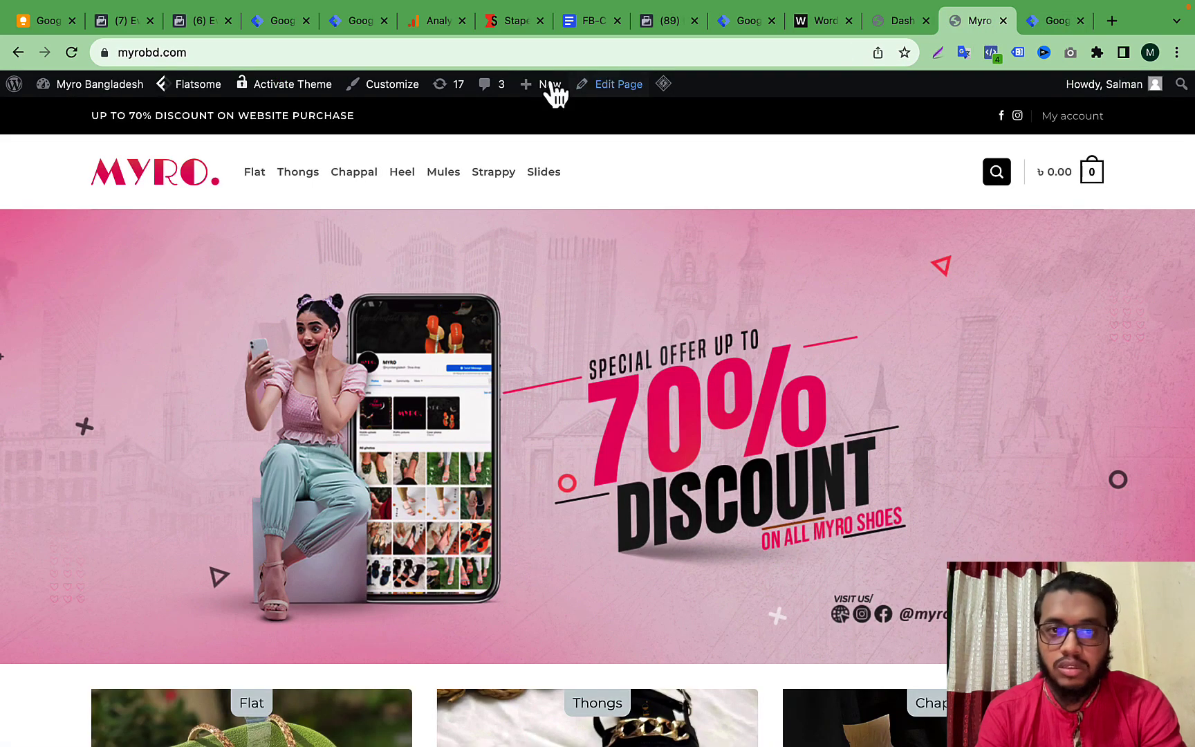
pyautogui.click(520, 52)
pyautogui.press('super+c')
pyautogui.rightClick(520, 53)
pyautogui.click(548, 160)
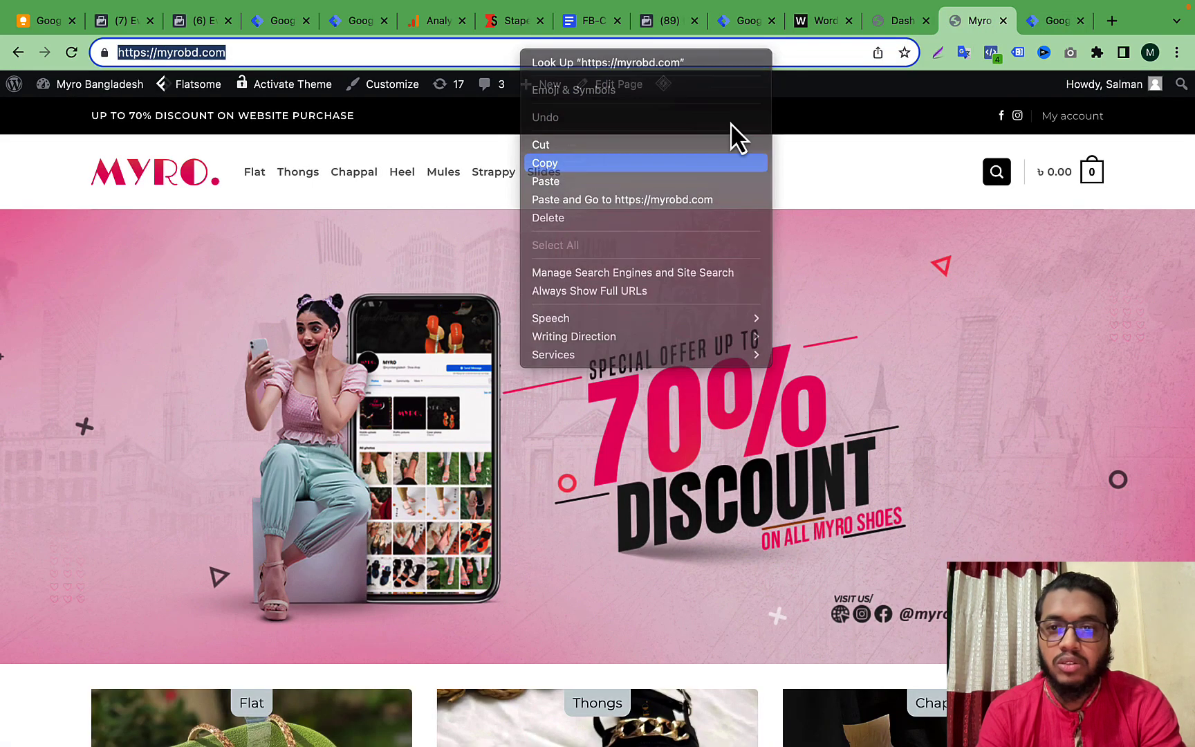
pyautogui.click(1051, 21)
pyautogui.click(359, 323)
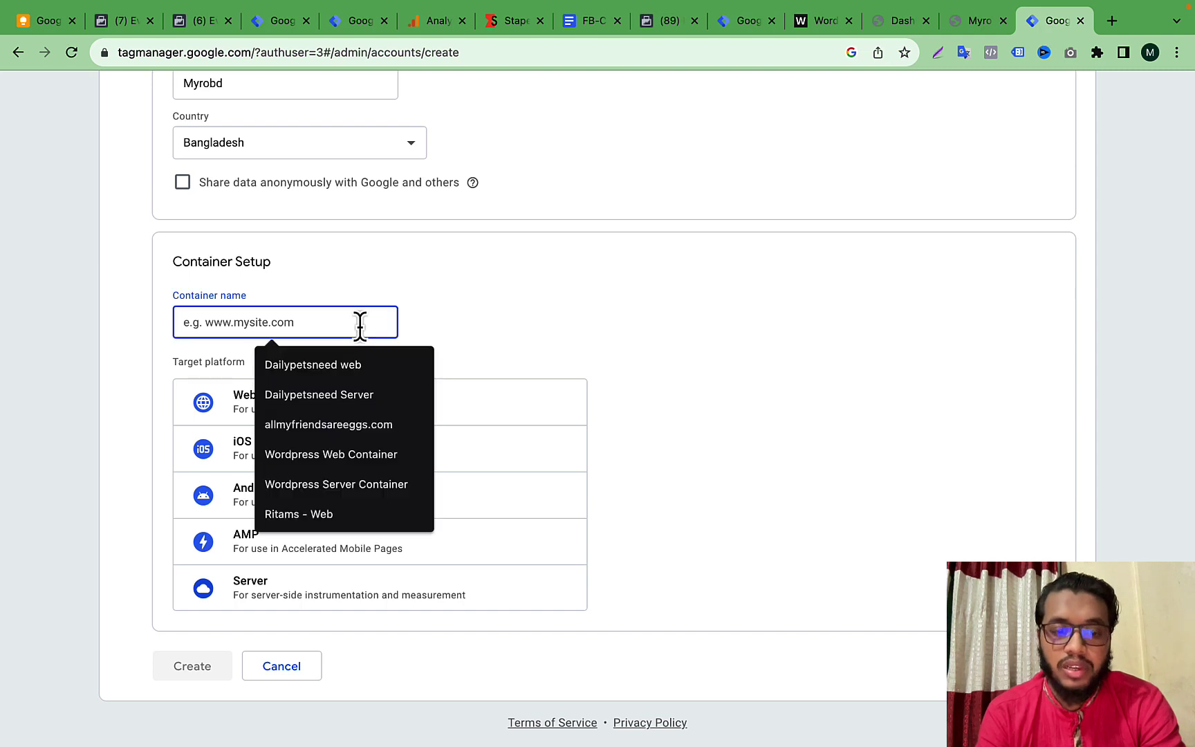
pyautogui.press('super+v')
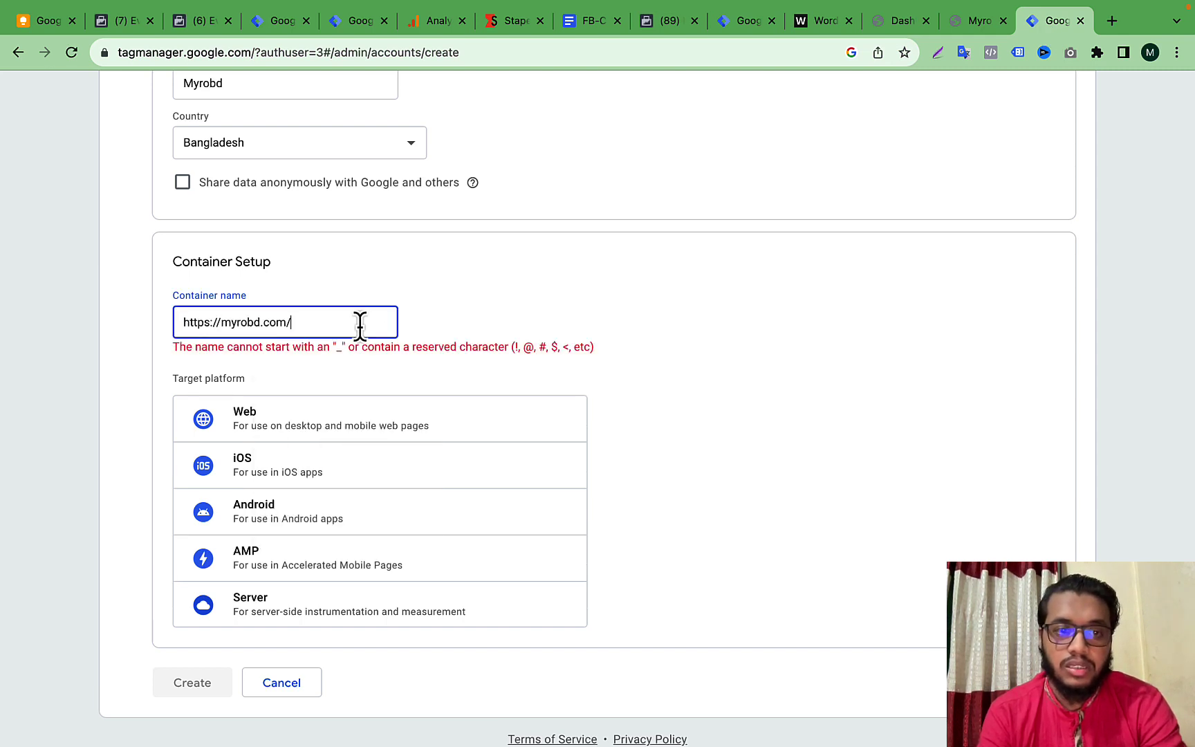
# - Edit the container name to read "Myrobd - Web"
pyautogui.click(221, 322)
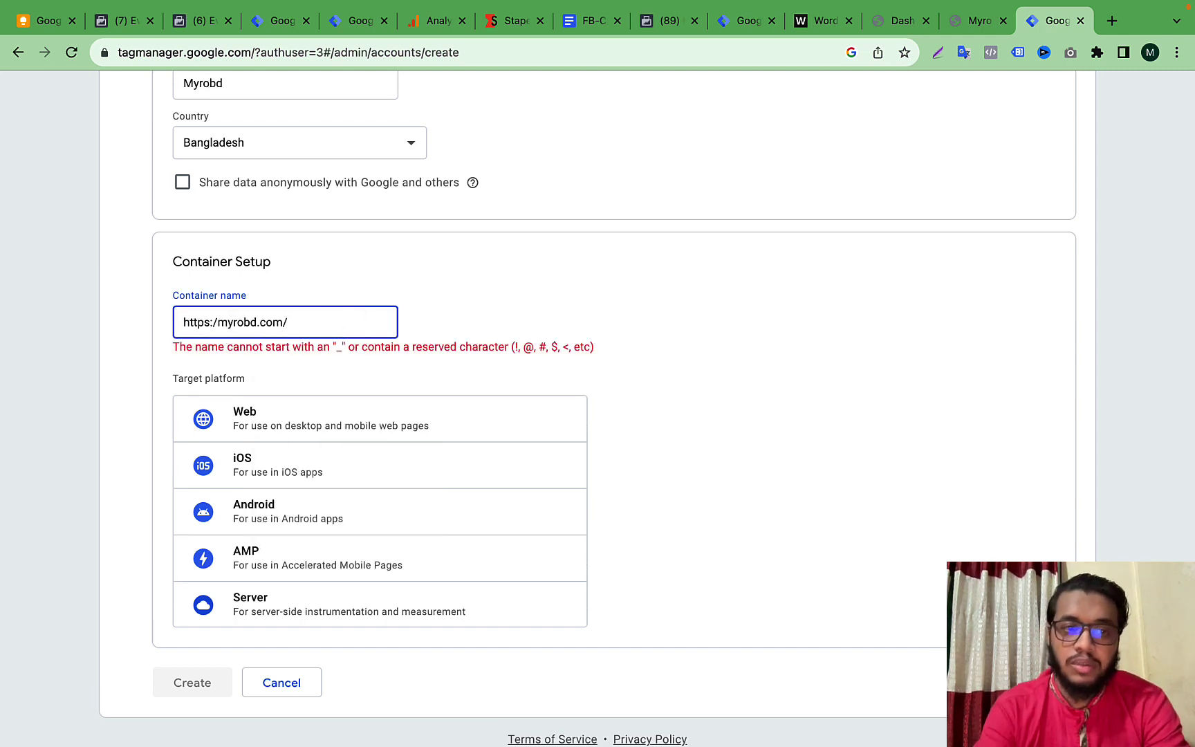
pyautogui.press('BackSpace')
pyautogui.press('BackSpace')
pyautogui.press('BackSpace')
pyautogui.press('BackSpace')
pyautogui.press('BackSpace')
pyautogui.press('BackSpace')
pyautogui.press('BackSpace')
pyautogui.press('BackSpace')
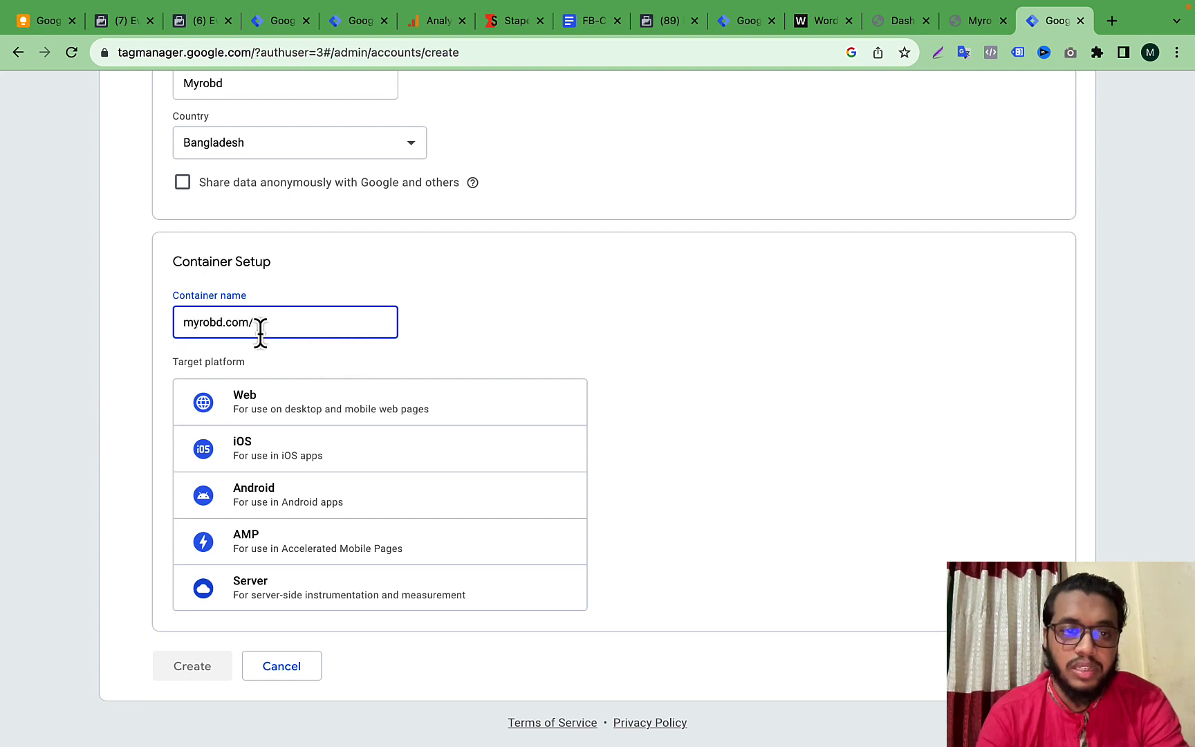
pyautogui.moveTo(224, 322); pyautogui.dragTo(344, 323)
pyautogui.press('BackSpace')
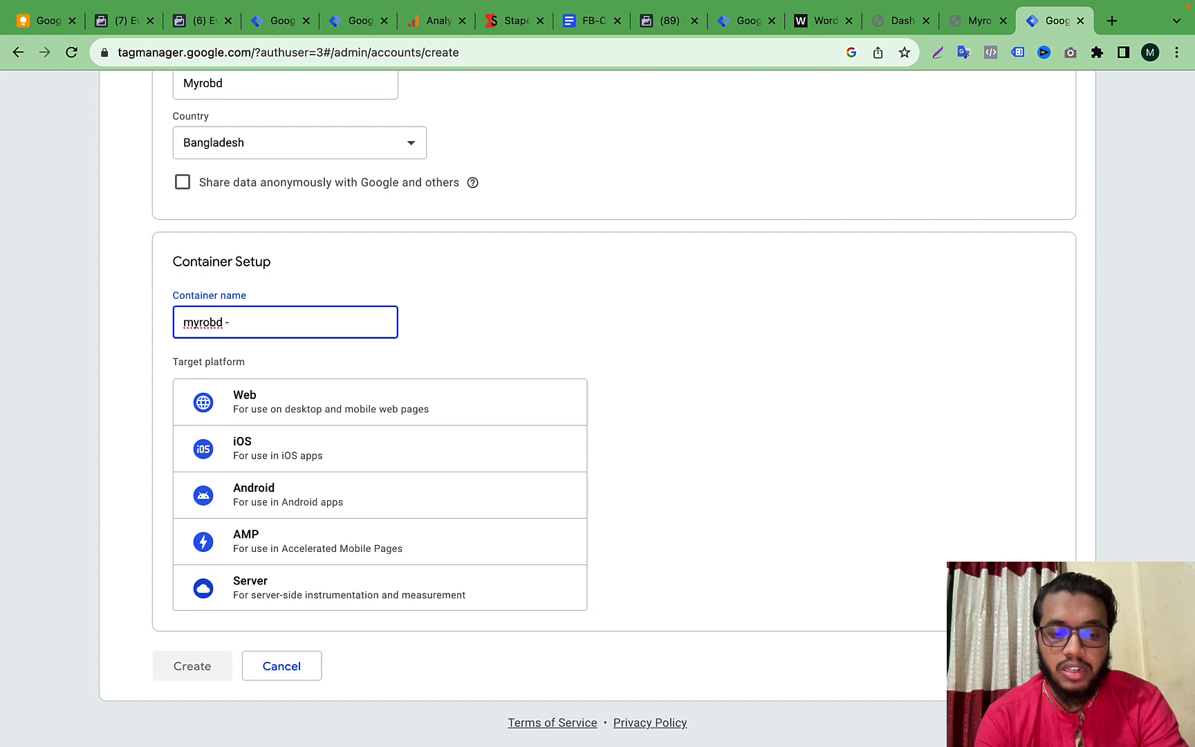
pyautogui.write('- Web')
pyautogui.click(191, 323)
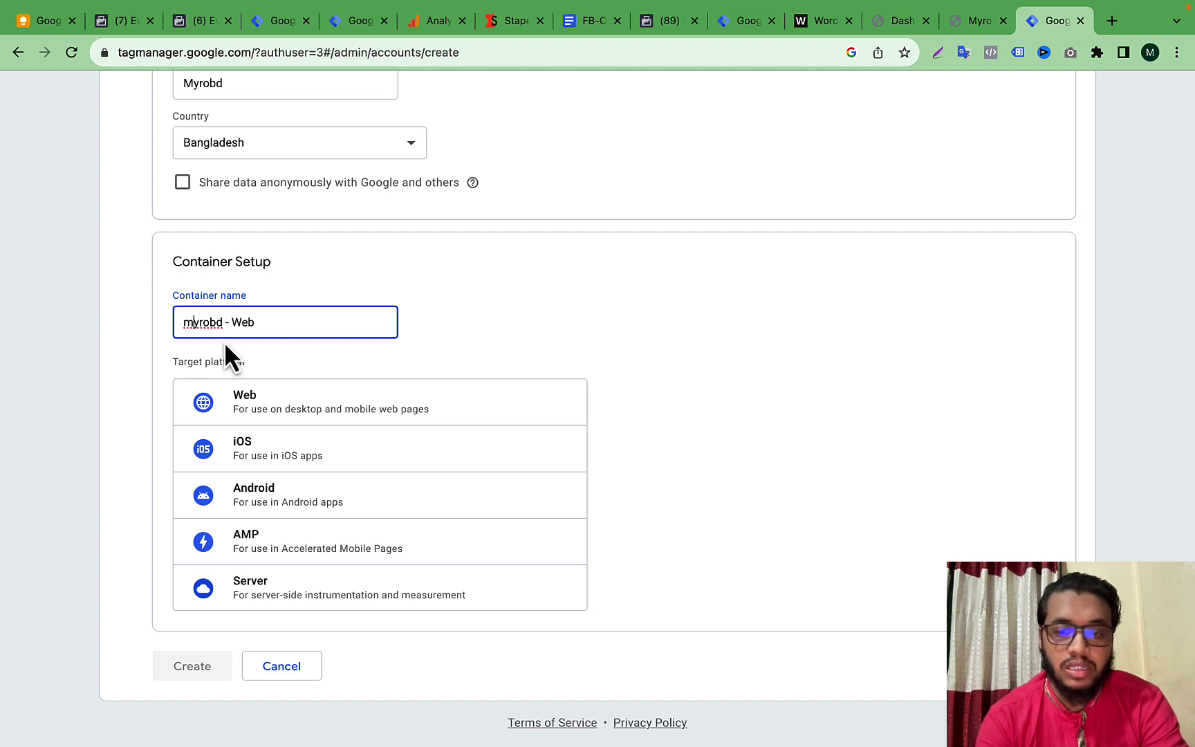
pyautogui.press('BackSpace')
pyautogui.write('M')
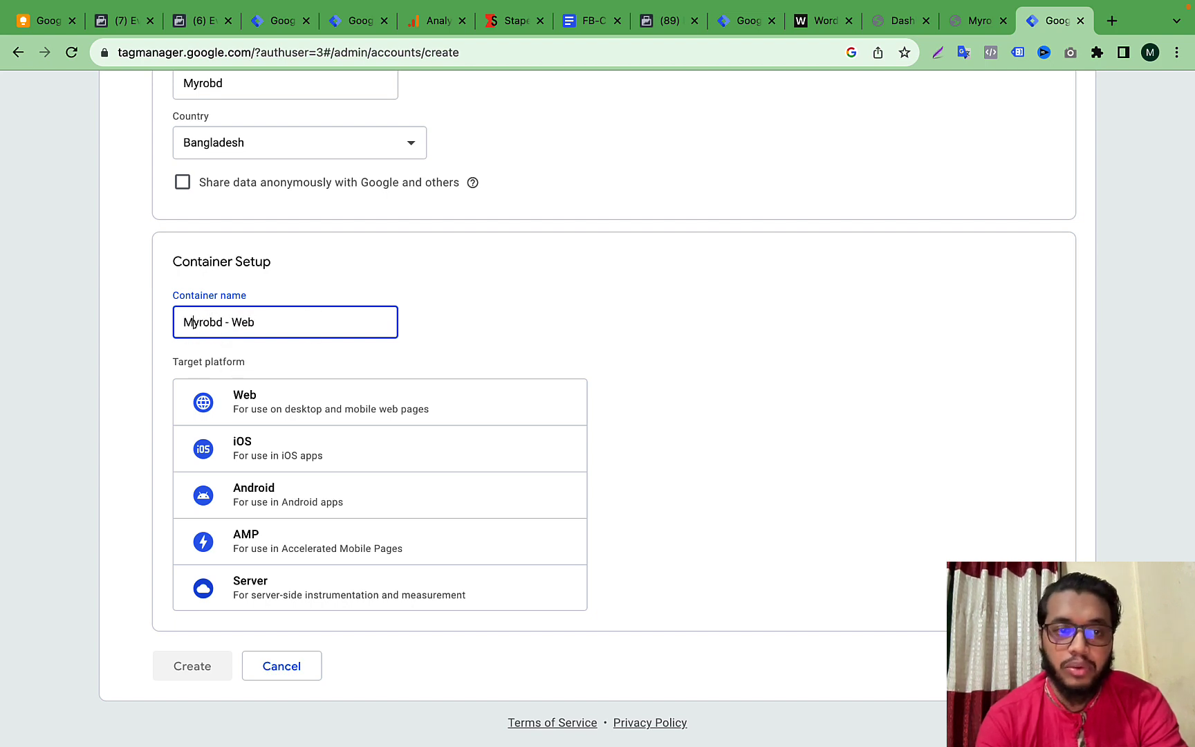
# - Choose Web as the target platform for the Myrobd - Web container
pyautogui.tripleClick(231, 329)
pyautogui.doubleClick(247, 322)
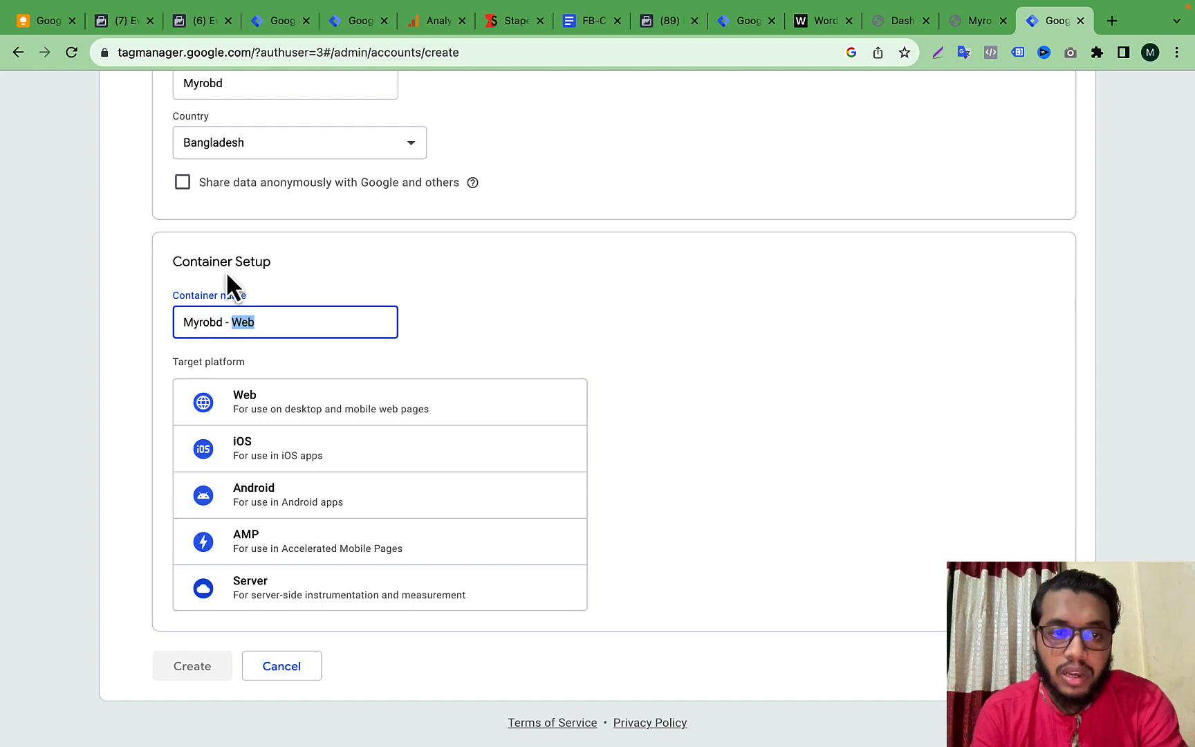
pyautogui.click(185, 260)
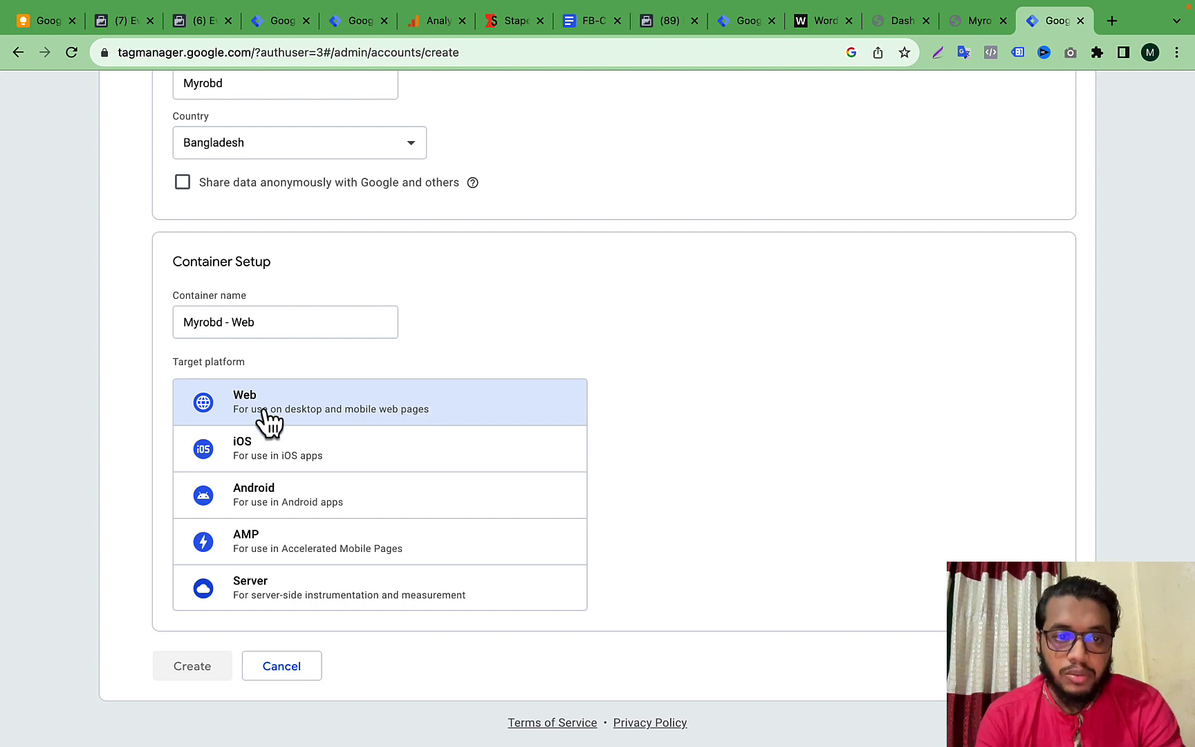
pyautogui.click(360, 415)
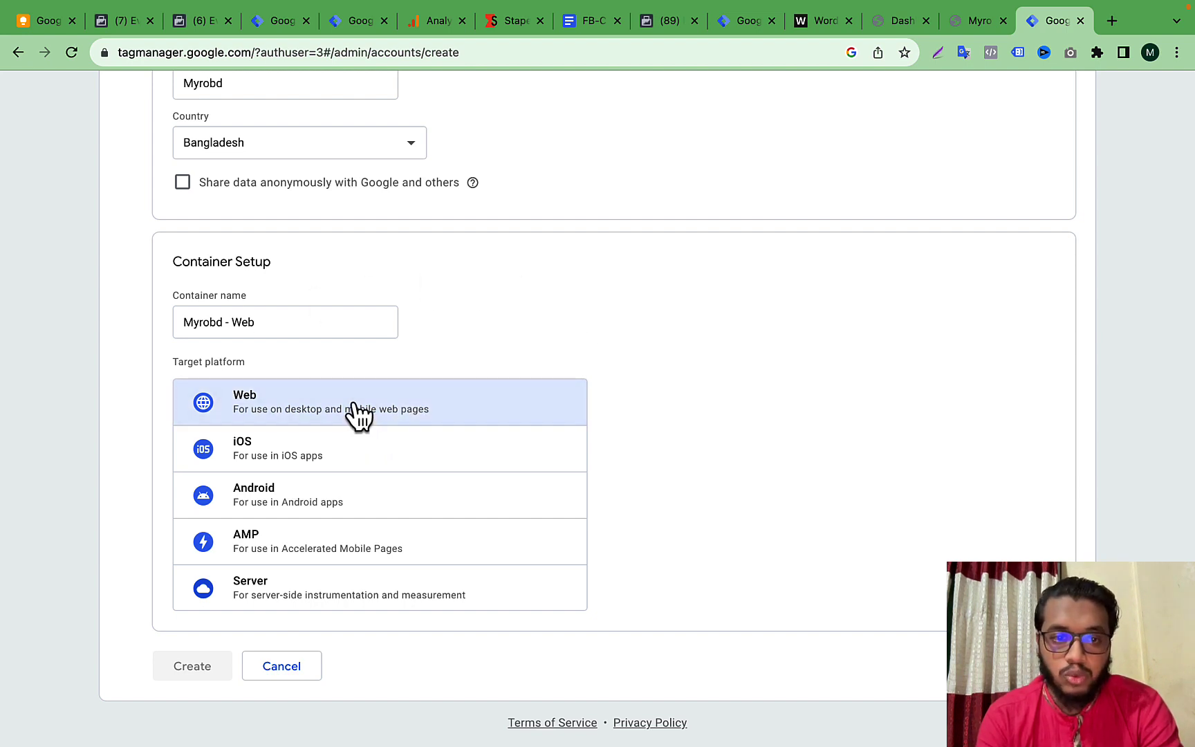
pyautogui.click(193, 324)
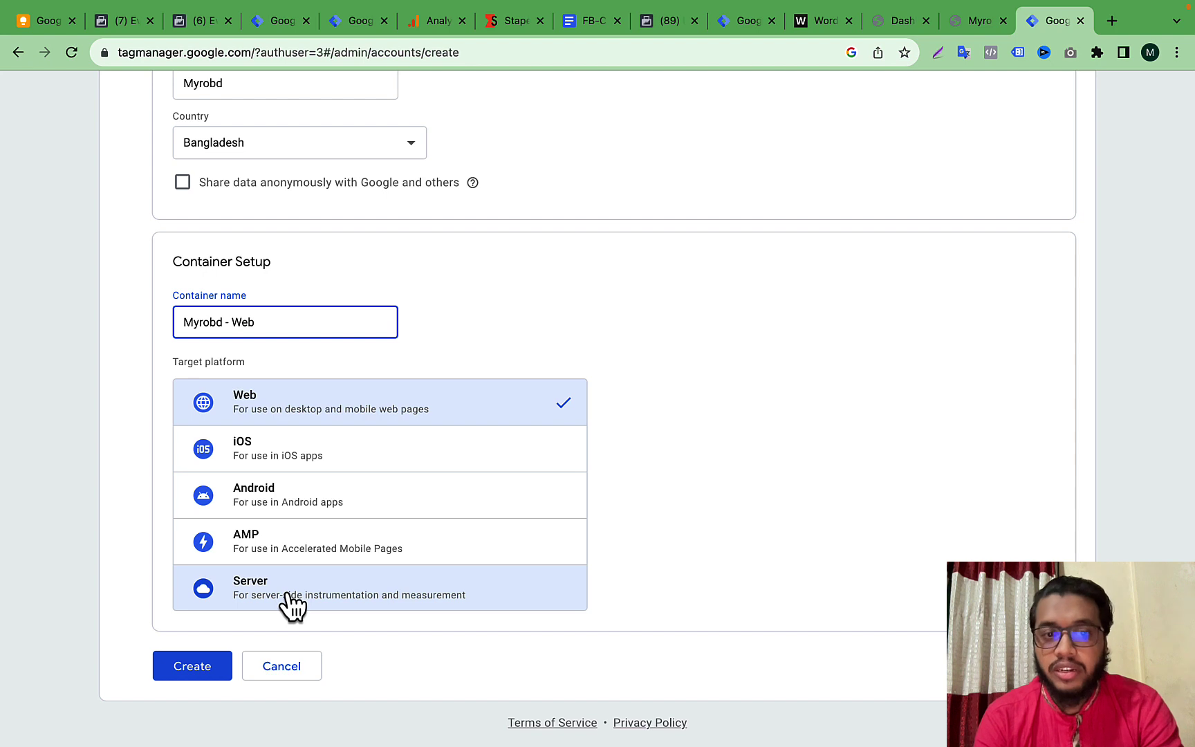
pyautogui.doubleClick(210, 322)
pyautogui.click(252, 323)
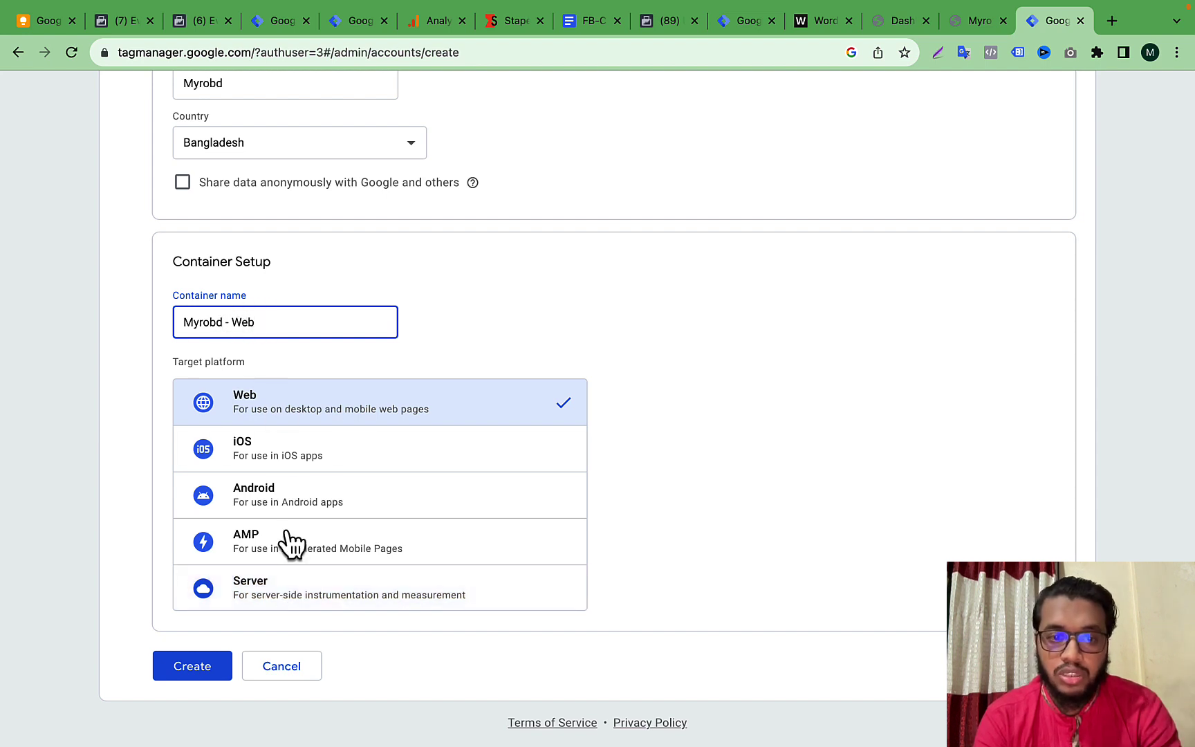
# - Create the account and container, accepting the Terms of Service Agreement and the GDPR Data Processing Terms
pyautogui.click(205, 659)
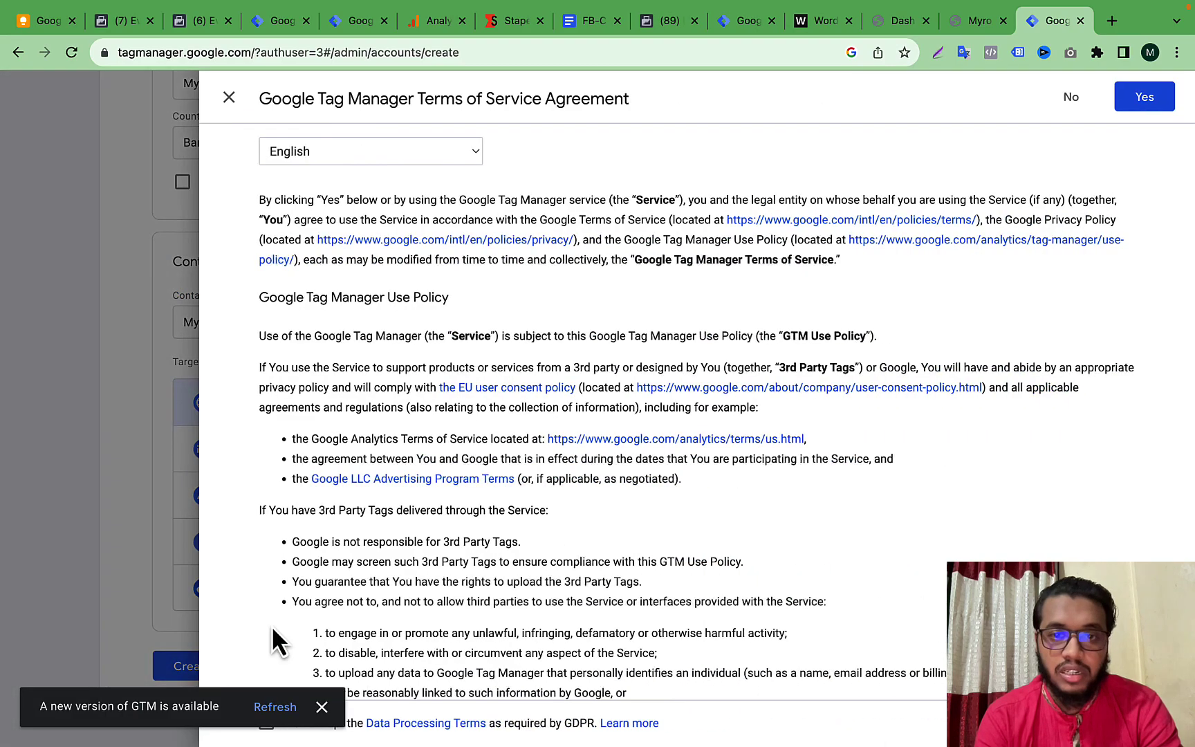
pyautogui.scroll(-5, 693, 407)
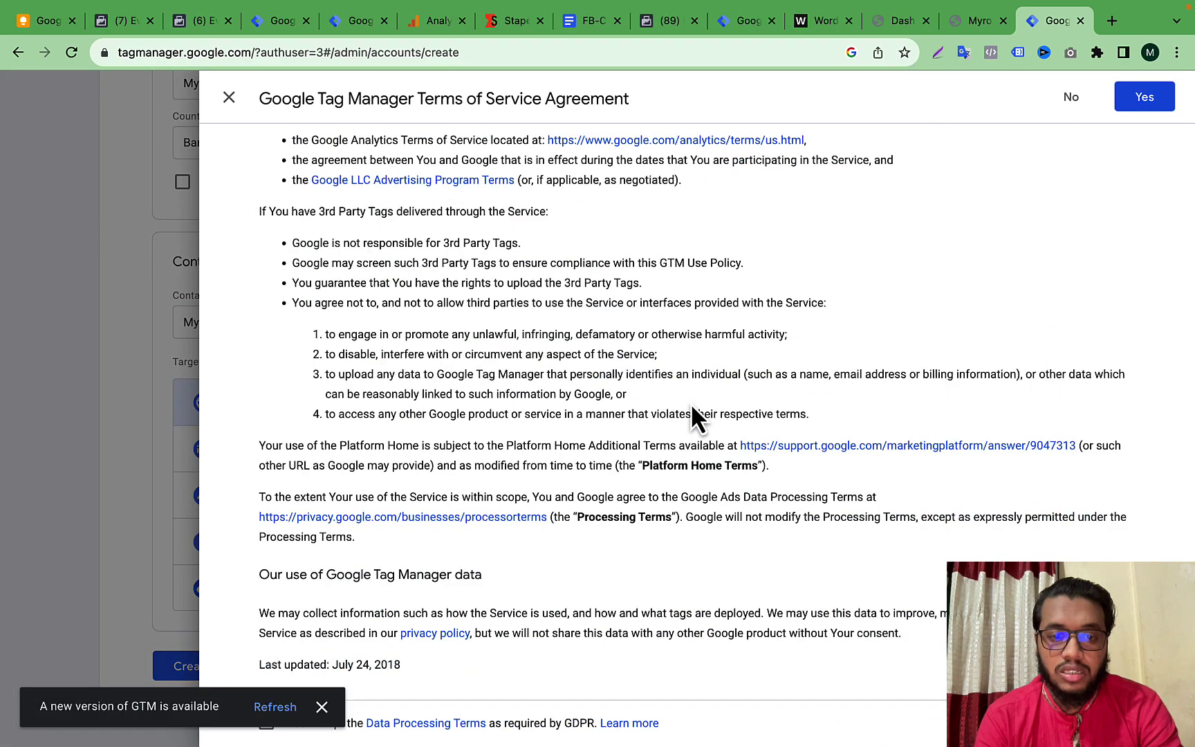
pyautogui.click(321, 707)
pyautogui.click(266, 722)
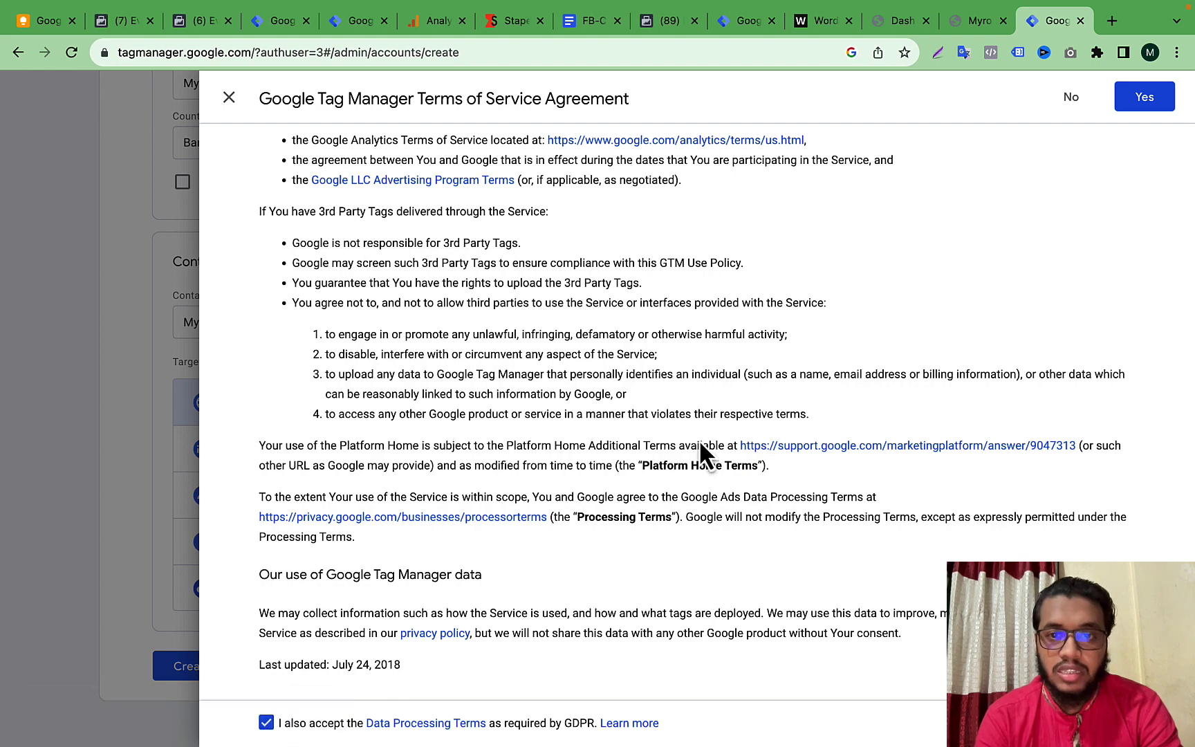
pyautogui.scroll(5, 698, 440)
pyautogui.click(1149, 95)
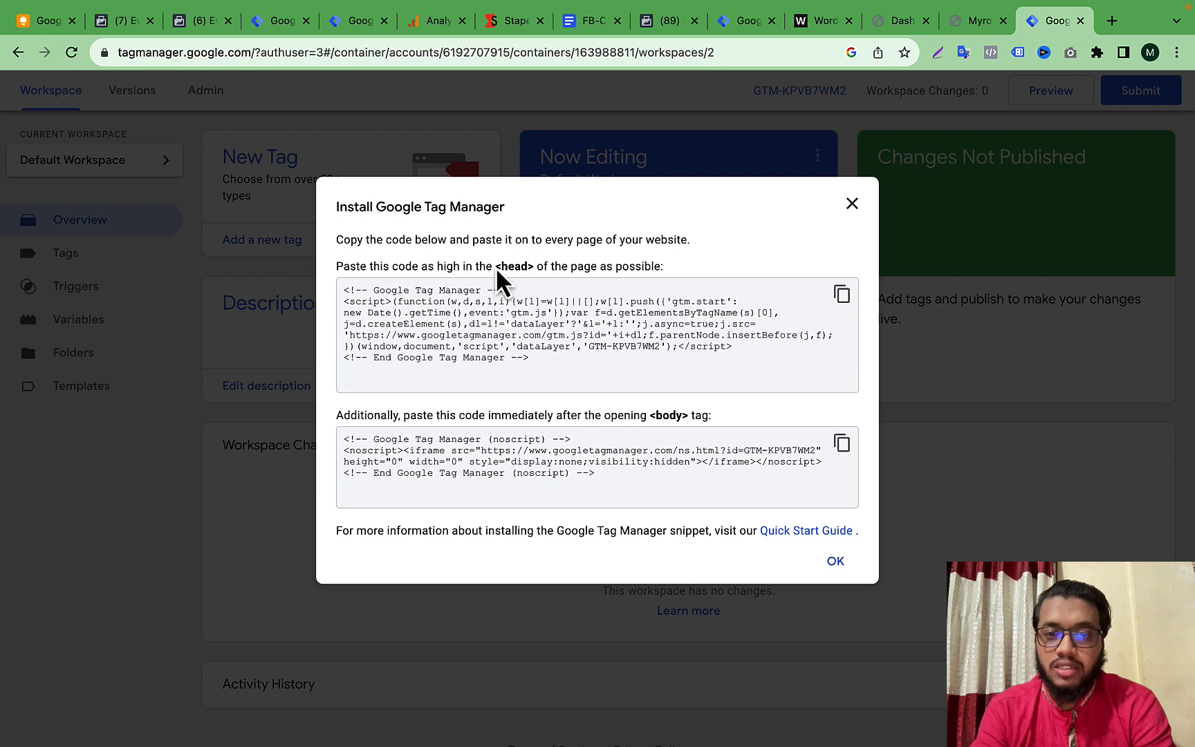
# - Review the Google Tag Manager head installation code and the myrobd.com home page it belongs on
pyautogui.moveTo(342, 292); pyautogui.dragTo(541, 363)
pyautogui.click(493, 328)
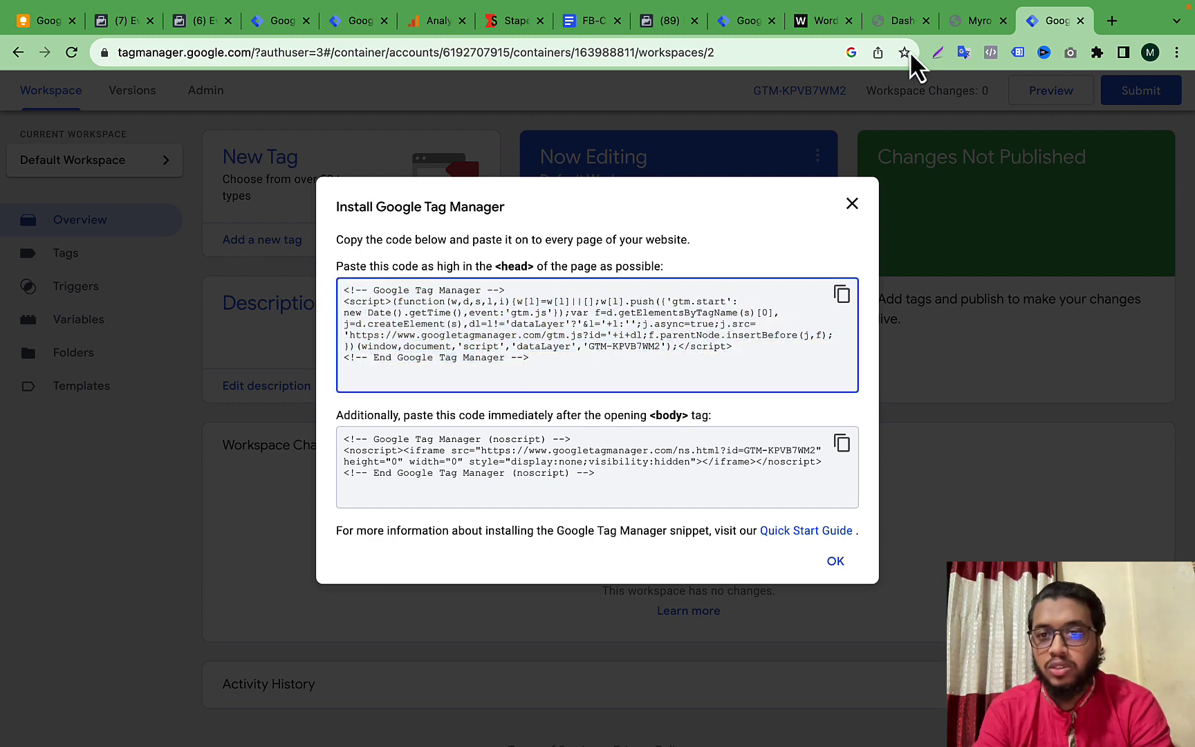
pyautogui.click(961, 20)
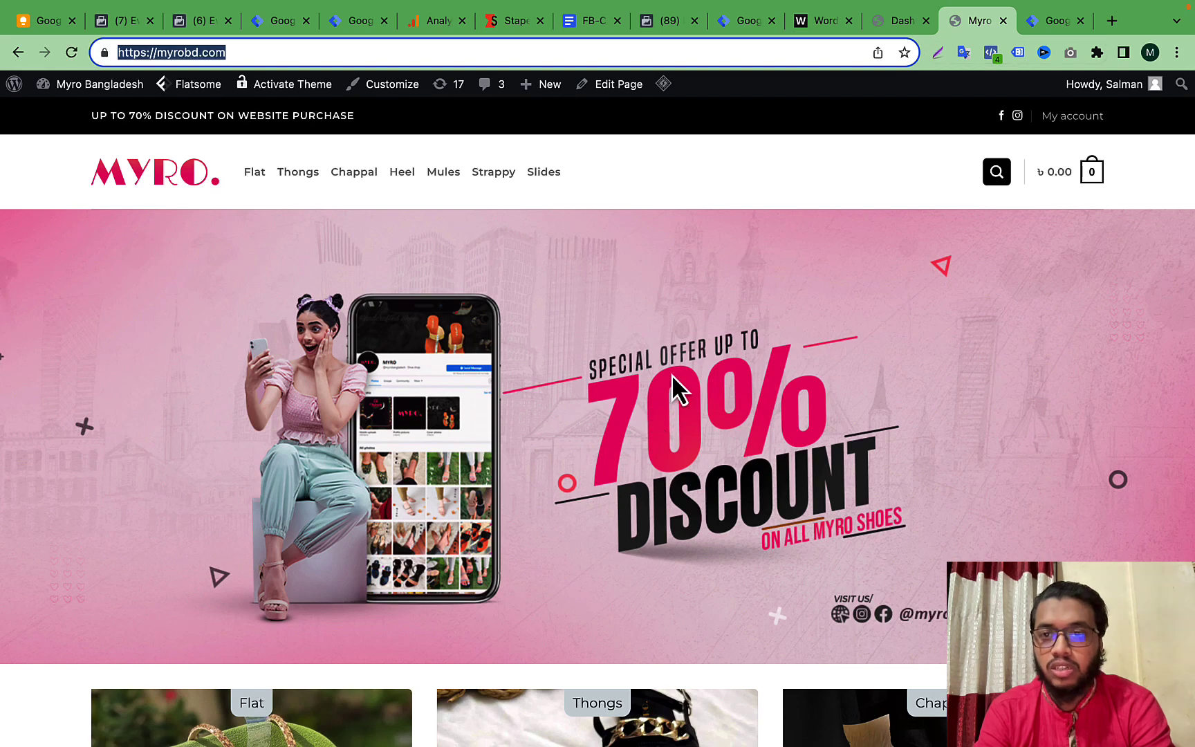
pyautogui.click(1052, 20)
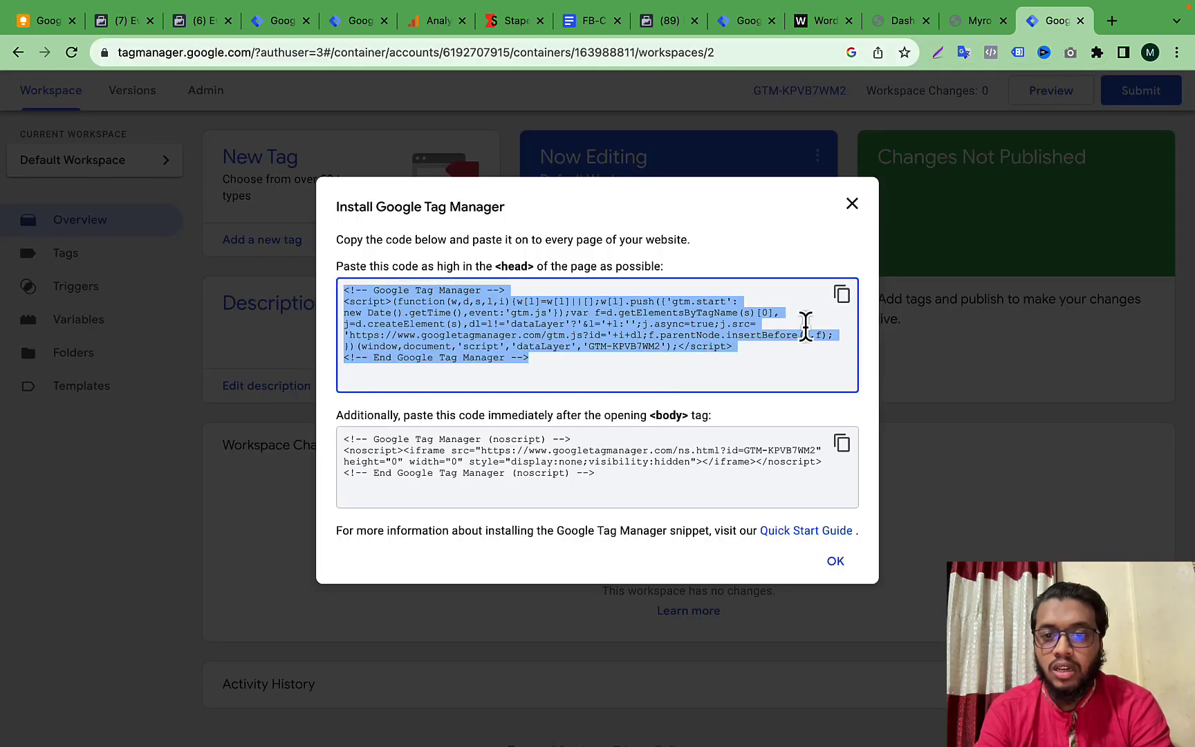
pyautogui.click(841, 295)
pyautogui.click(970, 26)
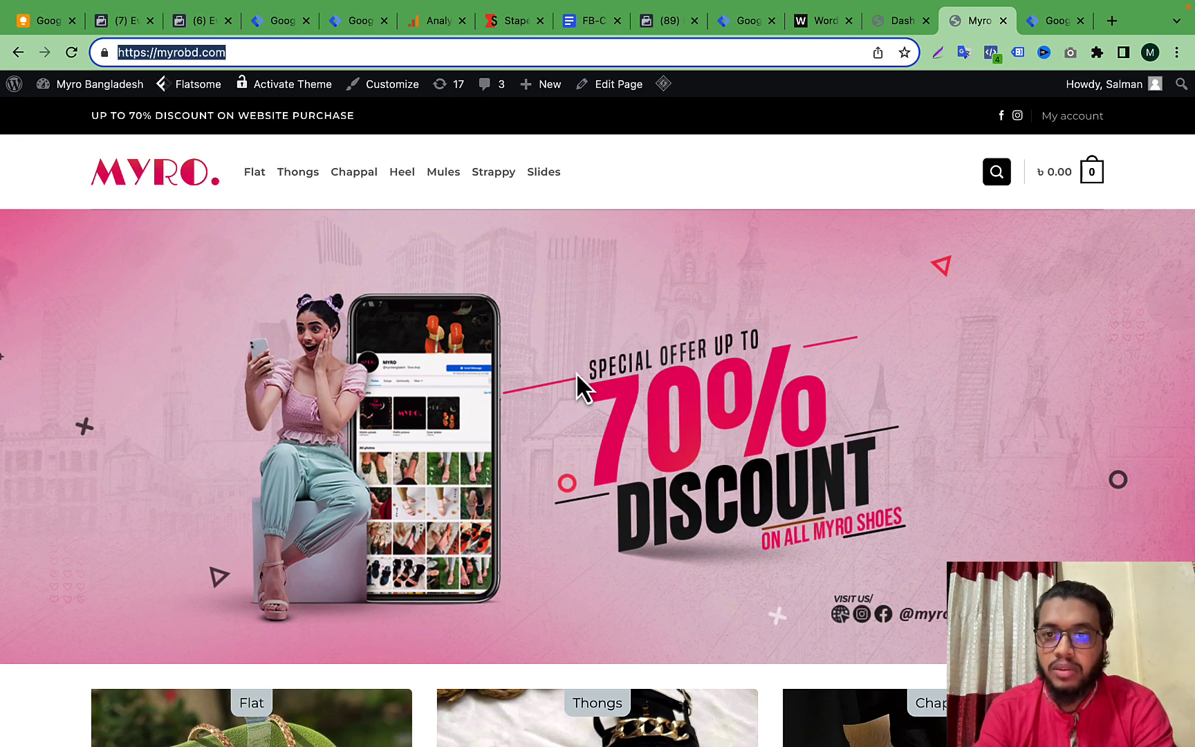
pyautogui.click(1042, 21)
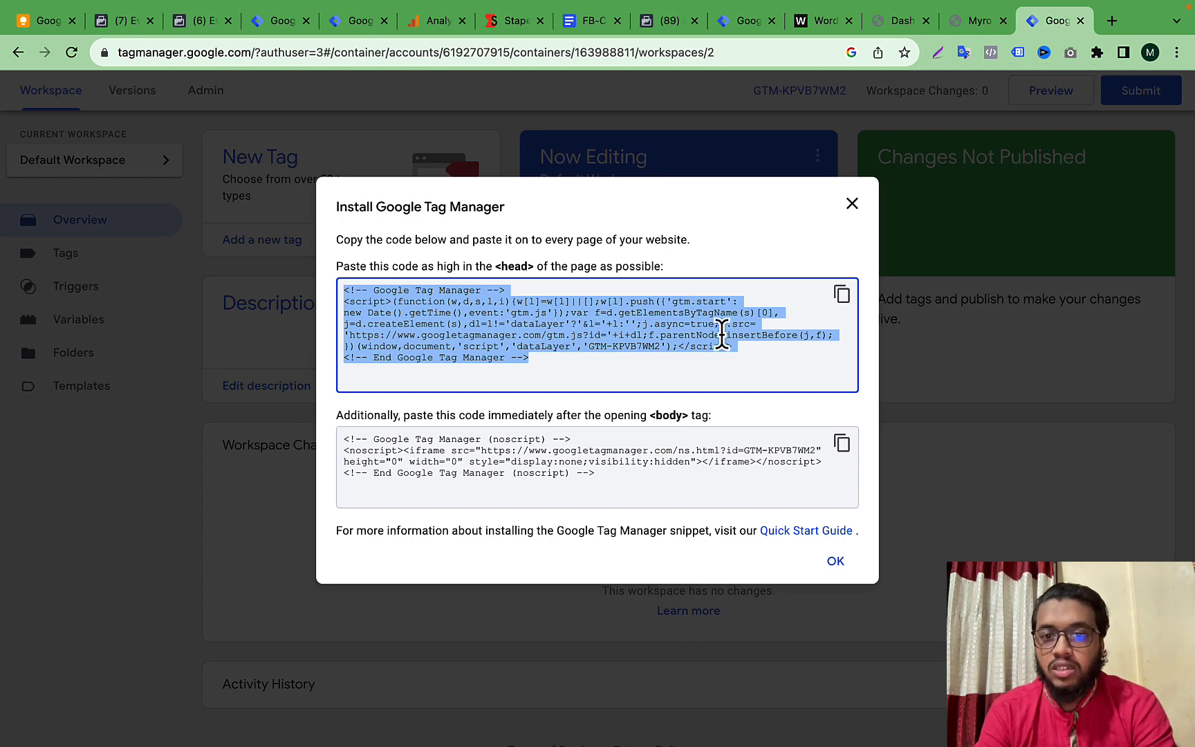
pyautogui.click(701, 315)
pyautogui.click(981, 28)
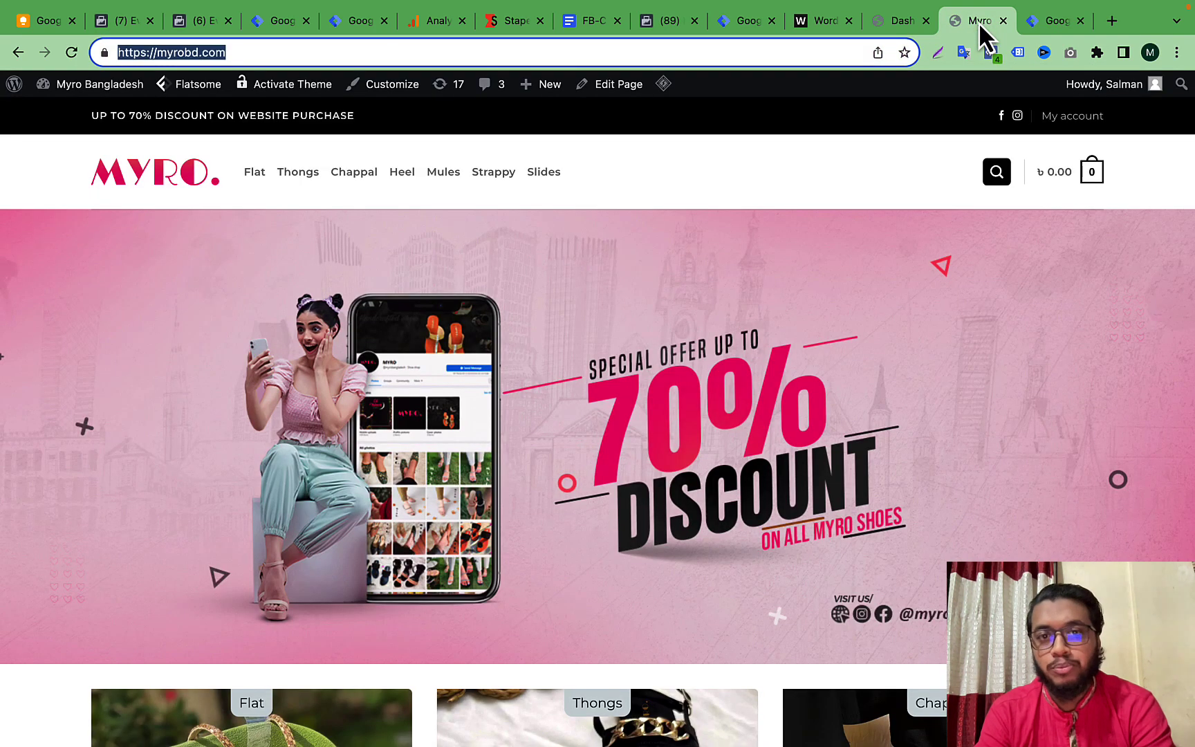
pyautogui.click(1050, 20)
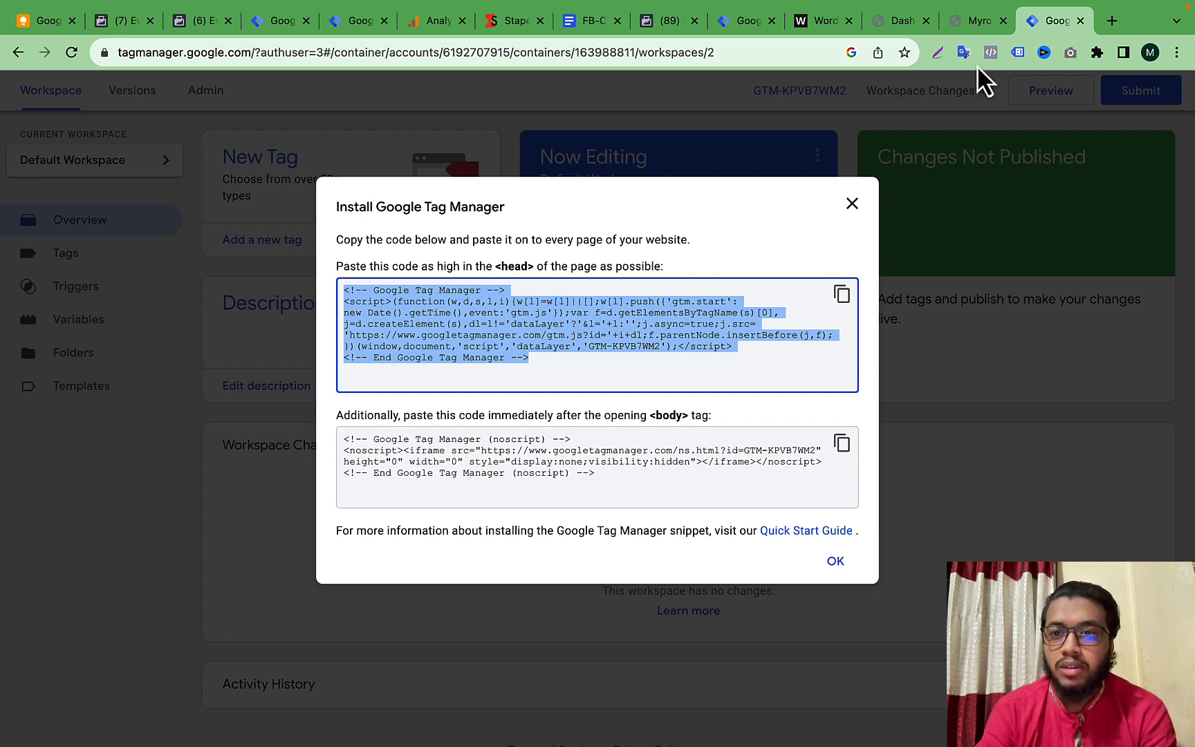
pyautogui.click(976, 20)
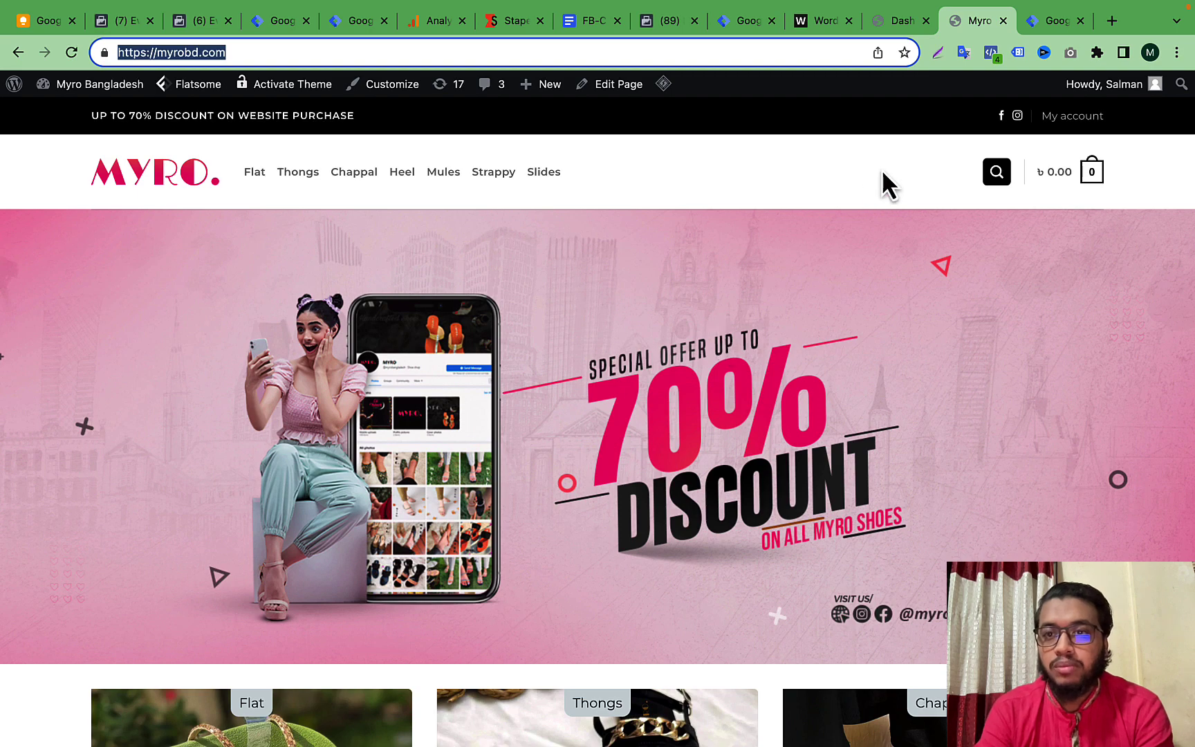
pyautogui.click(1047, 21)
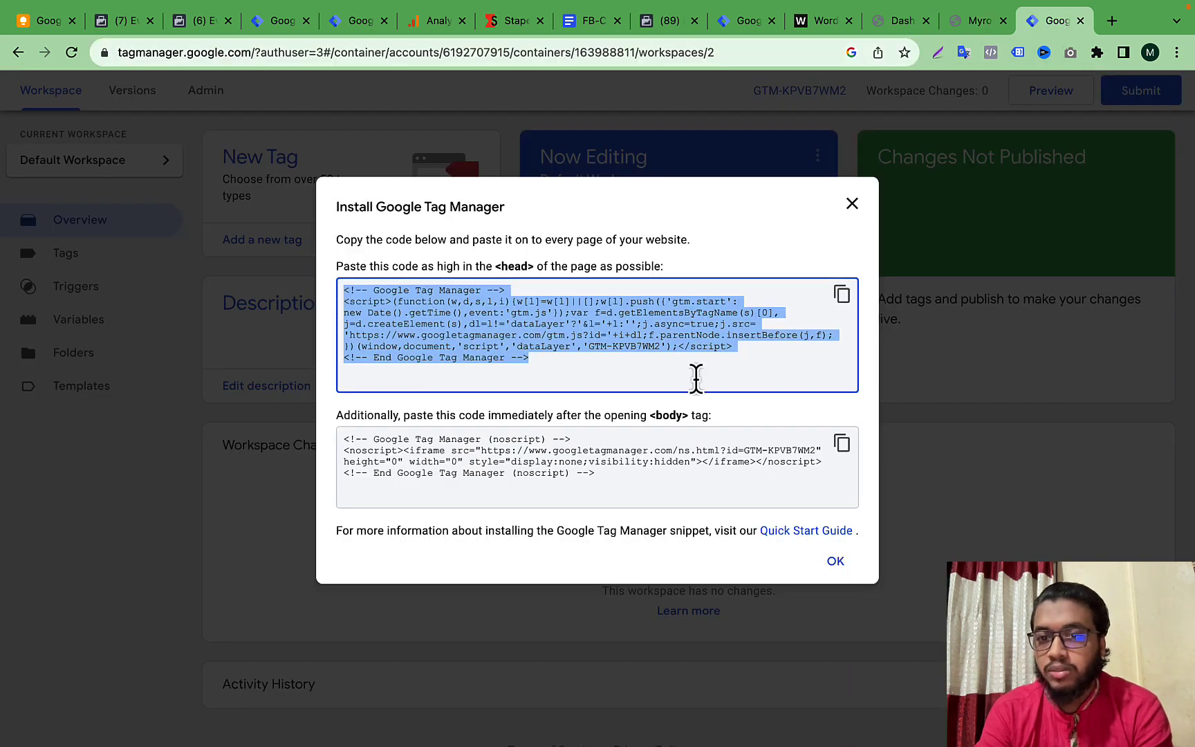
pyautogui.tripleClick(662, 336)
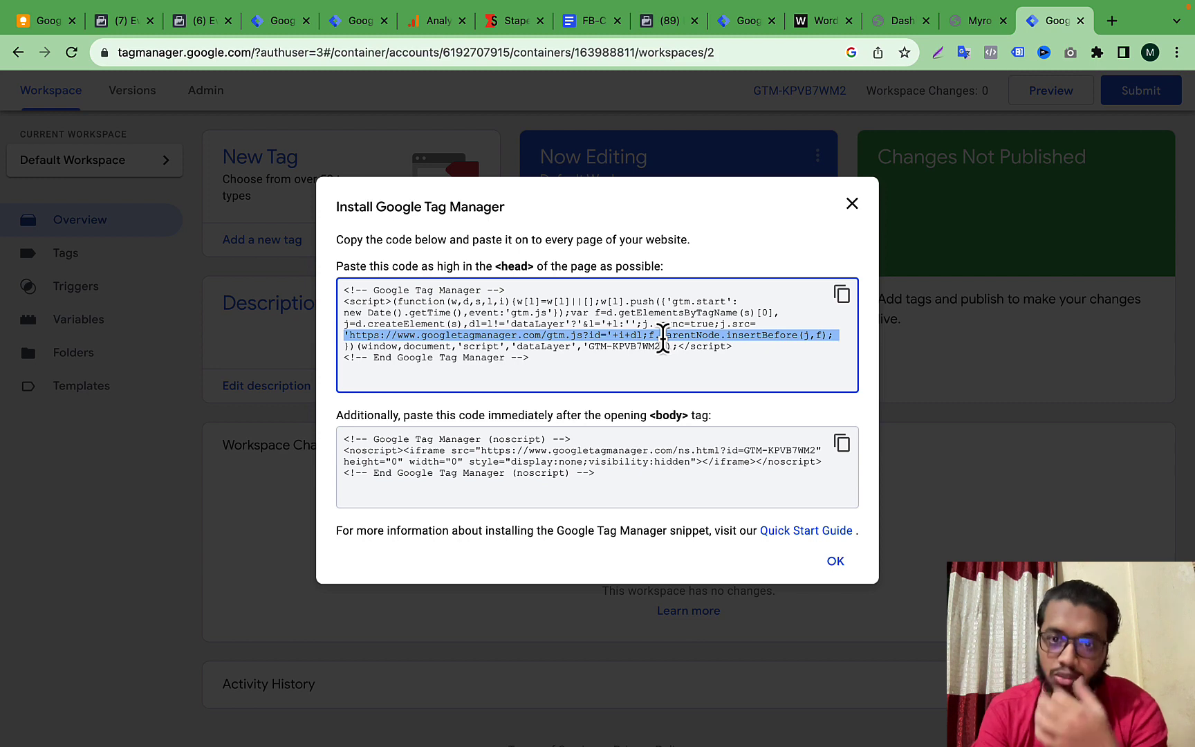
# - Copy the Tag Manager head snippet and open WPCode's Global Header and Footer page in the myrobd.com WordPress dashboard
pyautogui.click(839, 300)
pyautogui.click(841, 295)
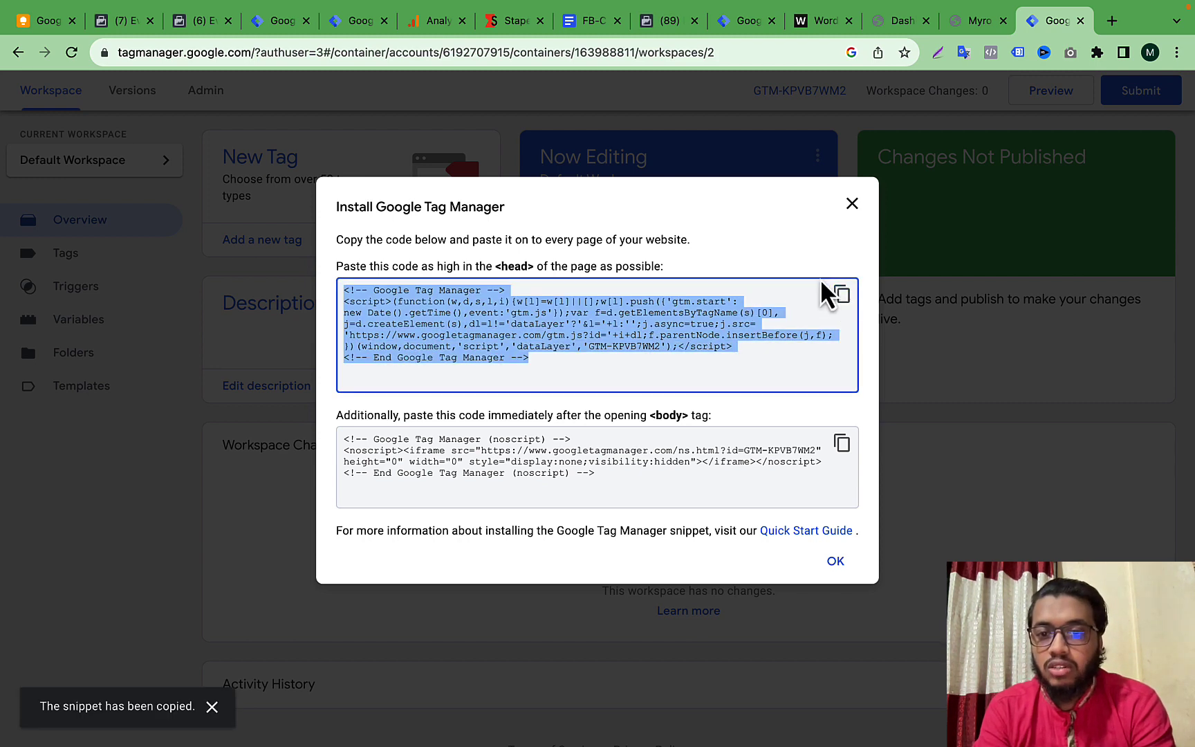
pyautogui.click(960, 27)
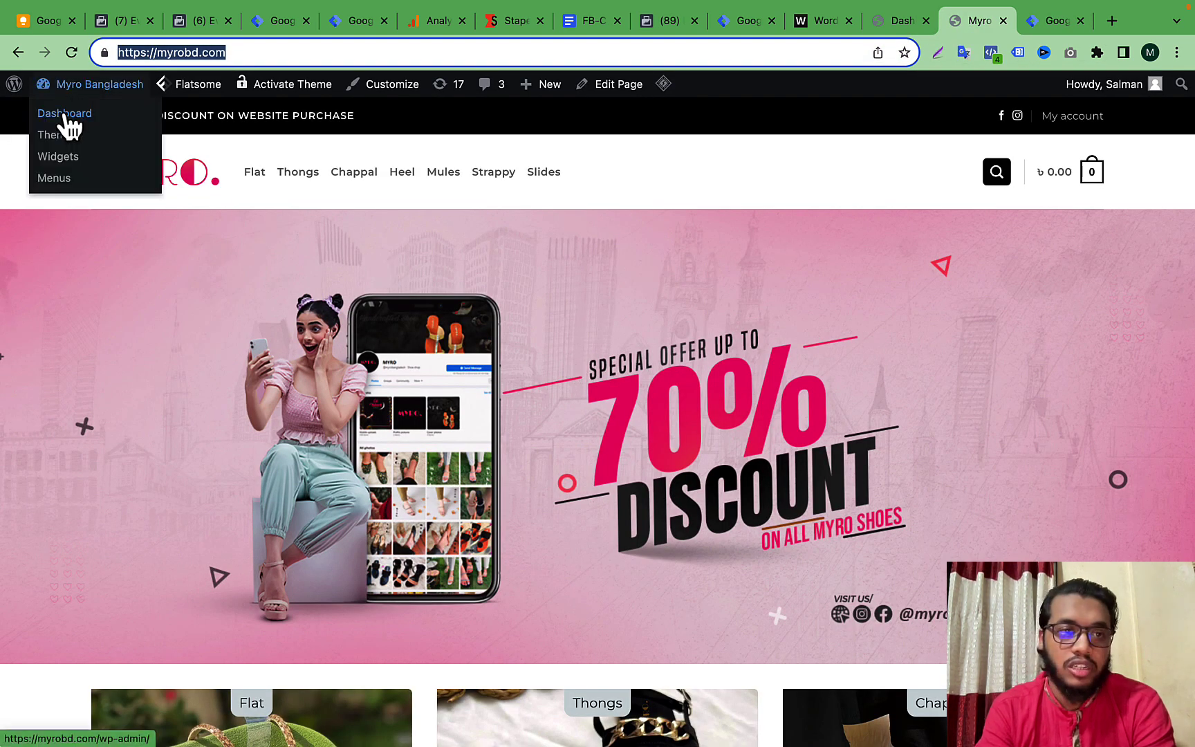
pyautogui.click(64, 115)
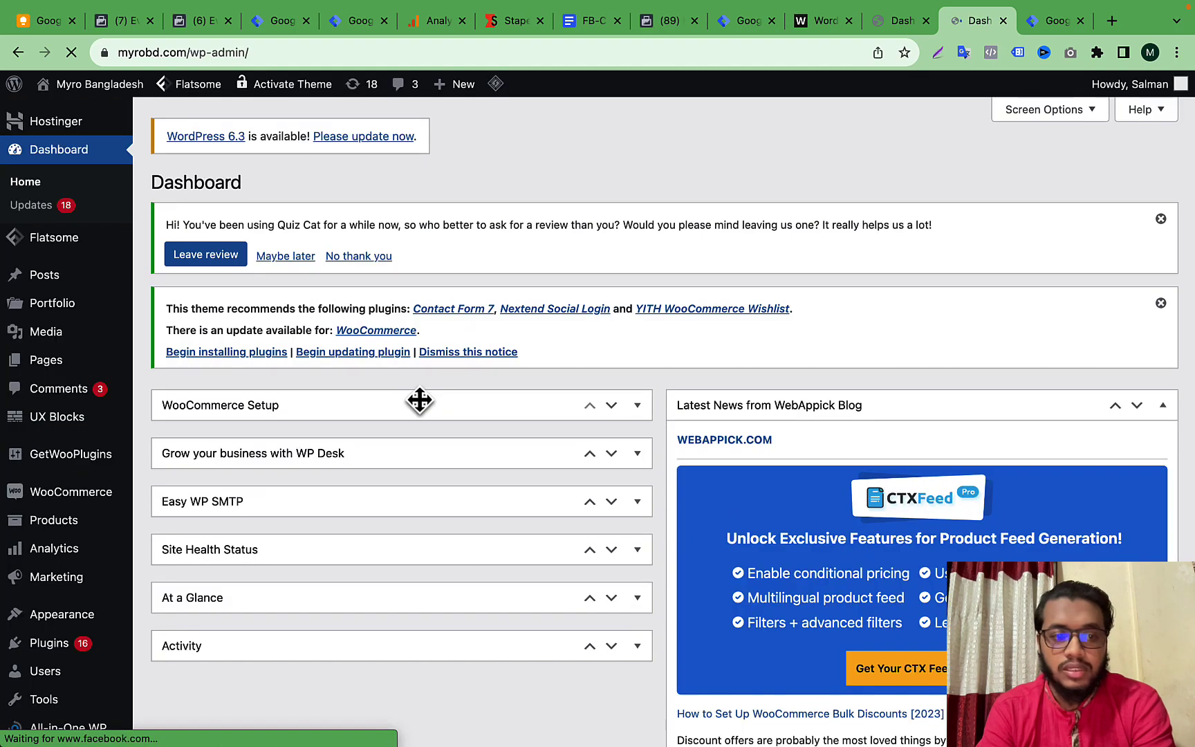
pyautogui.scroll(-5, 419, 400)
pyautogui.moveTo(73, 548)
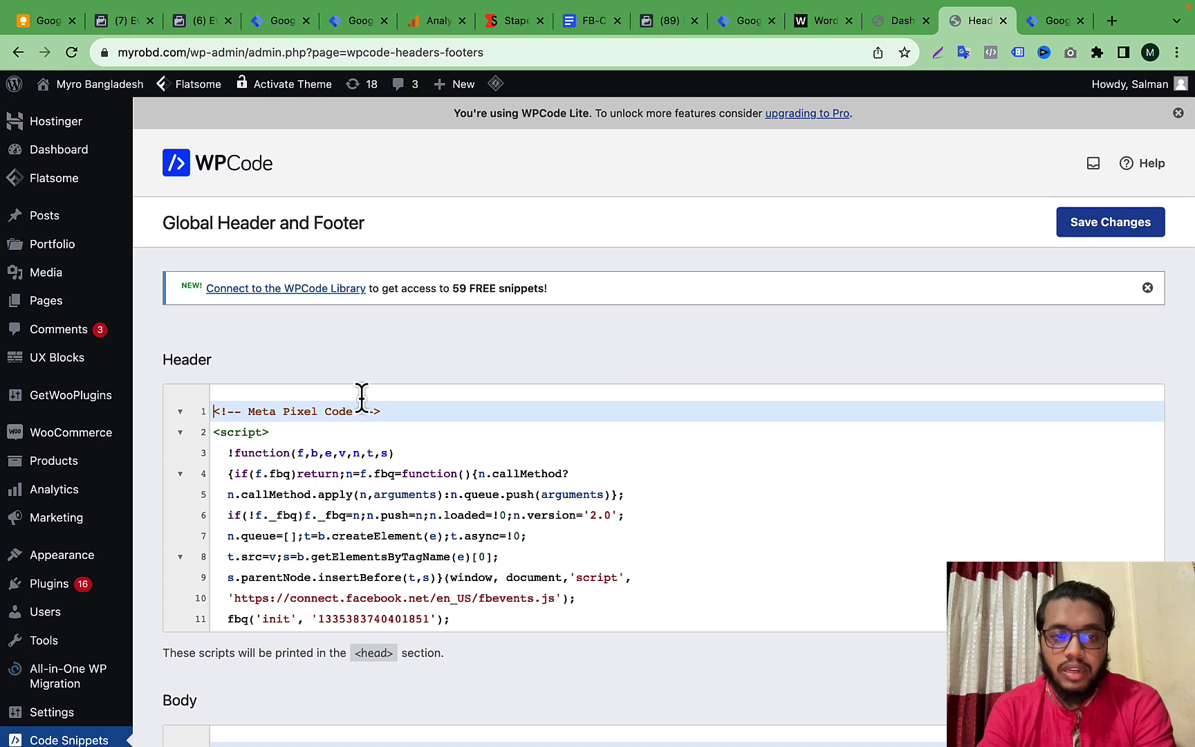
# - Insert blank lines above the Meta Pixel Code in the Header scripts and paste the Tag Manager head snippet there
pyautogui.press('Return')
pyautogui.press('Return')
pyautogui.press('Return')
pyautogui.press('Return')
pyautogui.press('Return')
pyautogui.press('Return')
pyautogui.press('Return')
pyautogui.press('Return')
pyautogui.press('Return')
pyautogui.press('Return')
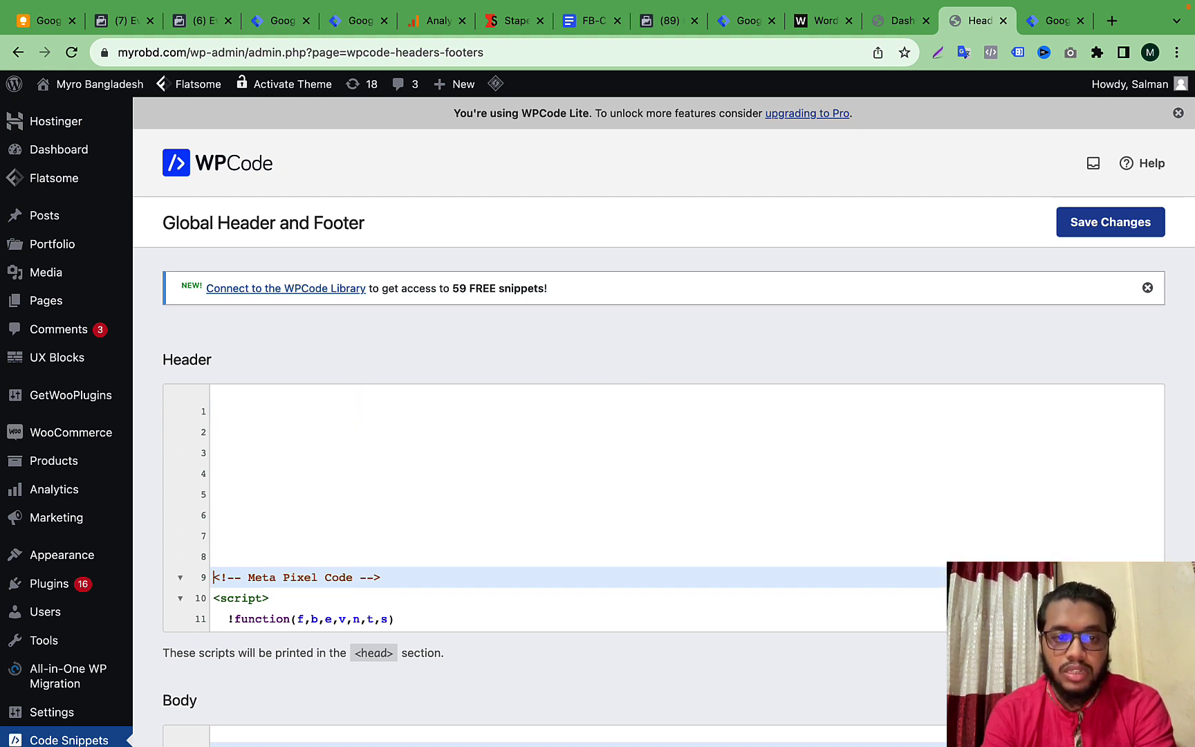
pyautogui.click(321, 425)
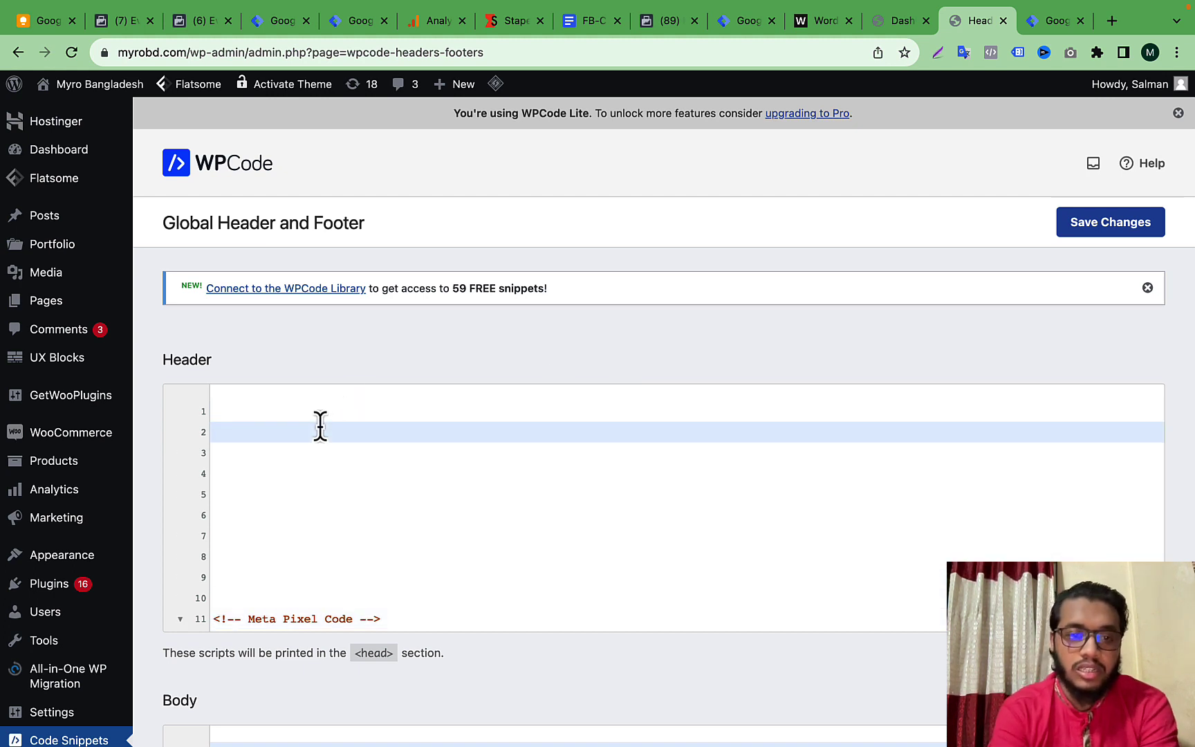
pyautogui.press('super+v')
# - Review the head-placement instruction in Tag Manager's installation dialog and return to the WPCode Header scripts
pyautogui.click(1037, 21)
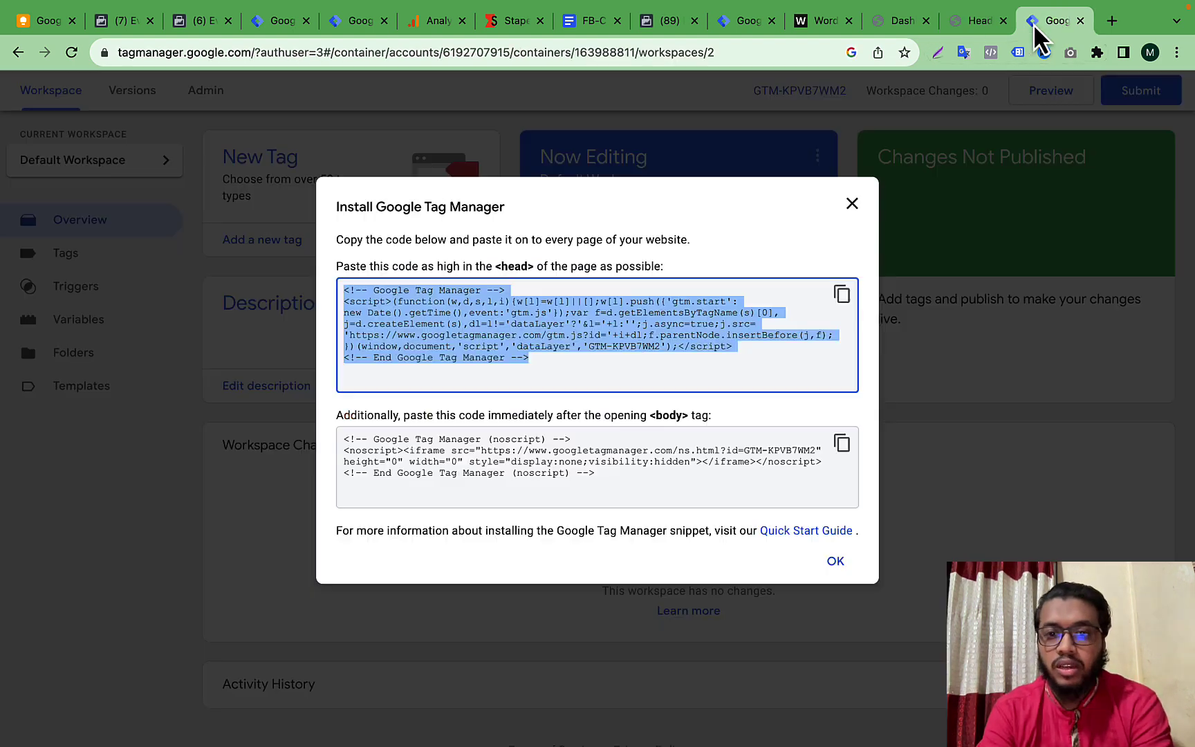
pyautogui.click(405, 269)
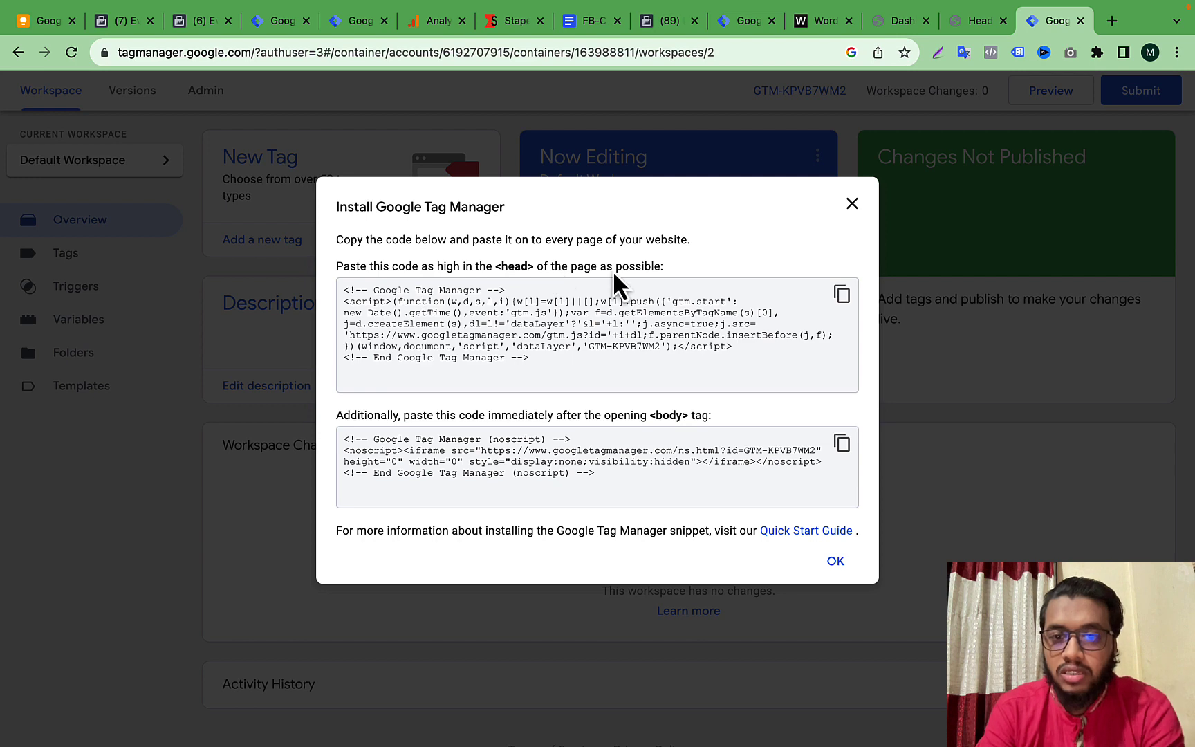
pyautogui.tripleClick(658, 270)
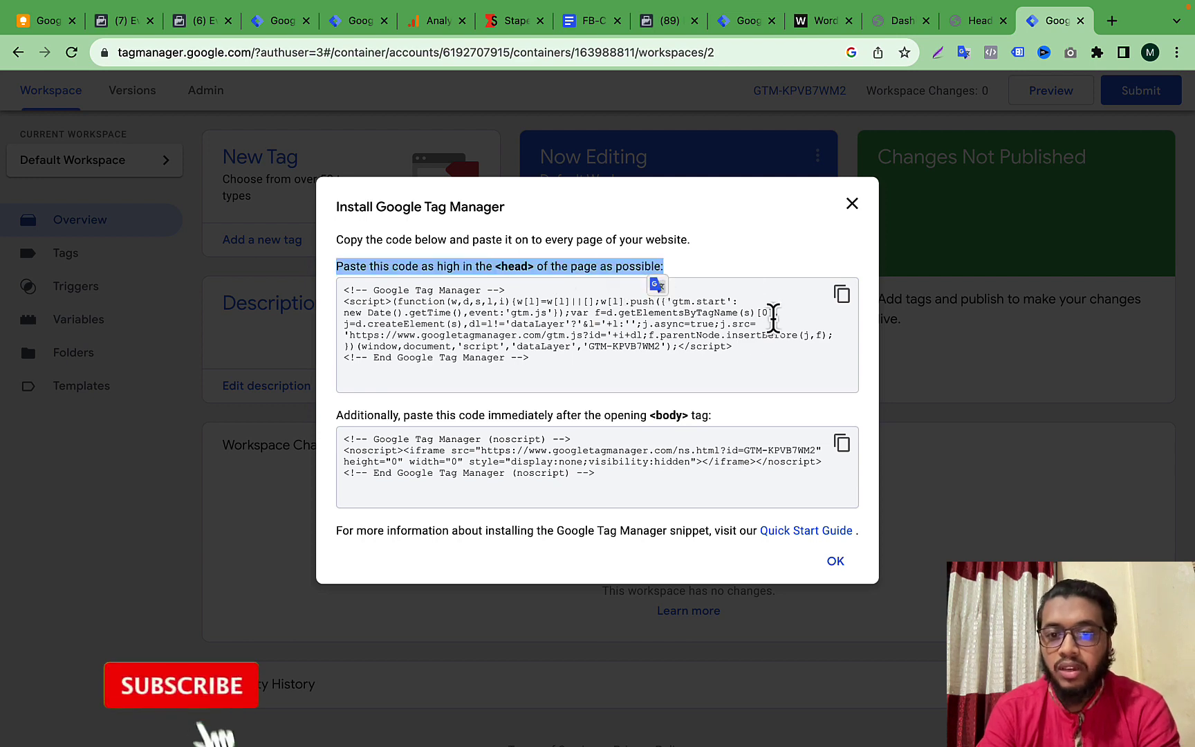
pyautogui.click(974, 22)
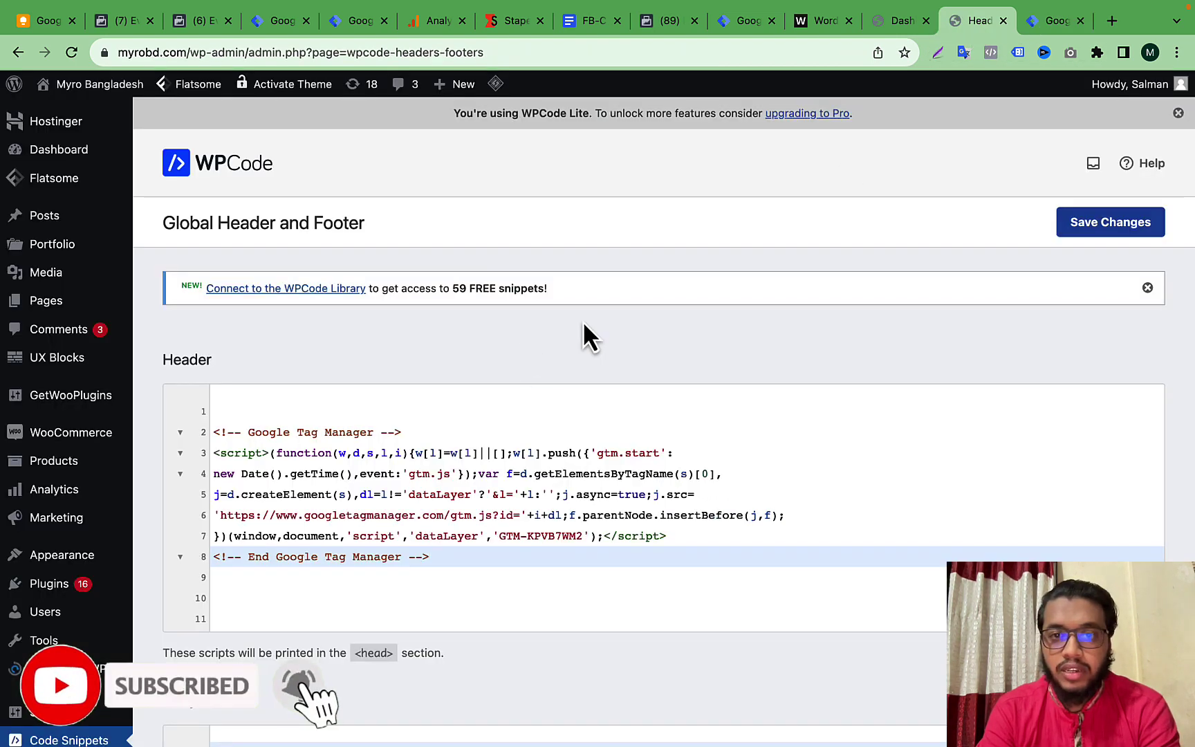
# - Open the live myrobd.com site from the WordPress dashboard in a new tab and place that tab last
pyautogui.click(897, 19)
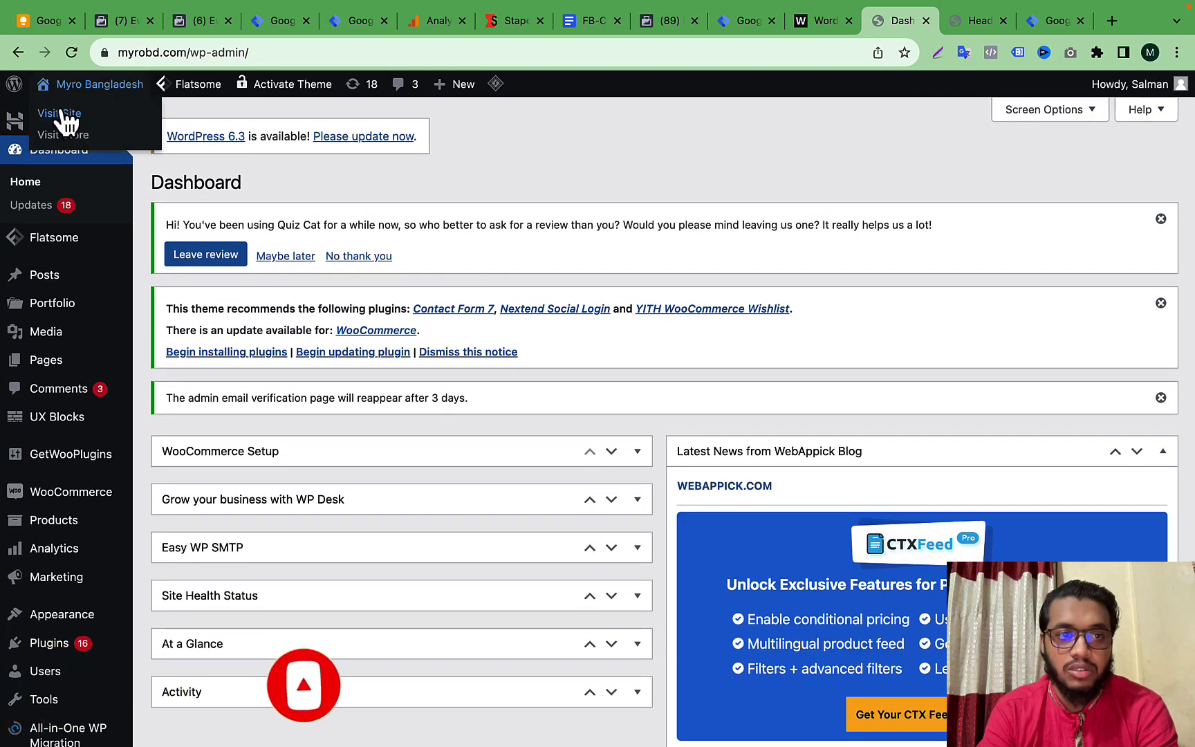
pyautogui.rightClick(65, 114)
pyautogui.click(83, 123)
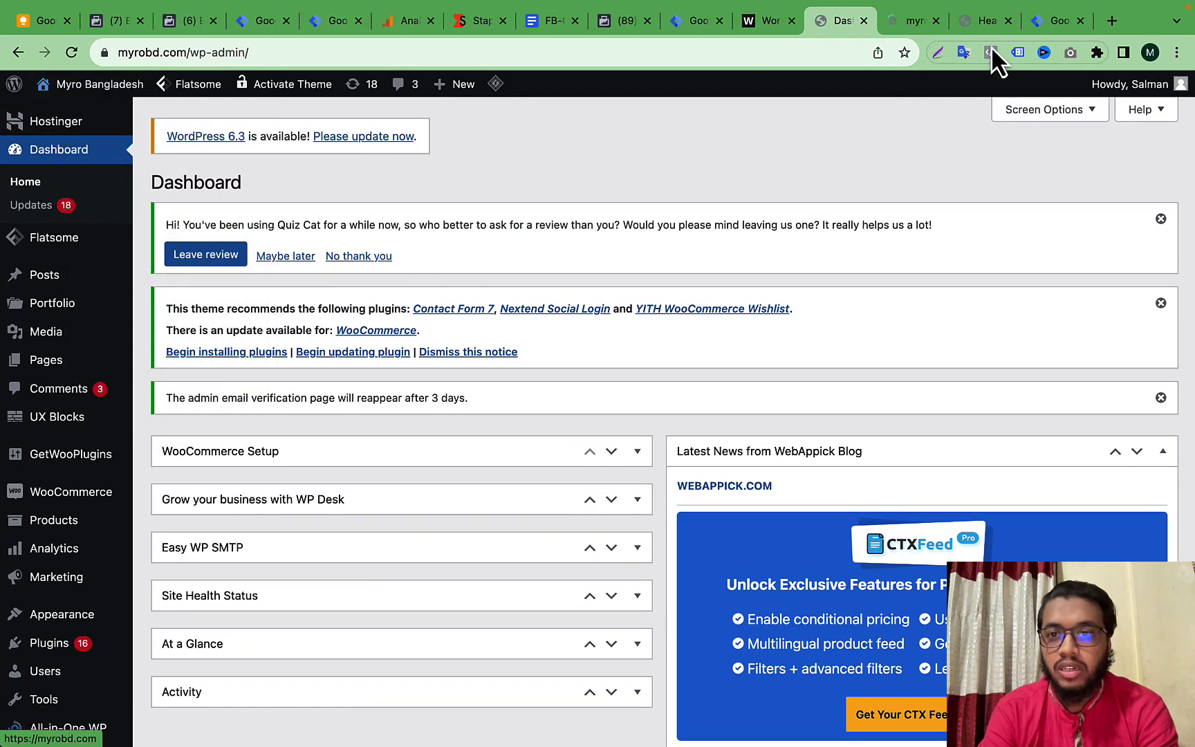
pyautogui.moveTo(911, 21); pyautogui.dragTo(1063, 24)
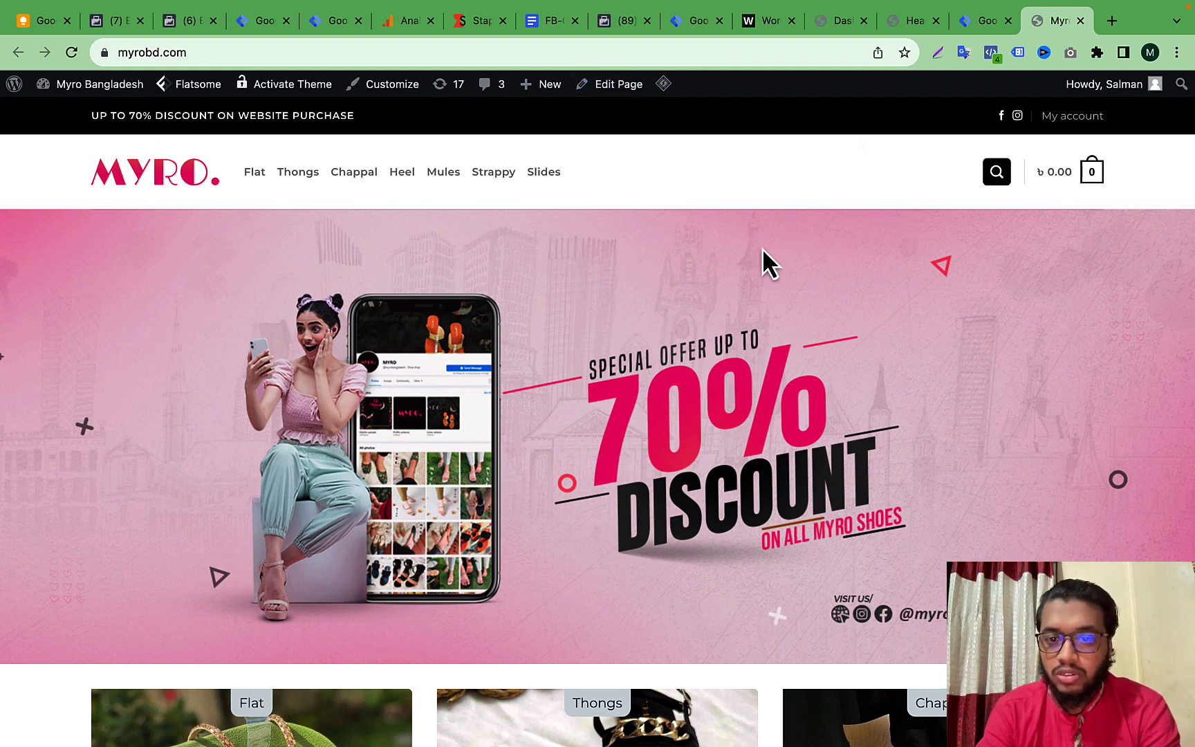
# - Look through the myrobd.com home page from the banner down to the footer and back
pyautogui.scroll(-2, 761, 247)
pyautogui.scroll(2, 764, 256)
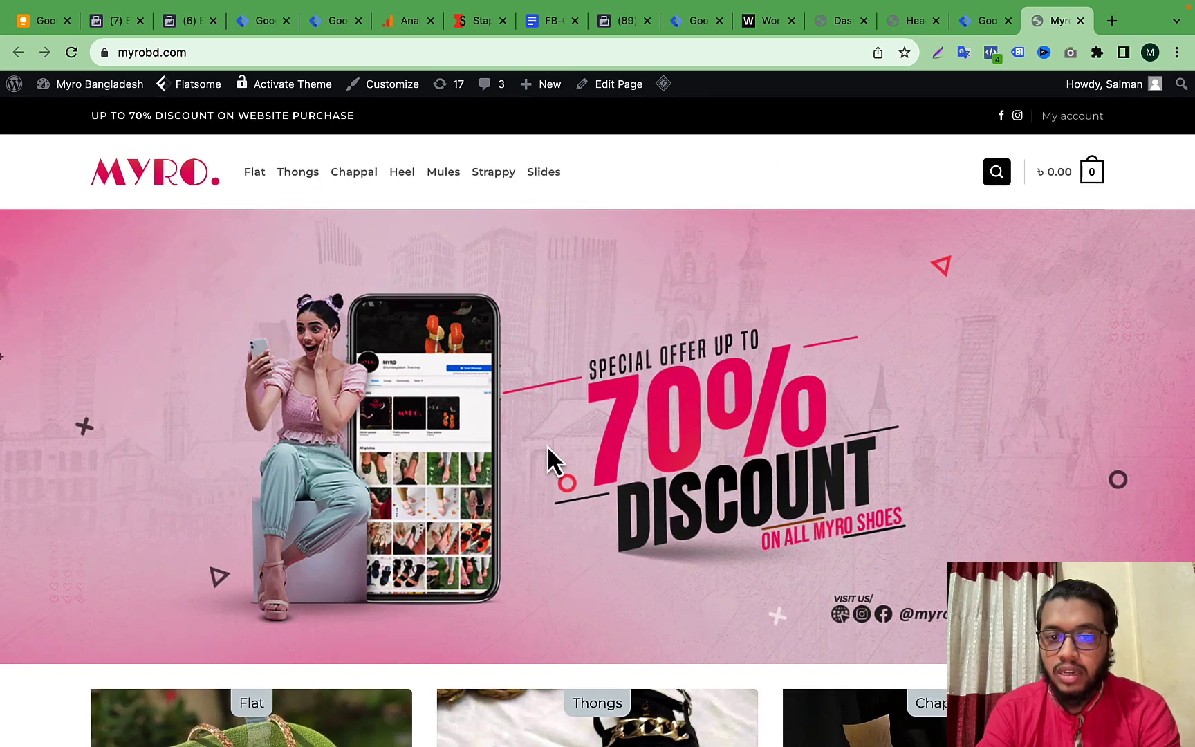
pyautogui.scroll(-15, 493, 446)
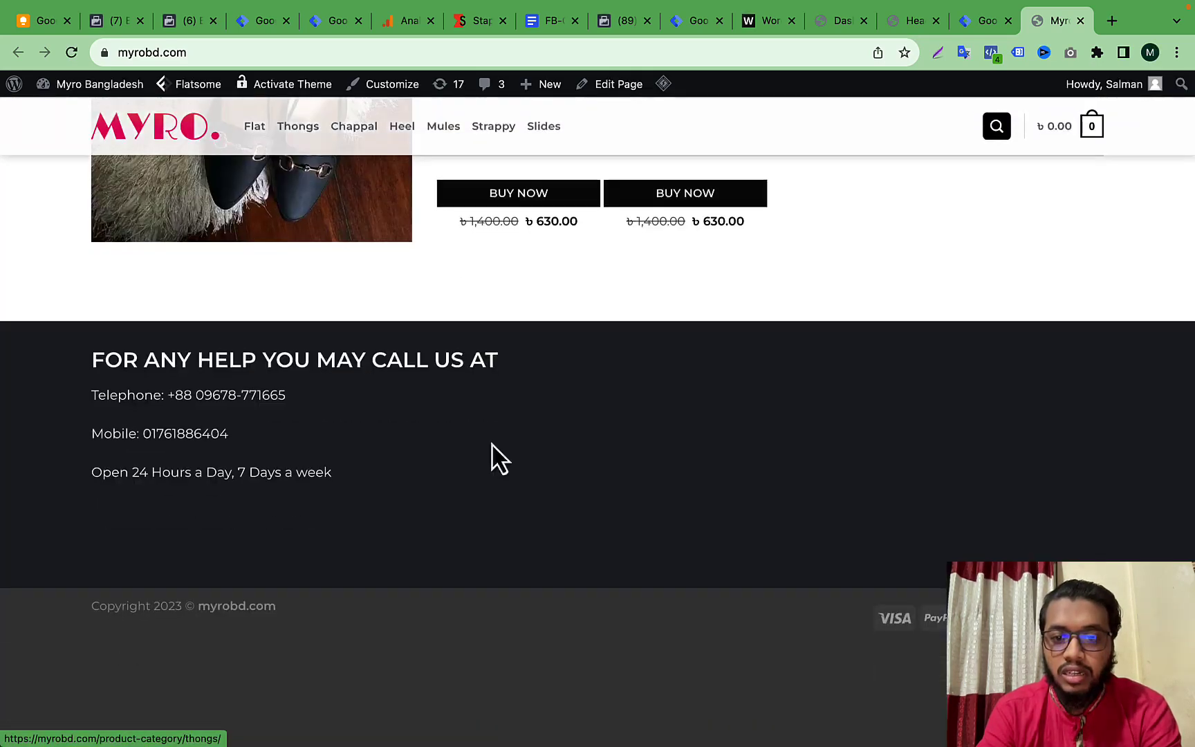
pyautogui.scroll(15, 663, 656)
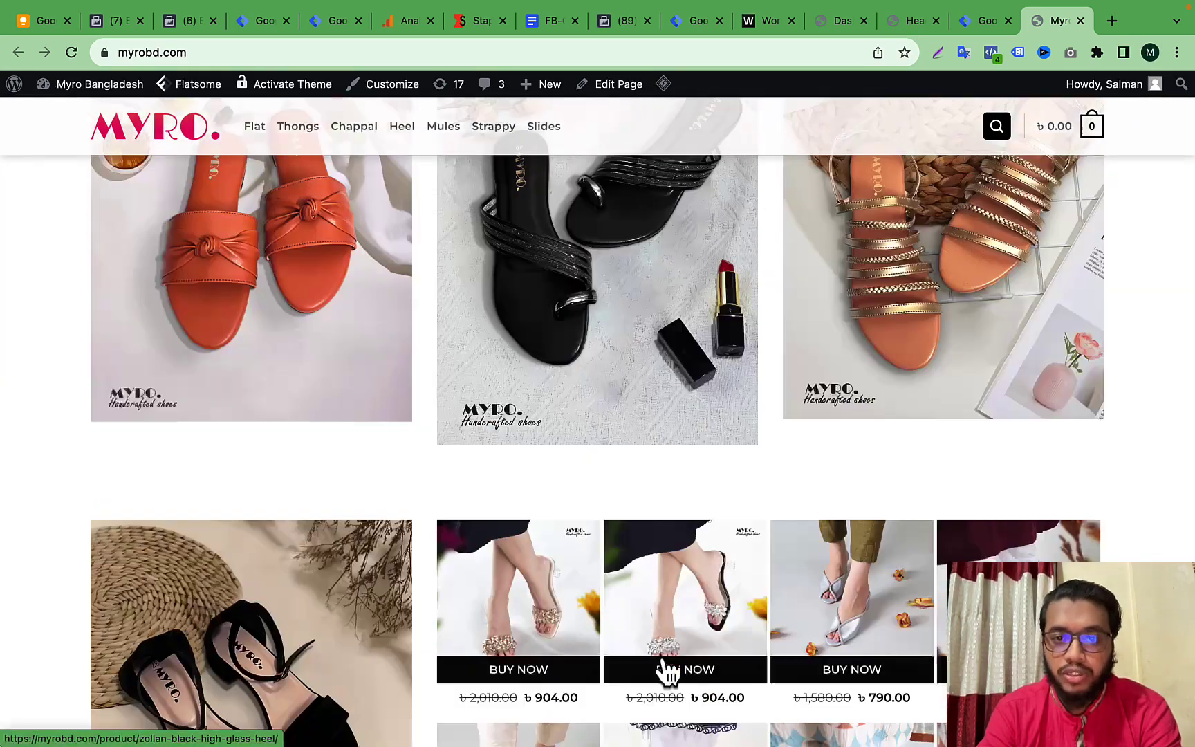
pyautogui.scroll(-1, 663, 671)
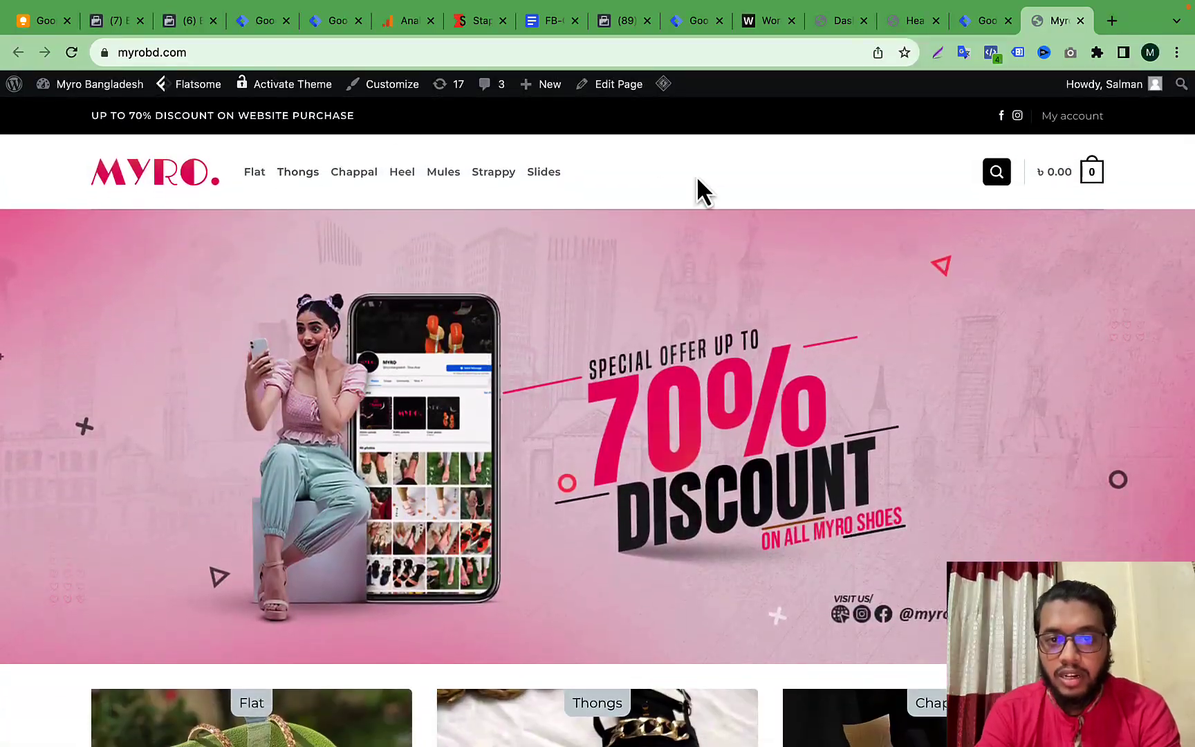
# - Check the Tag Manager snippet above the Meta Pixel Code in WPCode's Header scripts and save the Global Header and Footer settings
pyautogui.click(913, 20)
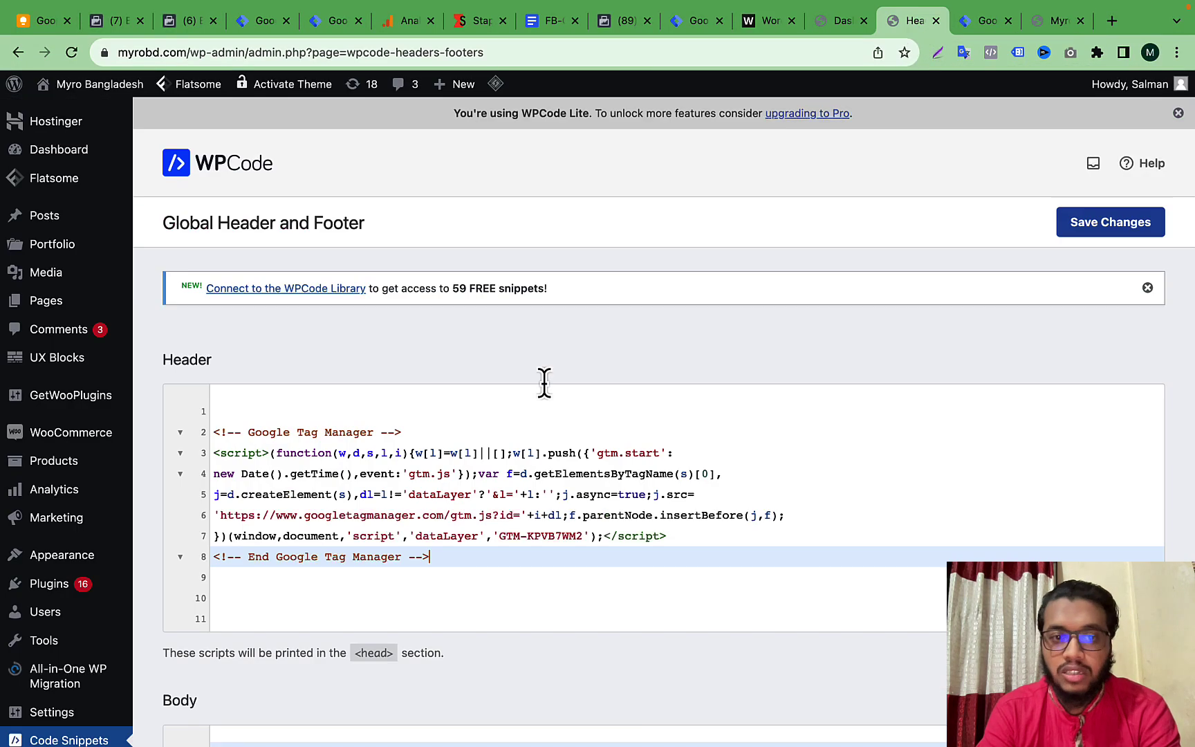
pyautogui.scroll(-3, 56, 716)
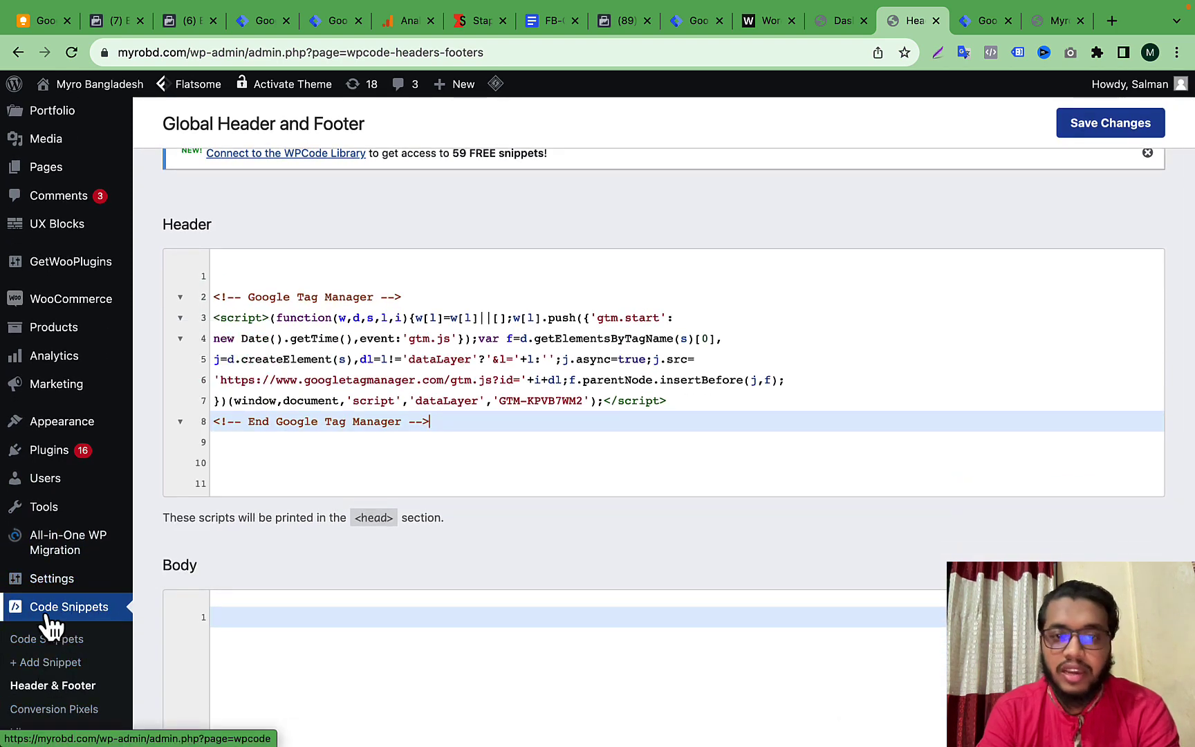
pyautogui.click(355, 270)
pyautogui.scroll(1, 355, 265)
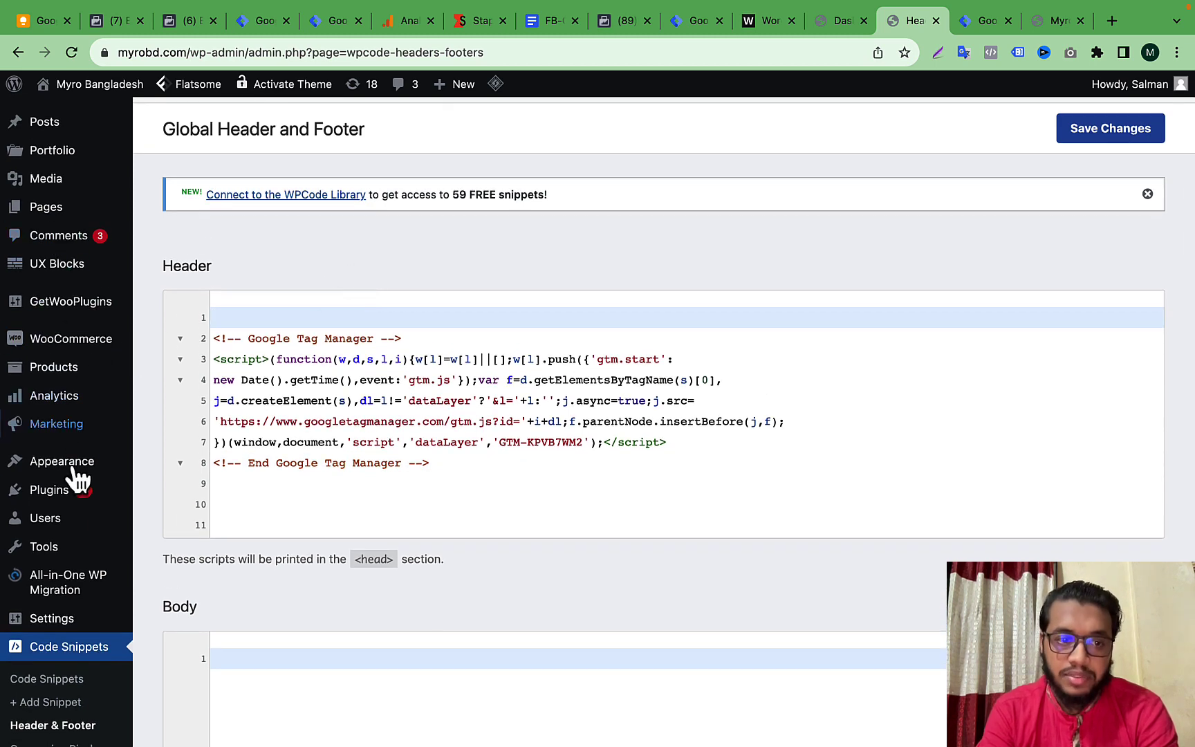
pyautogui.moveTo(59, 602)
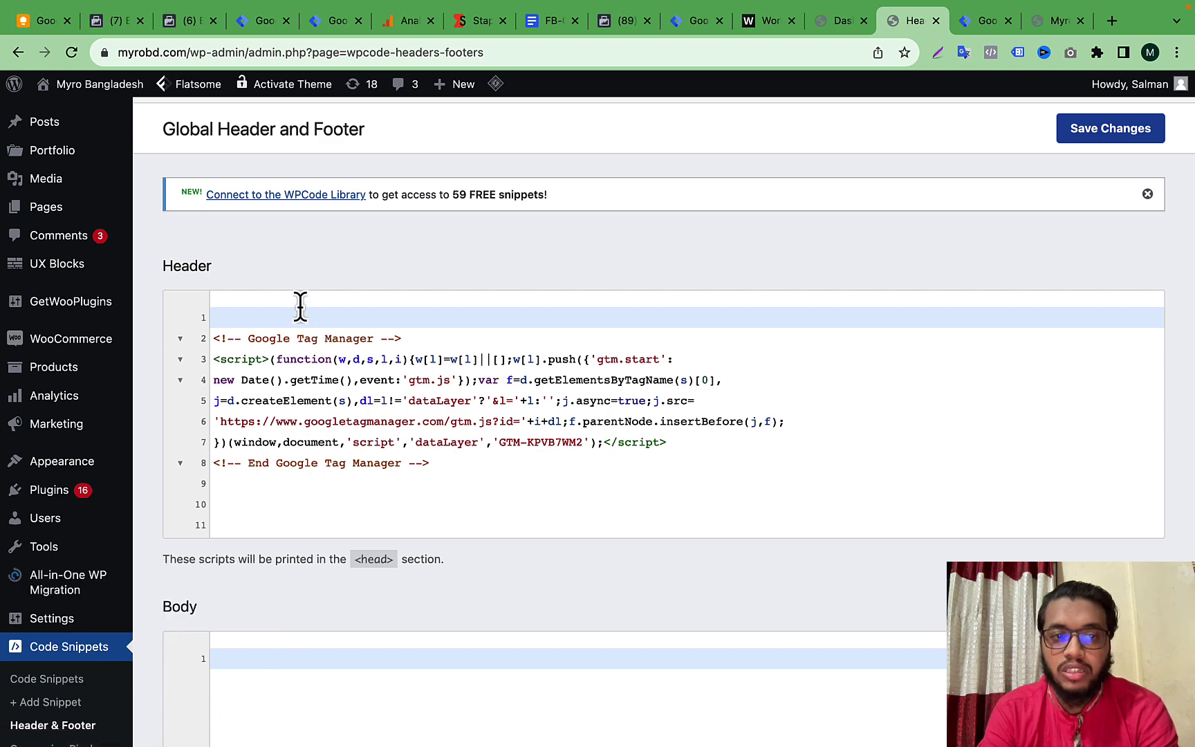
pyautogui.scroll(-10, 434, 373)
pyautogui.scroll(10, 435, 374)
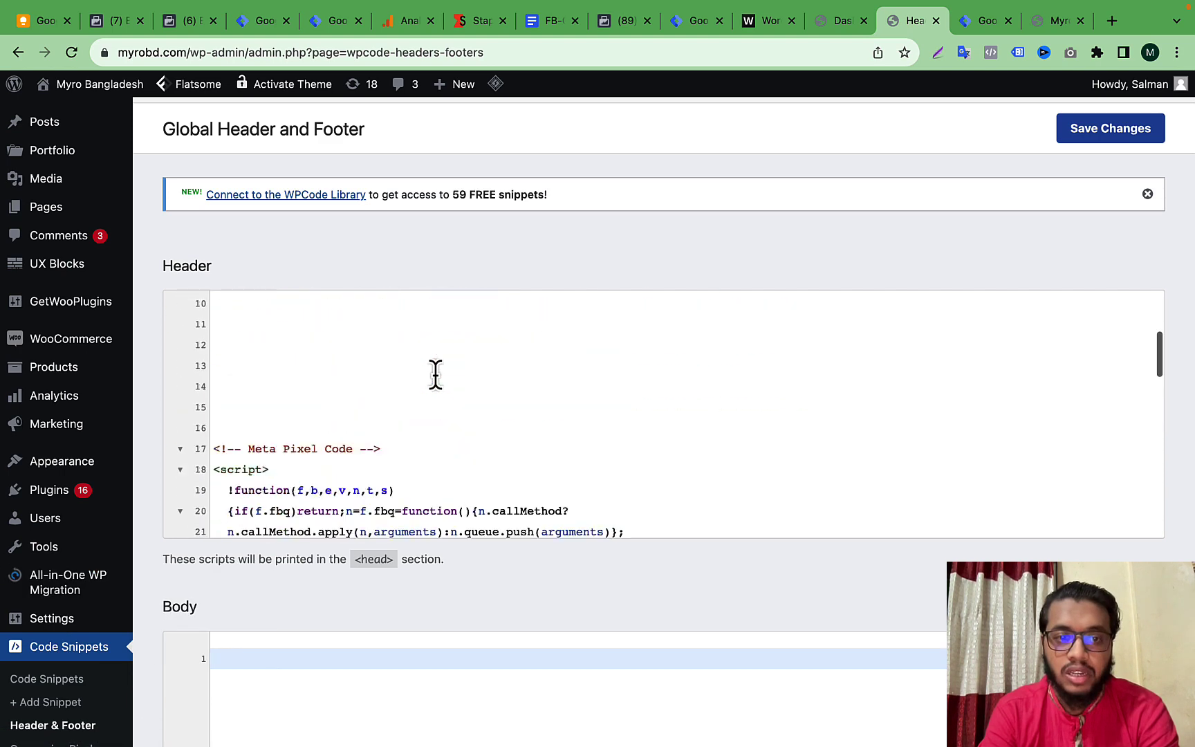
pyautogui.scroll(1, 310, 490)
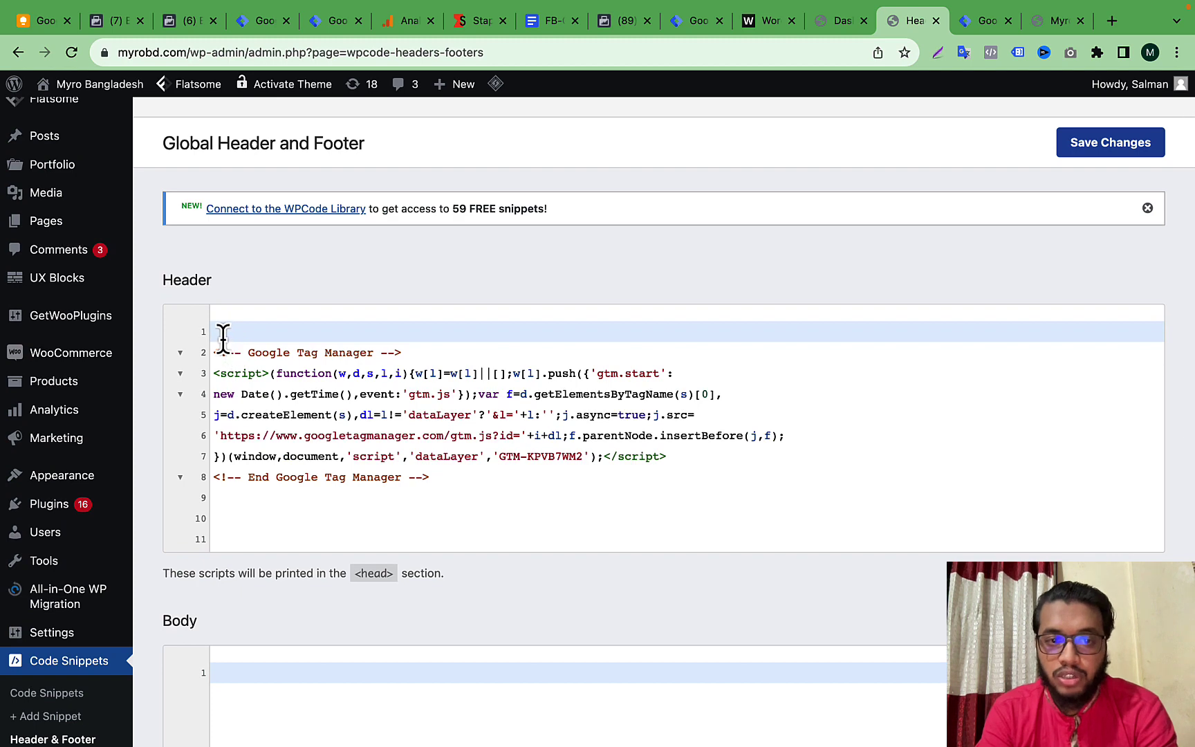
pyautogui.moveTo(215, 346); pyautogui.dragTo(449, 475)
pyautogui.click(1108, 153)
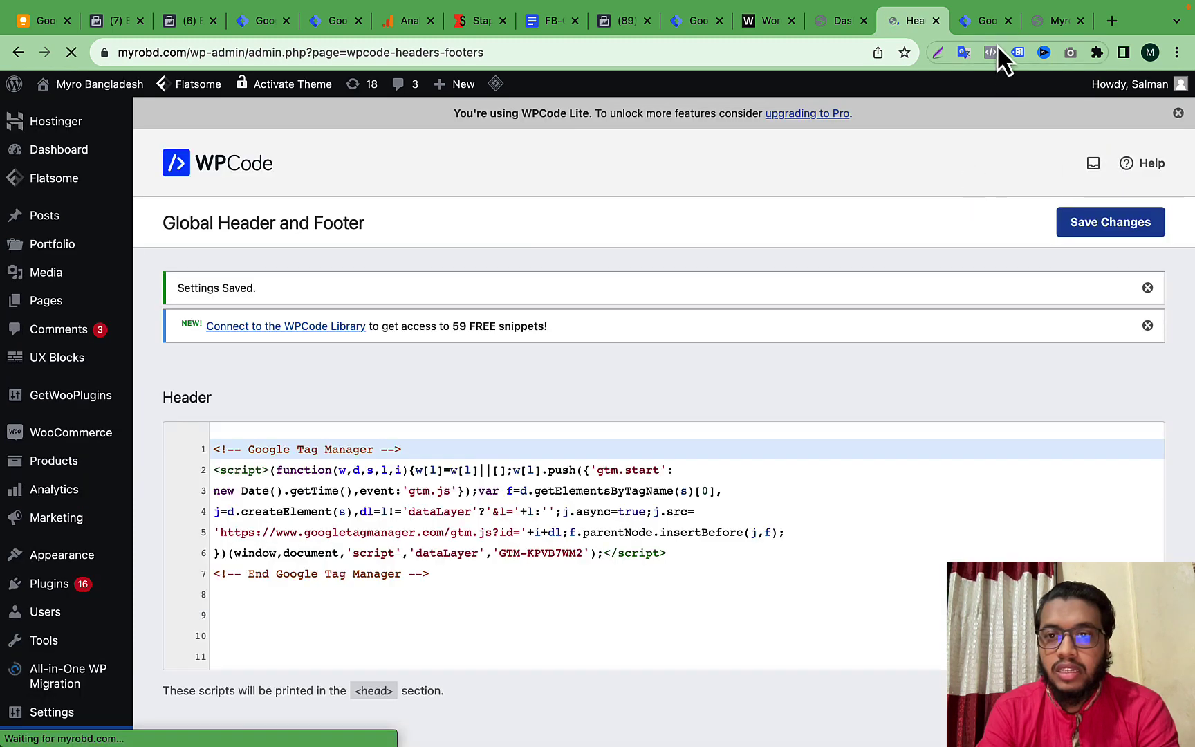
# - Dismiss the Install Google Tag Manager dialog and start Preview mode for the Myrobd - Web container
pyautogui.click(983, 22)
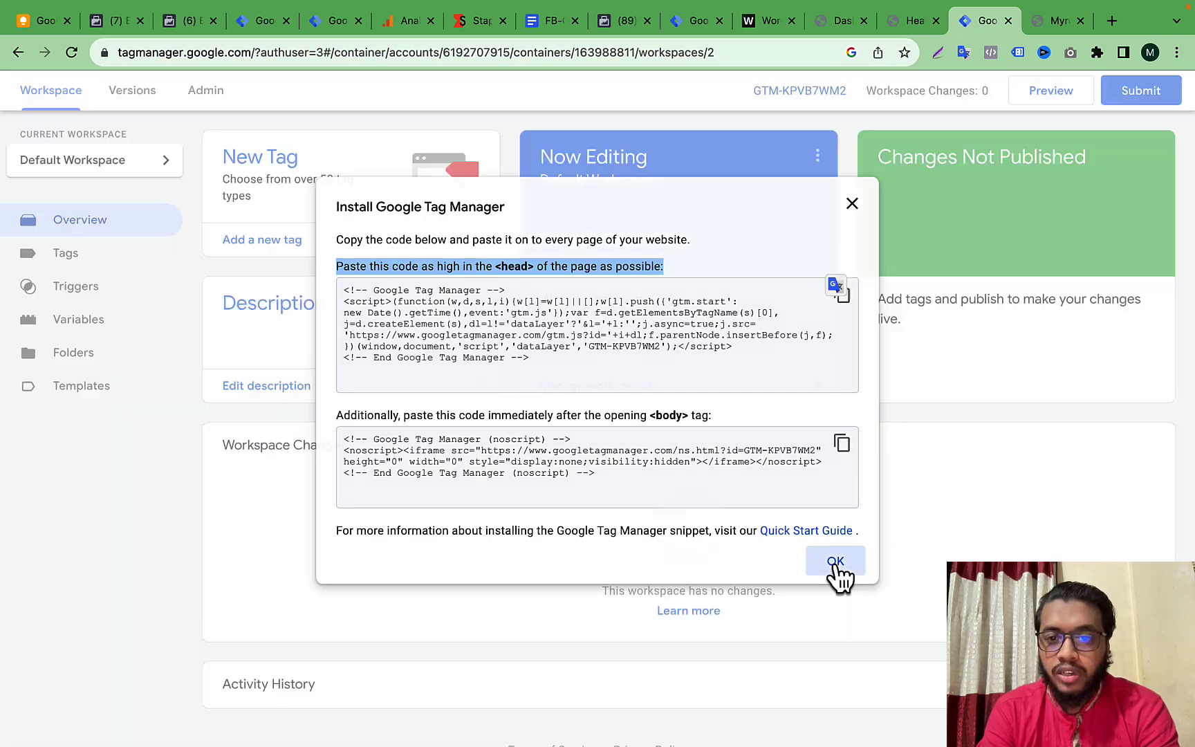
pyautogui.click(835, 561)
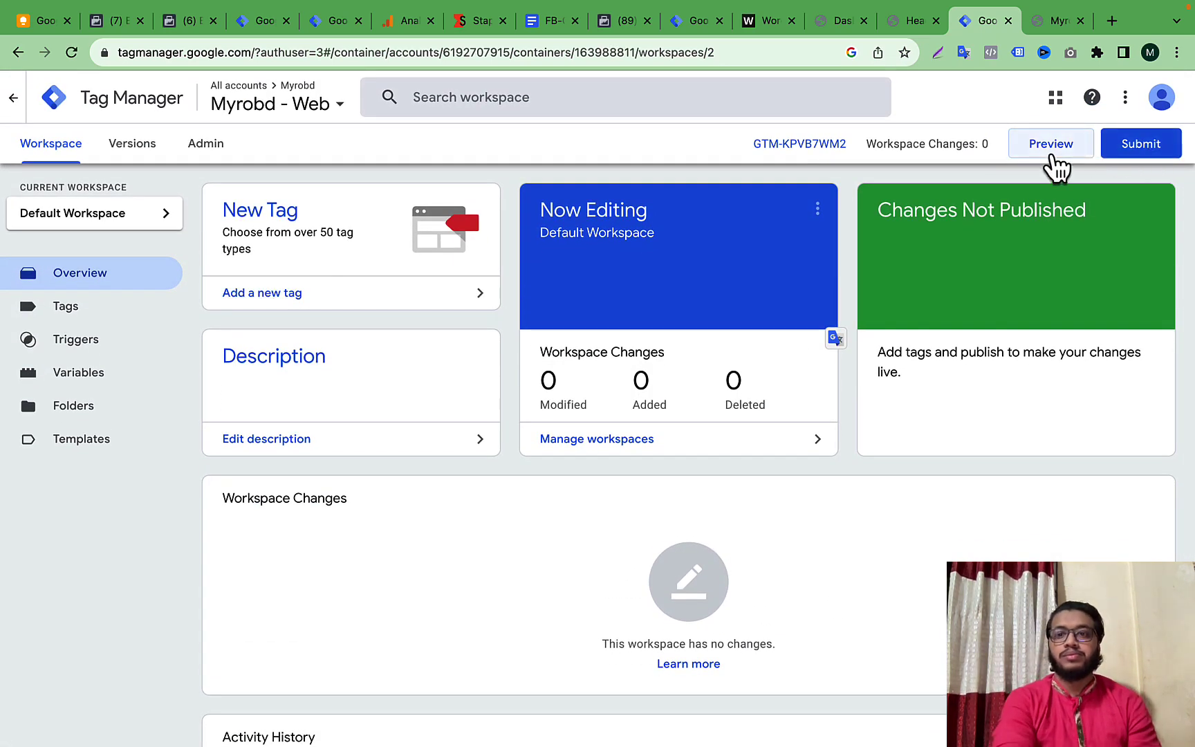
pyautogui.click(1052, 146)
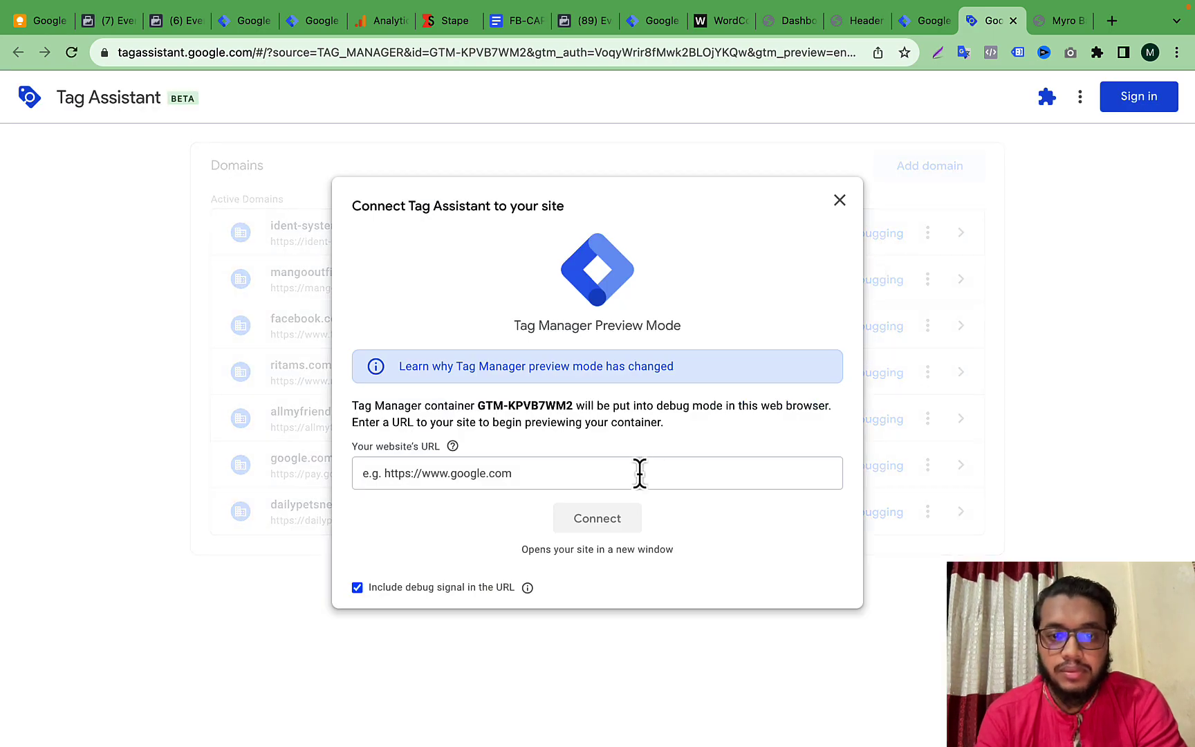
pyautogui.click(640, 473)
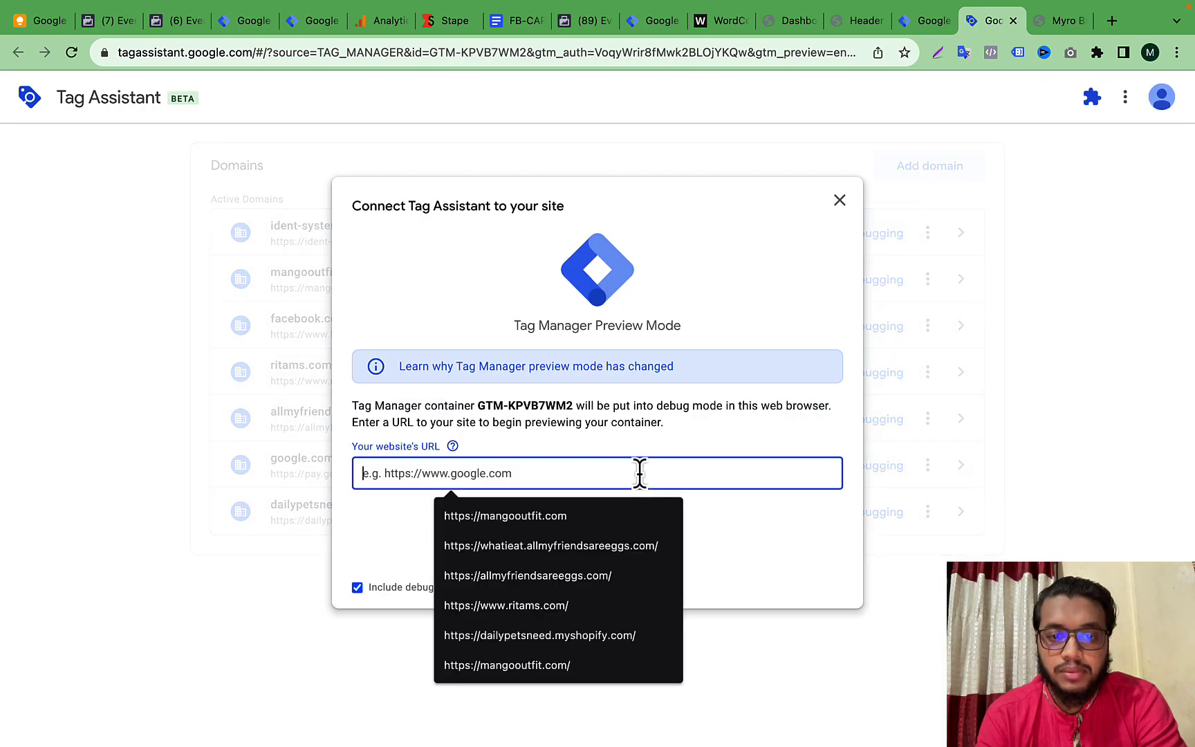
pyautogui.click(1056, 19)
pyautogui.click(736, 54)
pyautogui.rightClick(737, 52)
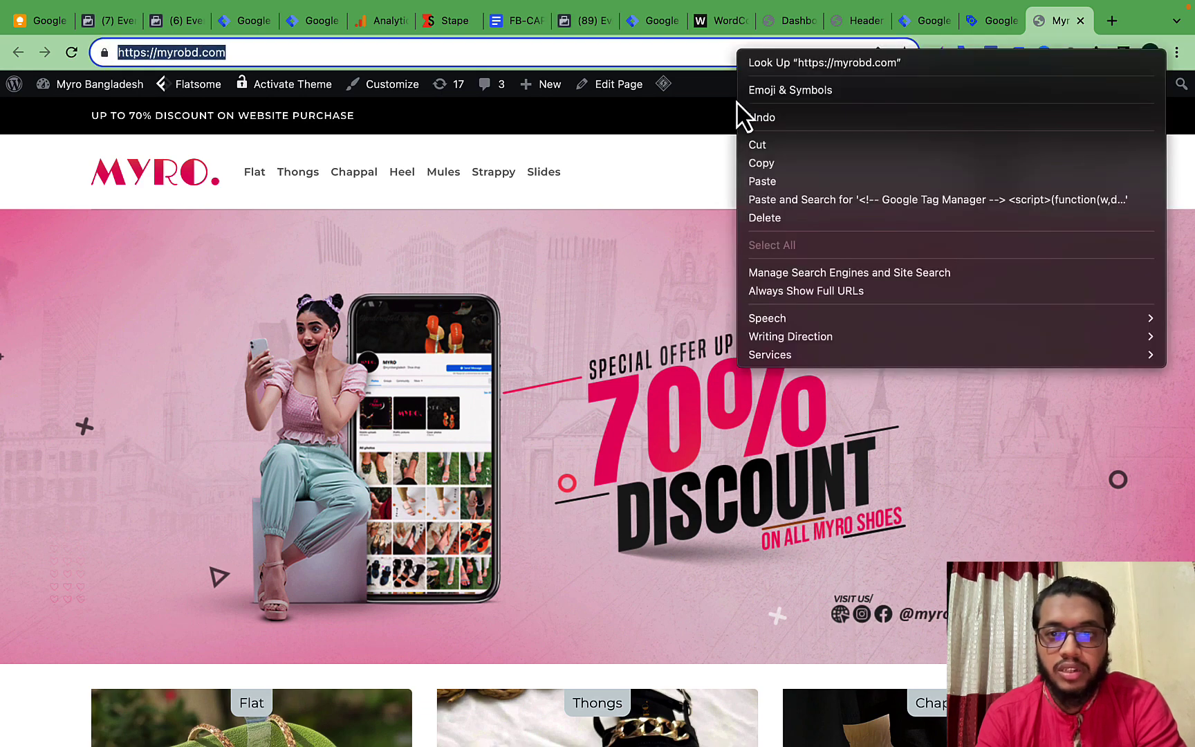
pyautogui.click(768, 163)
pyautogui.click(984, 19)
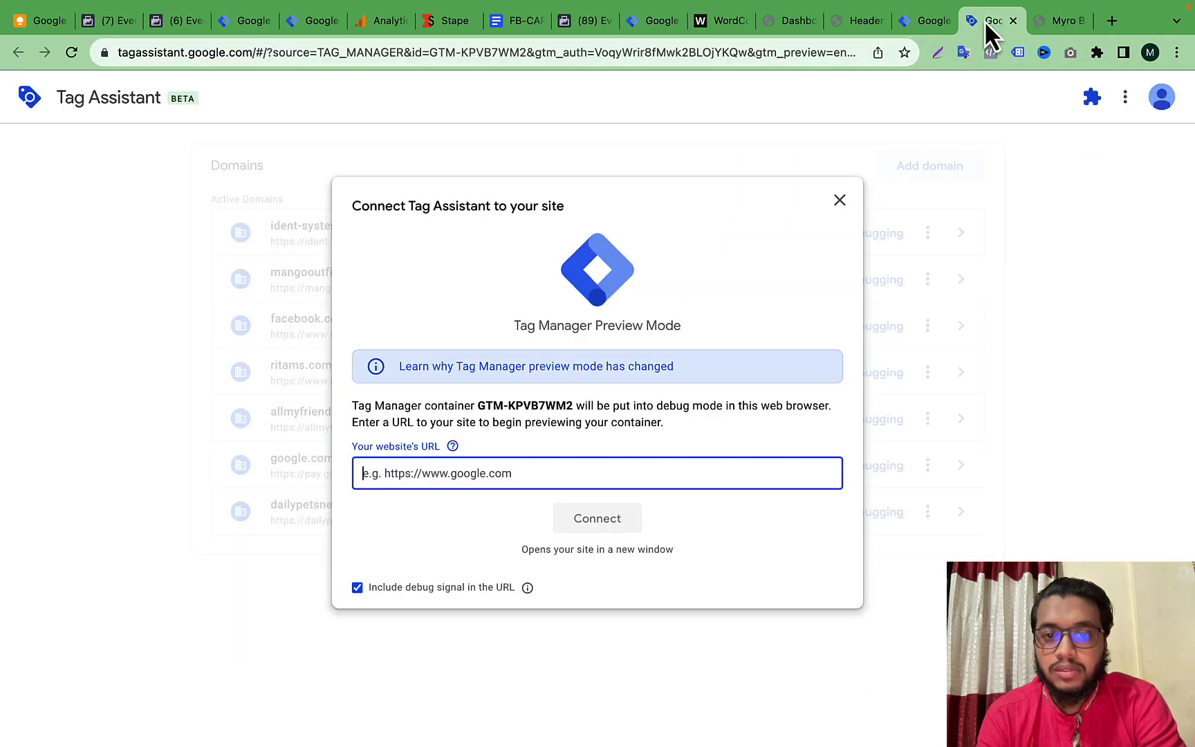
pyautogui.click(589, 471)
pyautogui.press('super+v')
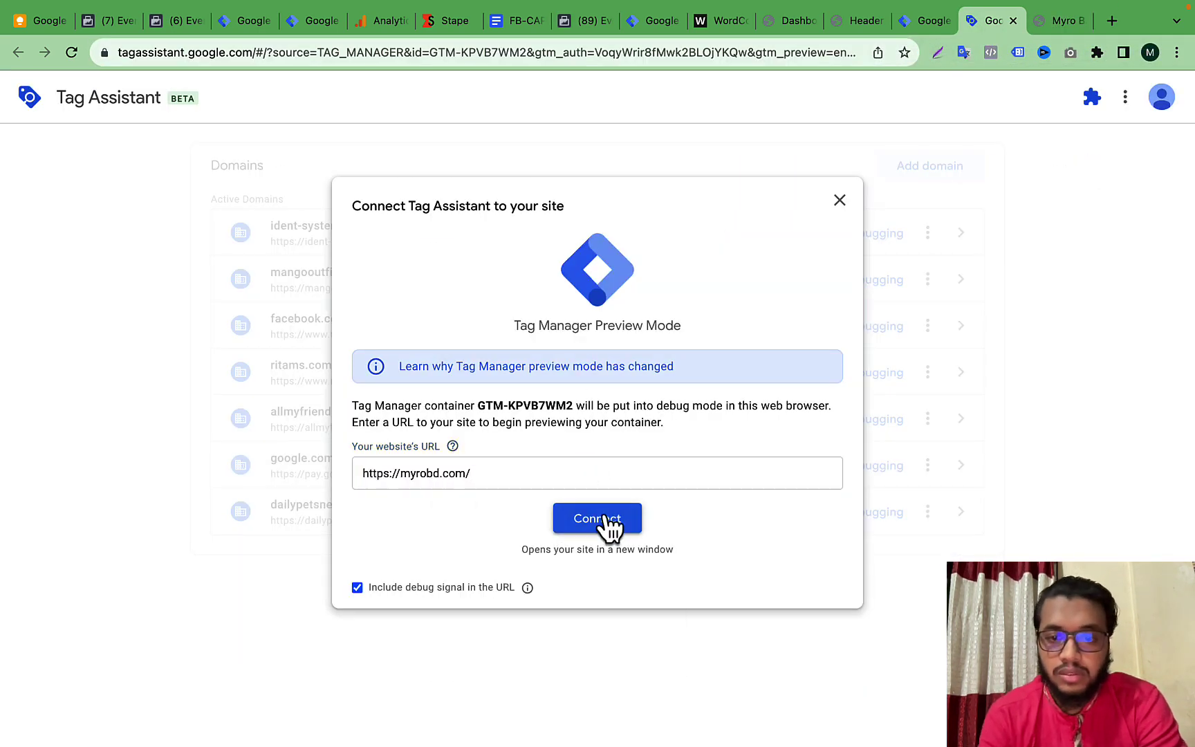
pyautogui.click(601, 524)
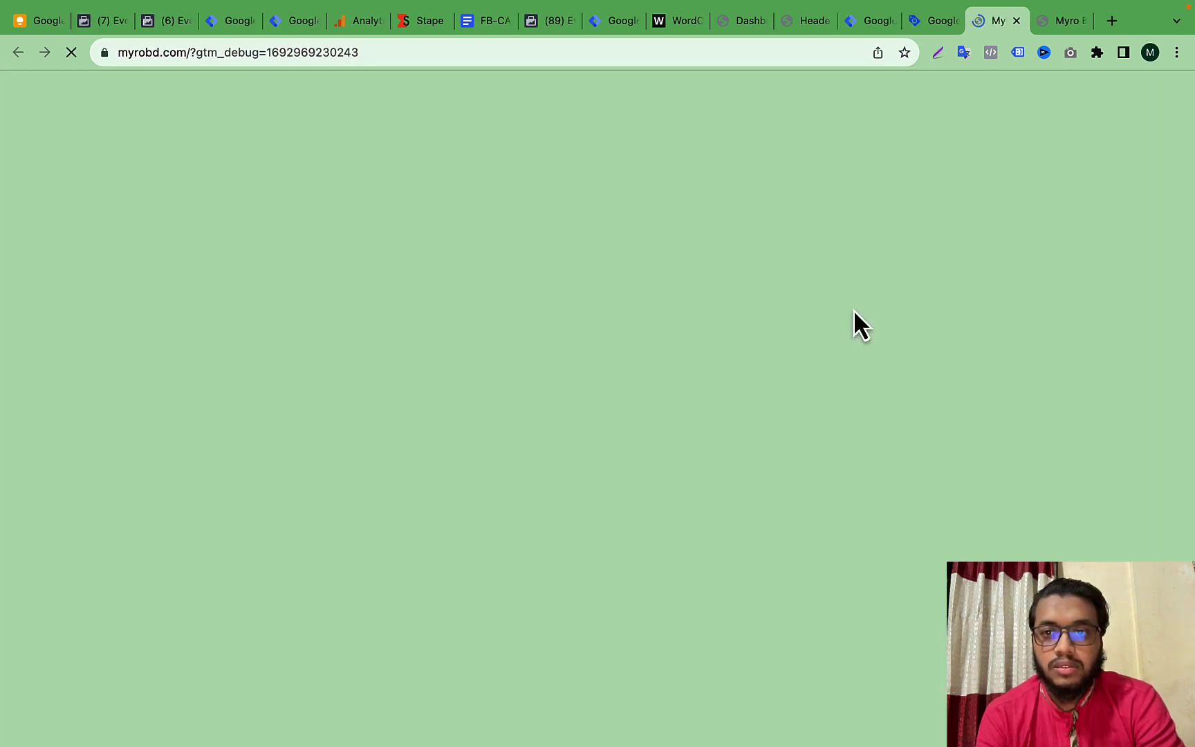
# - Look up the Tag Assistant Legacy extension by its name with a Google search and open its Chrome Web Store page
pyautogui.scroll(-3, 786, 398)
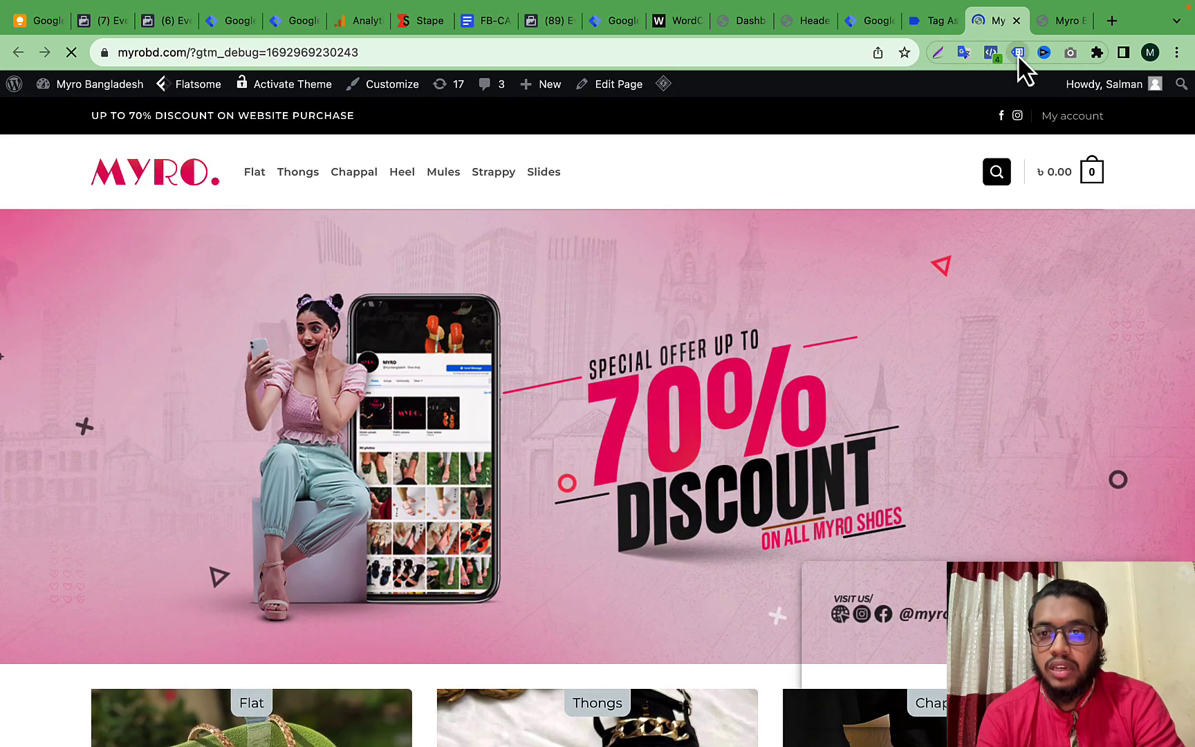
pyautogui.click(1017, 54)
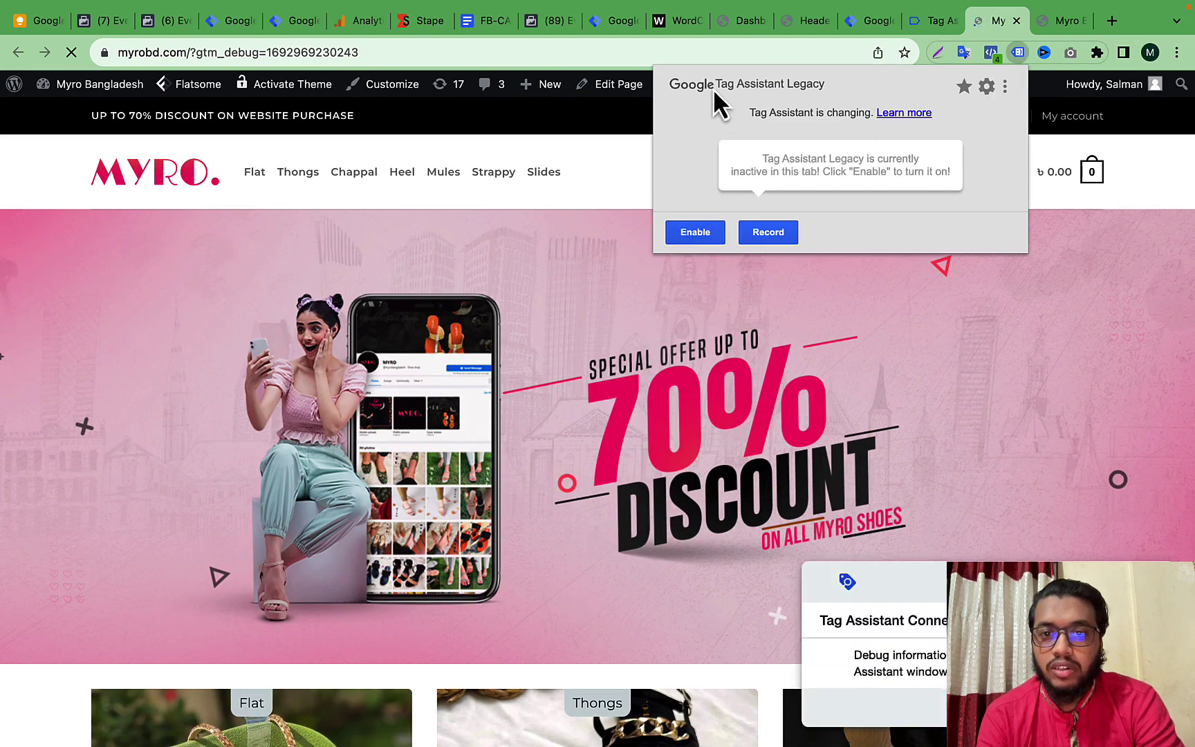
pyautogui.moveTo(715, 83); pyautogui.dragTo(807, 84)
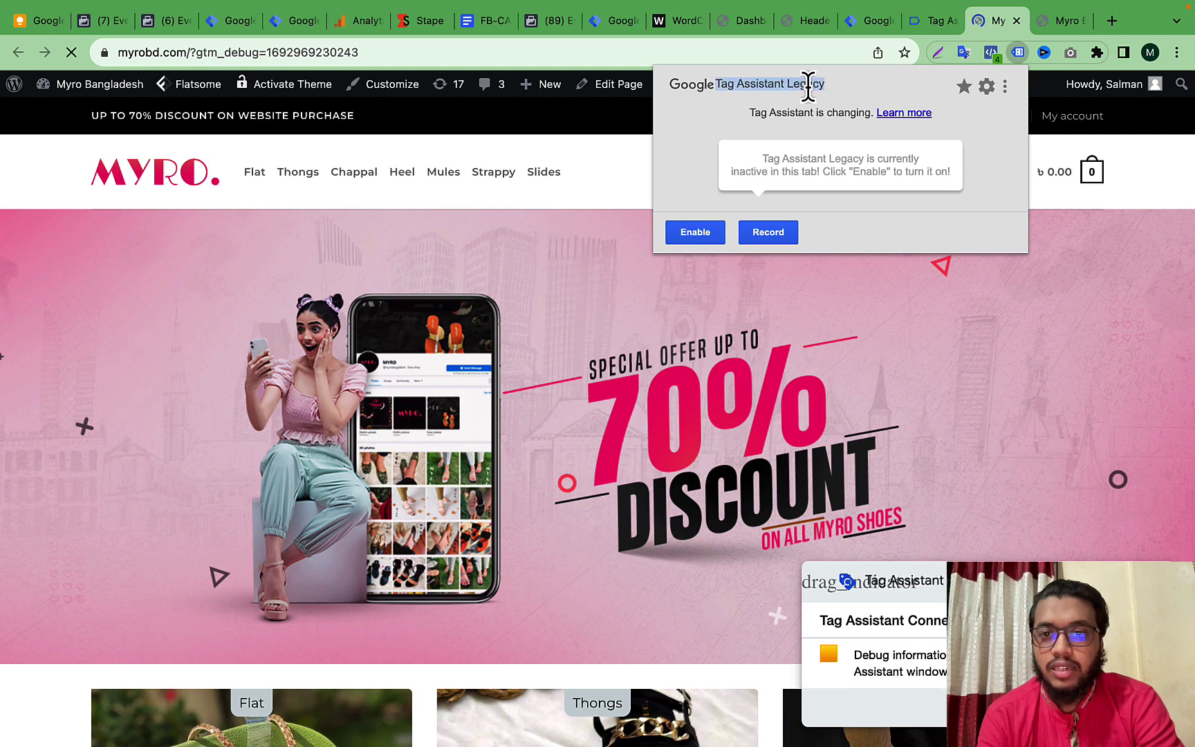
pyautogui.rightClick(807, 84)
pyautogui.click(878, 142)
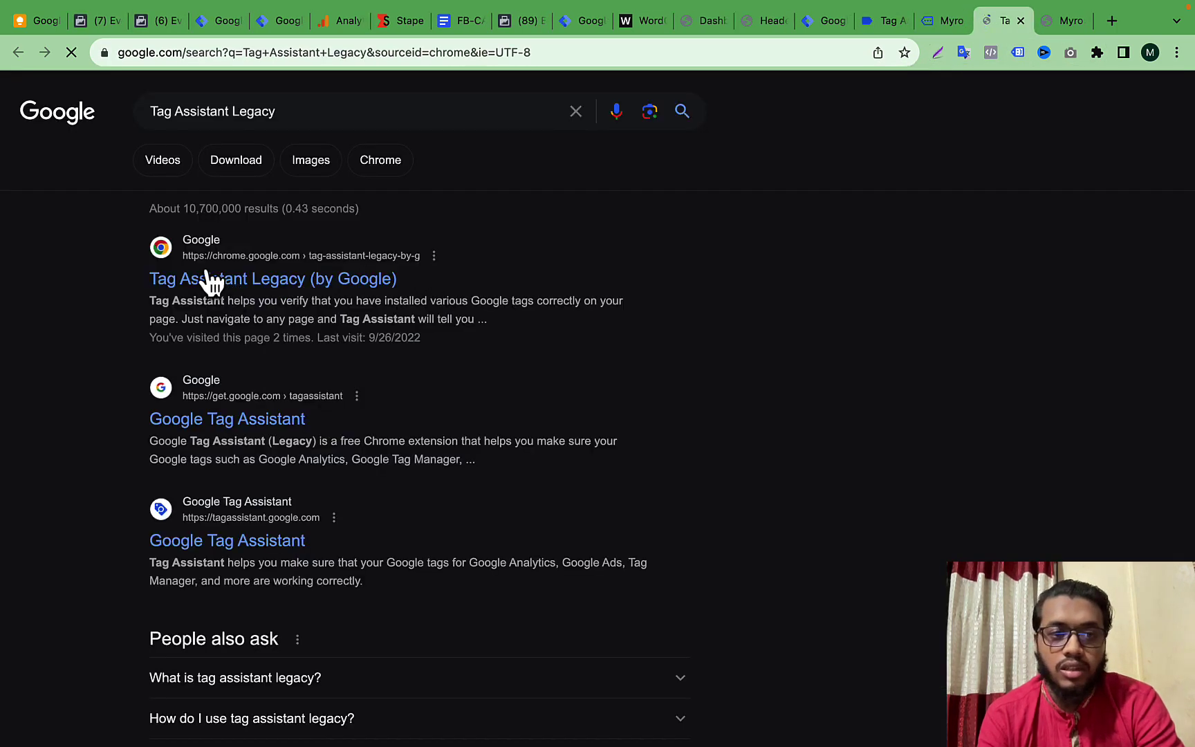
pyautogui.click(207, 278)
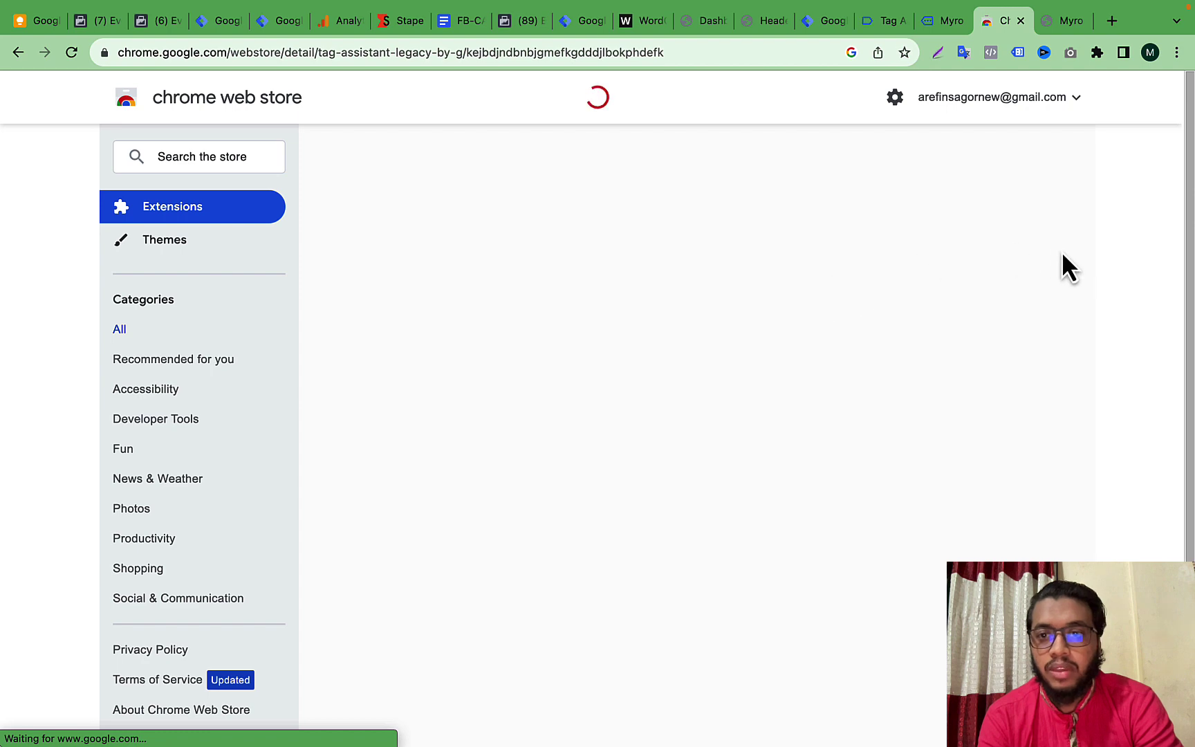
# - Examine the browser's installed extensions and the Tag Assistant Legacy (by Google) store listing
pyautogui.click(1097, 54)
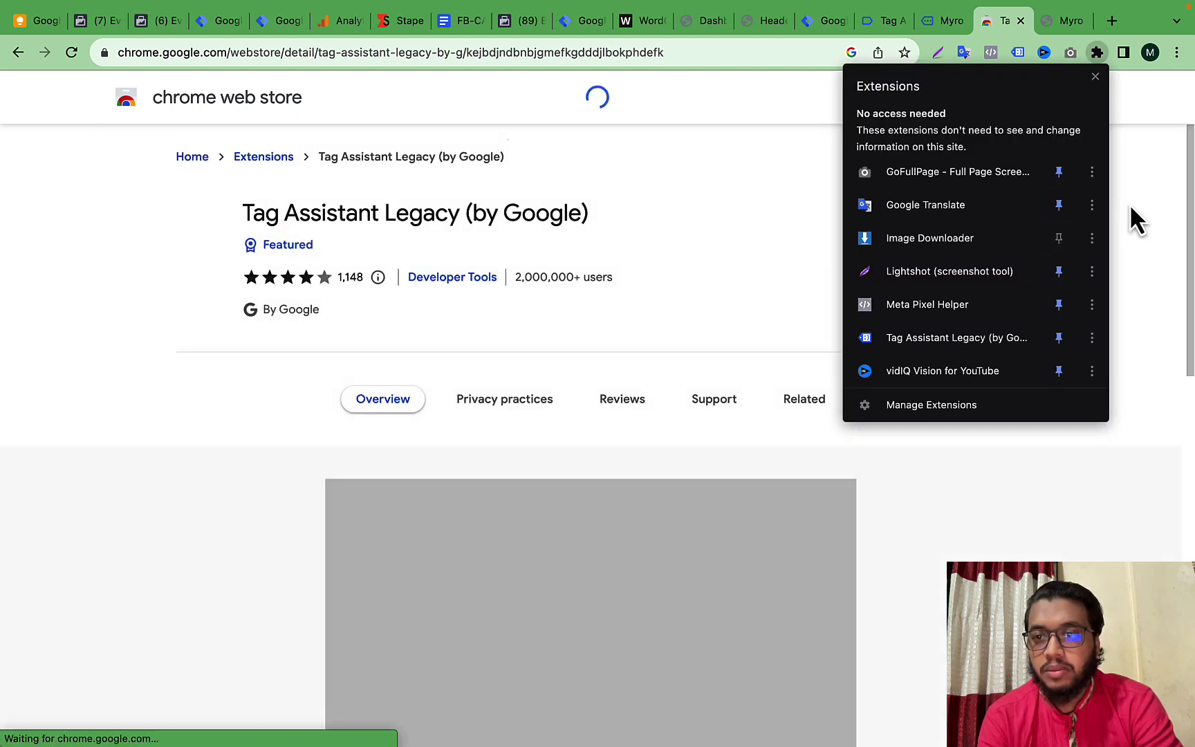
pyautogui.click(1130, 203)
pyautogui.tripleClick(502, 229)
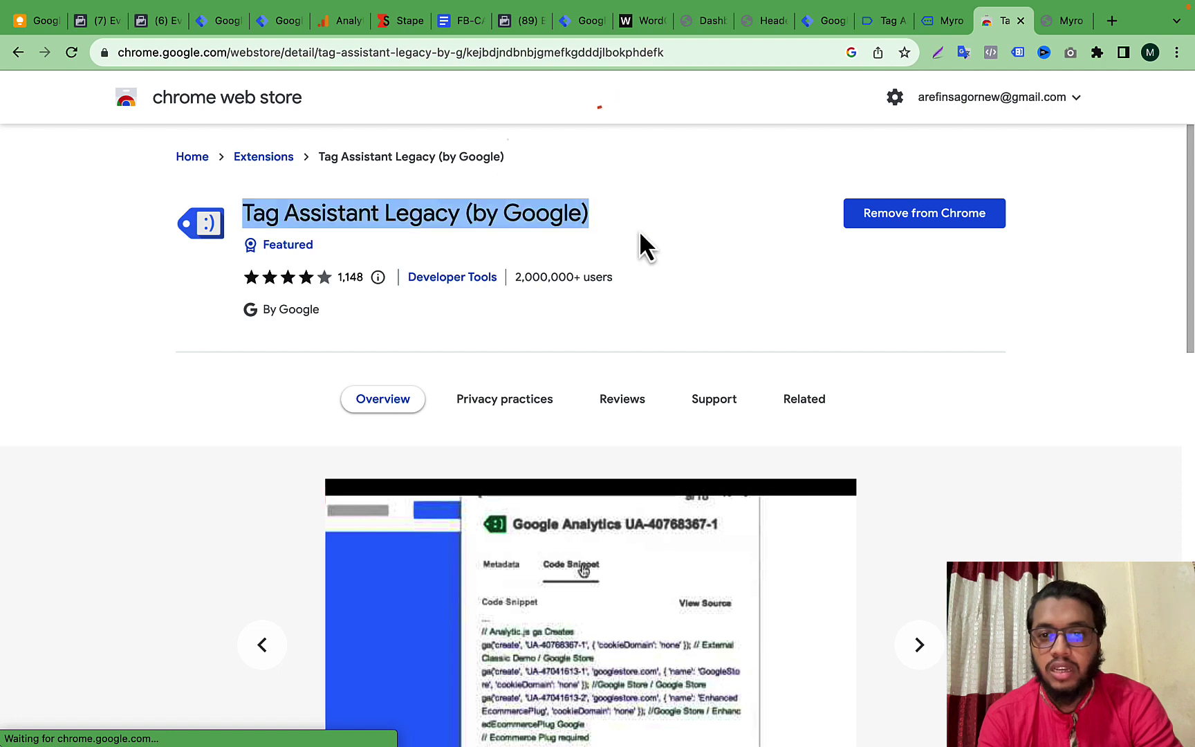
# - Close the extension's store listing, enable Tag Assistant Legacy on the myrobd.com page and reload it to view the tag analysis
pyautogui.click(944, 23)
pyautogui.click(1012, 26)
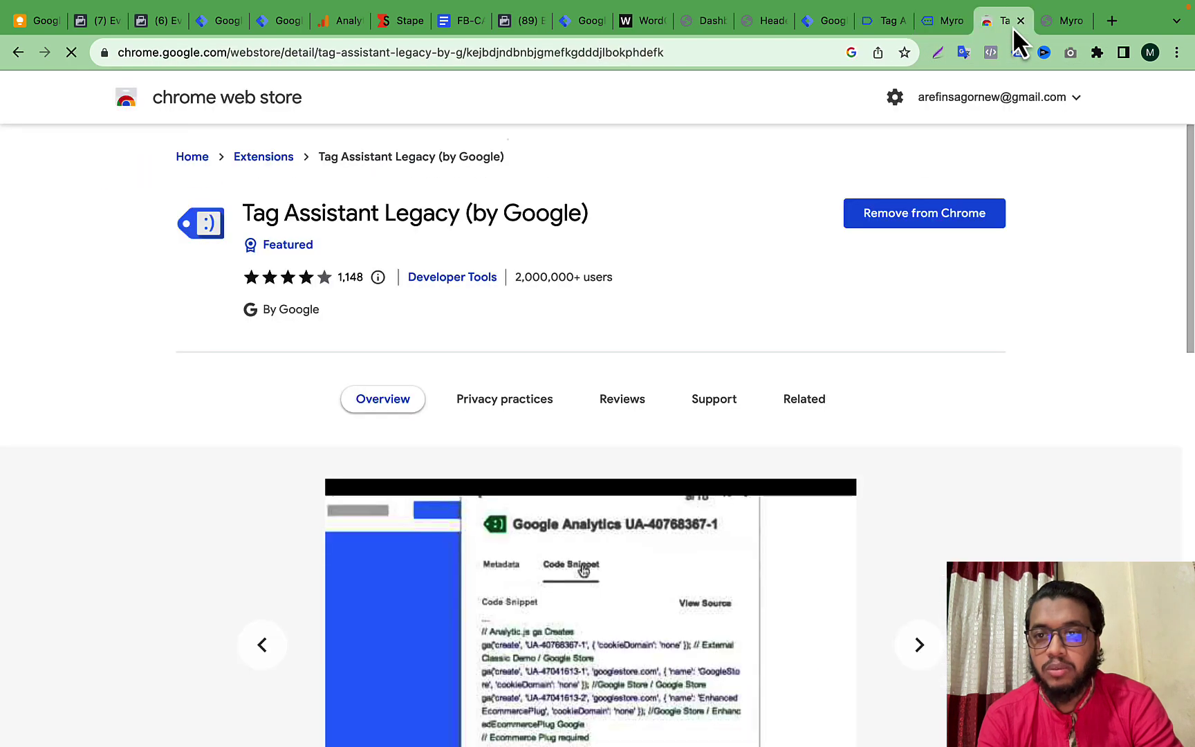
pyautogui.click(1020, 21)
pyautogui.click(1018, 53)
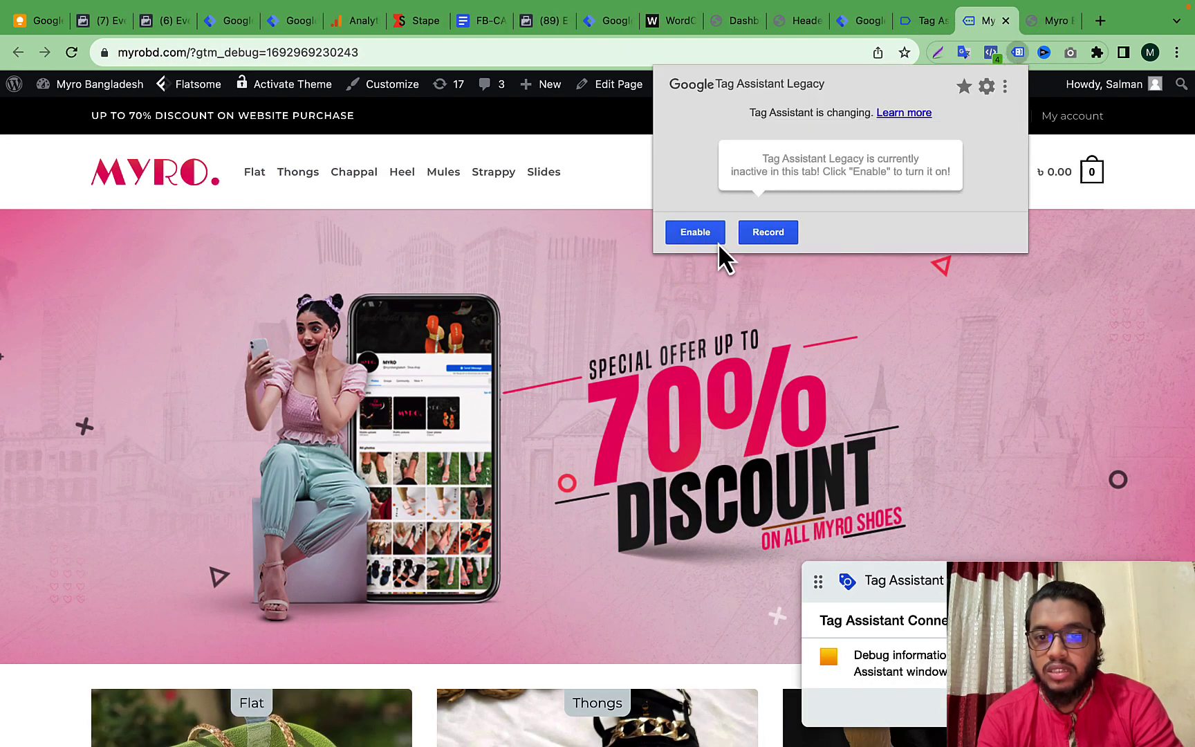
pyautogui.click(698, 232)
pyautogui.click(71, 53)
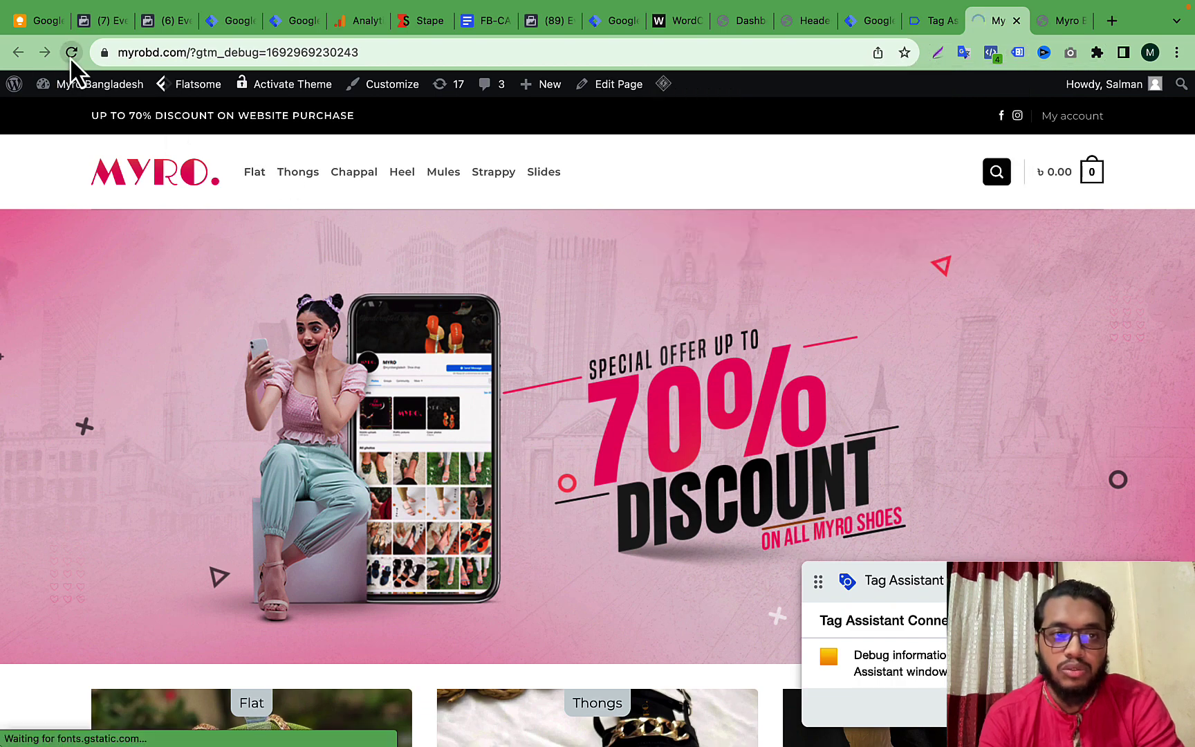
pyautogui.click(1016, 53)
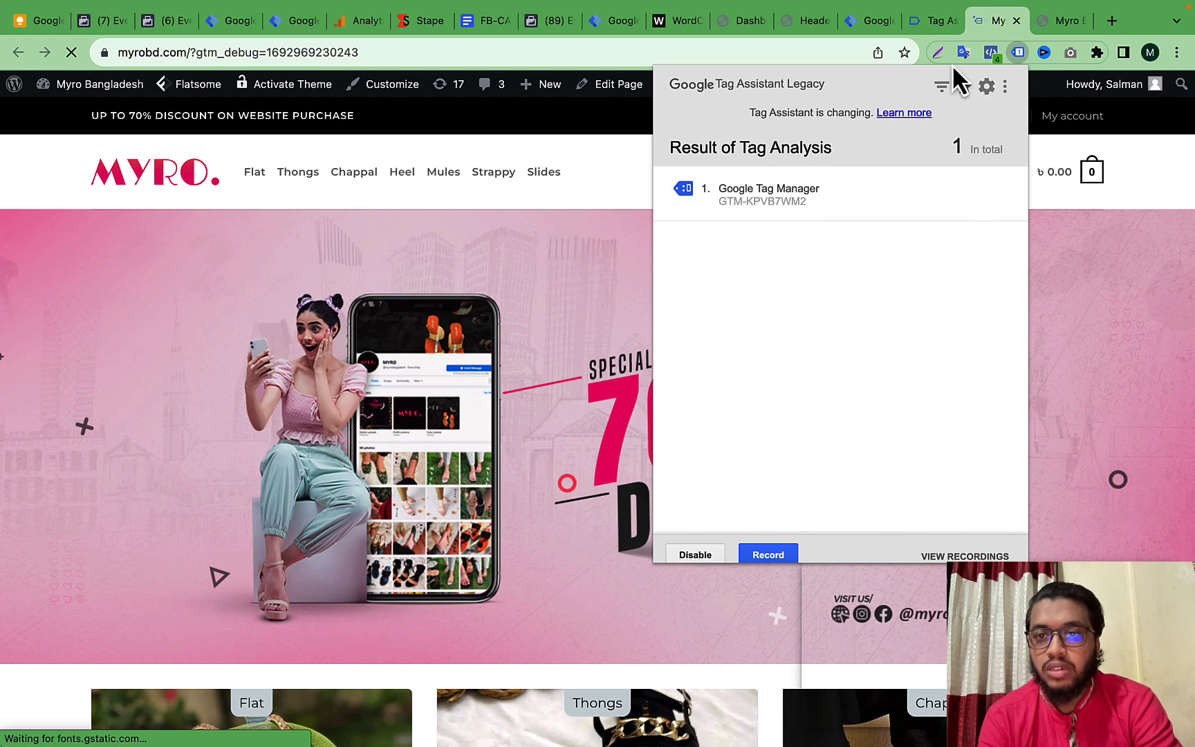
# - Compare the detected tag with the Myrobd - Web container ID in Tag Manager and continue past Tag Assistant's connection dialog
pyautogui.click(925, 22)
pyautogui.click(869, 24)
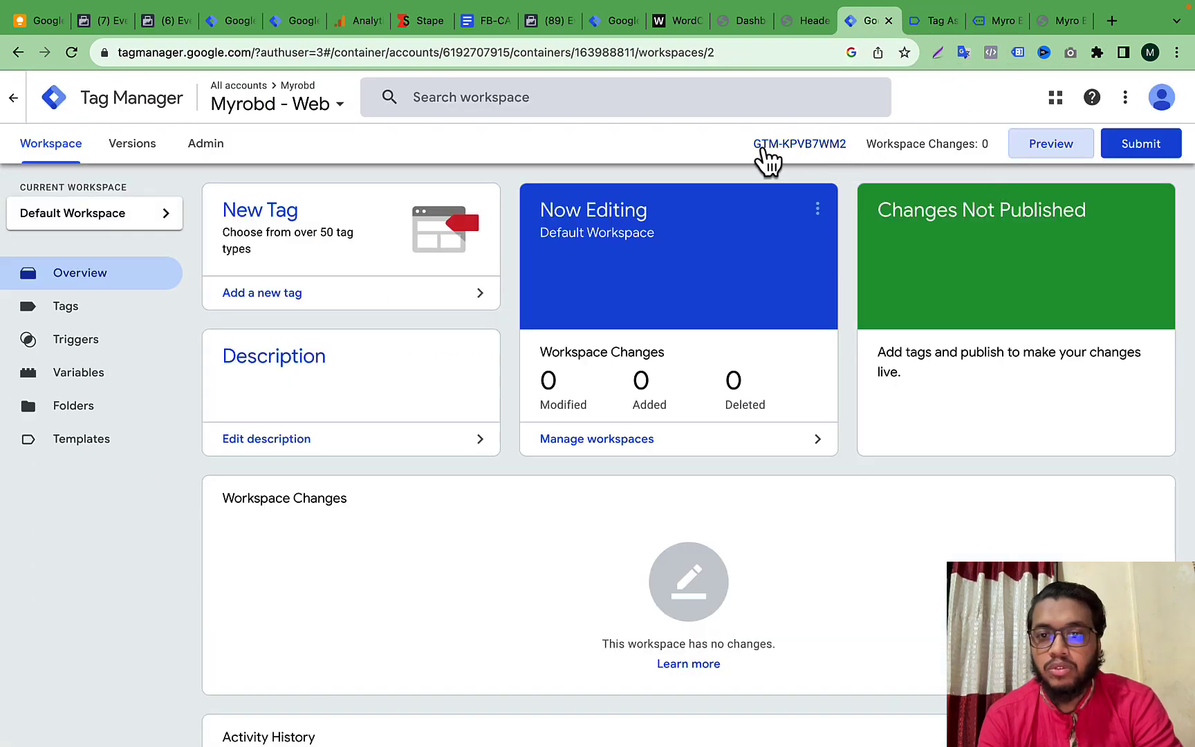
pyautogui.click(990, 22)
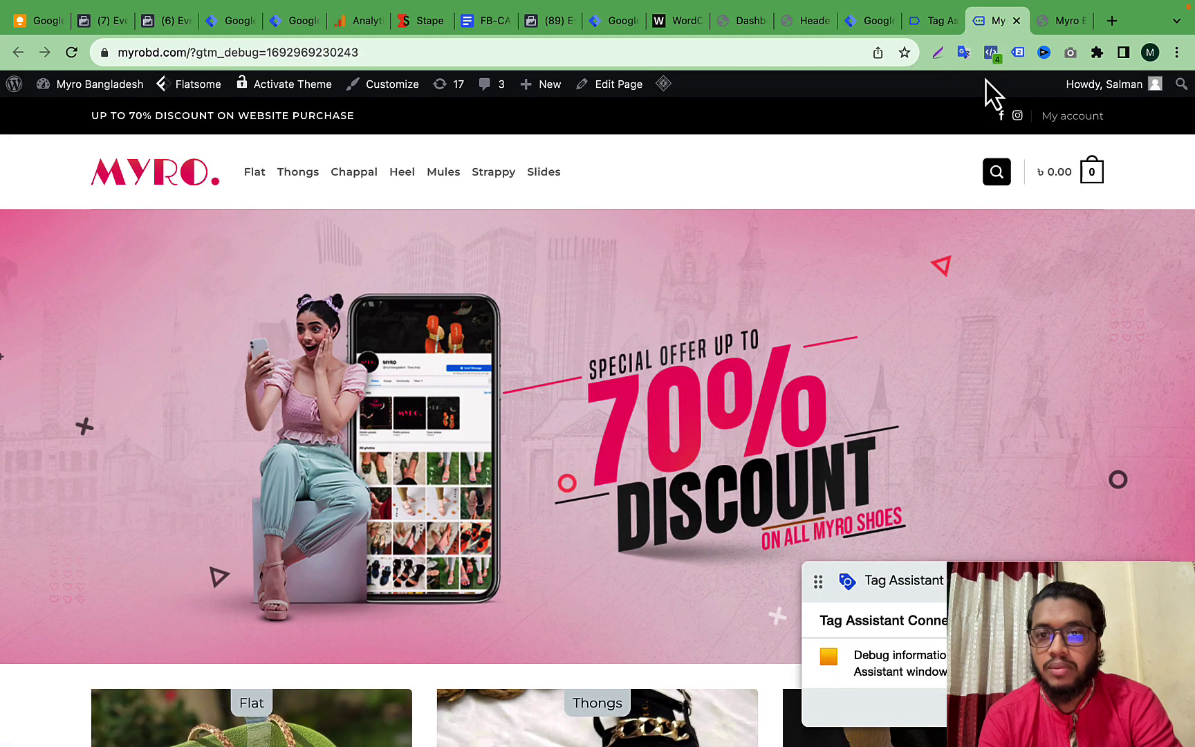
pyautogui.click(925, 22)
pyautogui.click(873, 22)
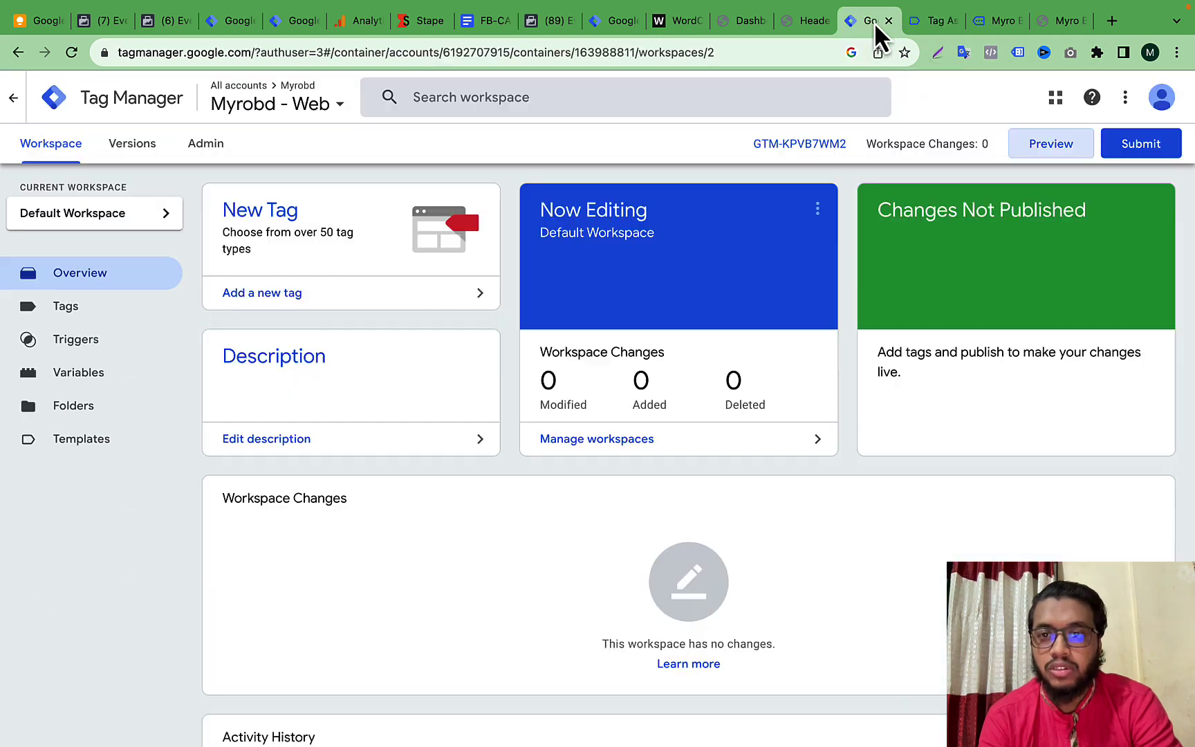
pyautogui.click(923, 21)
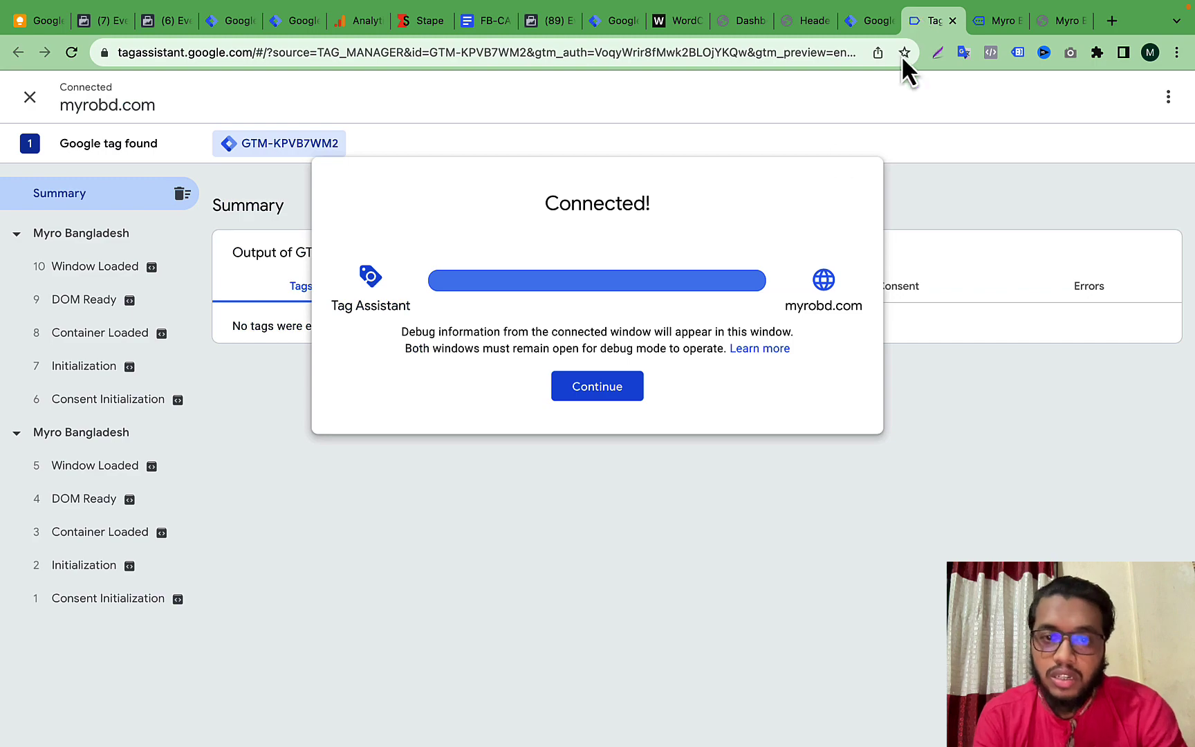
pyautogui.click(591, 392)
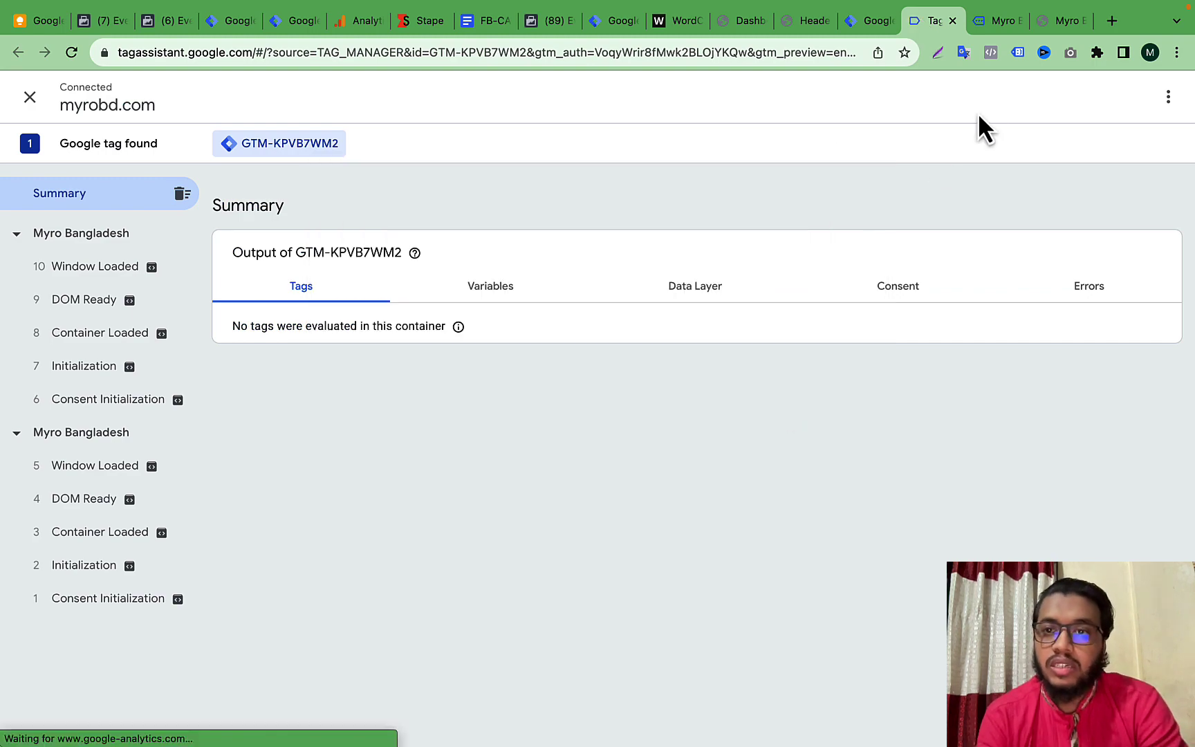
# - Review the myrobd.com storefront, the Myrobd - Web workspace and the container's summary in Tag Assistant
pyautogui.click(986, 23)
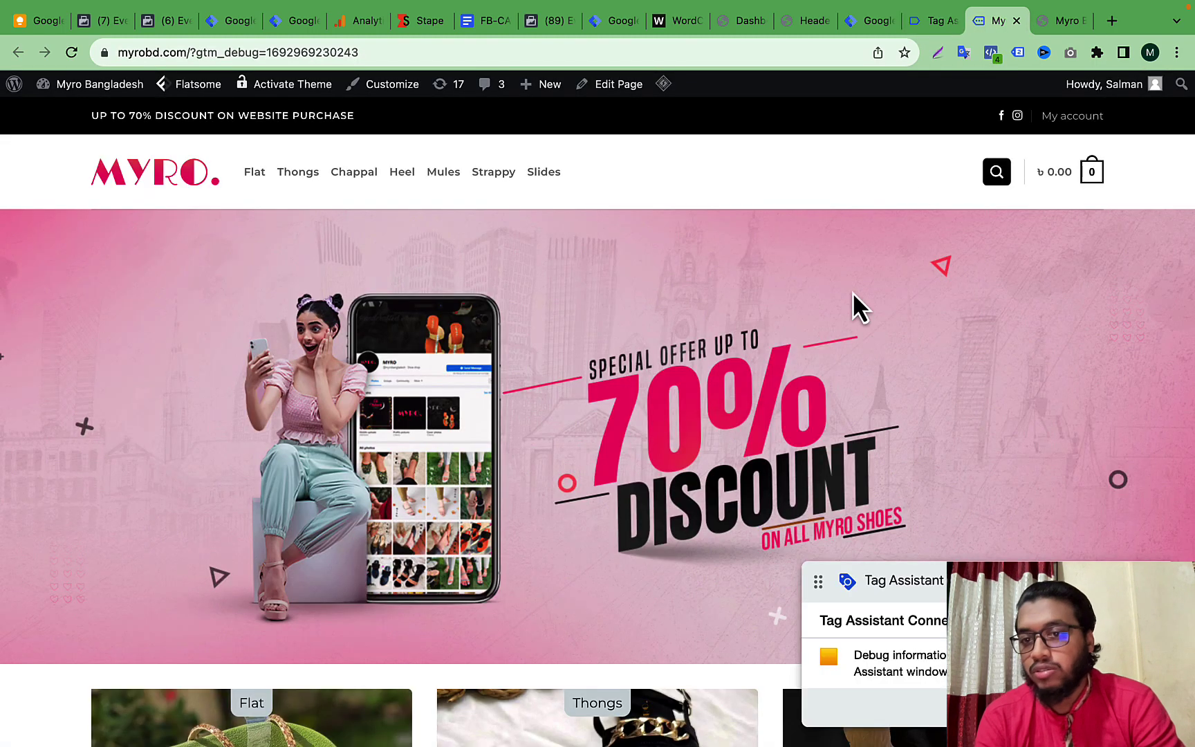
pyautogui.scroll(-5, 852, 292)
pyautogui.scroll(5, 853, 304)
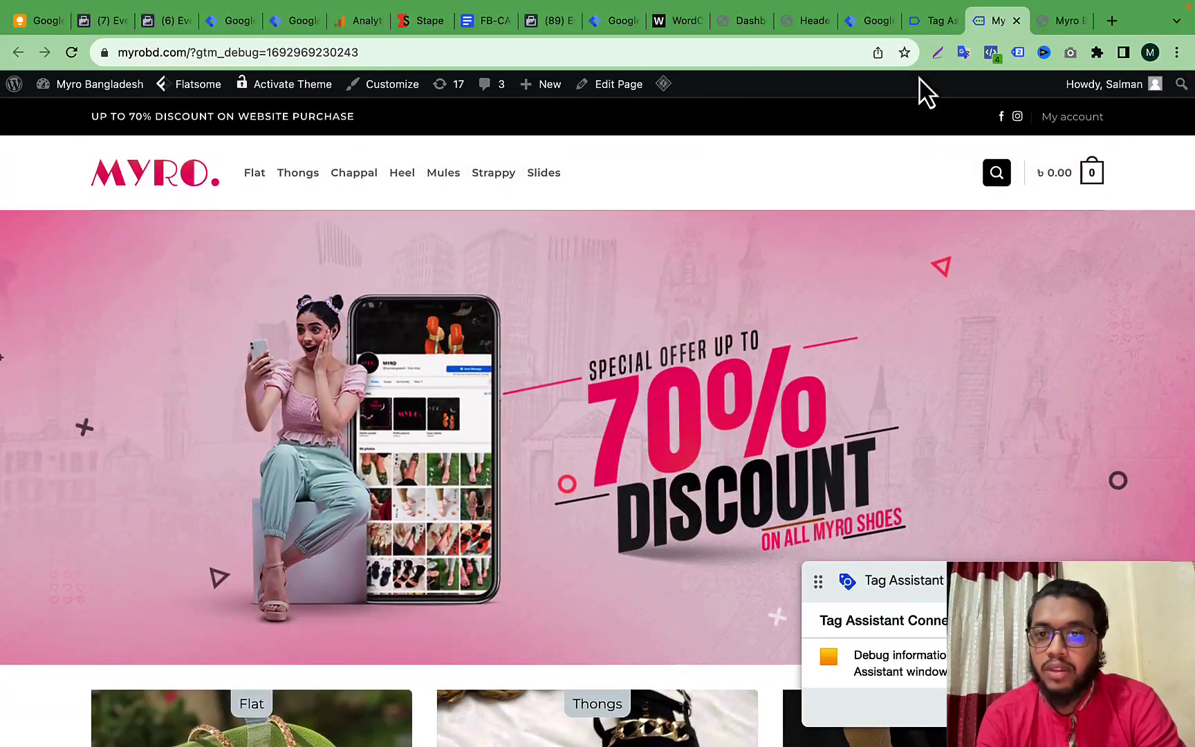
pyautogui.click(919, 26)
pyautogui.click(864, 21)
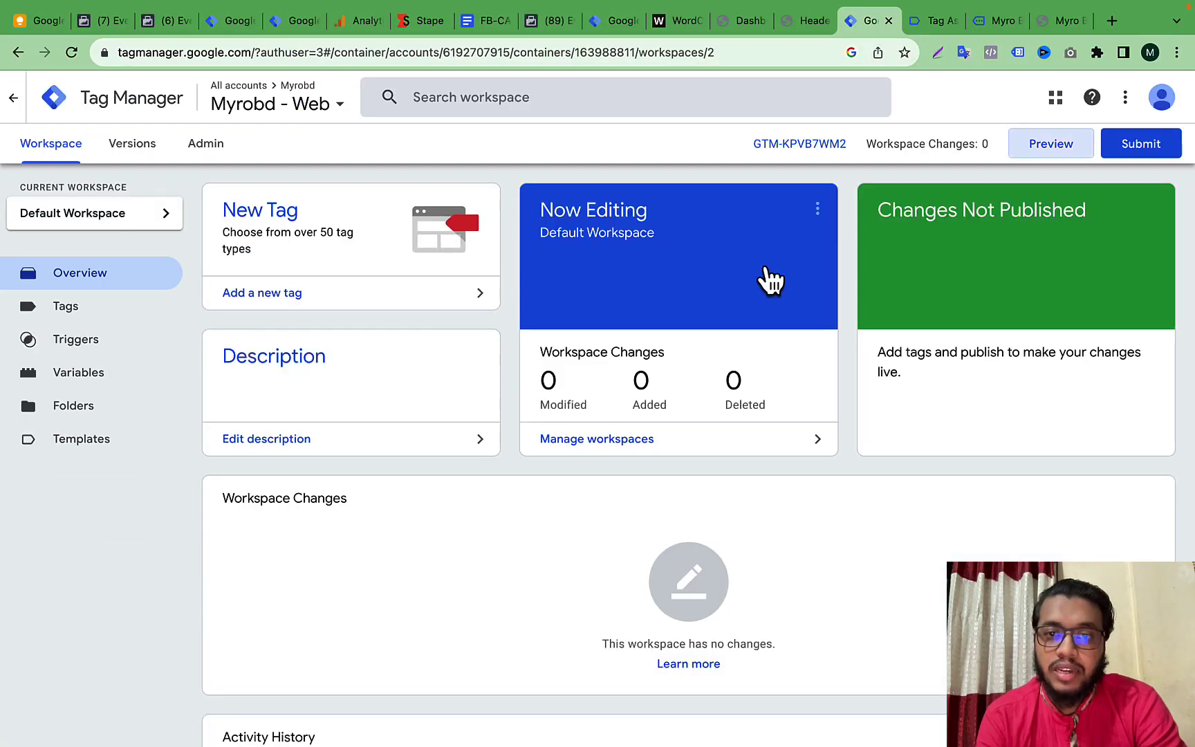
pyautogui.click(928, 25)
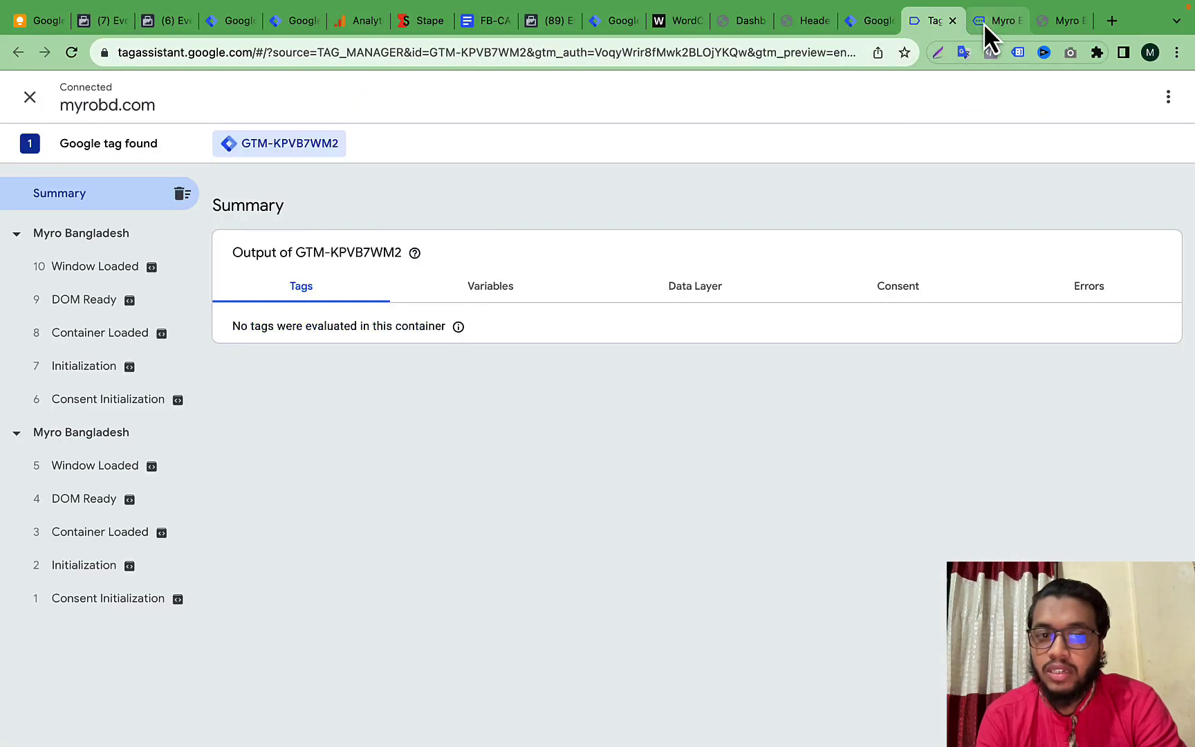
pyautogui.click(983, 23)
pyautogui.click(930, 22)
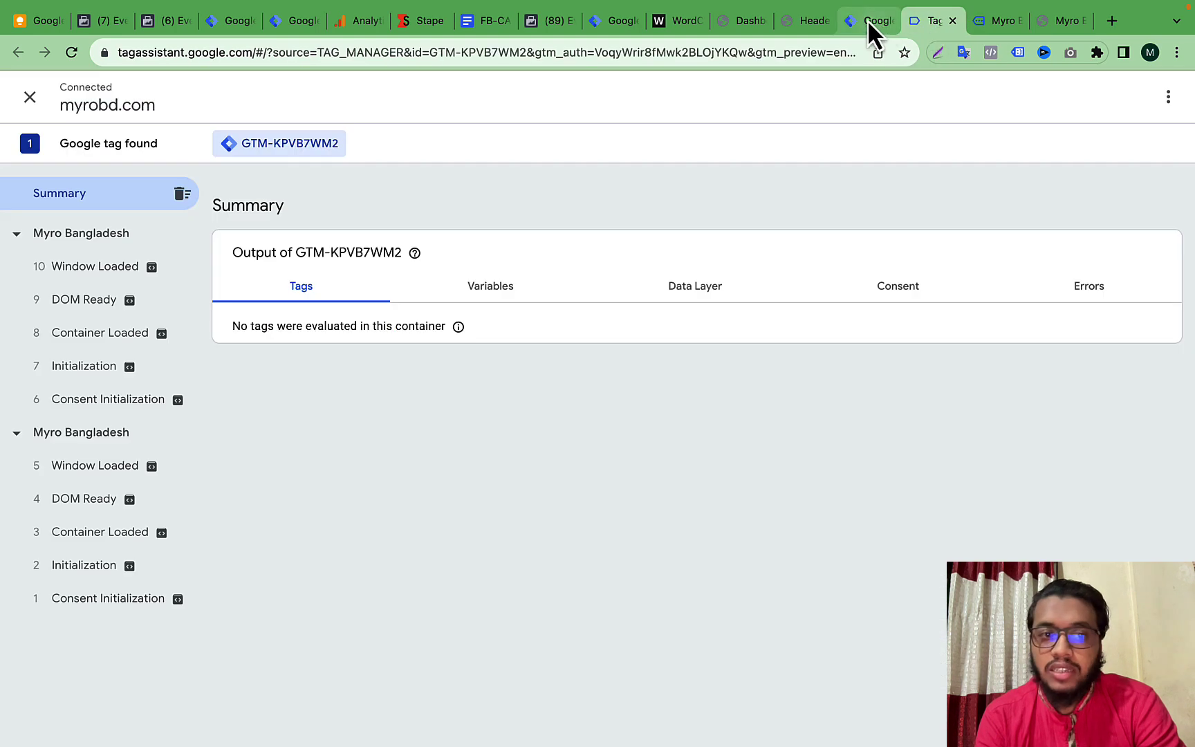
pyautogui.click(867, 21)
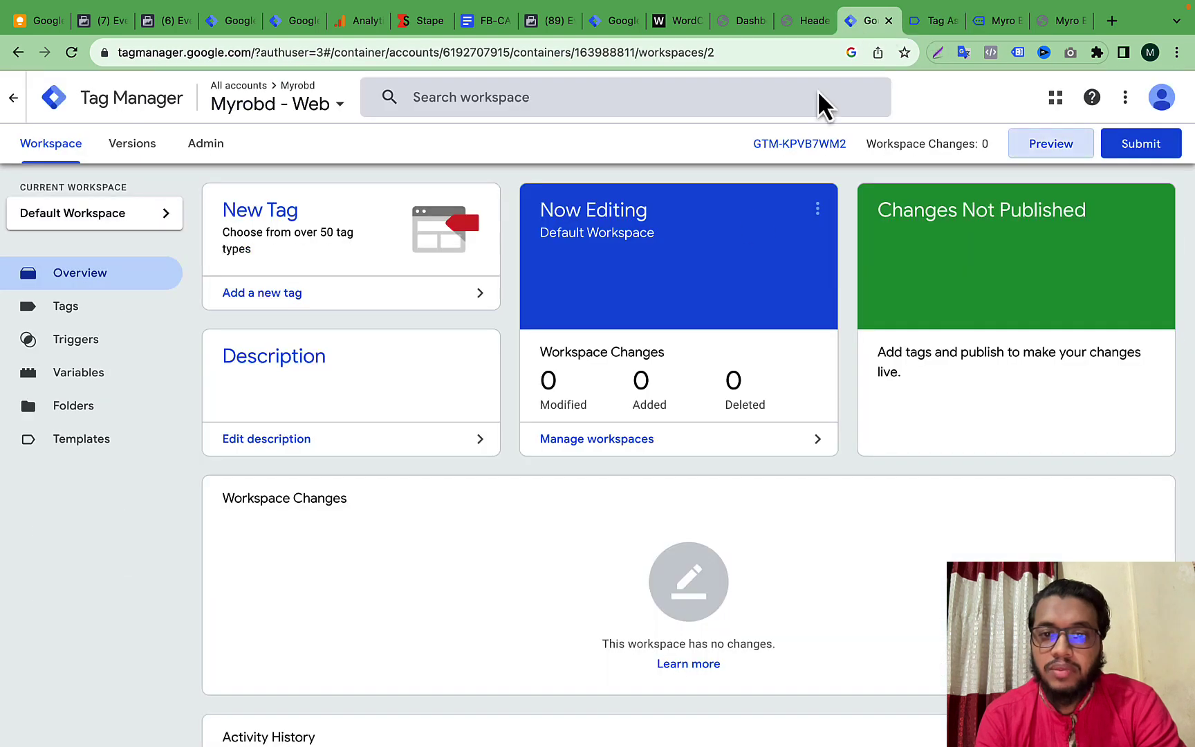
# - Examine the Google Tag Manager script in the Header section of WPCode's Global Header and Footer page
pyautogui.click(813, 31)
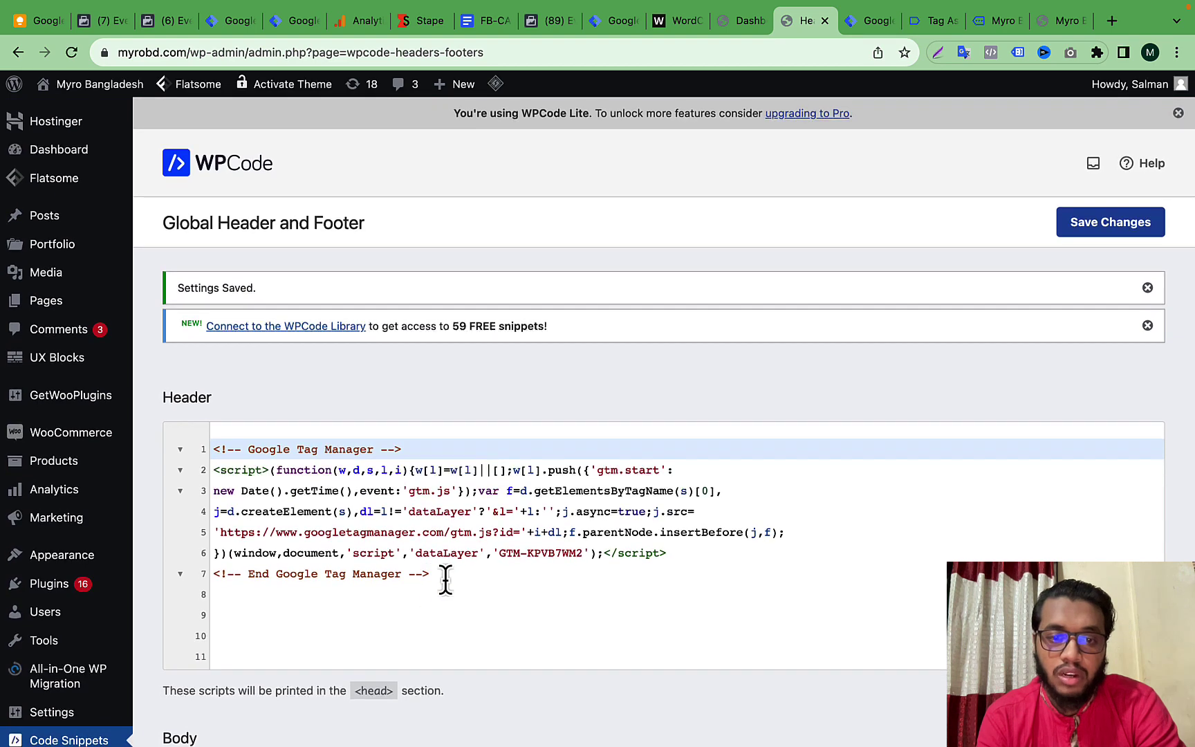
pyautogui.moveTo(446, 579); pyautogui.dragTo(208, 451)
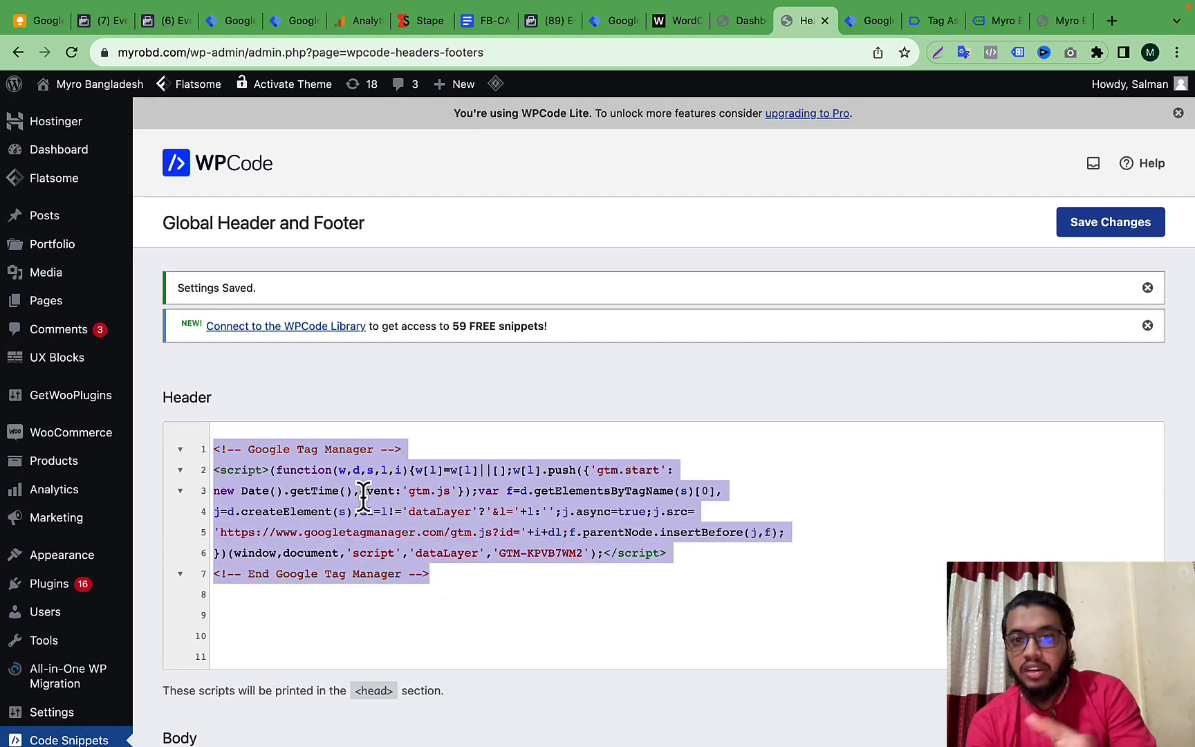
pyautogui.click(442, 577)
pyautogui.doubleClick(443, 577)
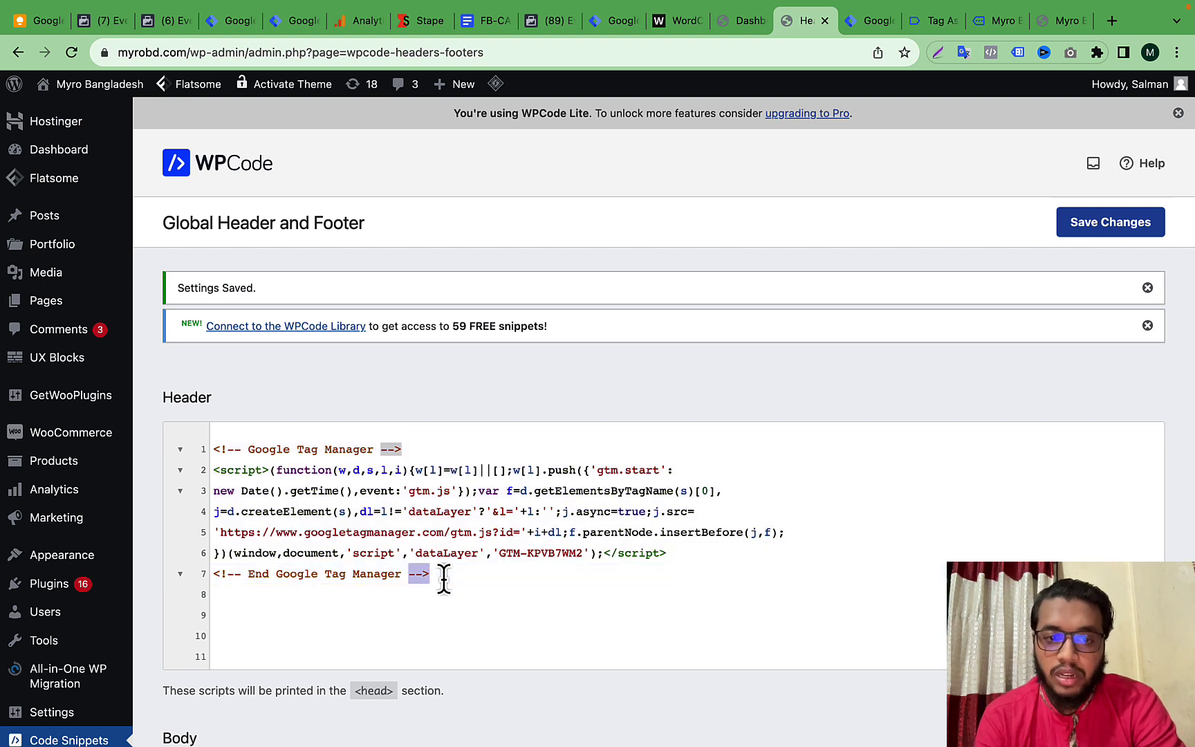
pyautogui.click(443, 579)
pyautogui.moveTo(443, 577); pyautogui.dragTo(210, 458)
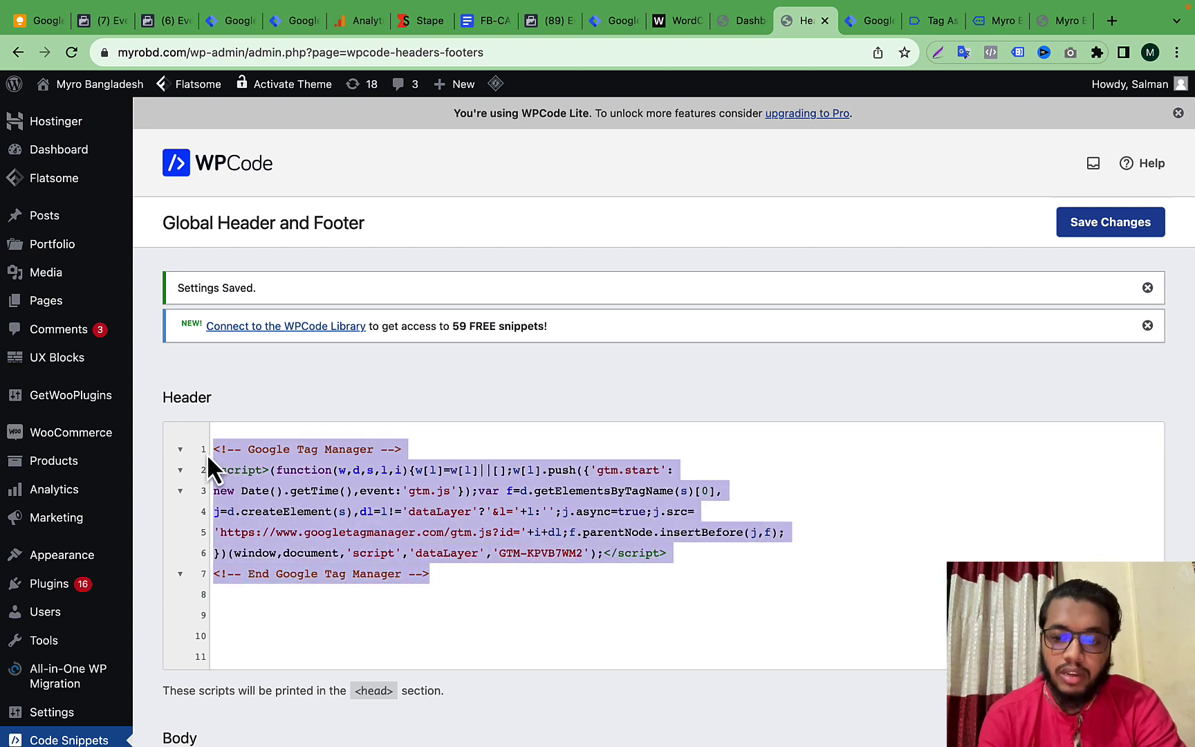
pyautogui.click(551, 470)
# - Recheck the container workspace and the connected store, and display the summary's current Data Layer values in Tag Assistant
pyautogui.click(870, 25)
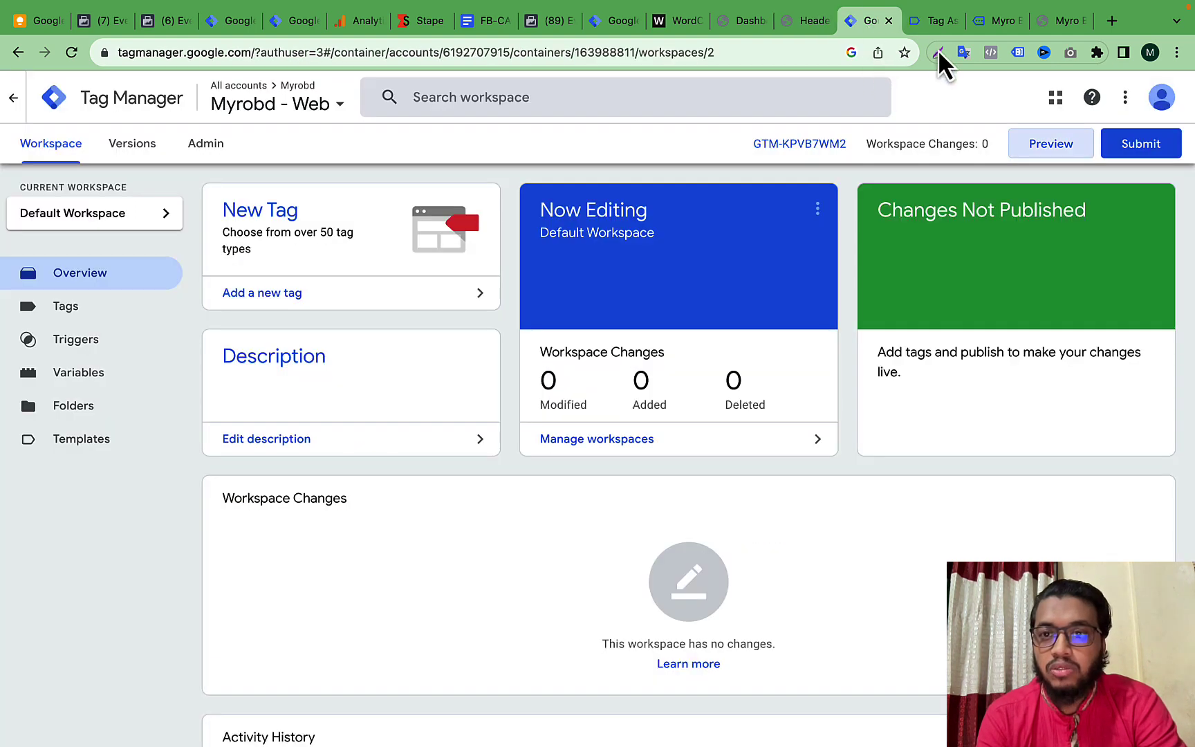
pyautogui.click(927, 20)
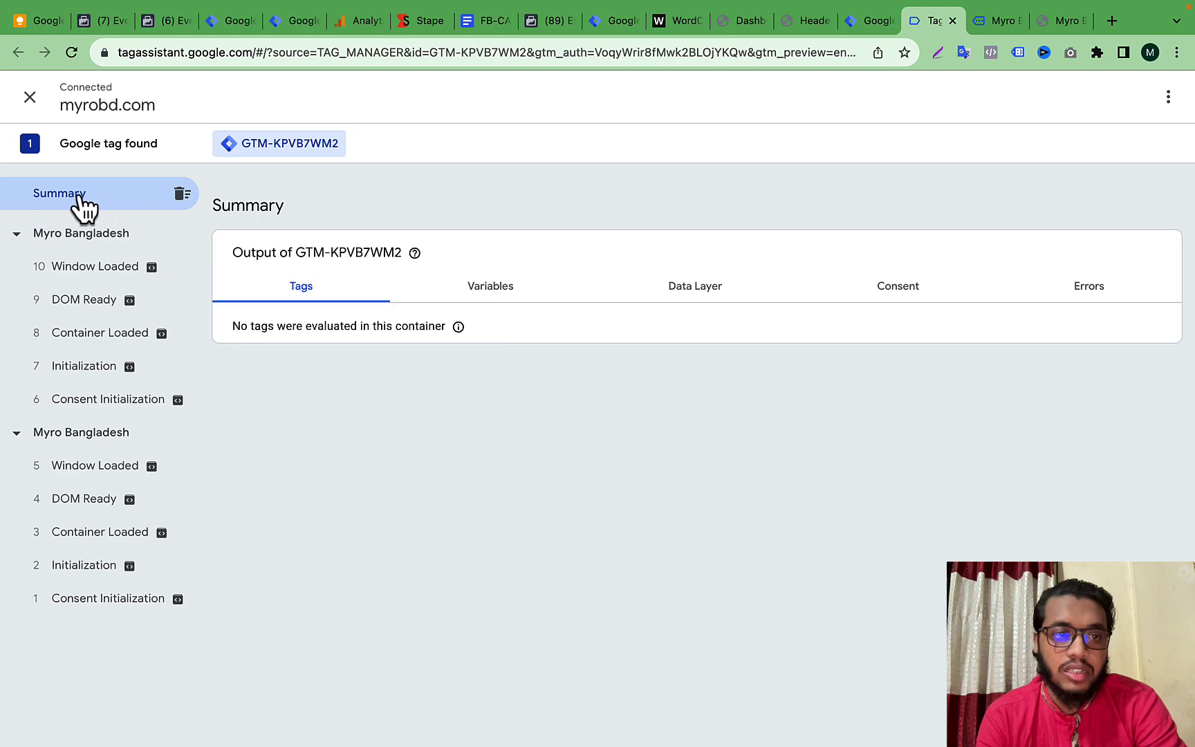
pyautogui.click(873, 28)
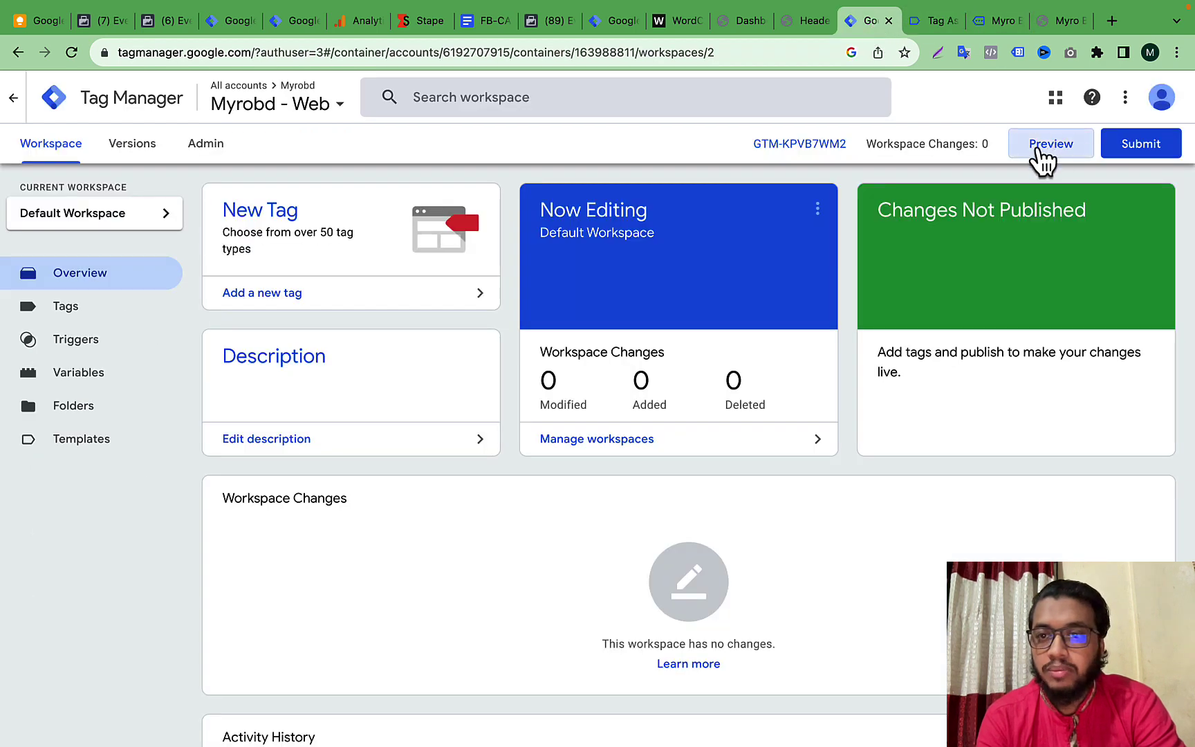
pyautogui.click(929, 22)
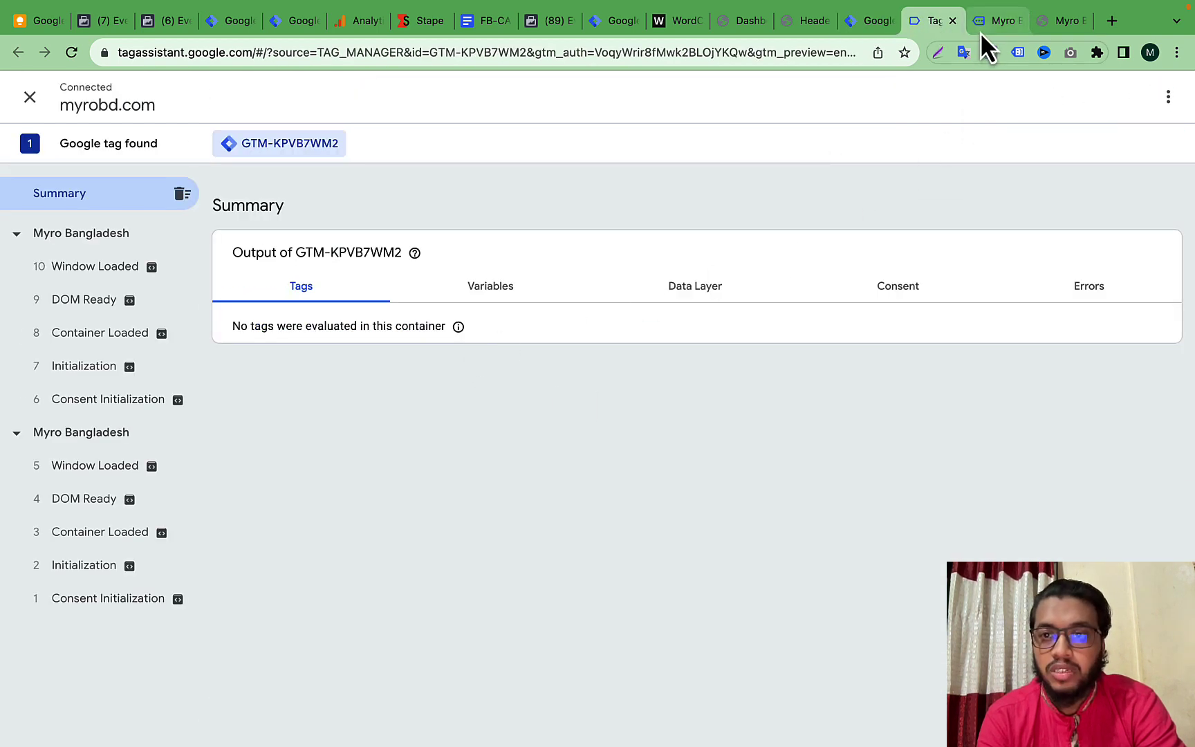
pyautogui.click(986, 28)
pyautogui.click(927, 28)
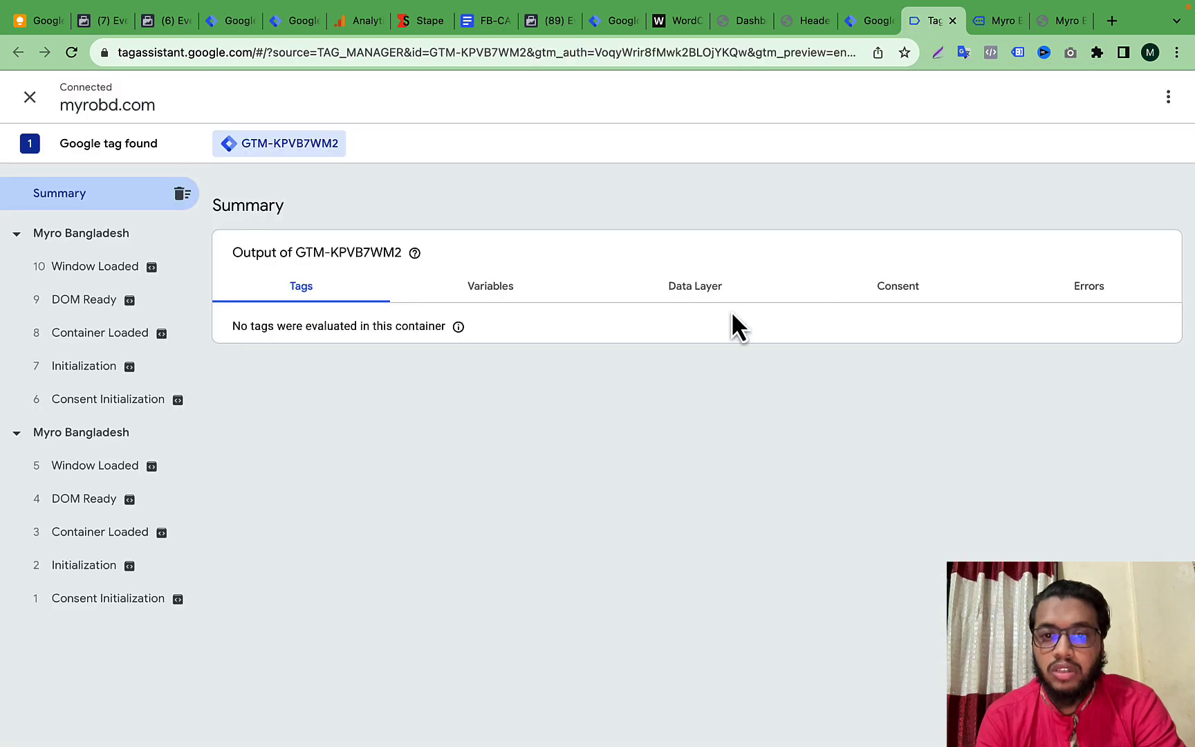
pyautogui.click(696, 300)
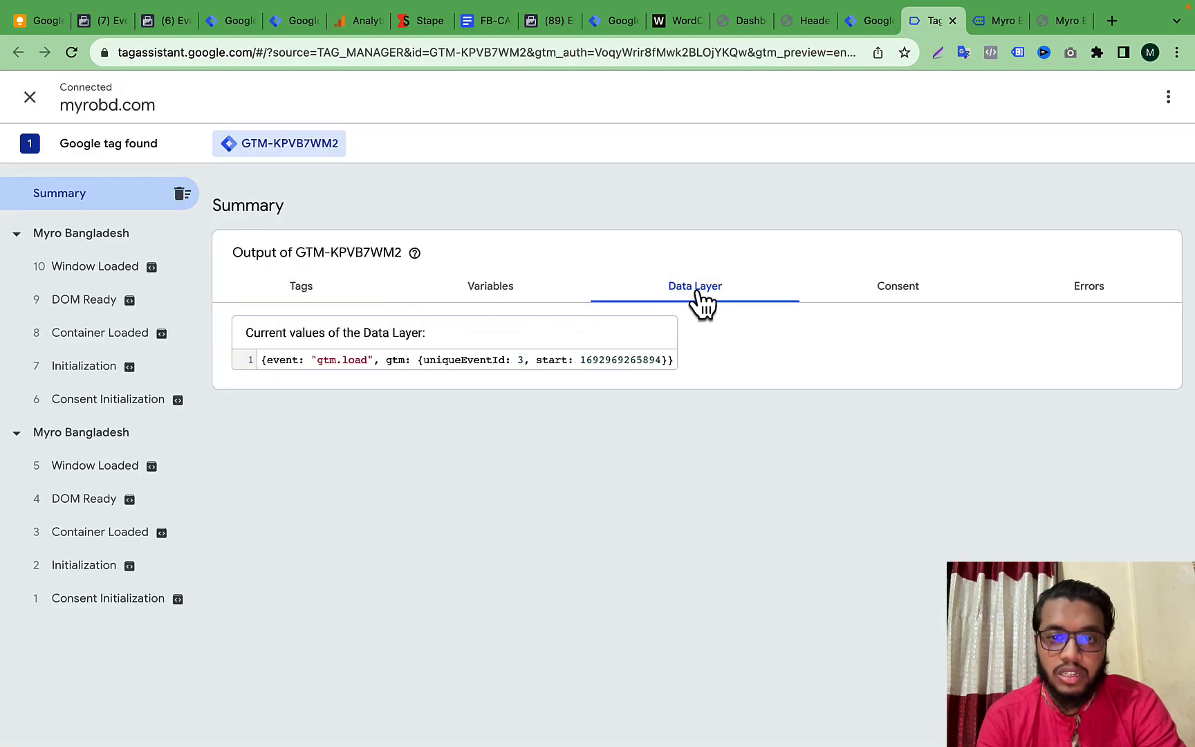
# - Open the Myro Zarah Black Brown Chappal product page from the storefront and check its events and Data Layer in Tag Assistant
pyautogui.click(990, 22)
pyautogui.scroll(-10, 705, 392)
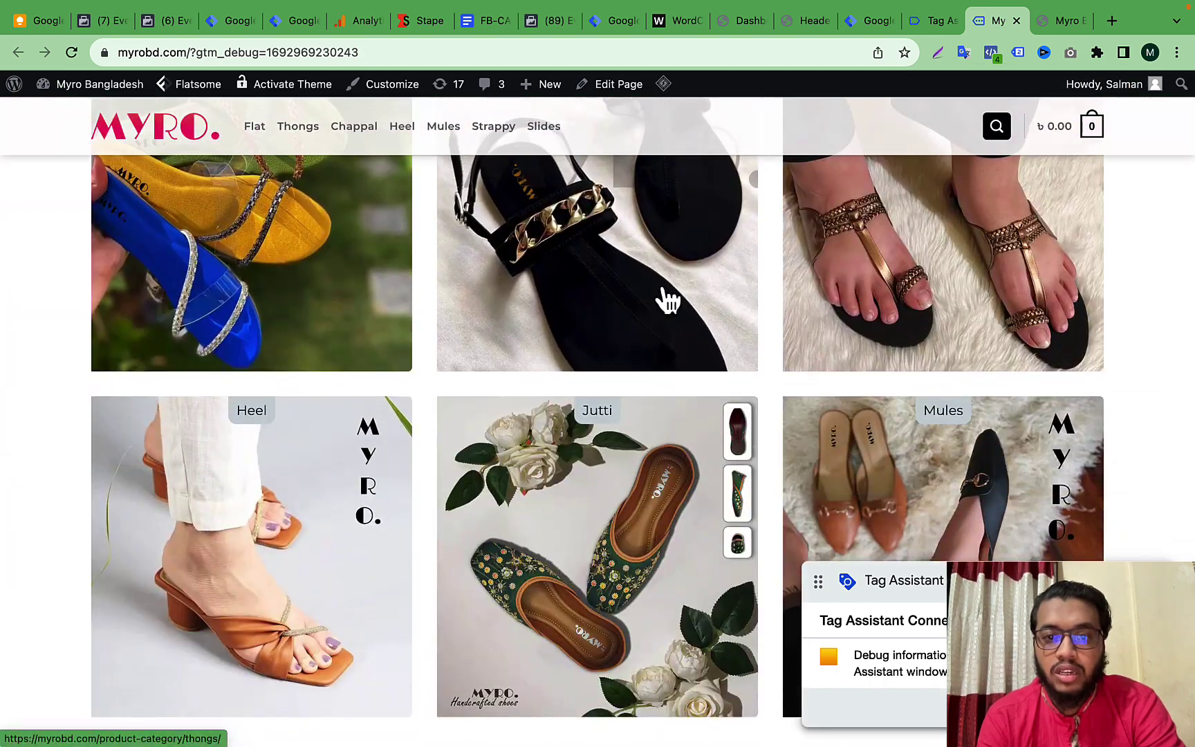
pyautogui.scroll(-8, 668, 299)
pyautogui.click(648, 356)
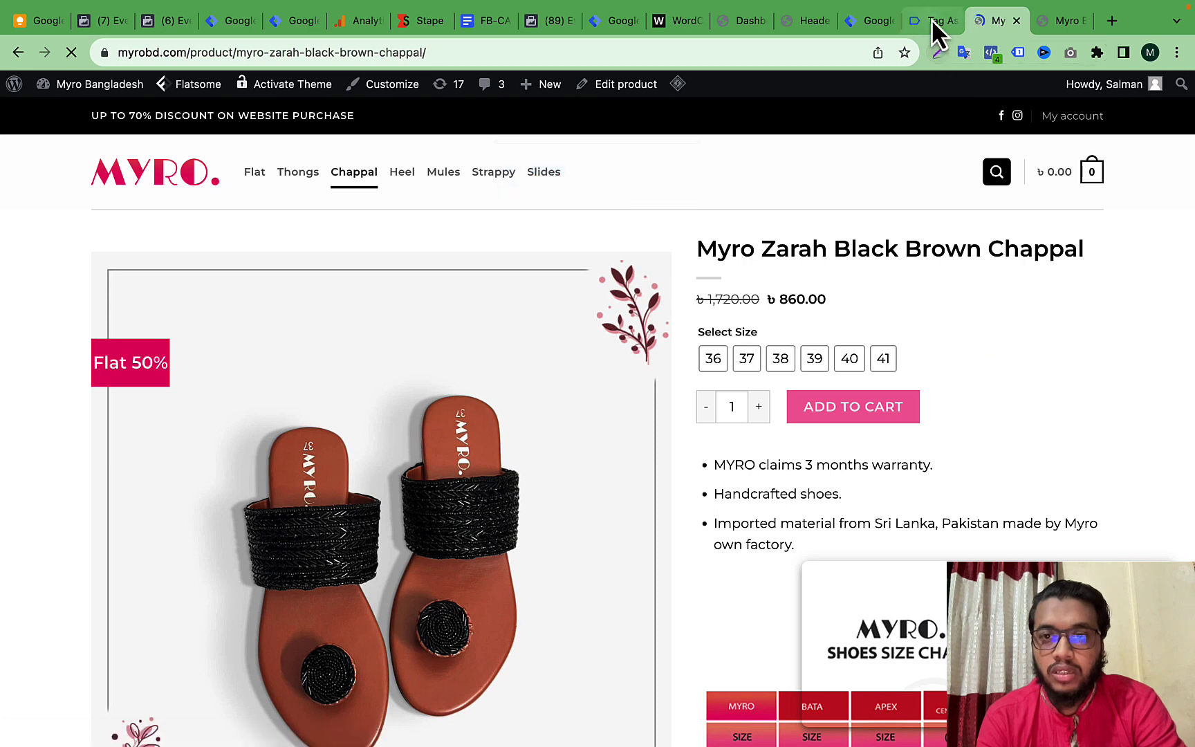
pyautogui.click(931, 19)
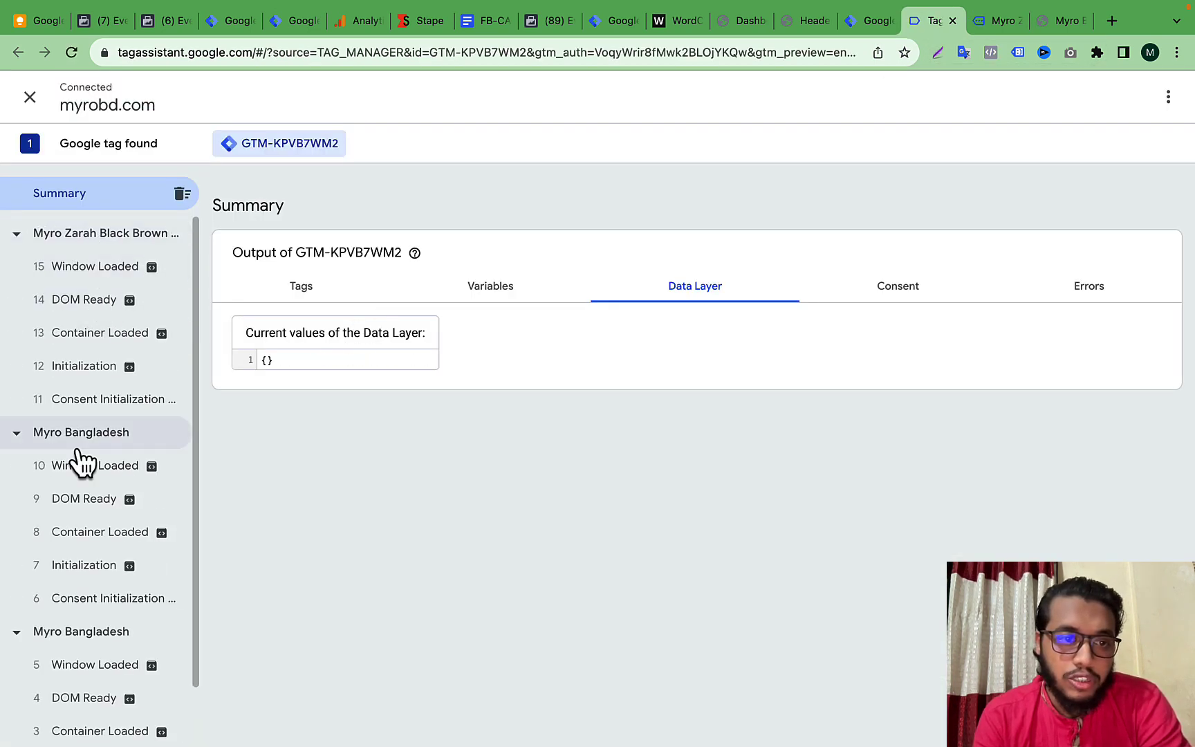
# - Add one Myro Zarah Black Brown Chappal in size 39 to the cart
pyautogui.click(998, 21)
pyautogui.scroll(-3, 804, 411)
pyautogui.click(815, 244)
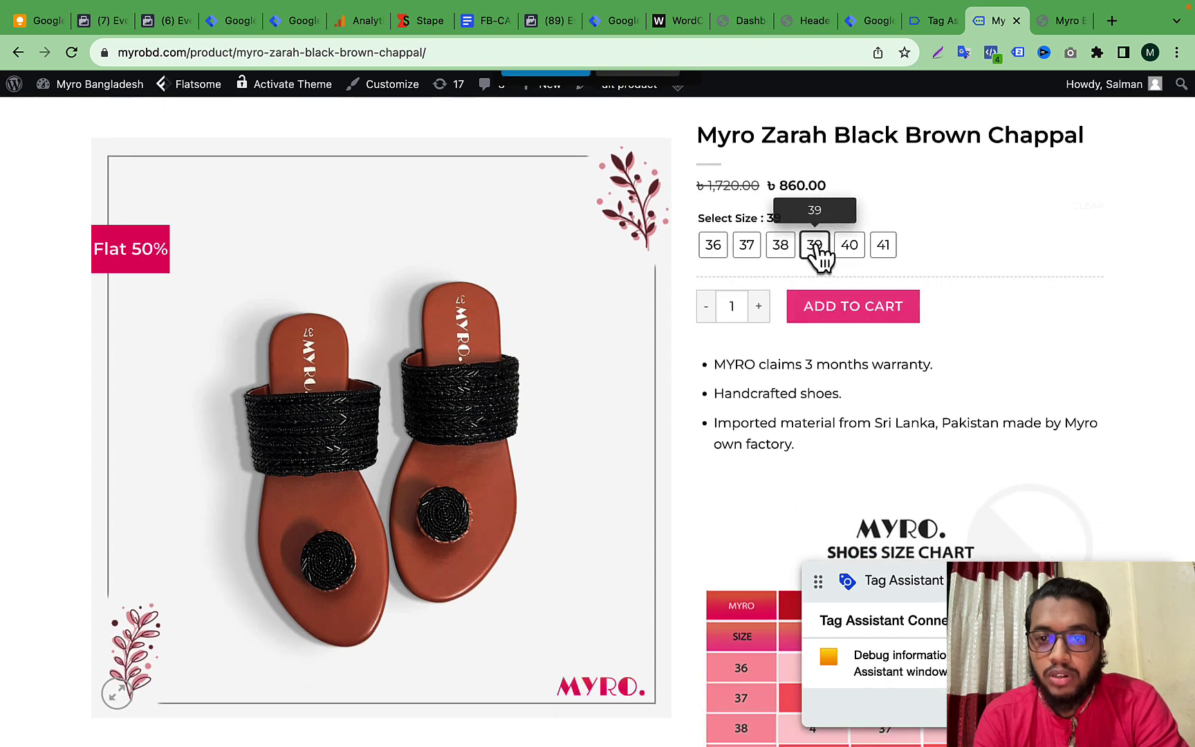
pyautogui.click(845, 313)
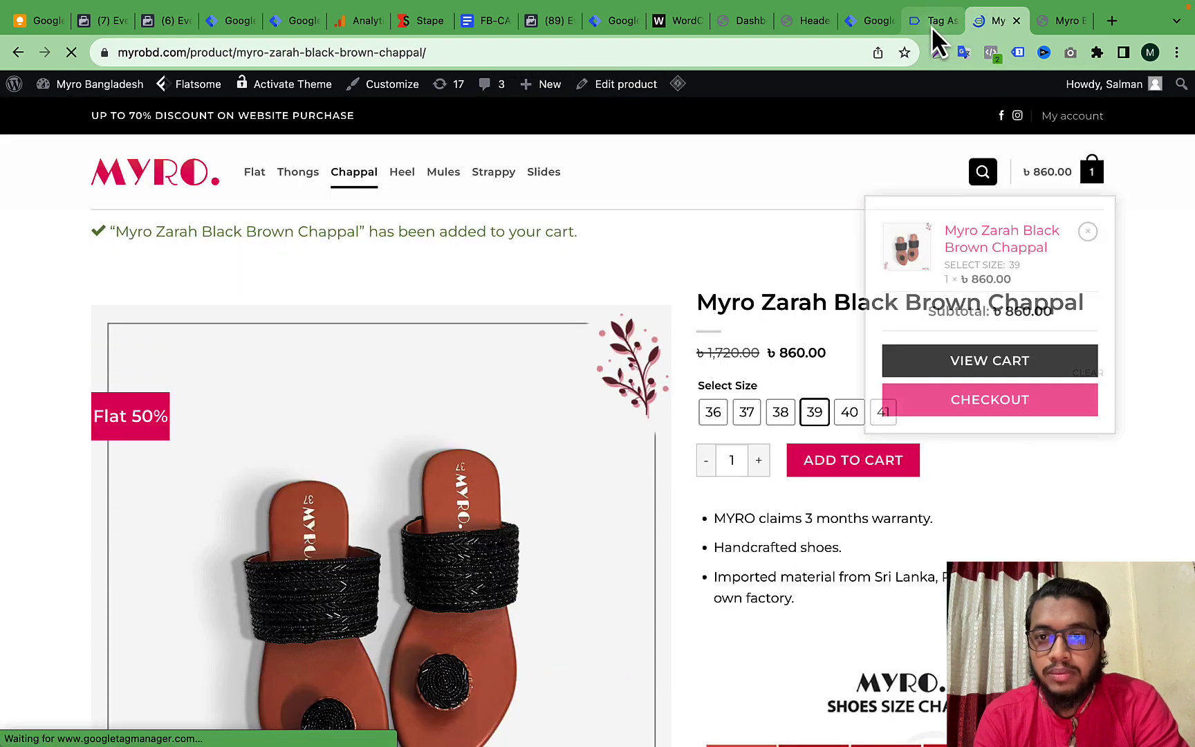
# - Compare Tag Assistant's current Data Layer values with the product details on the Myro Zarah Black Brown Chappal page
pyautogui.click(931, 22)
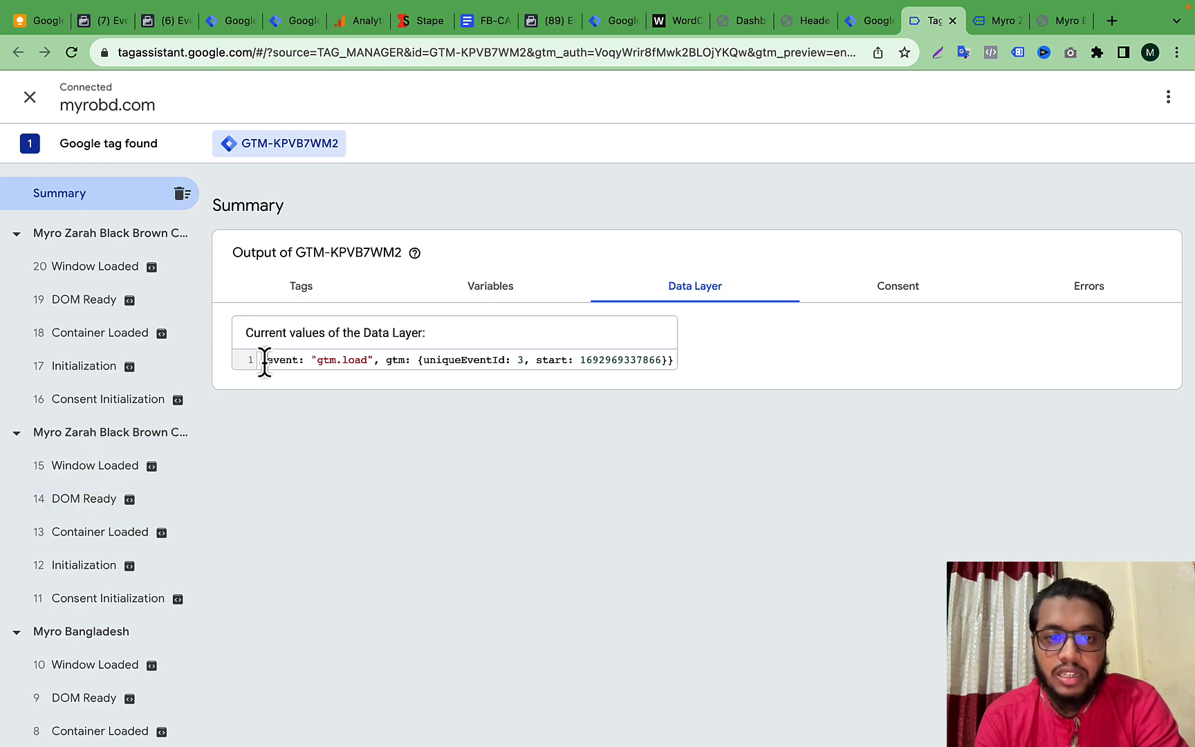
pyautogui.moveTo(264, 361); pyautogui.dragTo(666, 368)
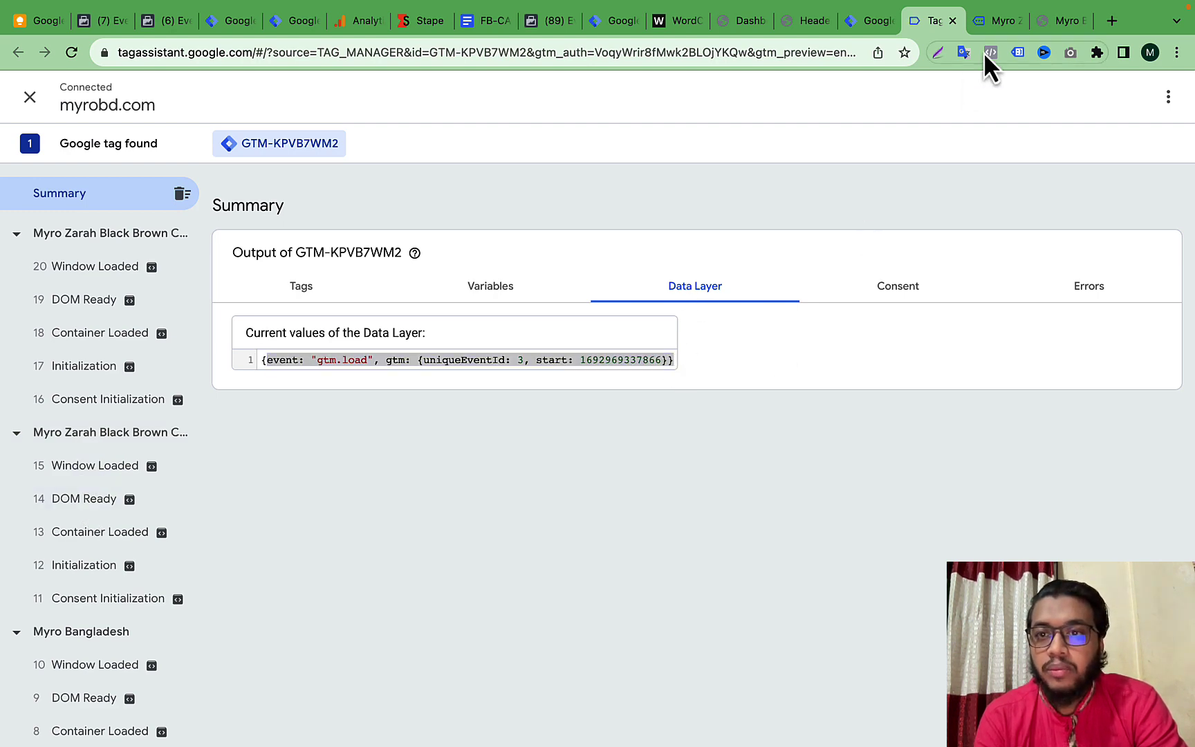
pyautogui.click(990, 21)
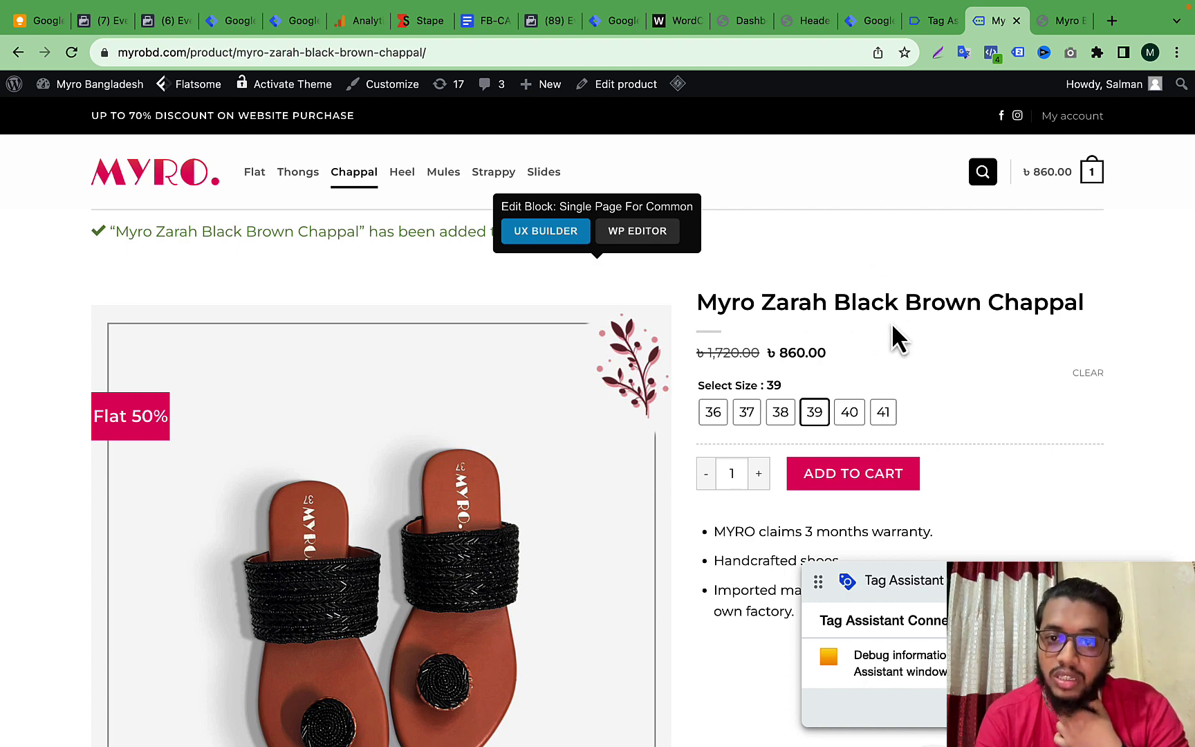
pyautogui.tripleClick(926, 301)
pyautogui.click(927, 21)
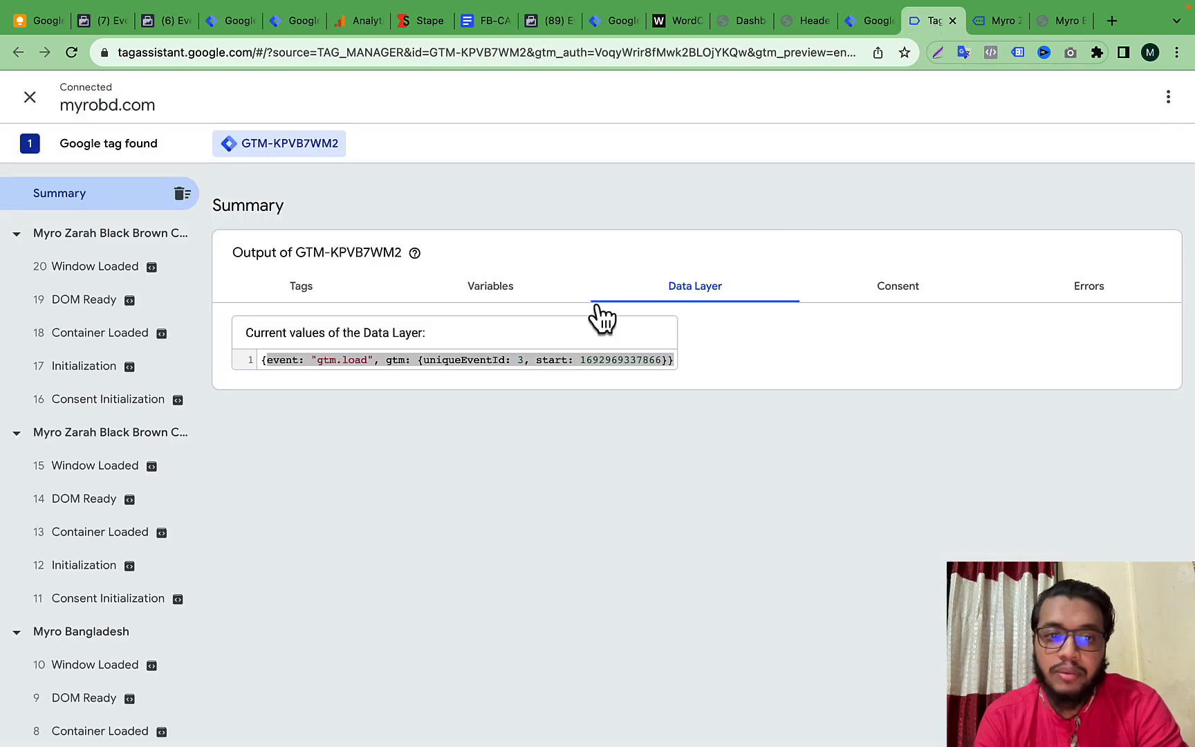
pyautogui.click(990, 23)
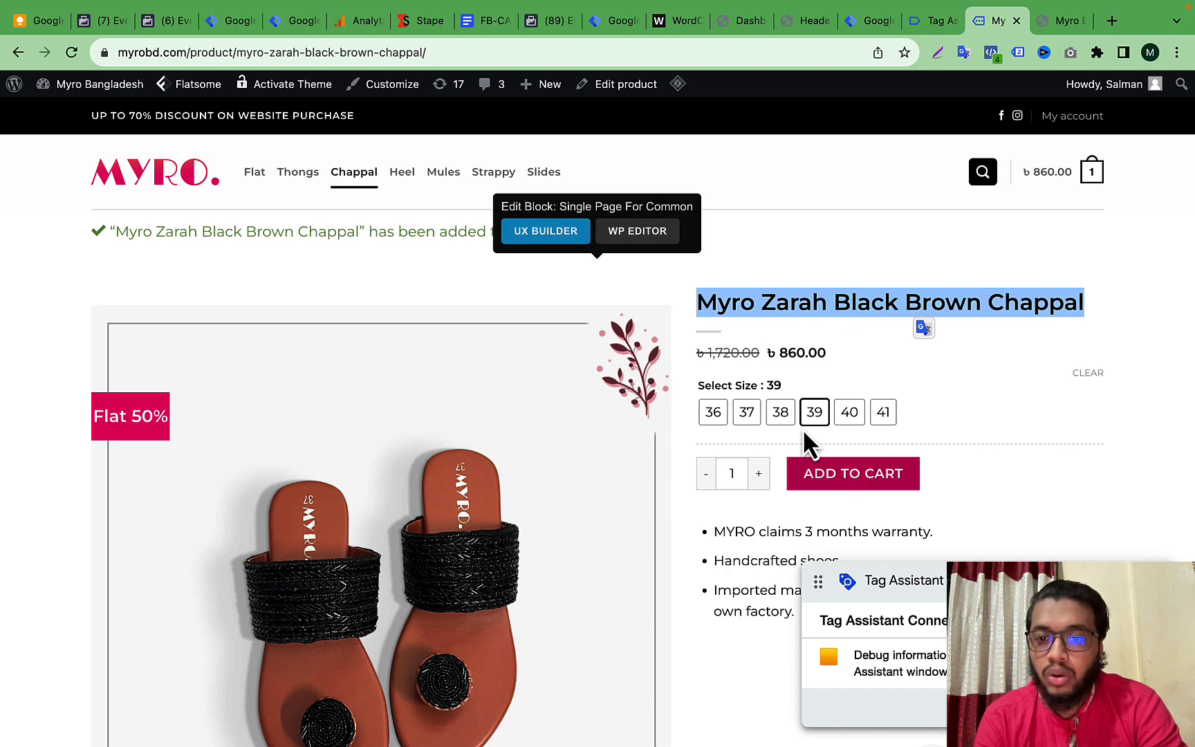
# - Review the Myro Zarah Black Brown Chappal product page, open the shopping cart and remove this product from it
pyautogui.scroll(-4, 715, 475)
pyautogui.scroll(-10, 696, 617)
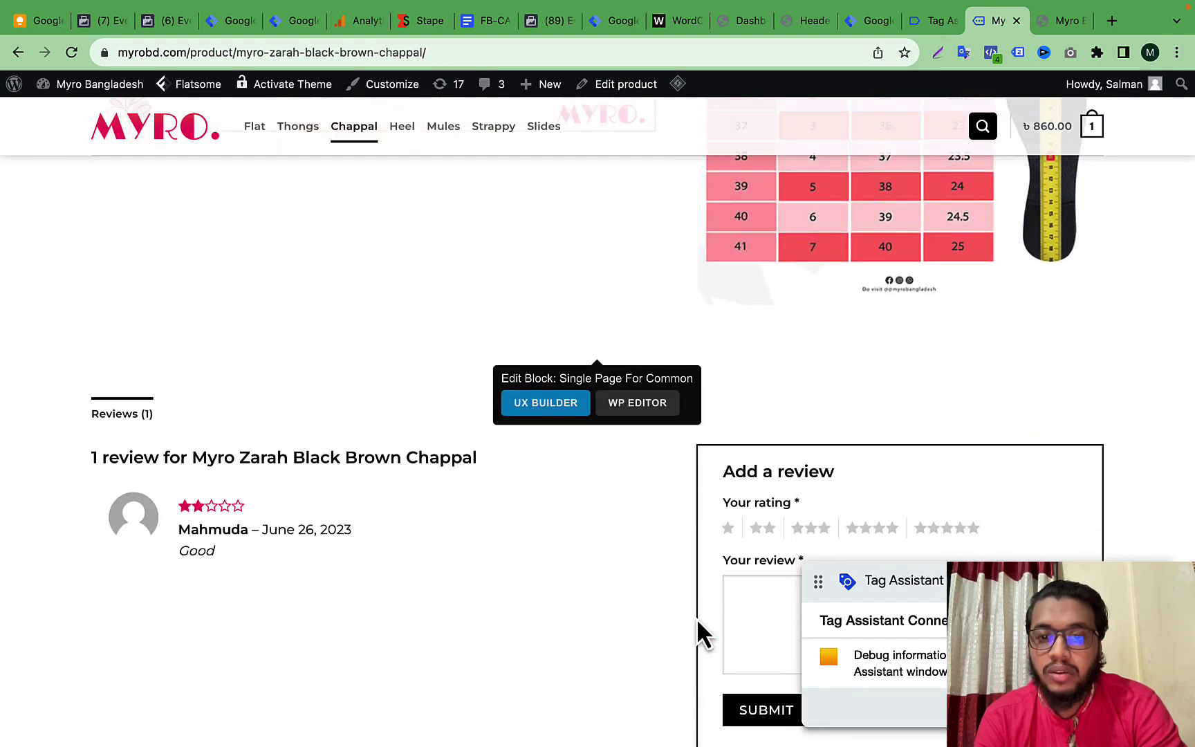
pyautogui.scroll(15, 834, 440)
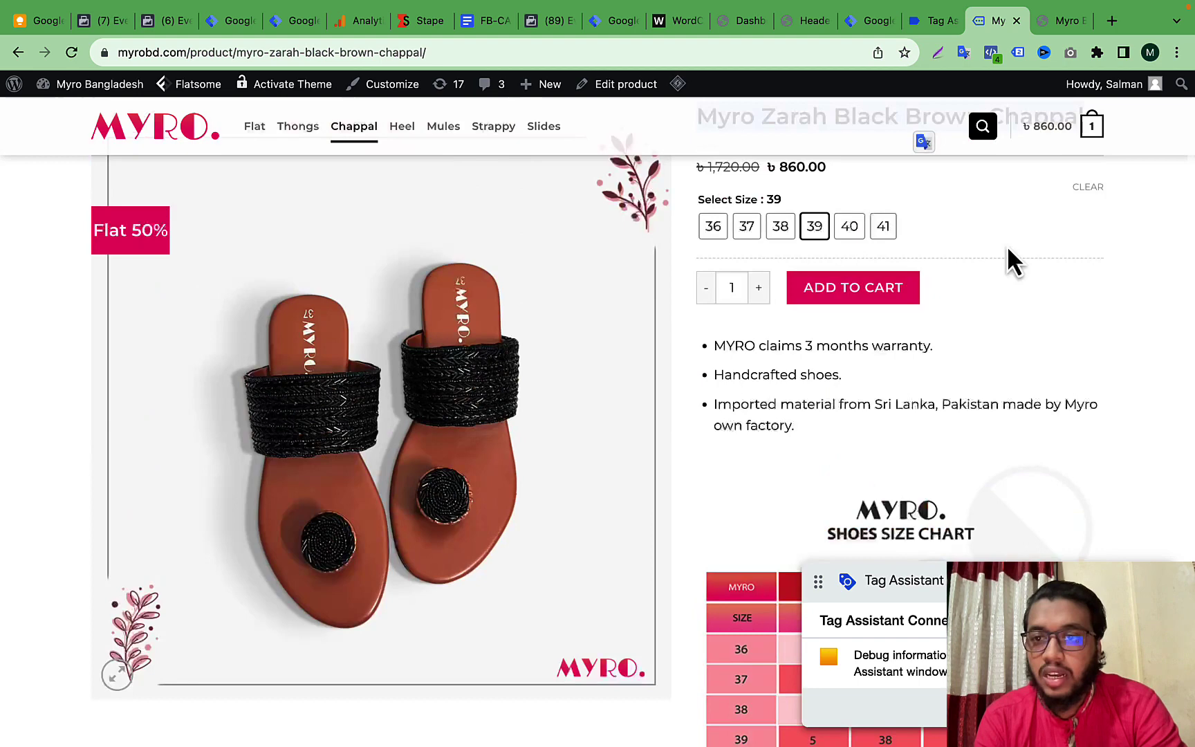
pyautogui.click(1092, 136)
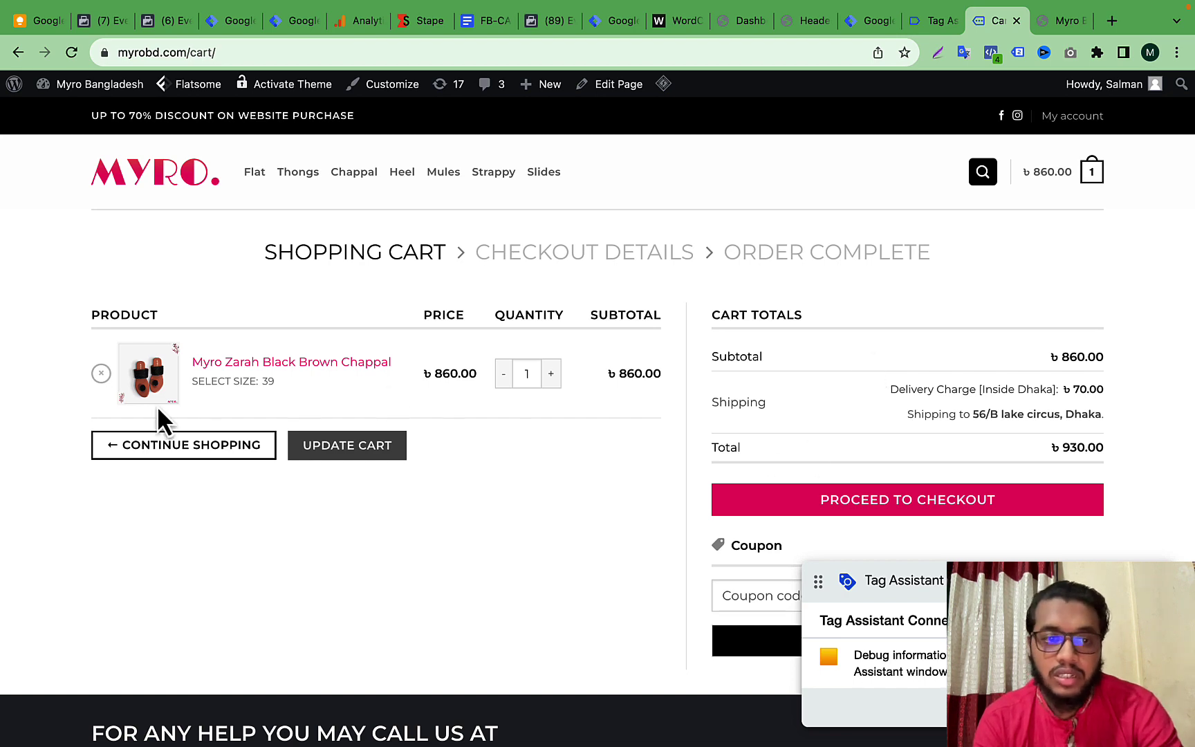
pyautogui.click(101, 374)
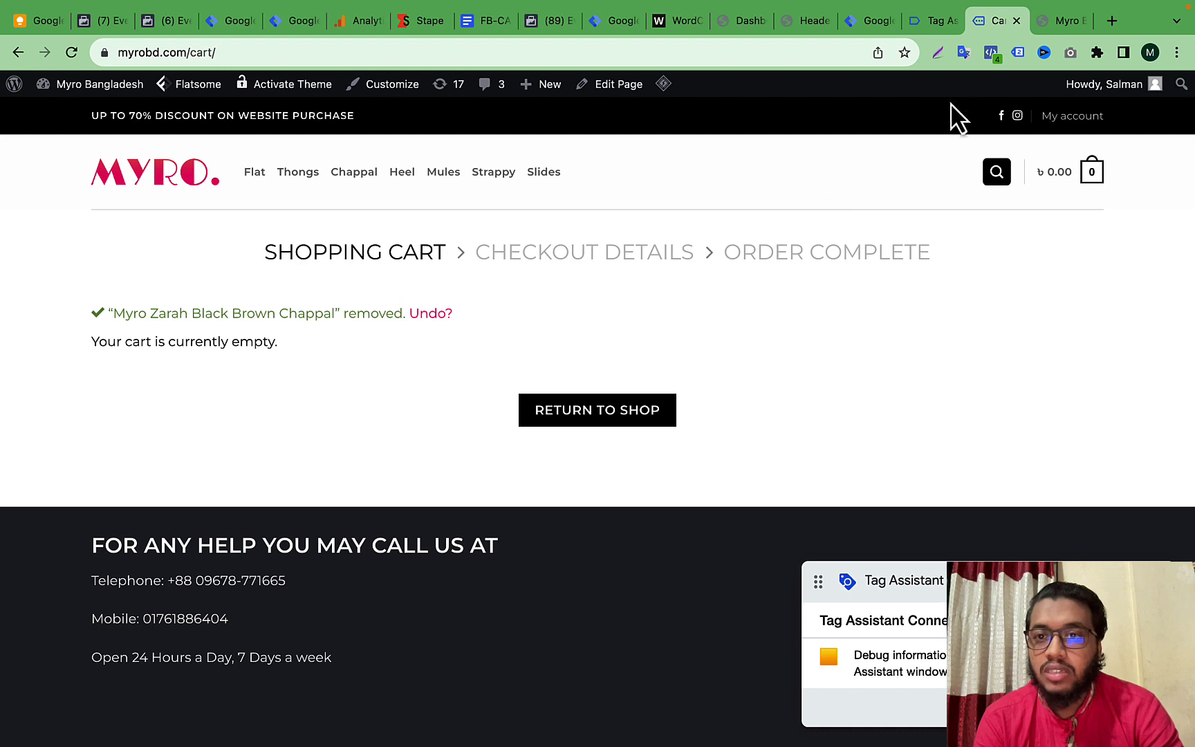
# - Check the summary's tags and the current Data Layer values, including uniqueEventId, for the web container in Tag Assistant
pyautogui.click(930, 22)
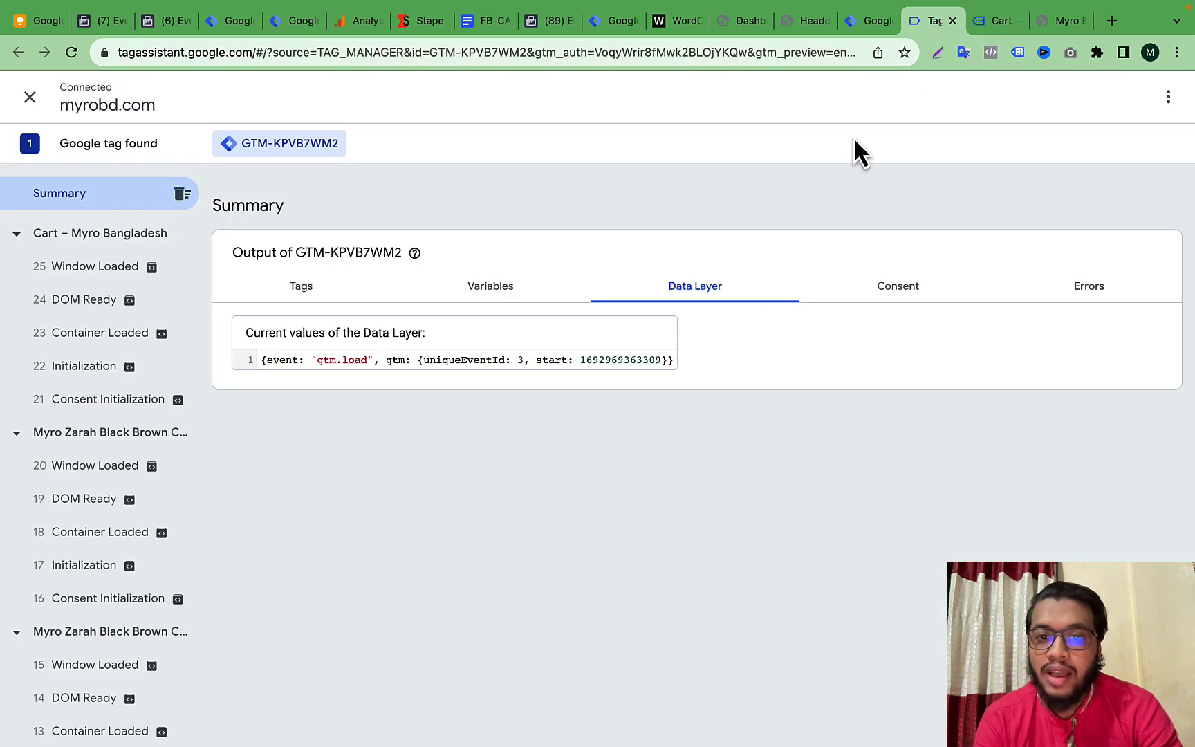
pyautogui.click(312, 291)
pyautogui.click(869, 22)
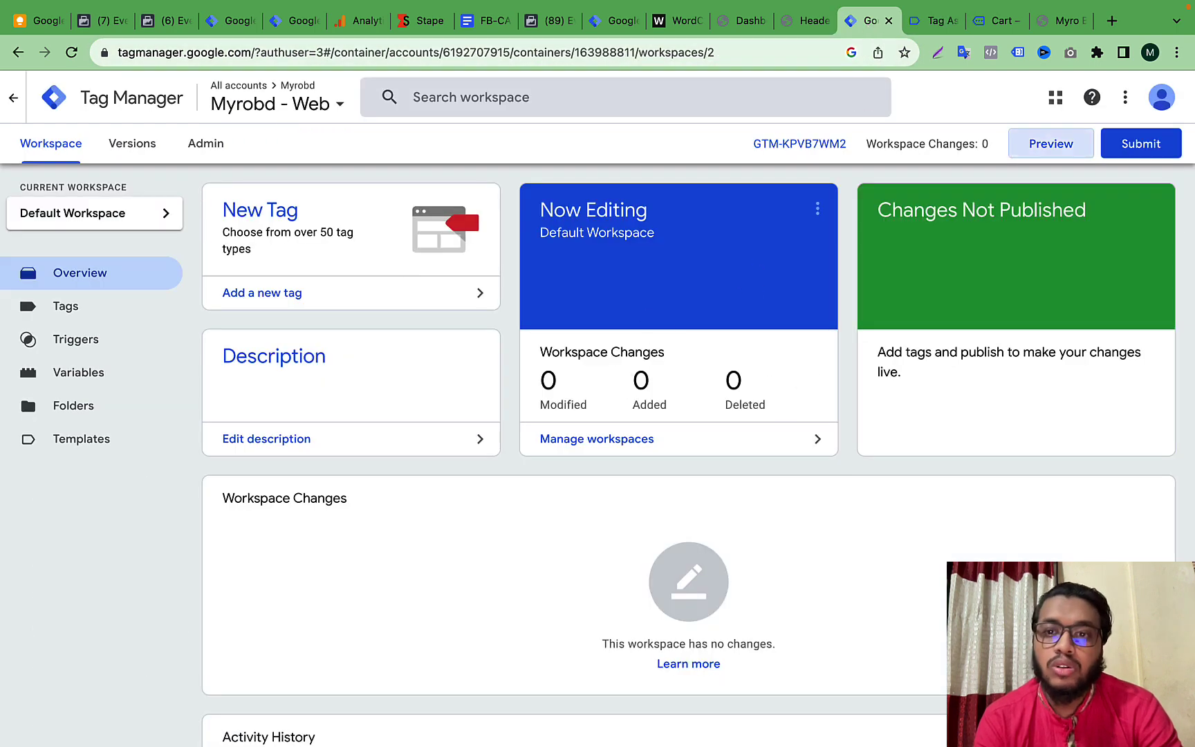
pyautogui.click(930, 22)
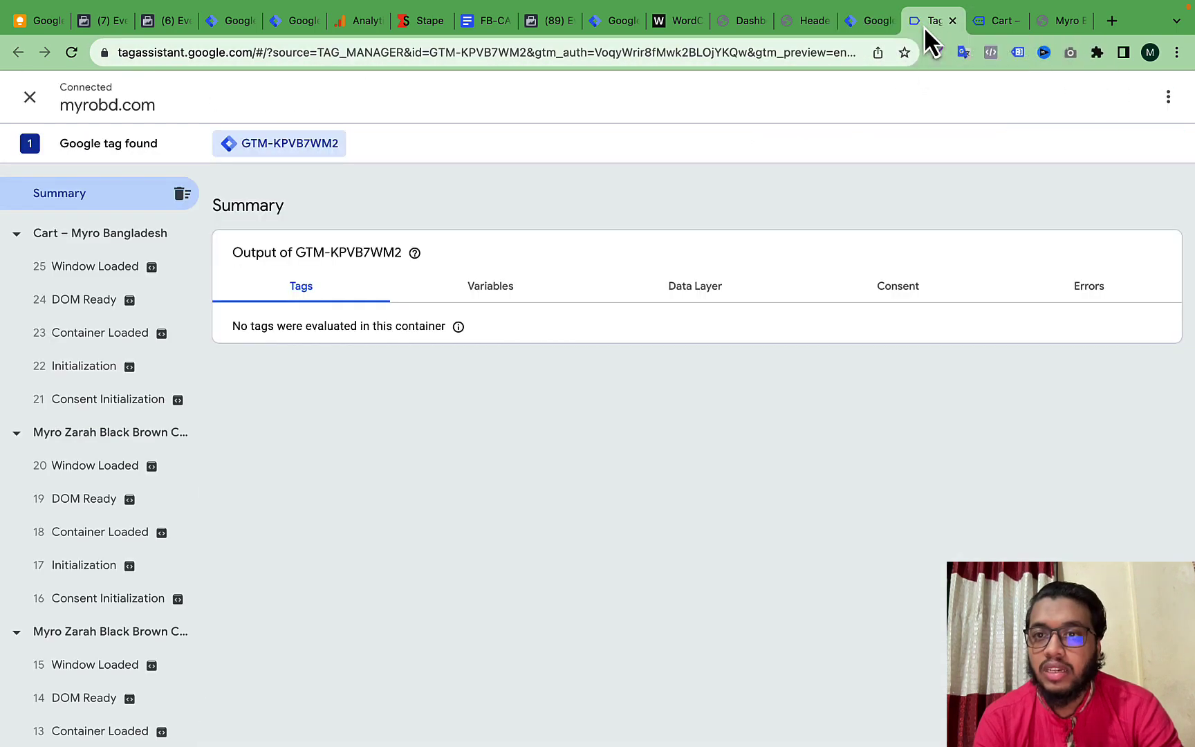
pyautogui.click(688, 289)
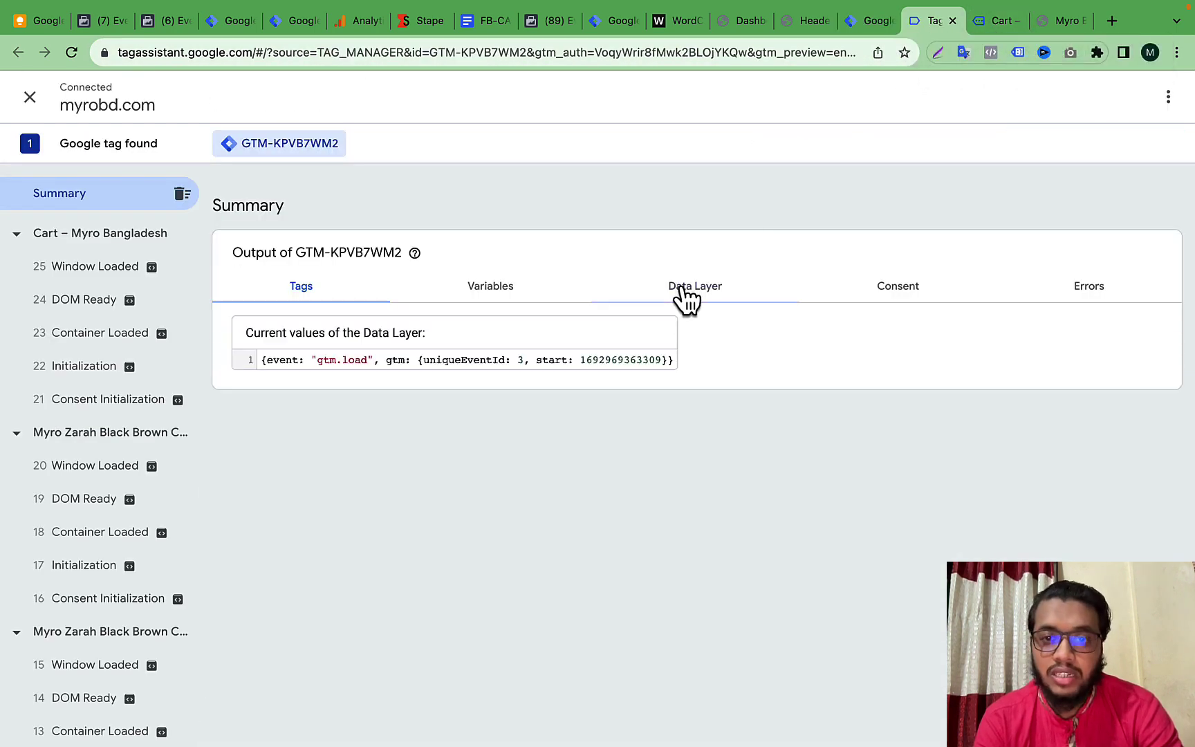
pyautogui.tripleClick(373, 359)
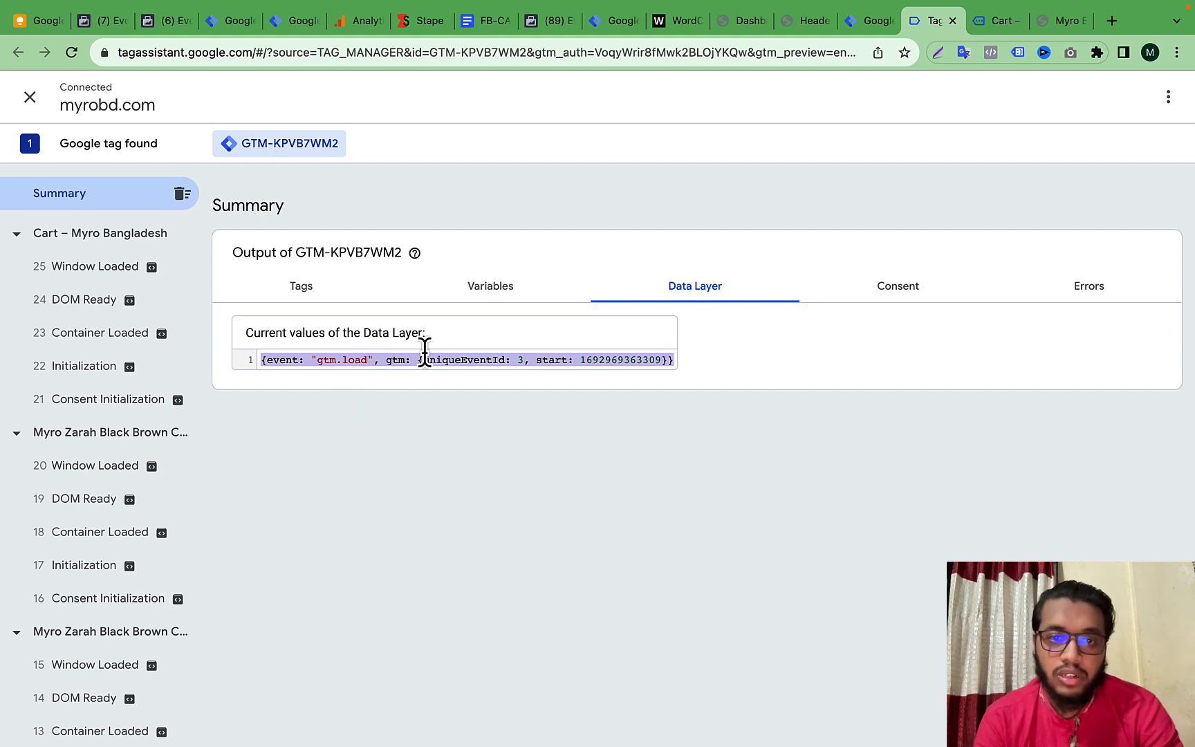
pyautogui.doubleClick(488, 360)
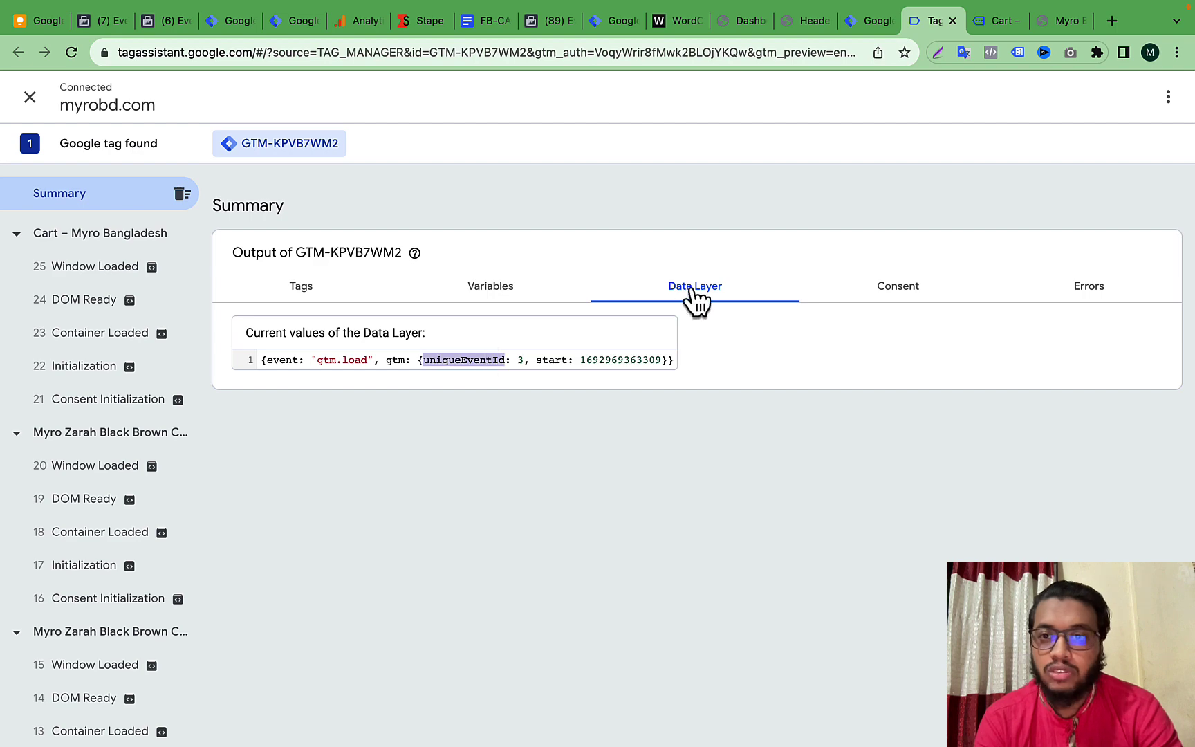
# - Return from the empty shopping cart to the store's home page
pyautogui.click(996, 21)
pyautogui.click(925, 20)
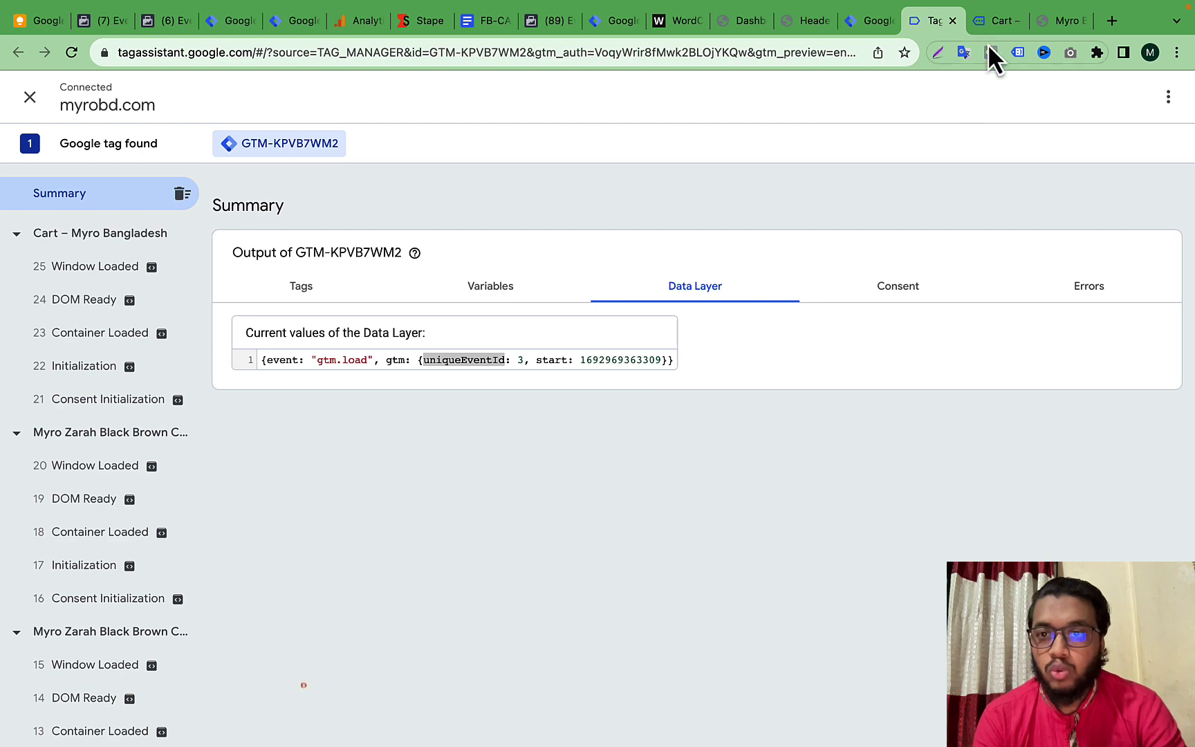
pyautogui.click(988, 22)
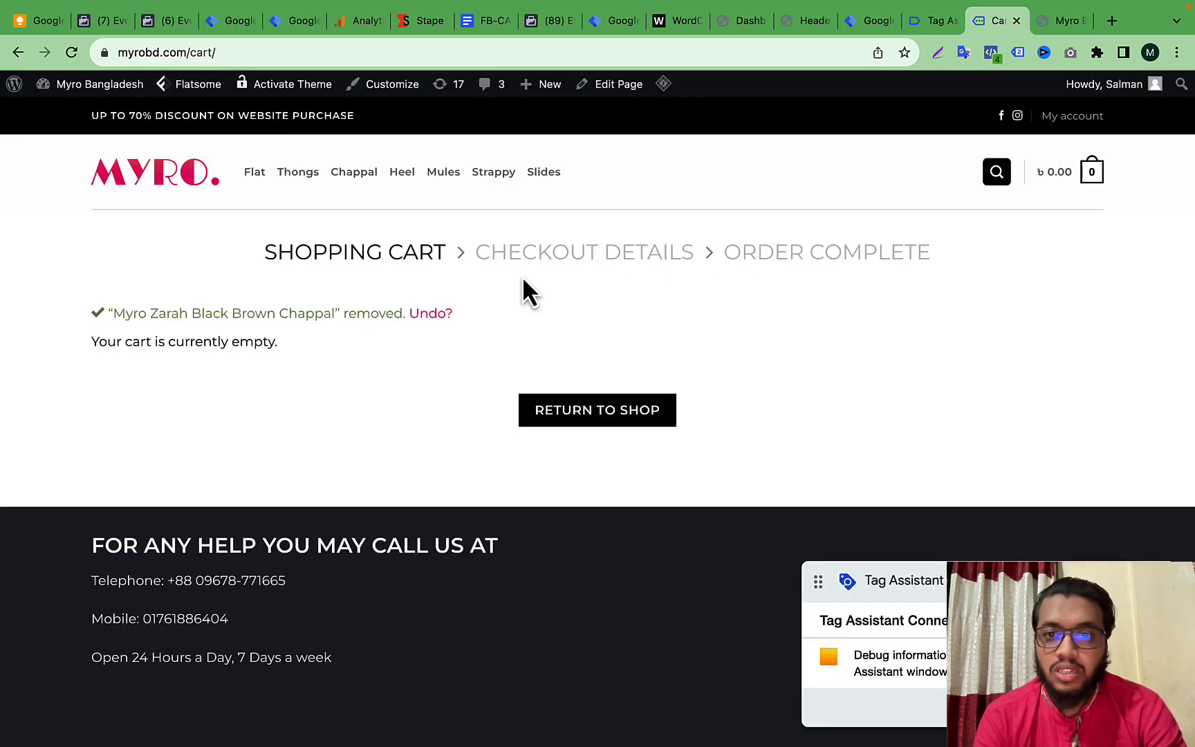
pyautogui.click(181, 190)
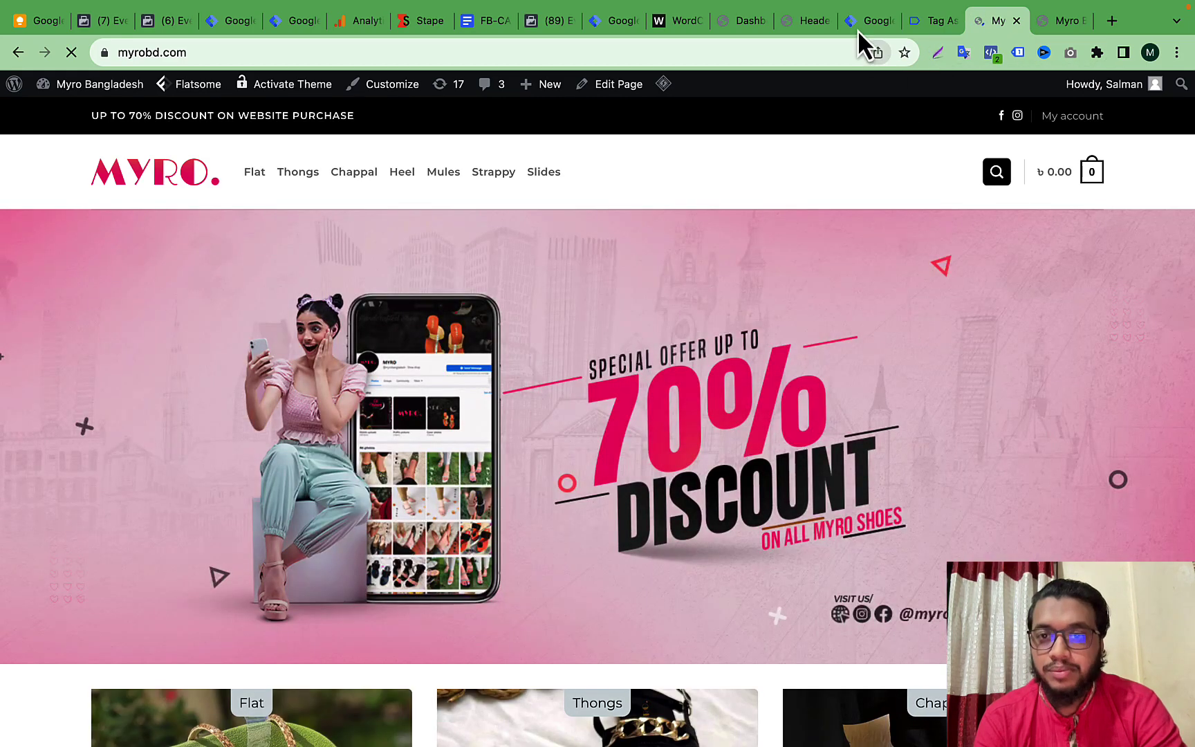
# - Open the page for adding new plugins in the site's WordPress admin
pyautogui.click(857, 22)
pyautogui.click(802, 21)
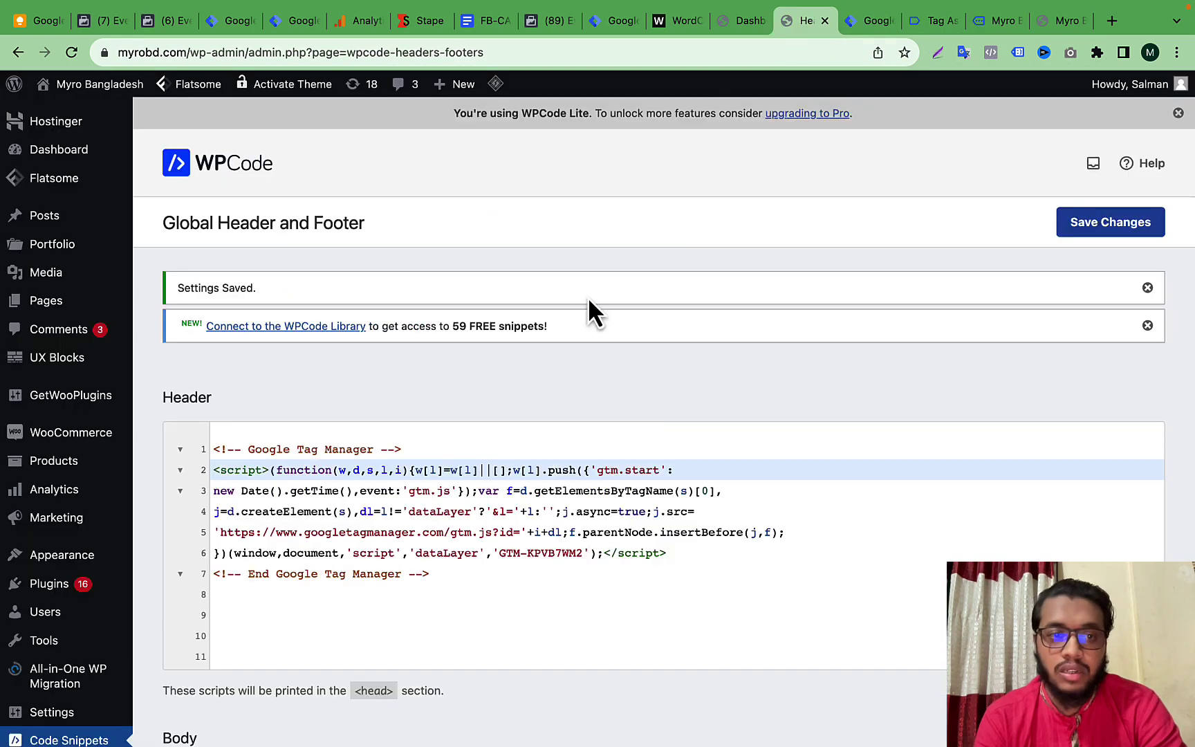
pyautogui.scroll(-8, 37, 608)
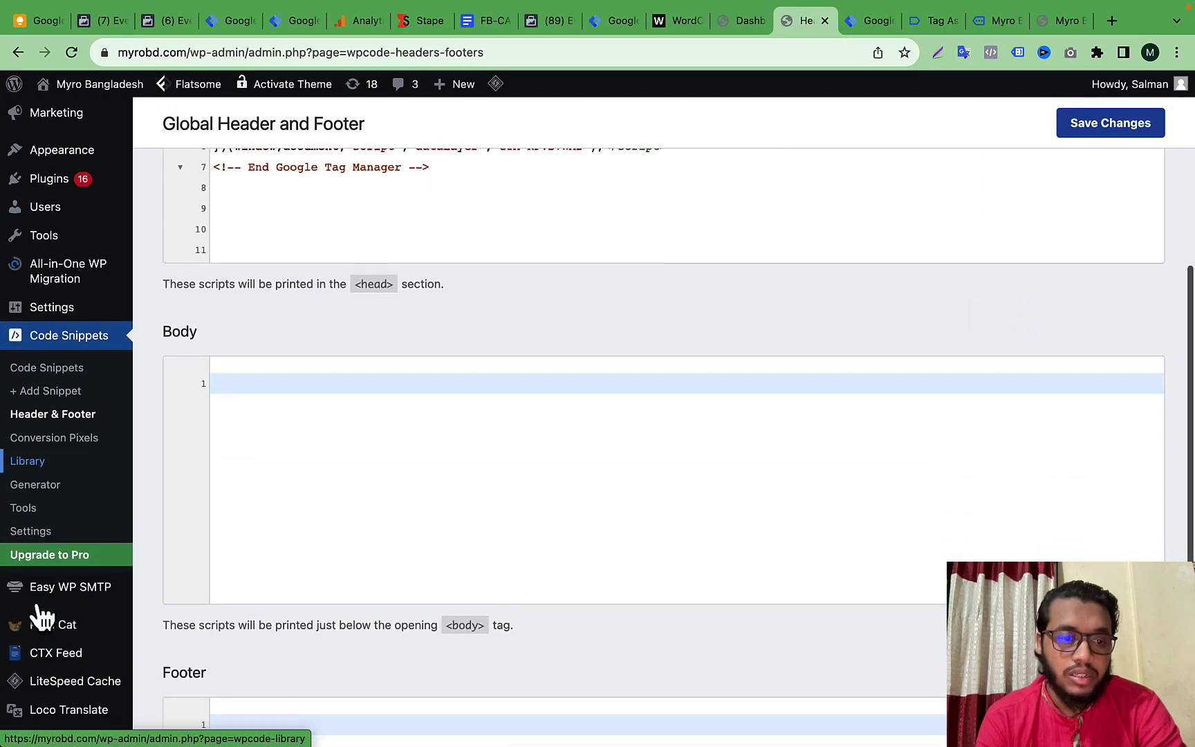
pyautogui.scroll(3, 42, 325)
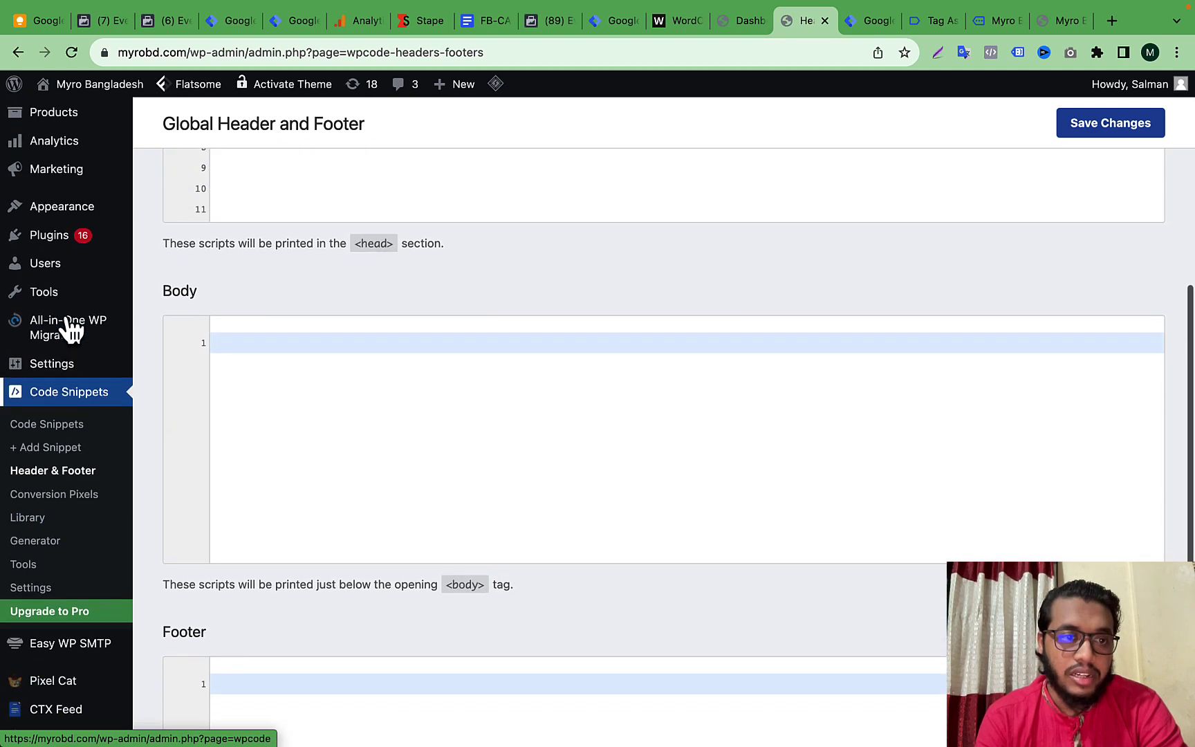
pyautogui.moveTo(69, 296)
pyautogui.click(172, 316)
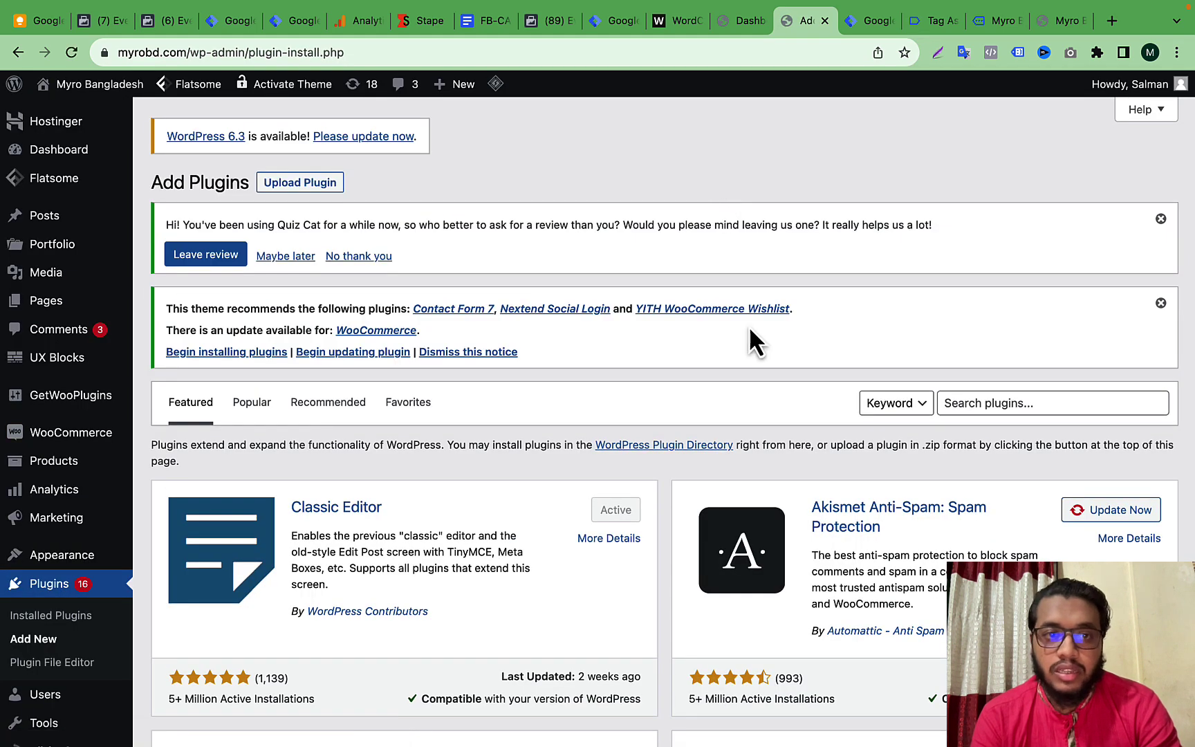
# - Search the plugin directory for gtm4wp and install the GTM4WP plugin
pyautogui.click(977, 402)
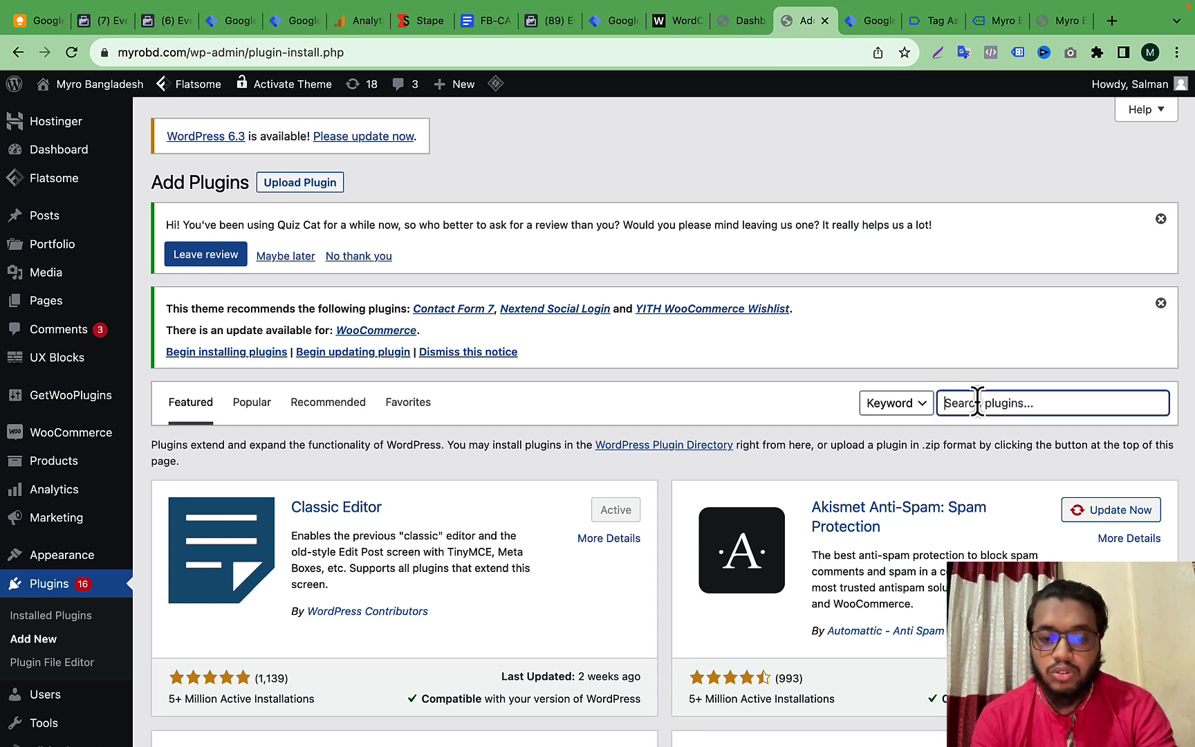
pyautogui.write('gtm4wp')
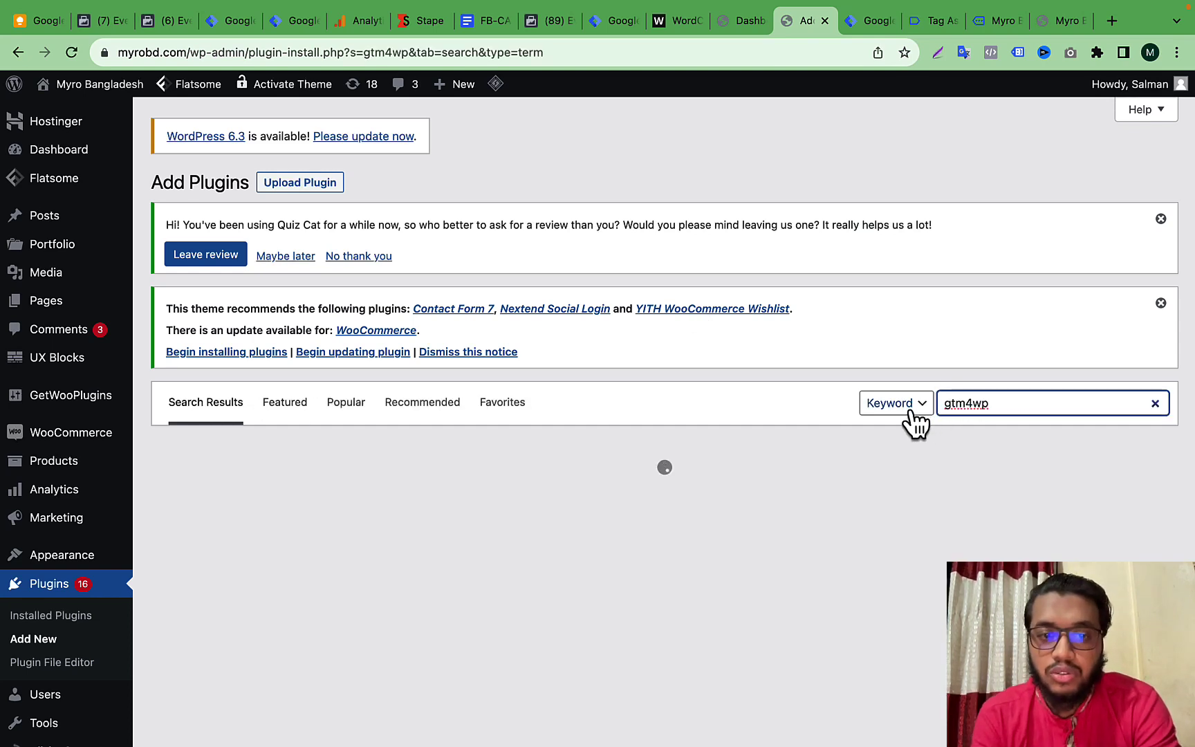
pyautogui.scroll(-3, 910, 421)
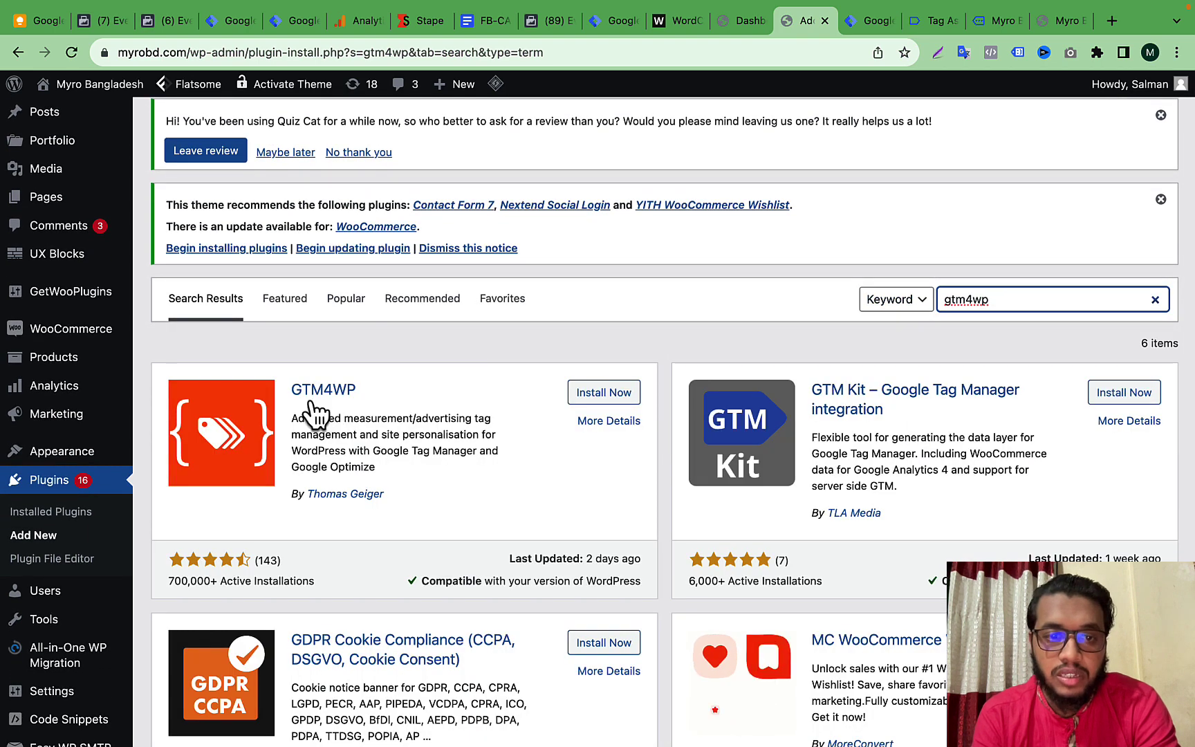
pyautogui.click(612, 394)
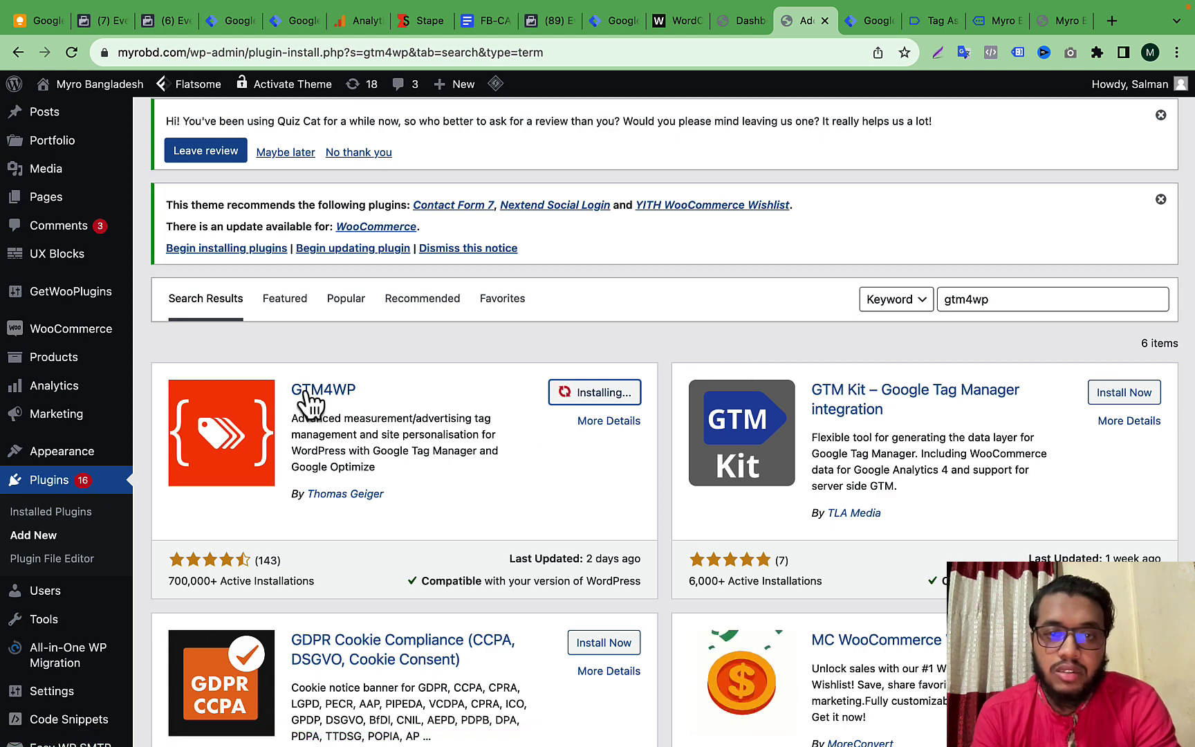
# - Examine the home page's current Data Layer values in Tag Assistant and recheck the web container's workspace overview
pyautogui.click(865, 20)
pyautogui.click(927, 20)
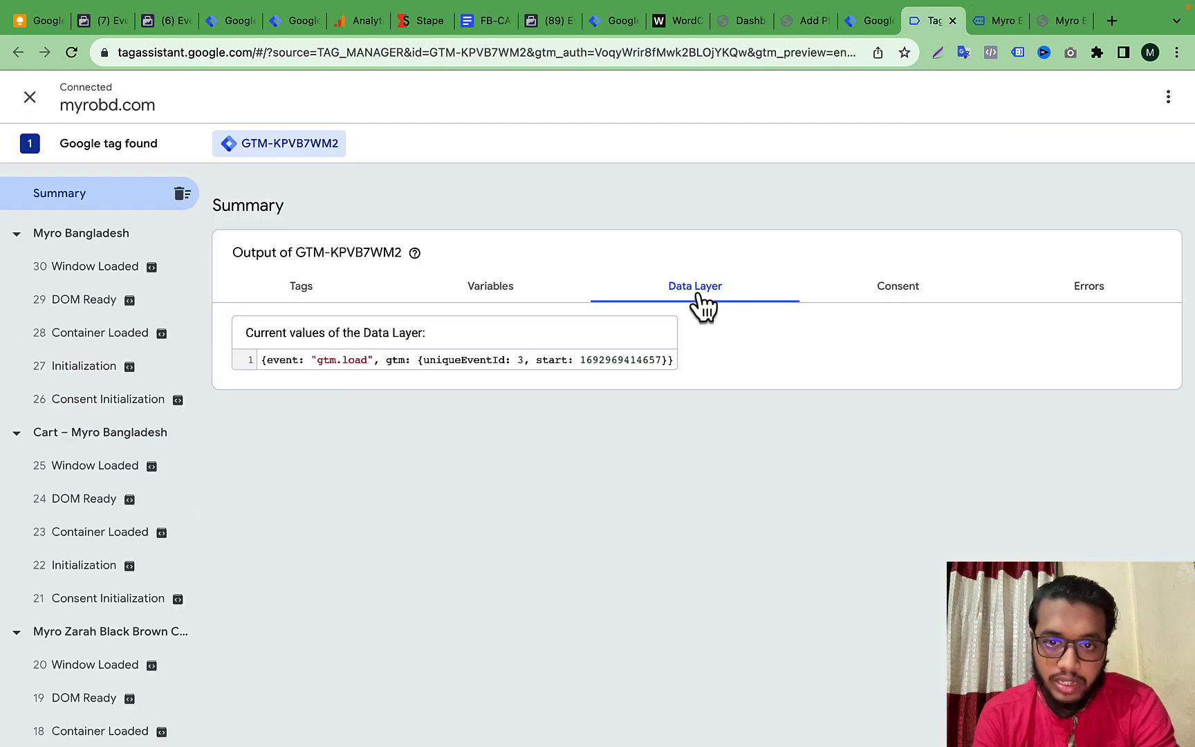
pyautogui.moveTo(267, 362); pyautogui.dragTo(613, 379)
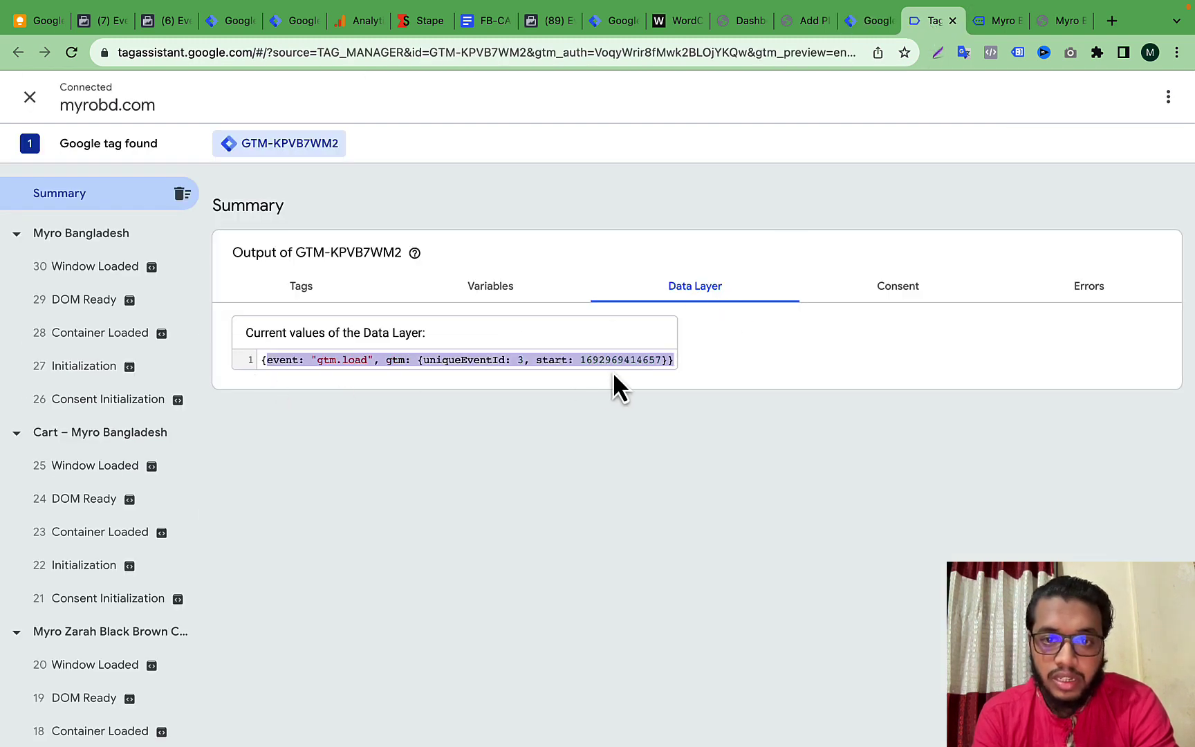
pyautogui.click(491, 364)
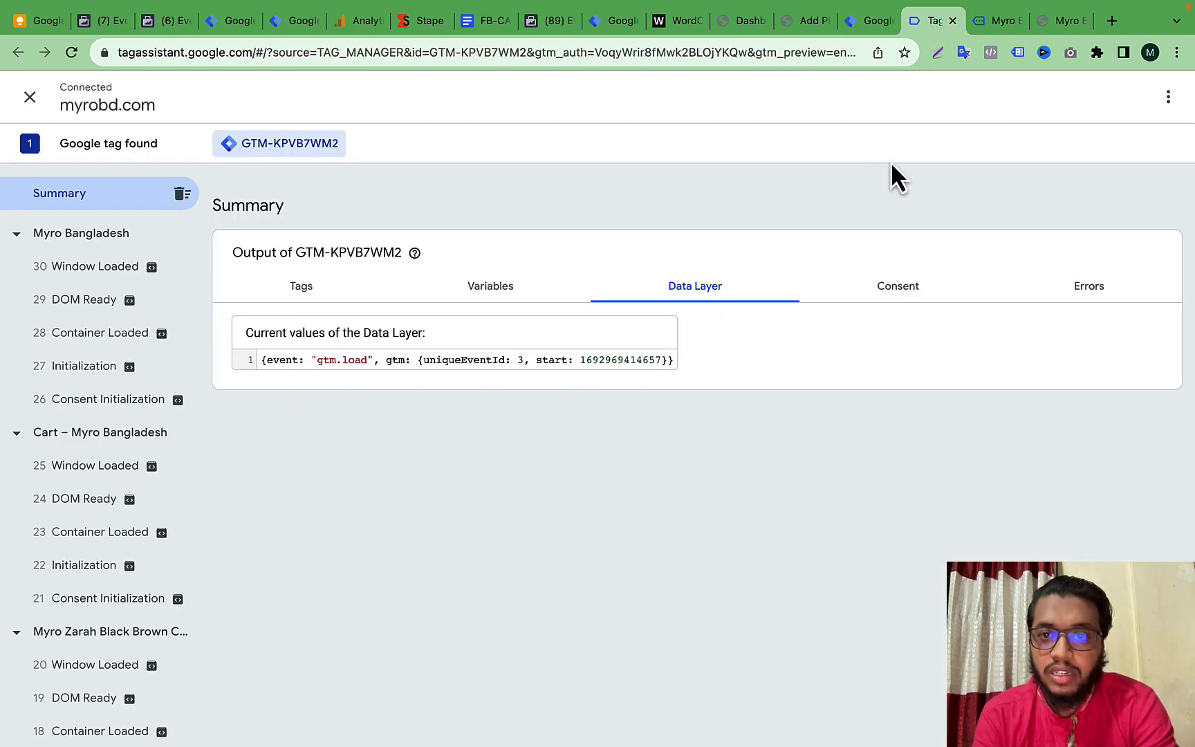
pyautogui.click(875, 21)
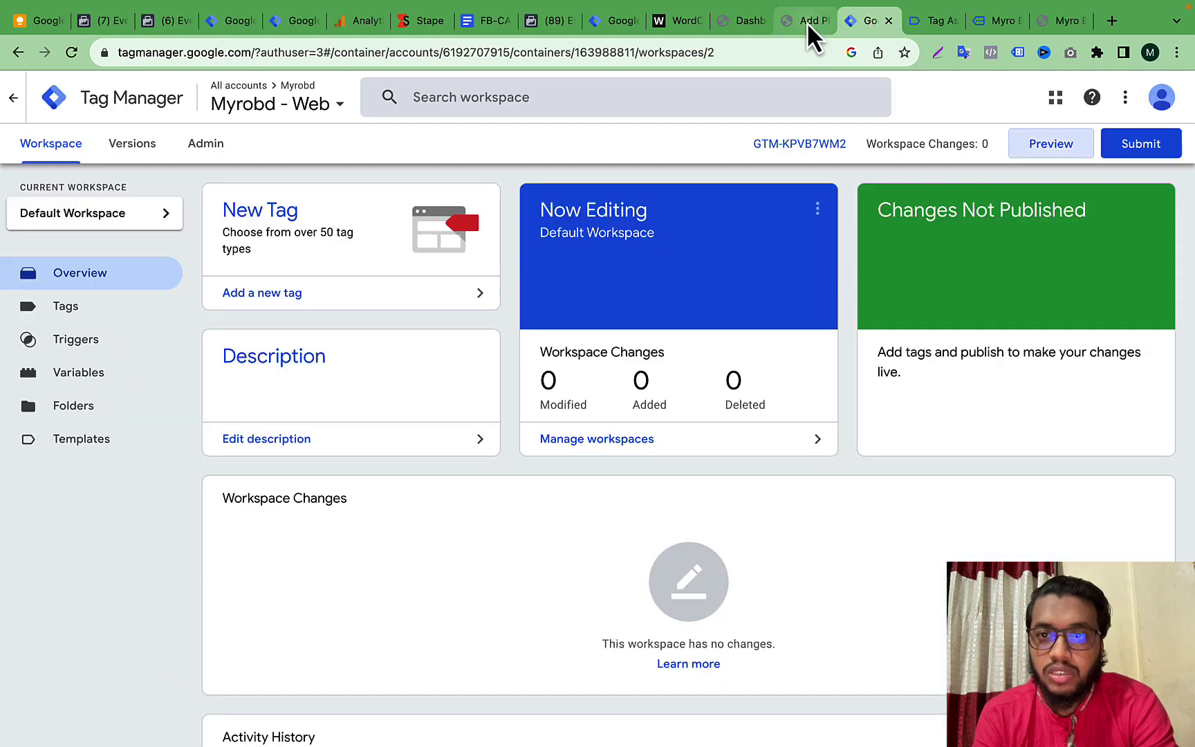
pyautogui.click(806, 22)
pyautogui.click(874, 24)
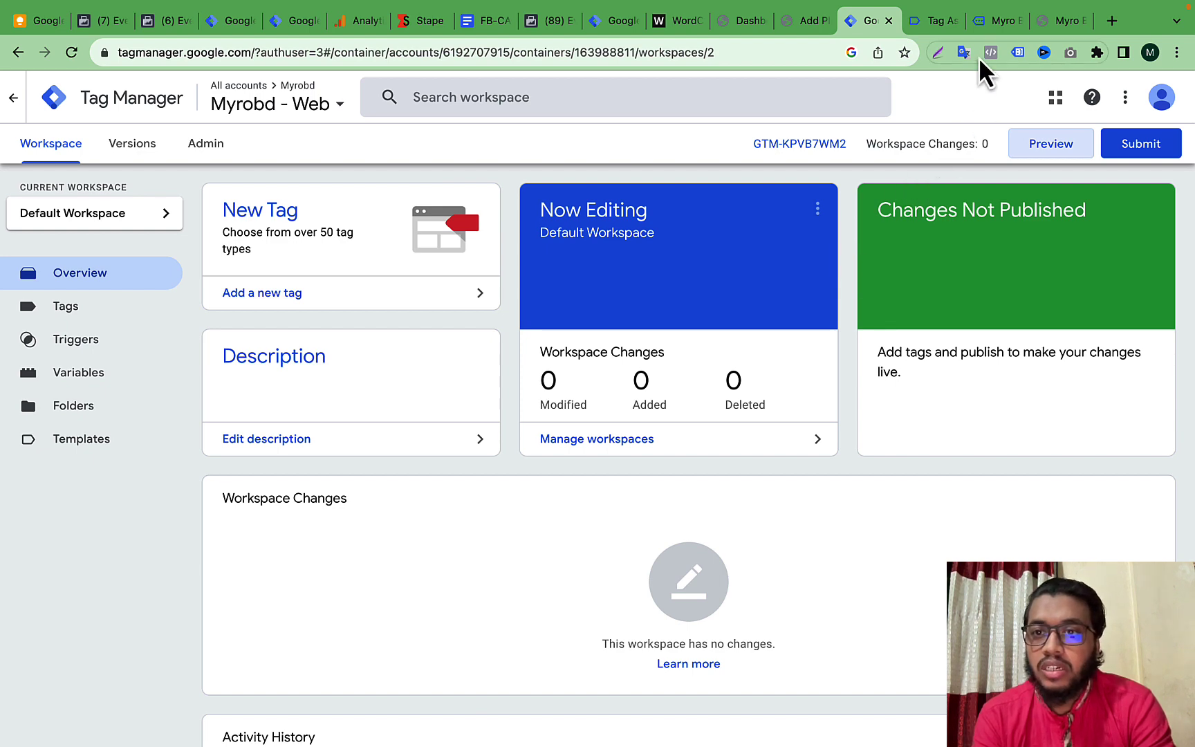
# - Inspect the Google tags on the store's home page with Tag Assistant Legacy and compare with the Tag Assistant summary
pyautogui.click(984, 23)
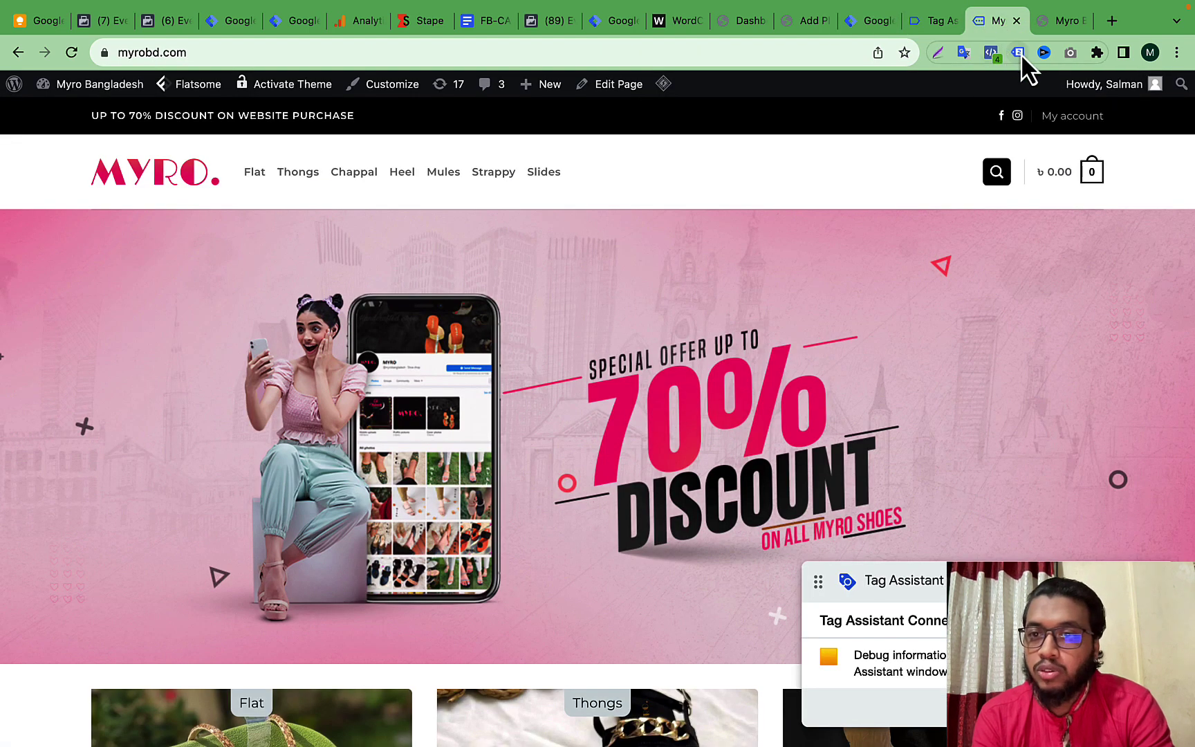
pyautogui.click(1018, 53)
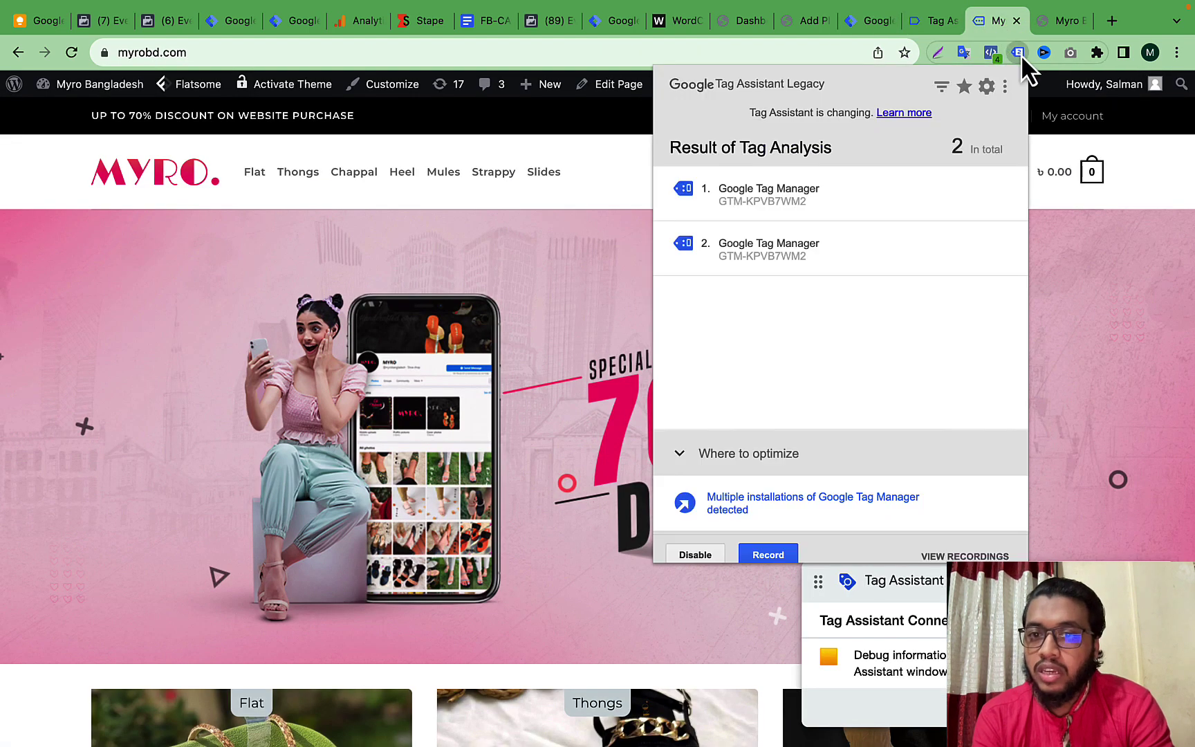
pyautogui.click(931, 25)
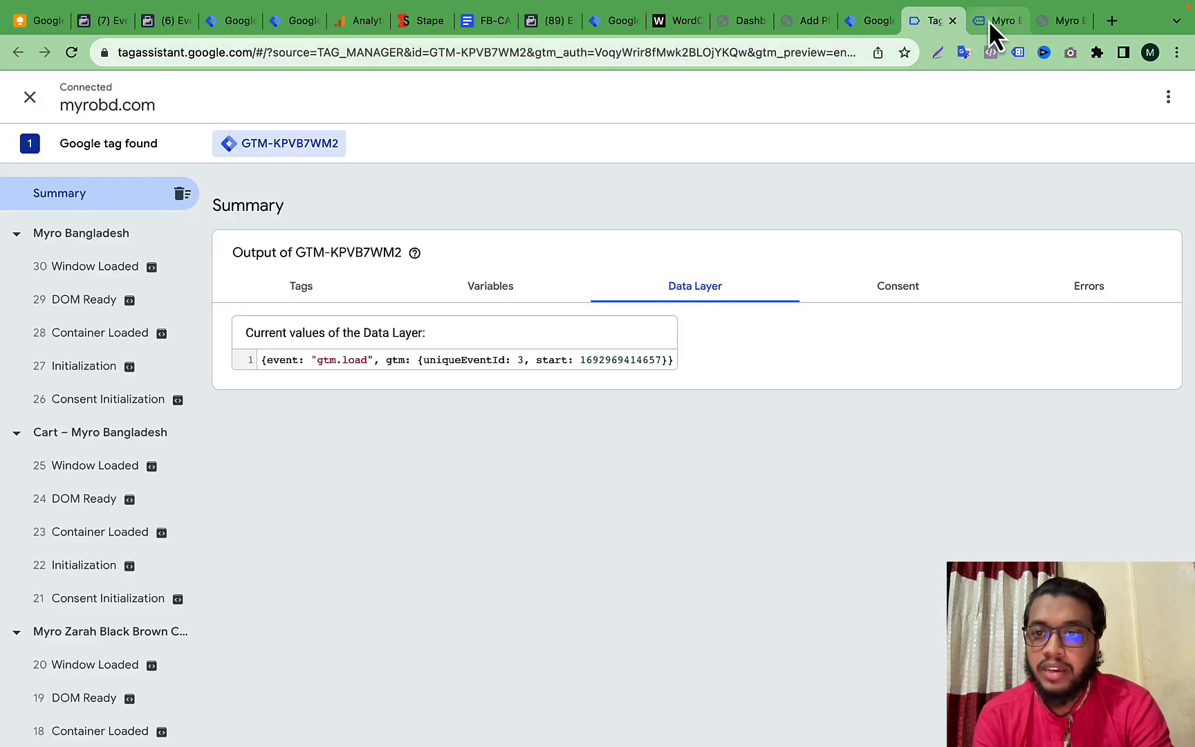
pyautogui.click(988, 20)
# - Activate the installed GTM4WP plugin from the plugin search results
pyautogui.click(800, 22)
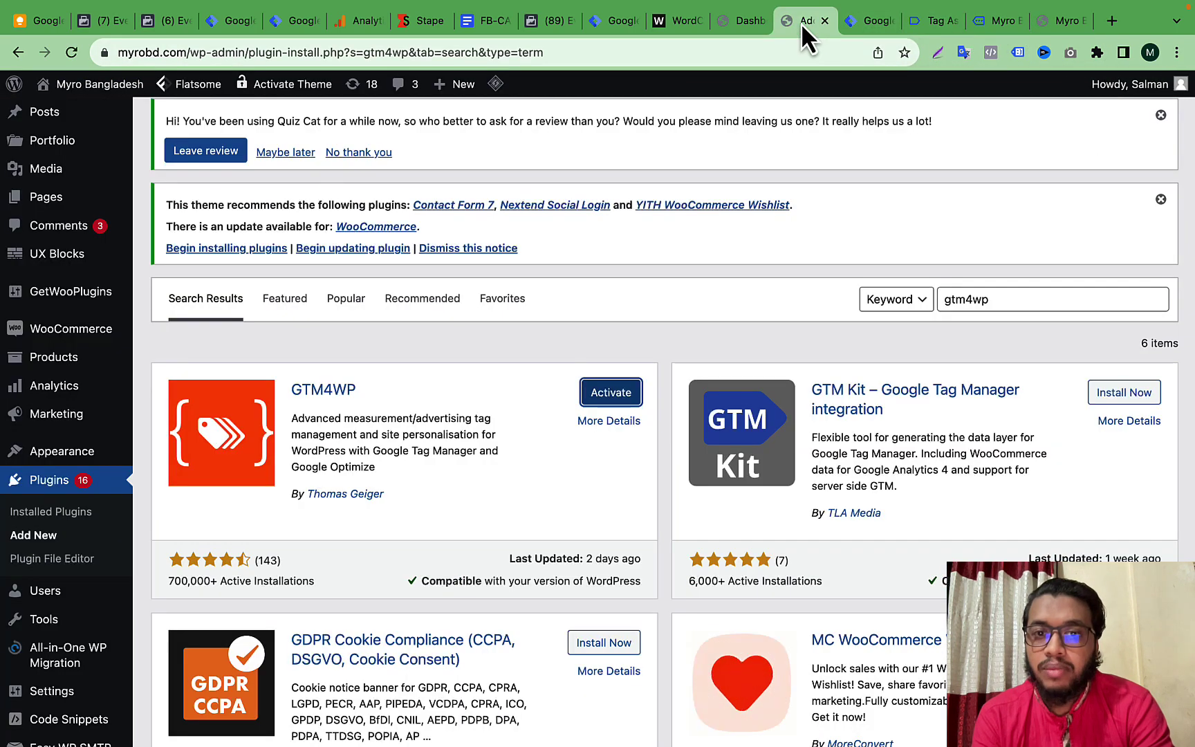
pyautogui.scroll(-1, 467, 418)
pyautogui.scroll(2, 607, 435)
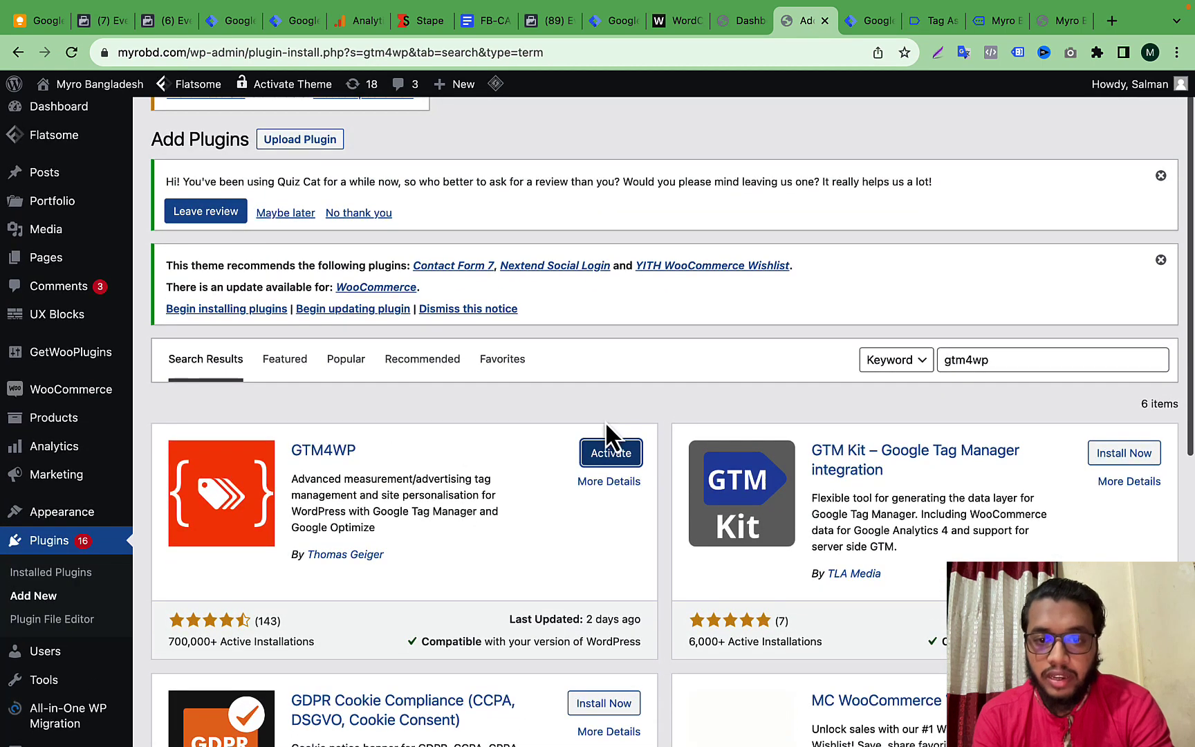
pyautogui.click(609, 456)
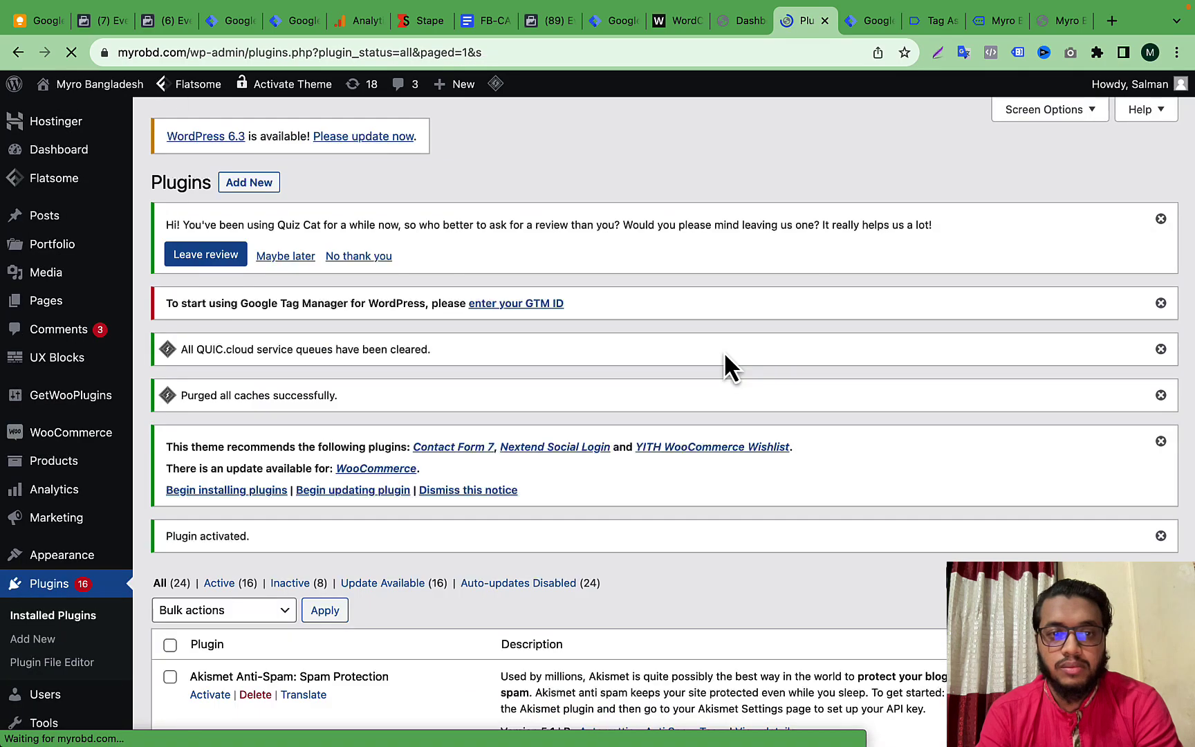
# - Open the settings of the activated GTM4WP plugin from the installed plugins list and locate the Google Tag Manager ID field
pyautogui.scroll(-5, 723, 351)
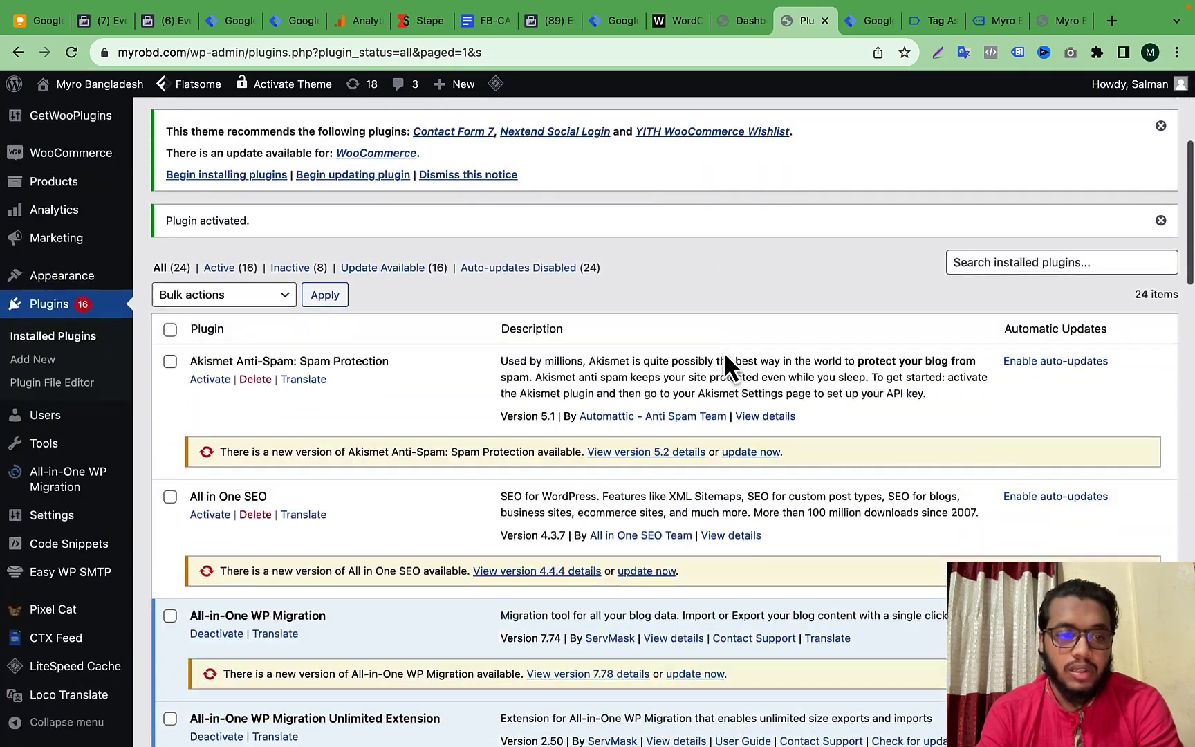
pyautogui.scroll(-3, 723, 351)
pyautogui.scroll(1, 723, 351)
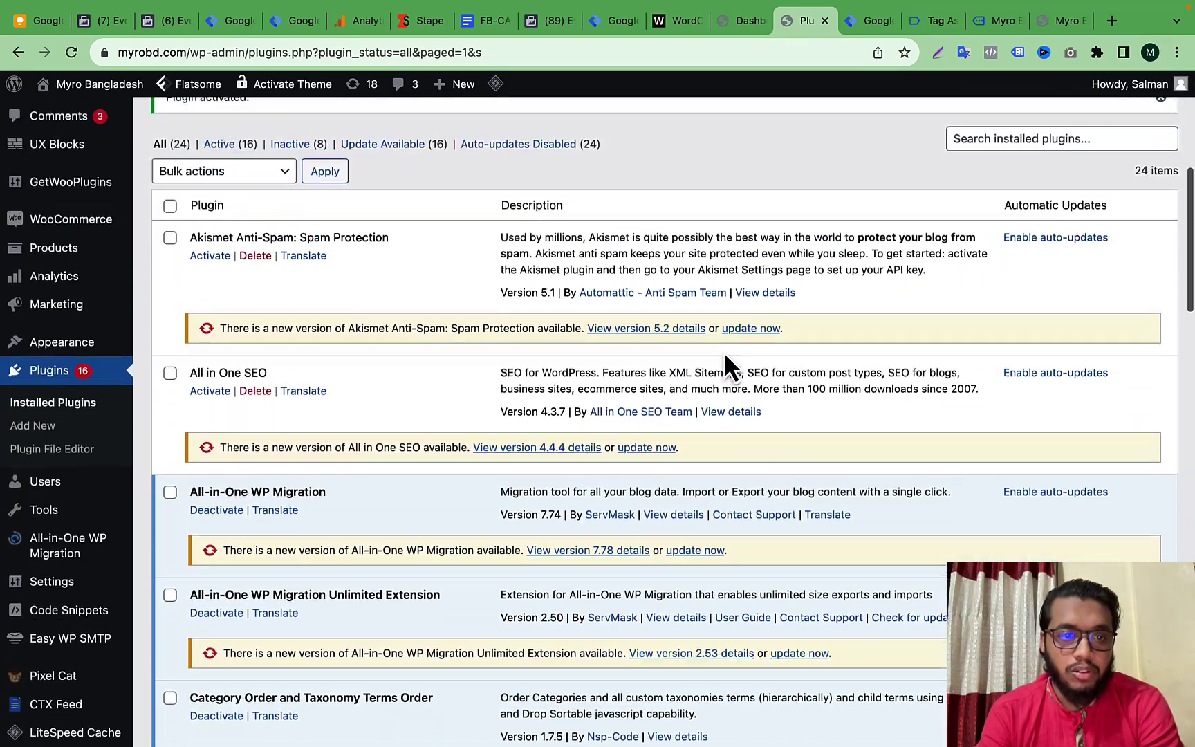
pyautogui.scroll(-4, 723, 351)
pyautogui.scroll(-5, 724, 356)
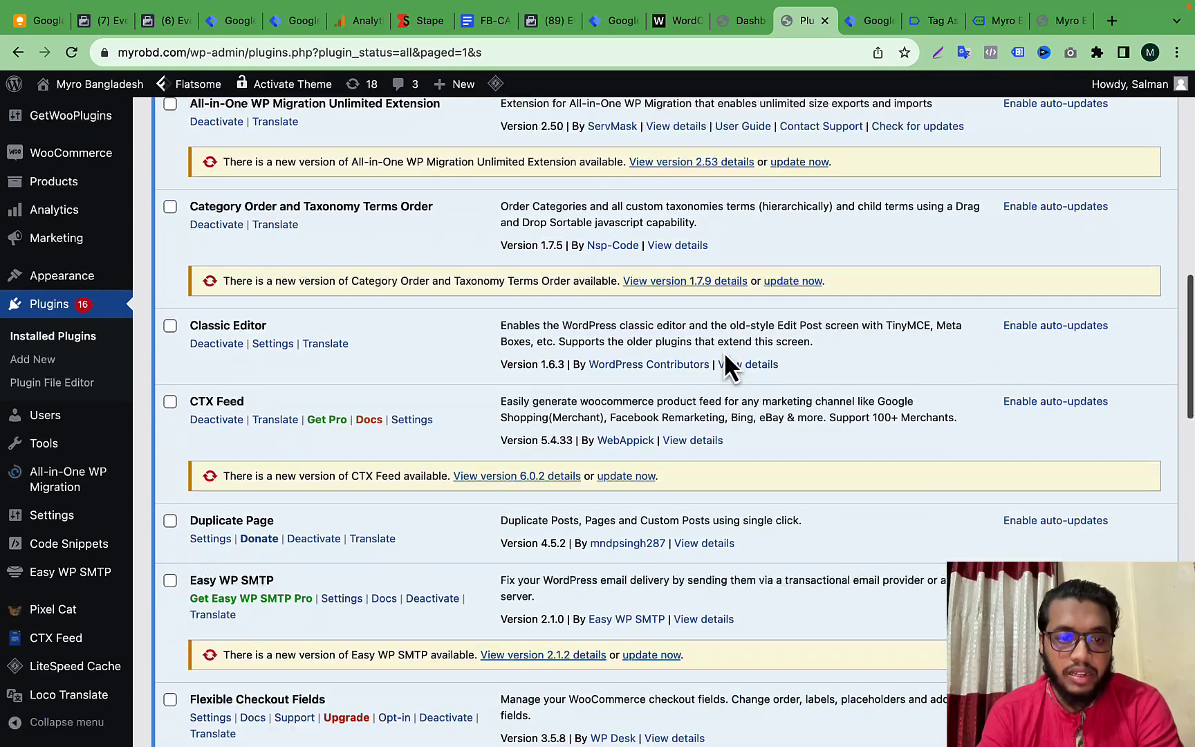
pyautogui.scroll(-6, 724, 356)
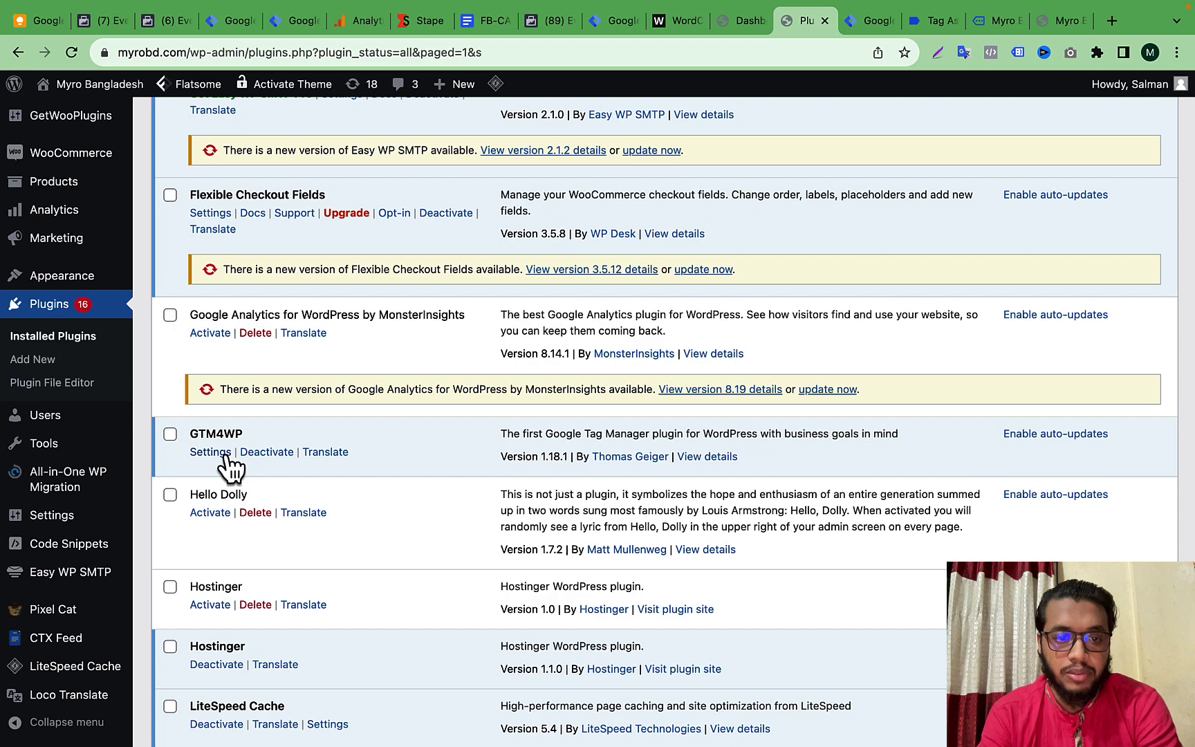
pyautogui.click(224, 456)
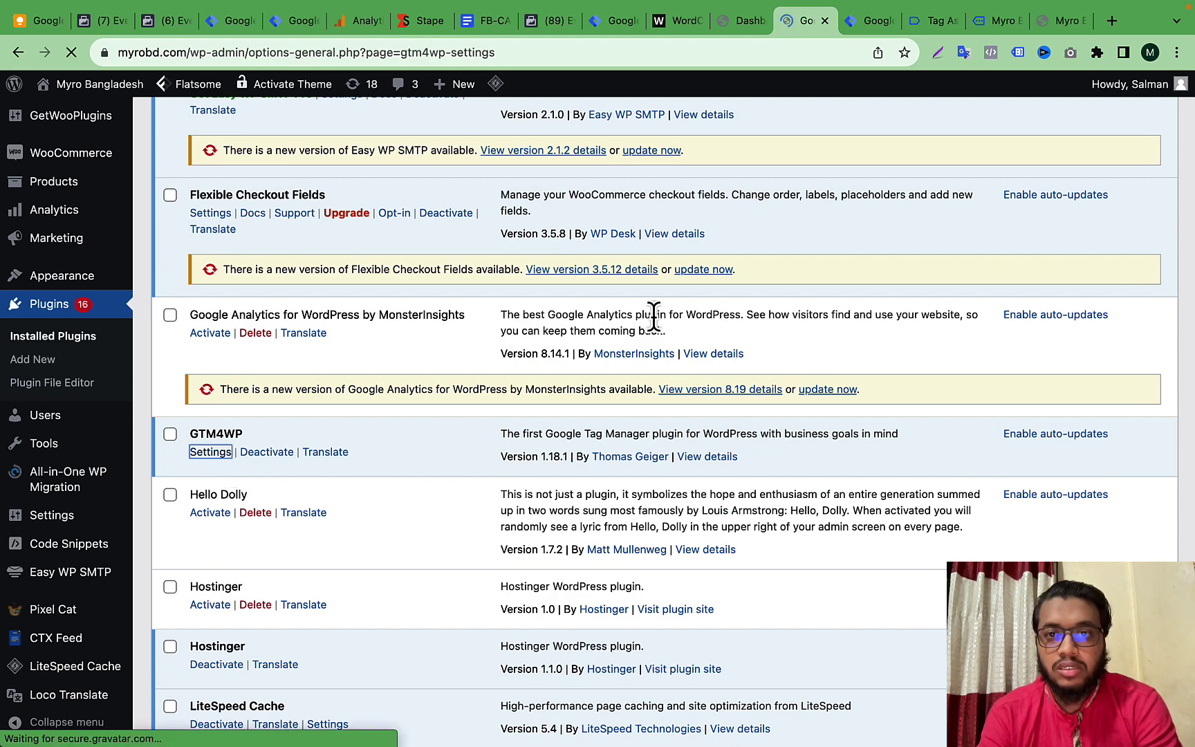
pyautogui.scroll(-2, 654, 316)
pyautogui.scroll(-5, 653, 316)
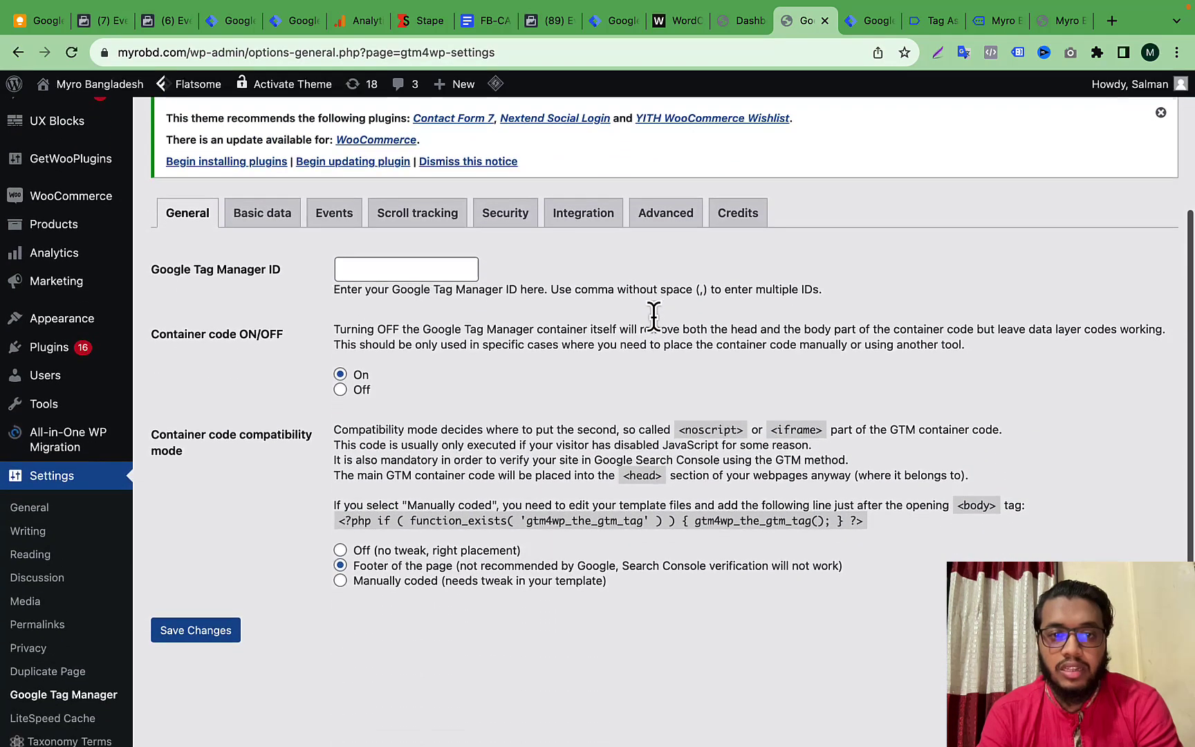
pyautogui.moveTo(150, 324); pyautogui.dragTo(283, 327)
pyautogui.click(373, 324)
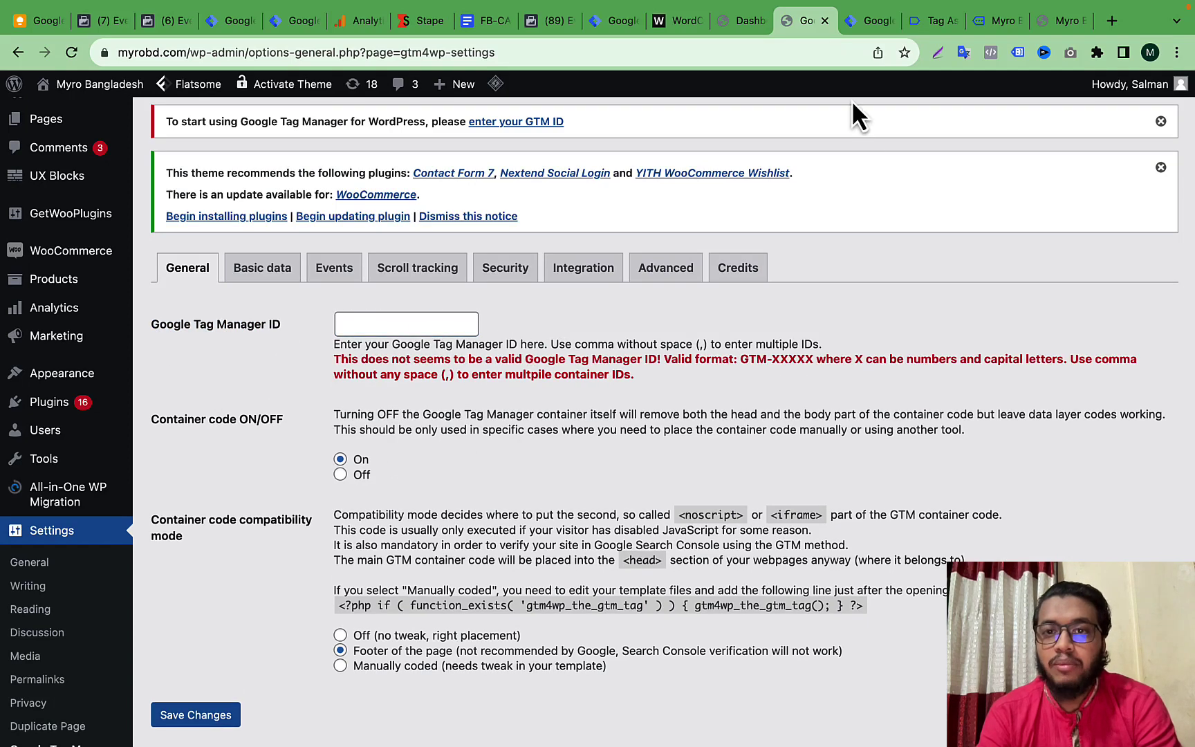
# - Open WPCode's Global Header and Footer page from the site's other dashboard tab
pyautogui.click(741, 21)
pyautogui.scroll(-5, 439, 433)
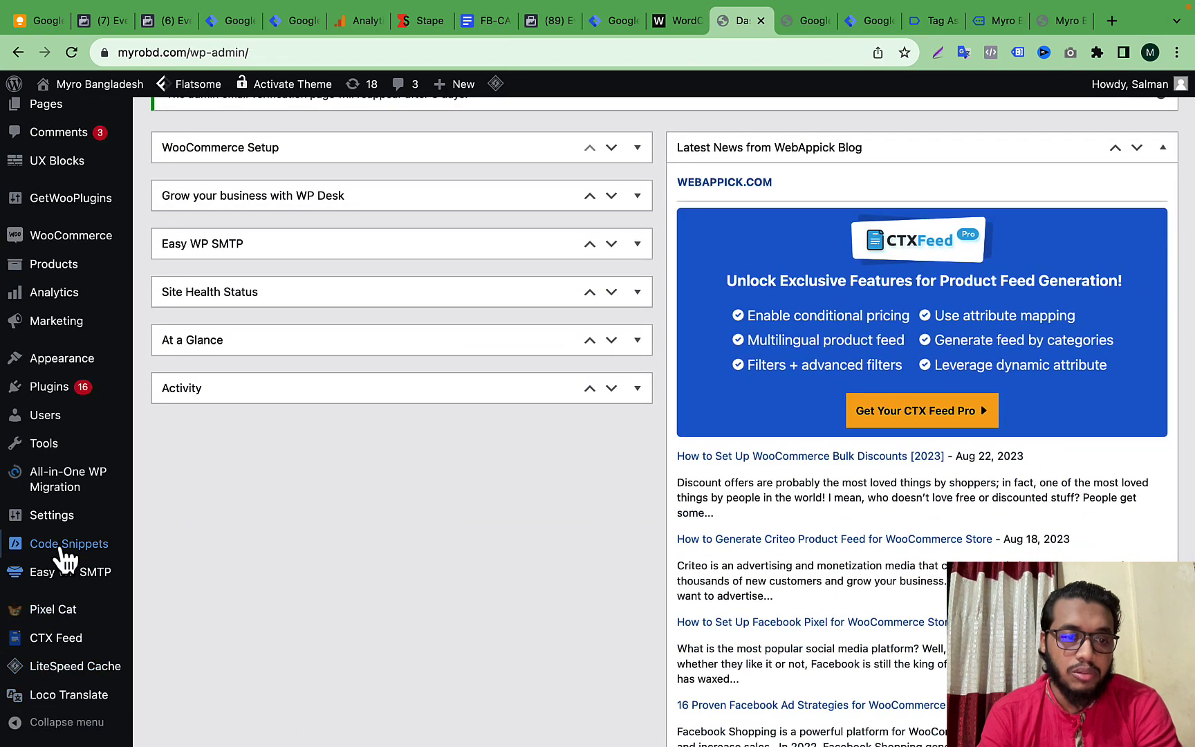
pyautogui.moveTo(62, 550)
pyautogui.click(201, 560)
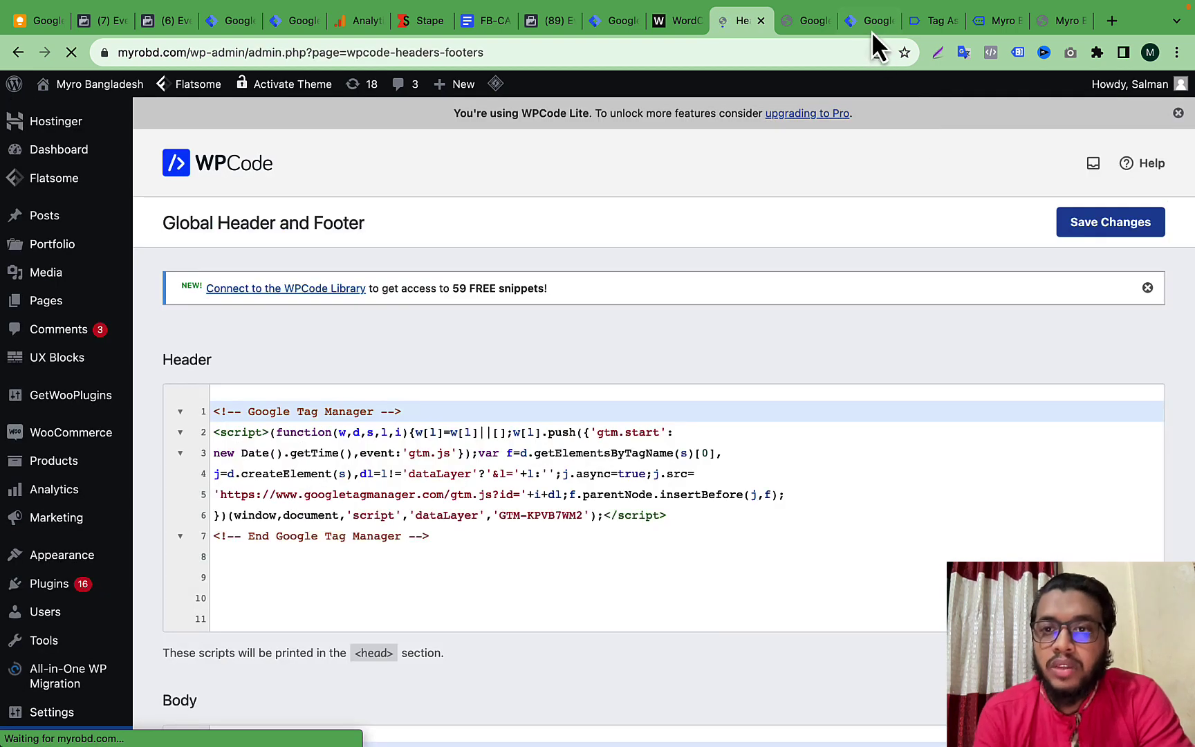
# - Show the web container's install code, compare it with the site's header code, and check the Data Layer values in Tag Assistant
pyautogui.click(871, 29)
pyautogui.click(818, 143)
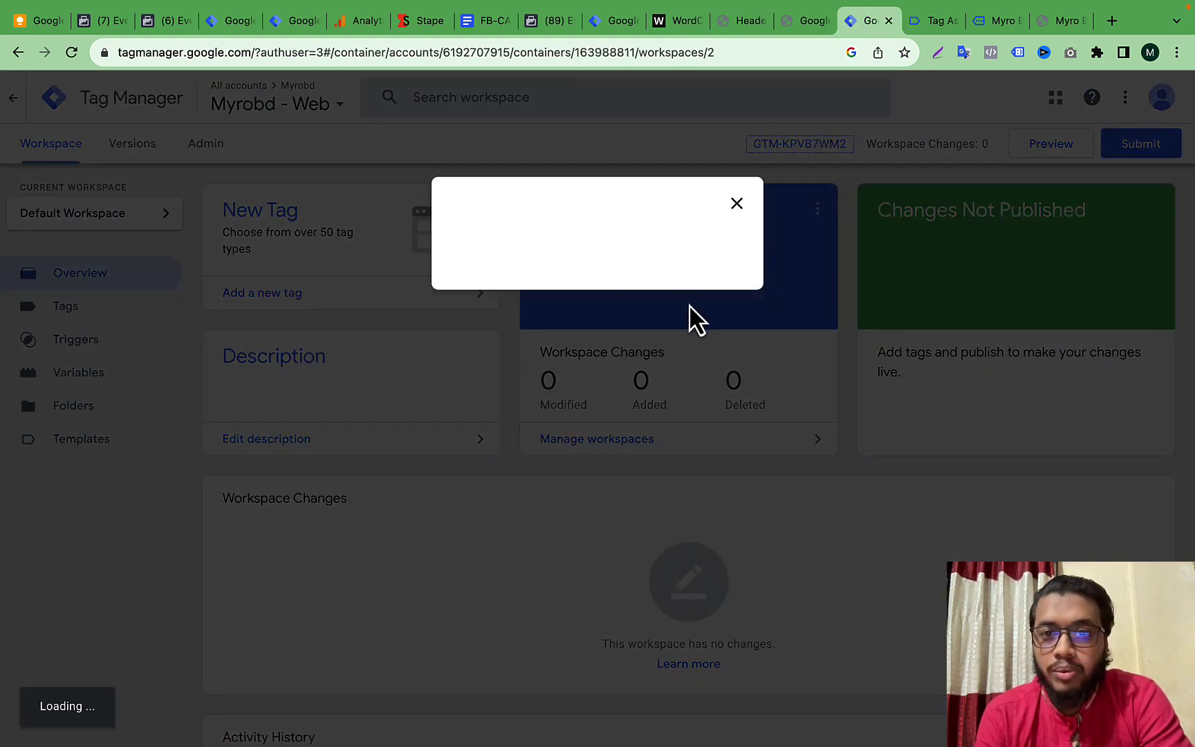
pyautogui.click(743, 22)
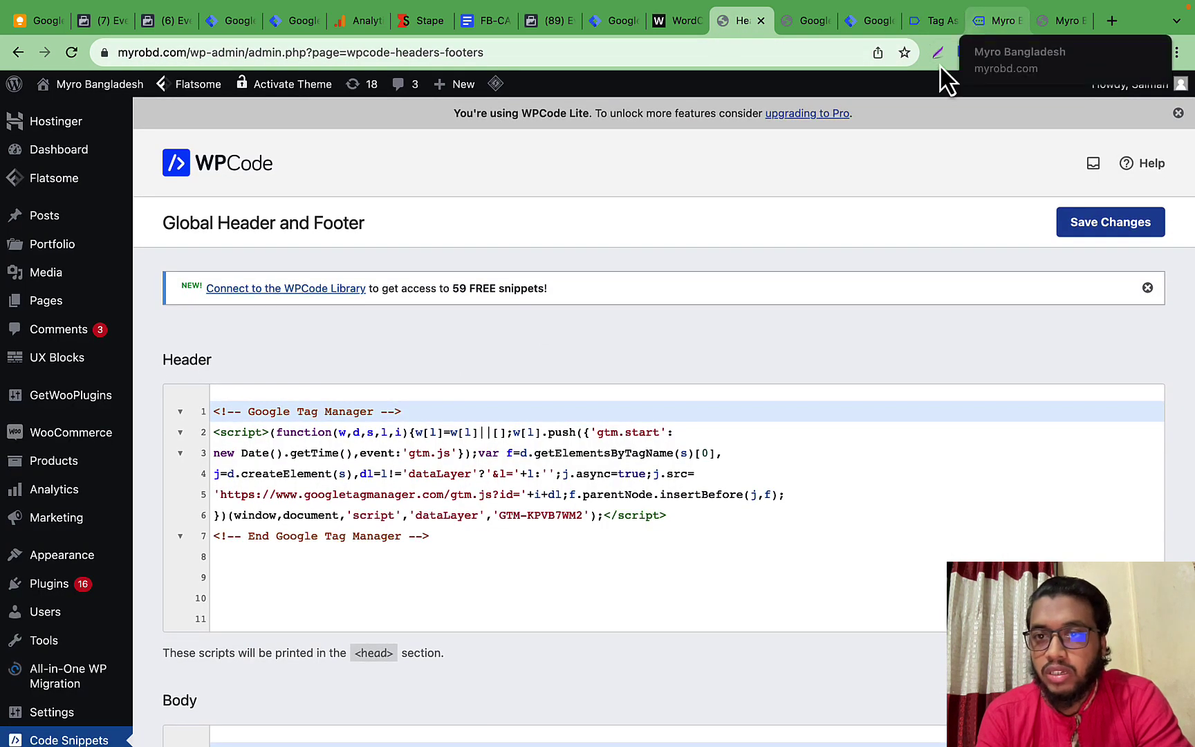
pyautogui.click(927, 22)
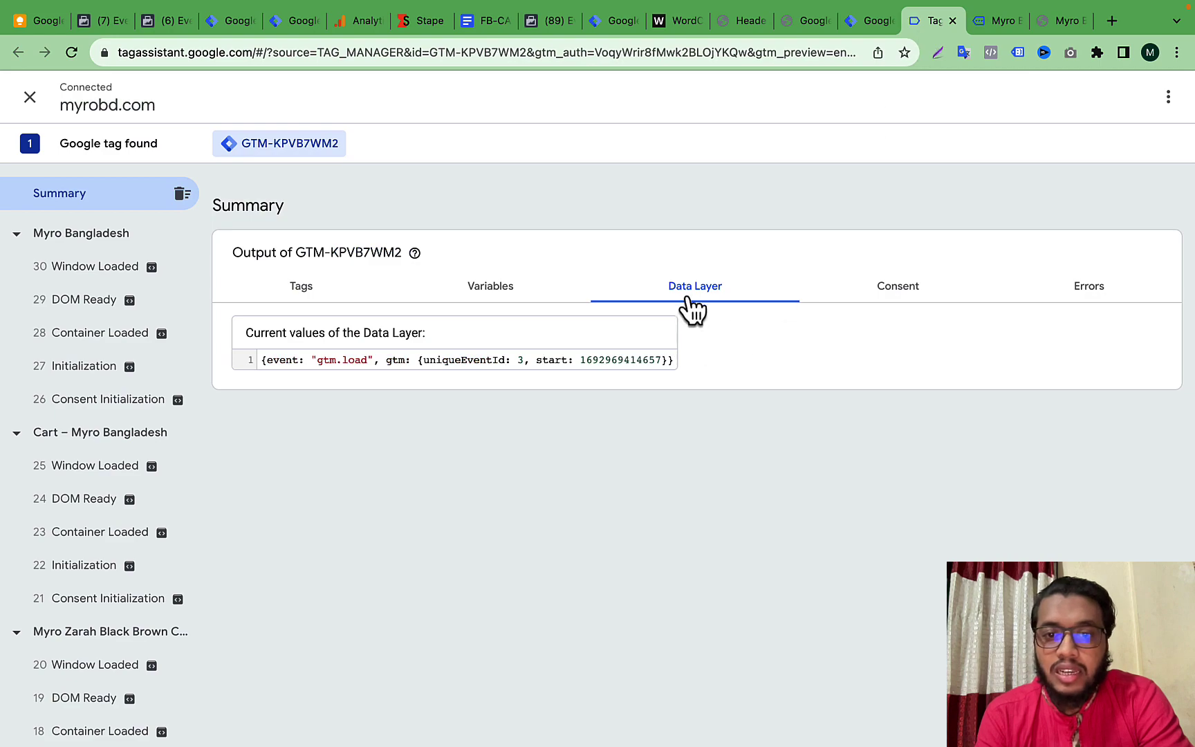
# - Examine the GTM4WP general settings, especially the Google Tag Manager ID field and its suggested entries
pyautogui.click(799, 22)
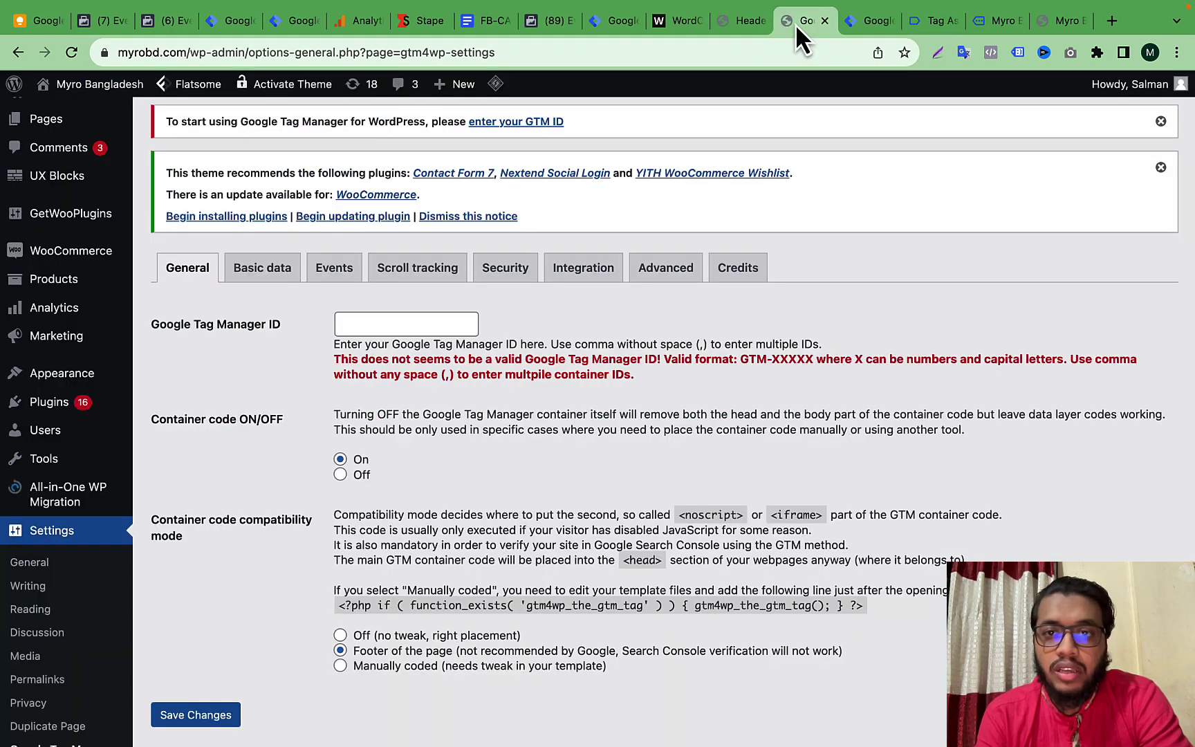
pyautogui.scroll(3, 267, 218)
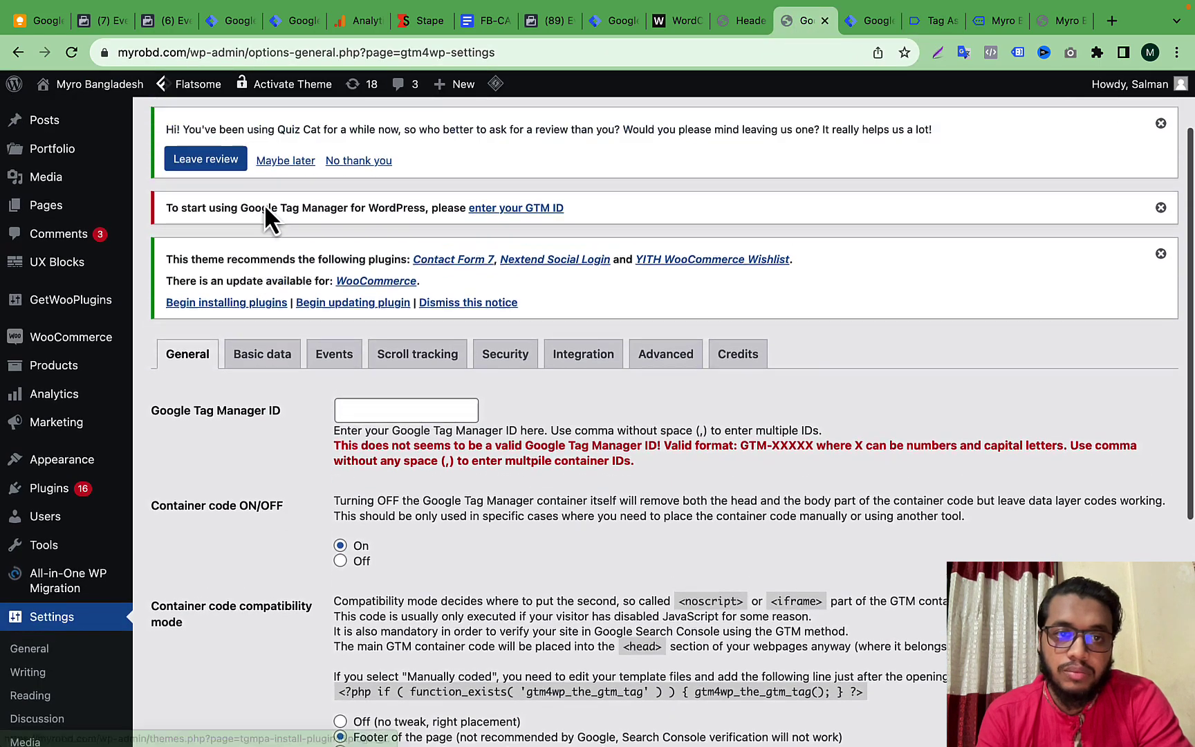
pyautogui.scroll(-3, 543, 318)
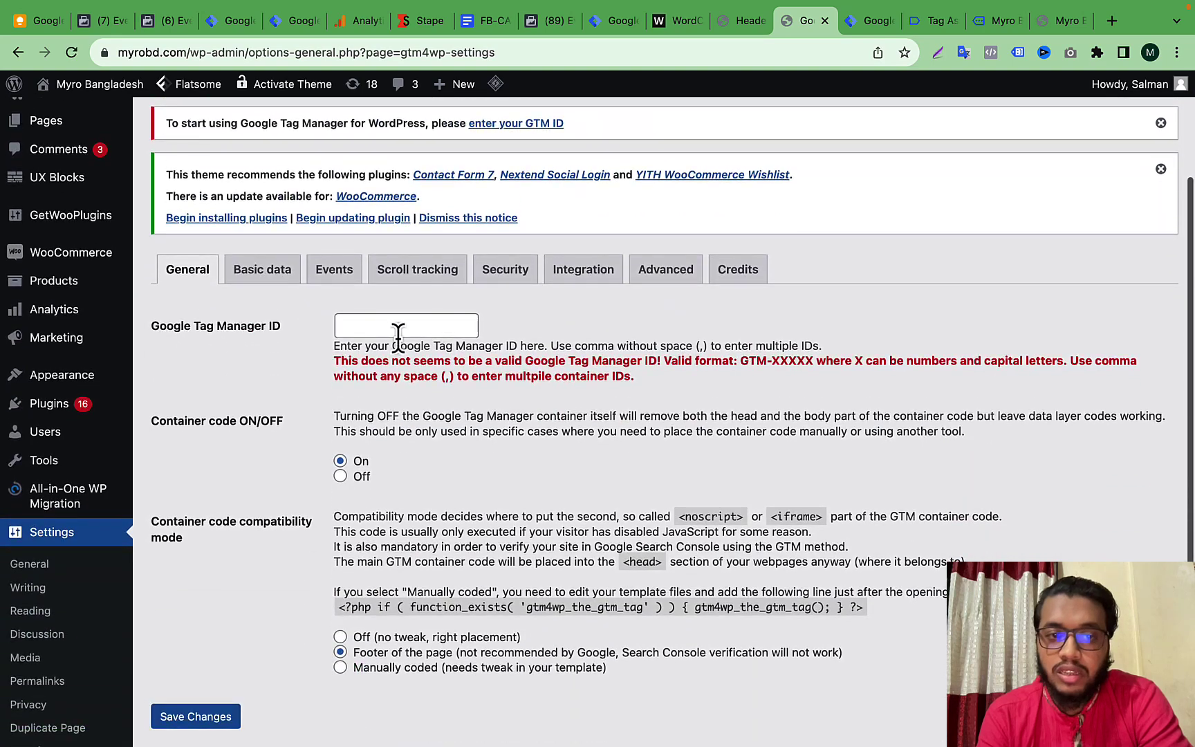
pyautogui.scroll(-1, 594, 305)
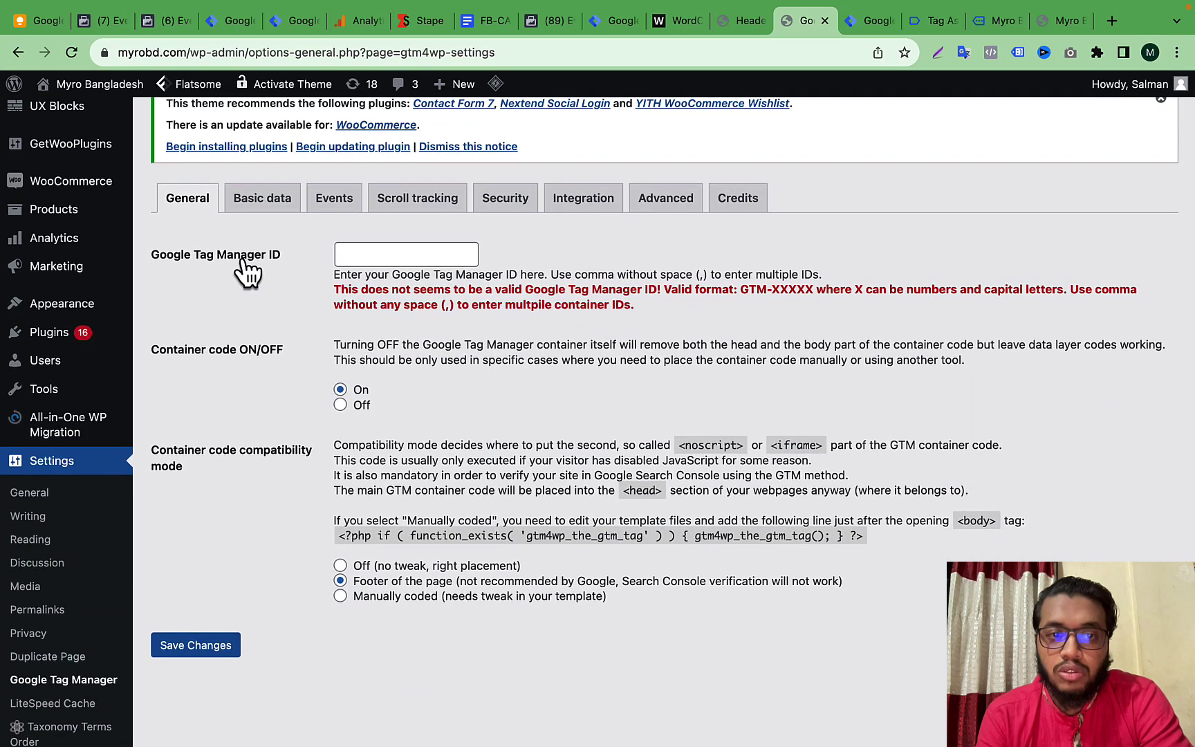
pyautogui.click(437, 253)
pyautogui.click(539, 254)
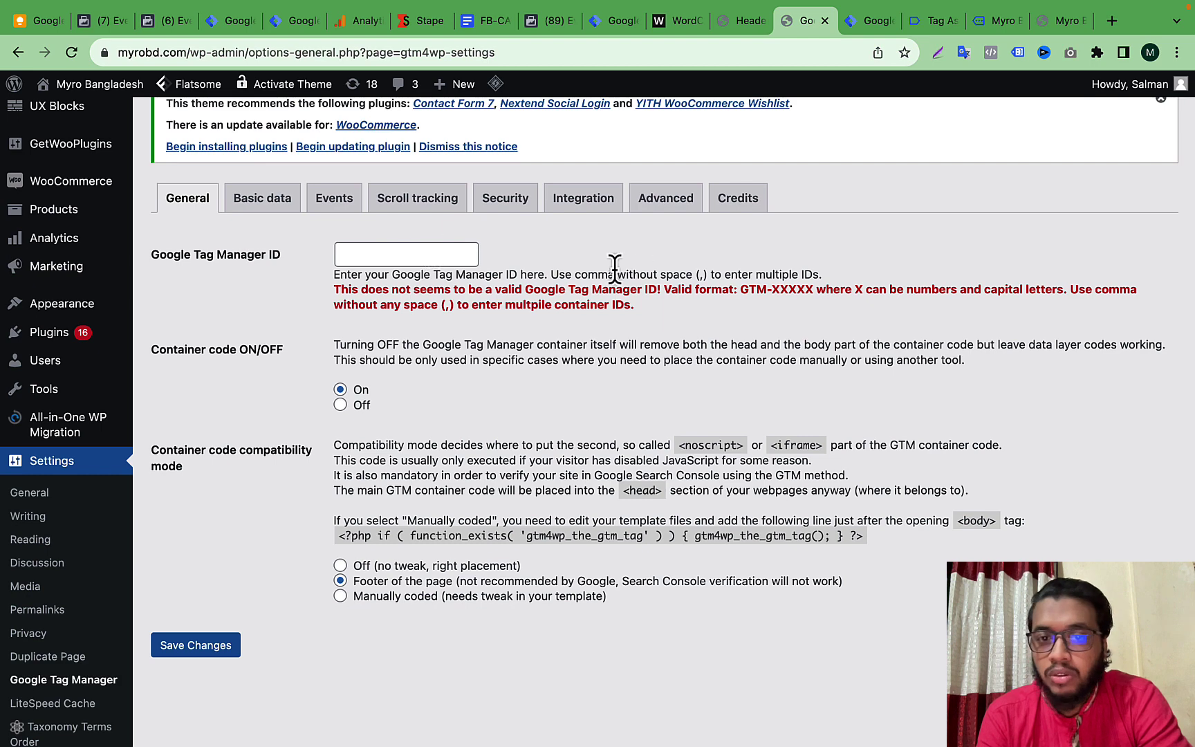
pyautogui.click(463, 254)
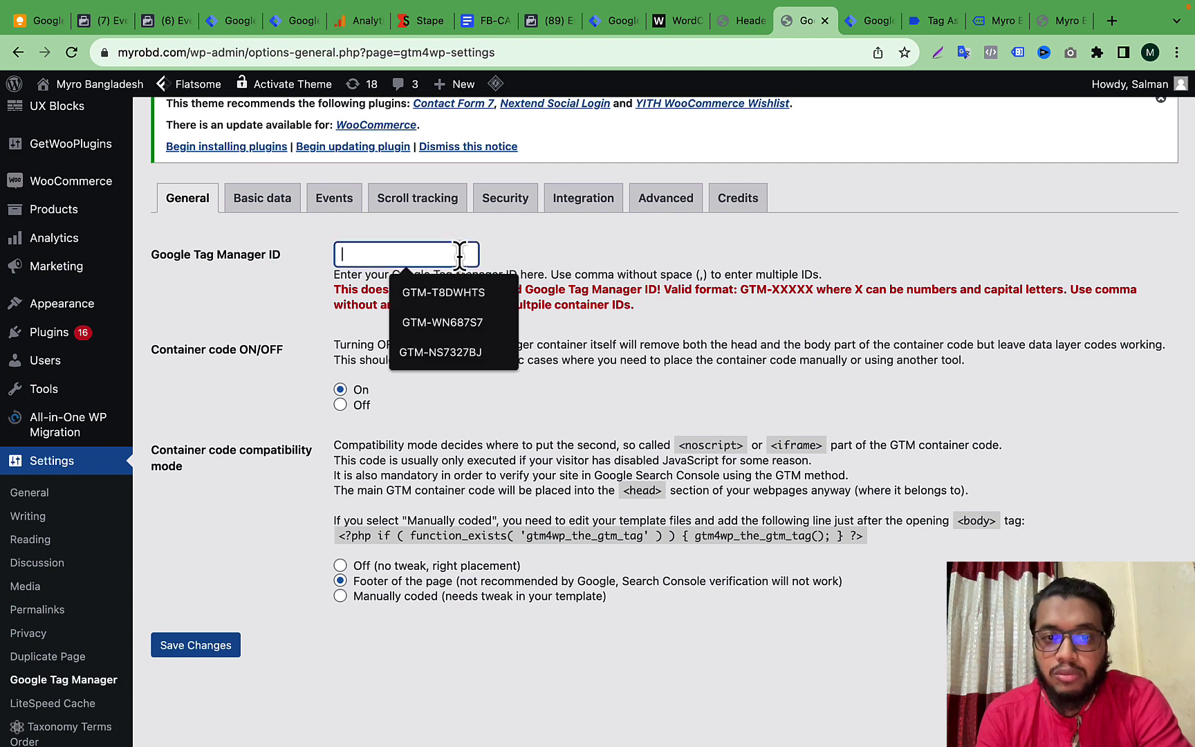
pyautogui.click(561, 257)
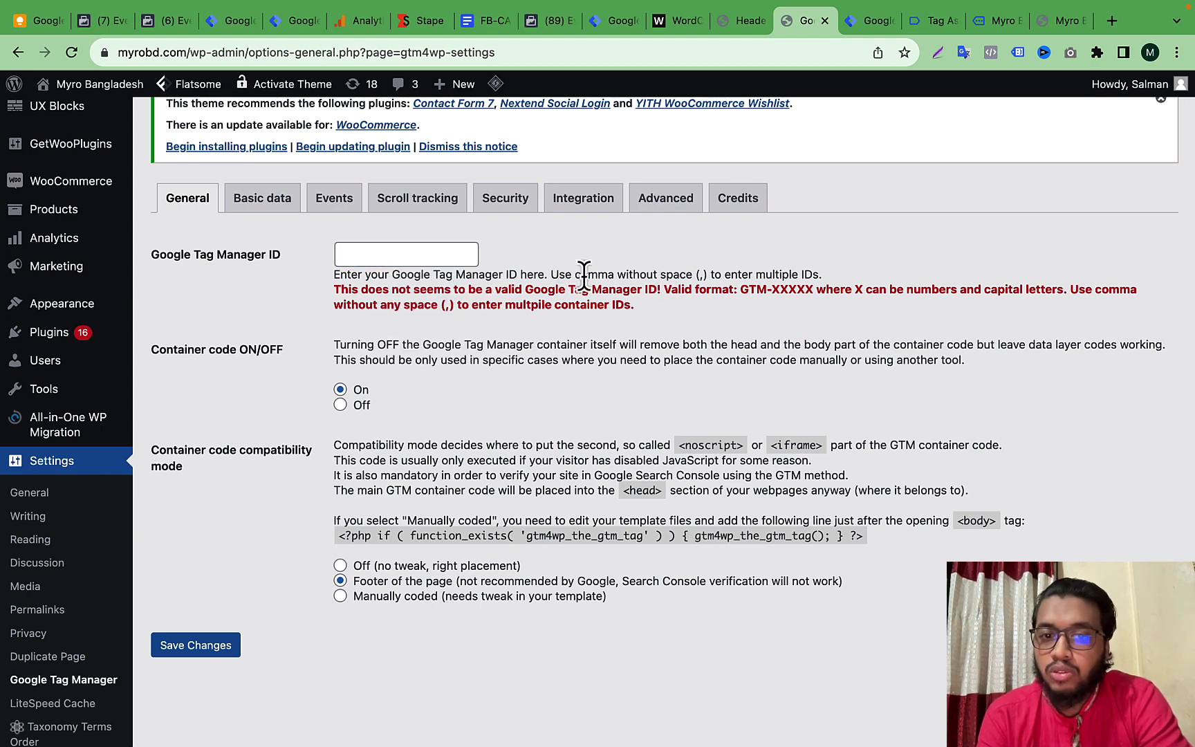
# - Recheck the Data Layer values in Tag Assistant and review the web container's install snippets
pyautogui.click(921, 19)
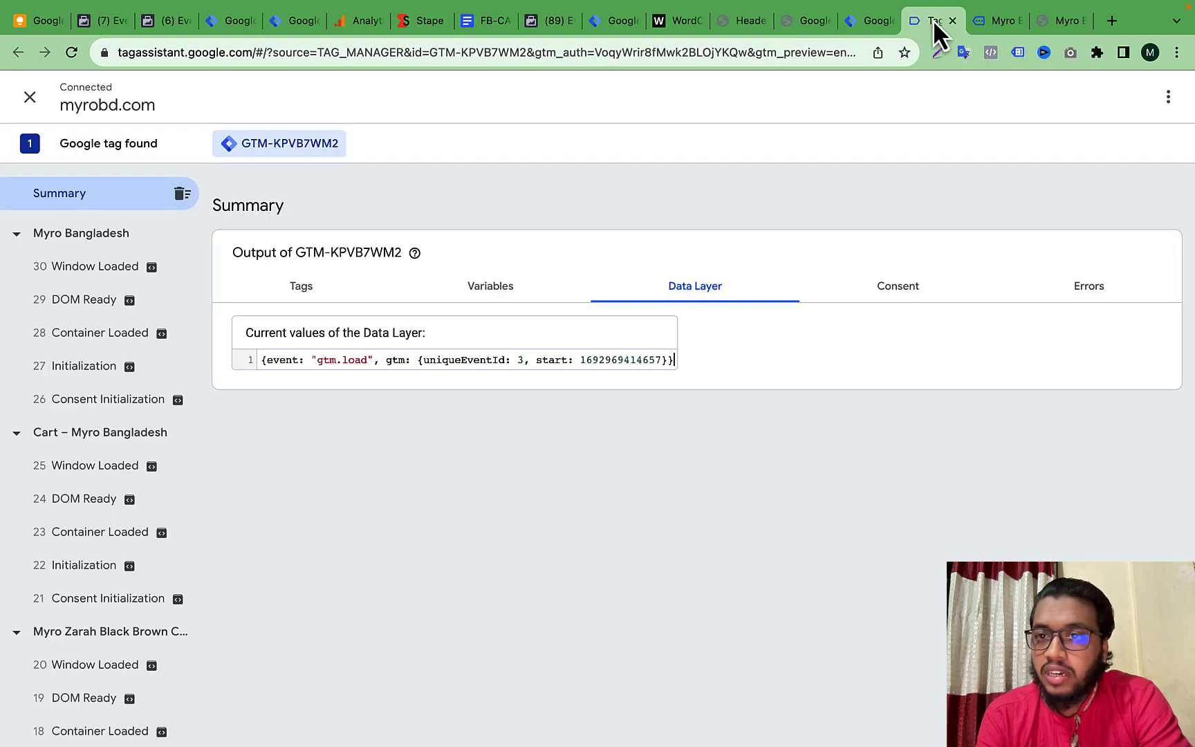
pyautogui.click(990, 22)
pyautogui.click(926, 23)
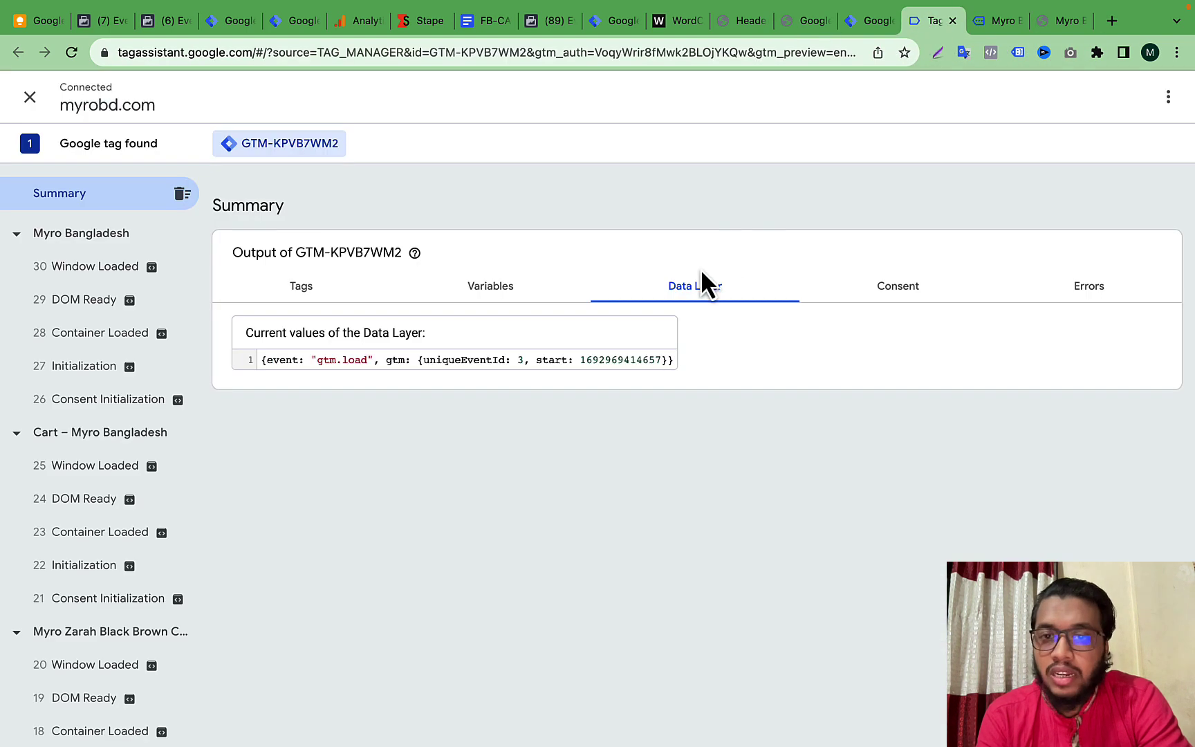
pyautogui.click(798, 23)
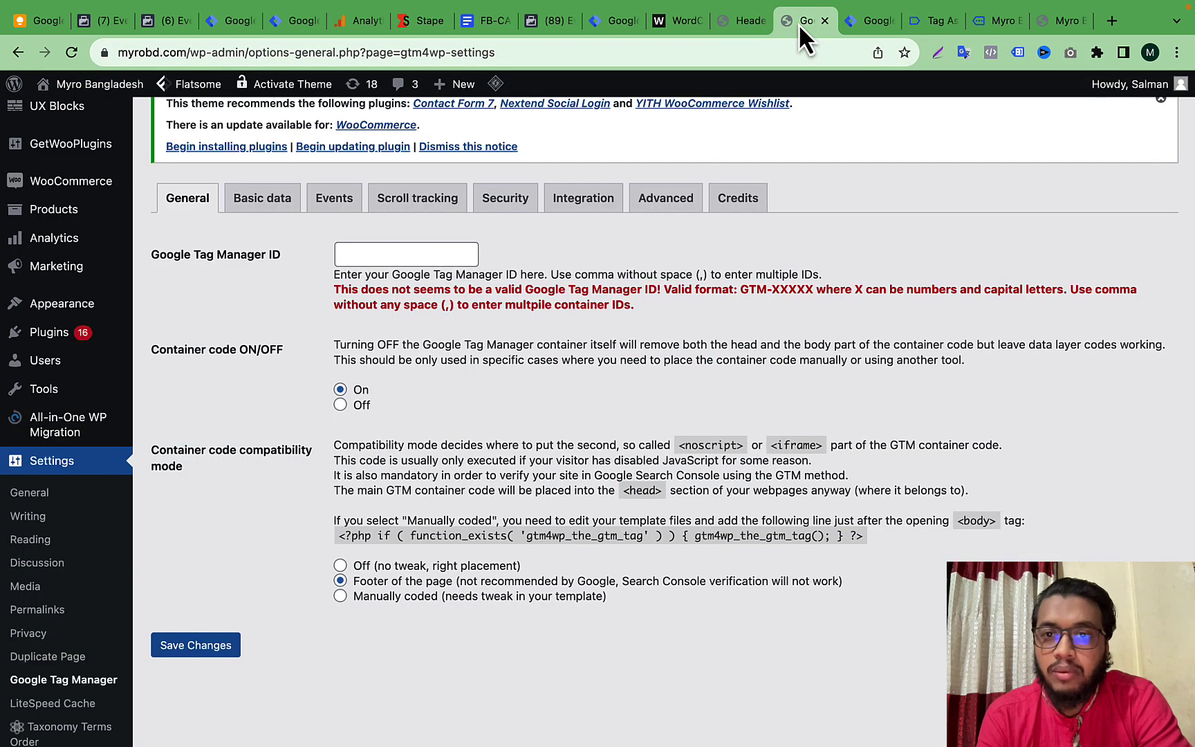
pyautogui.click(882, 20)
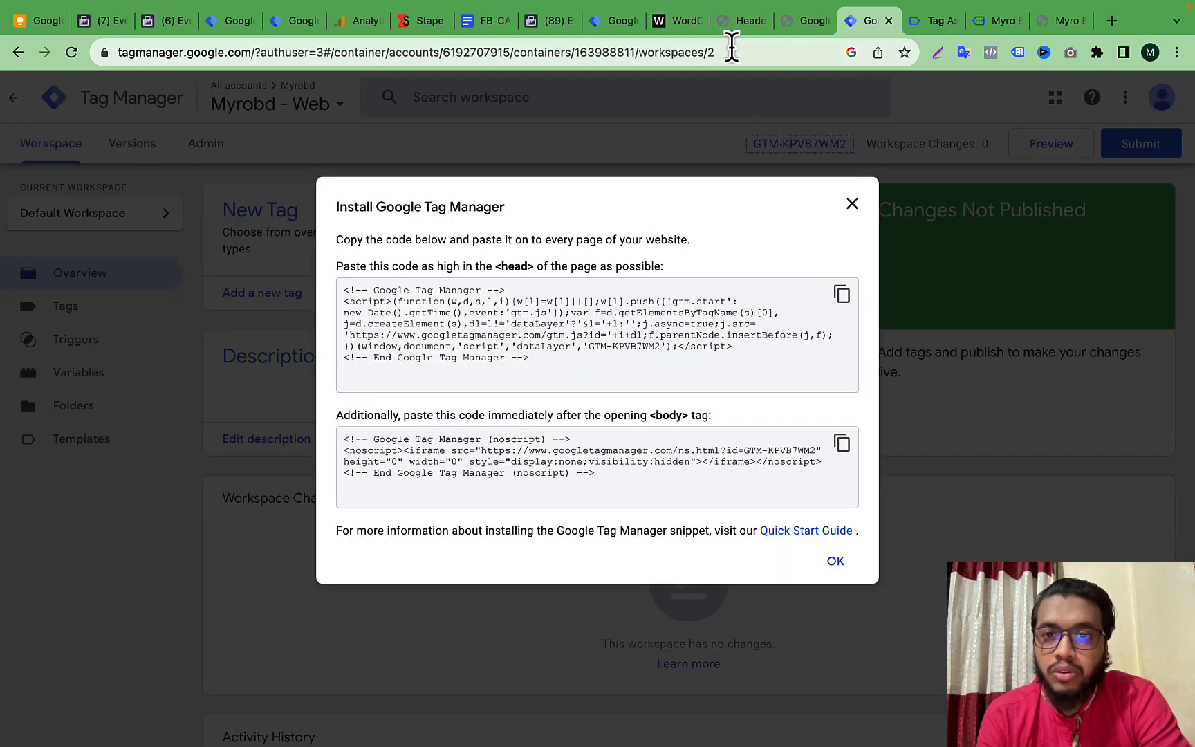
# - Delete the entire Google Tag Manager script from the Header code in WPCode, from its opening to its closing comment
pyautogui.click(737, 29)
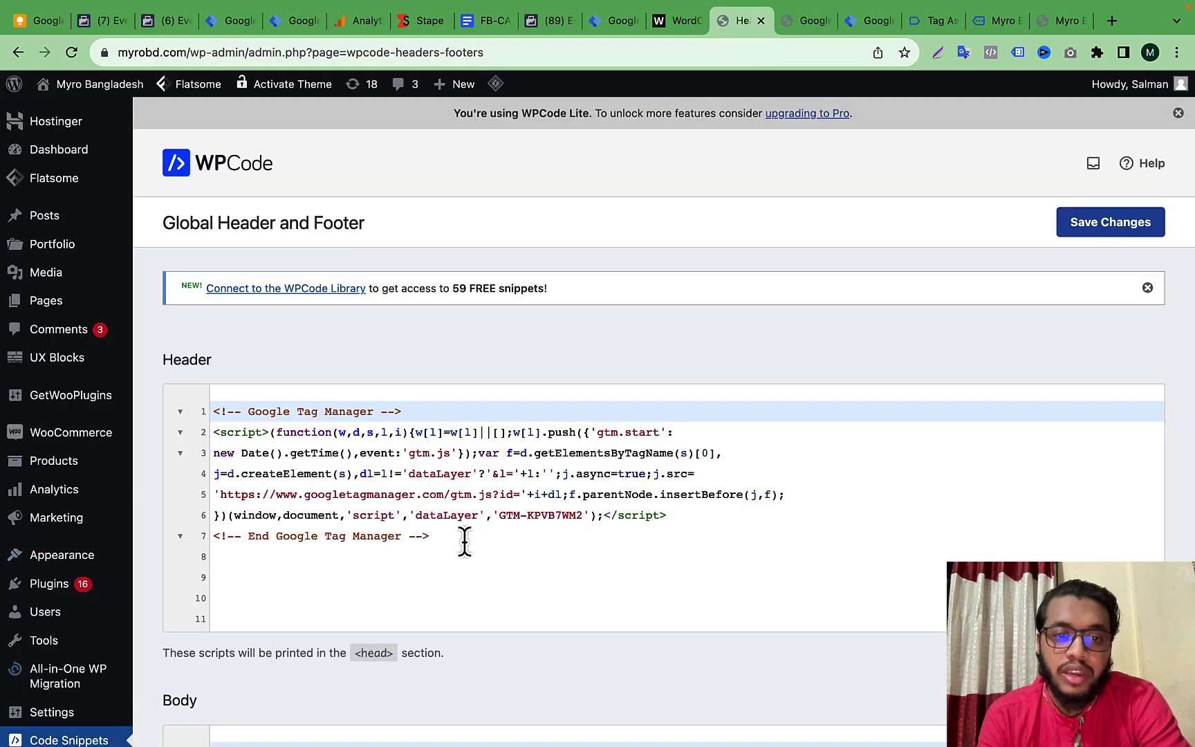
pyautogui.moveTo(464, 542); pyautogui.dragTo(181, 413)
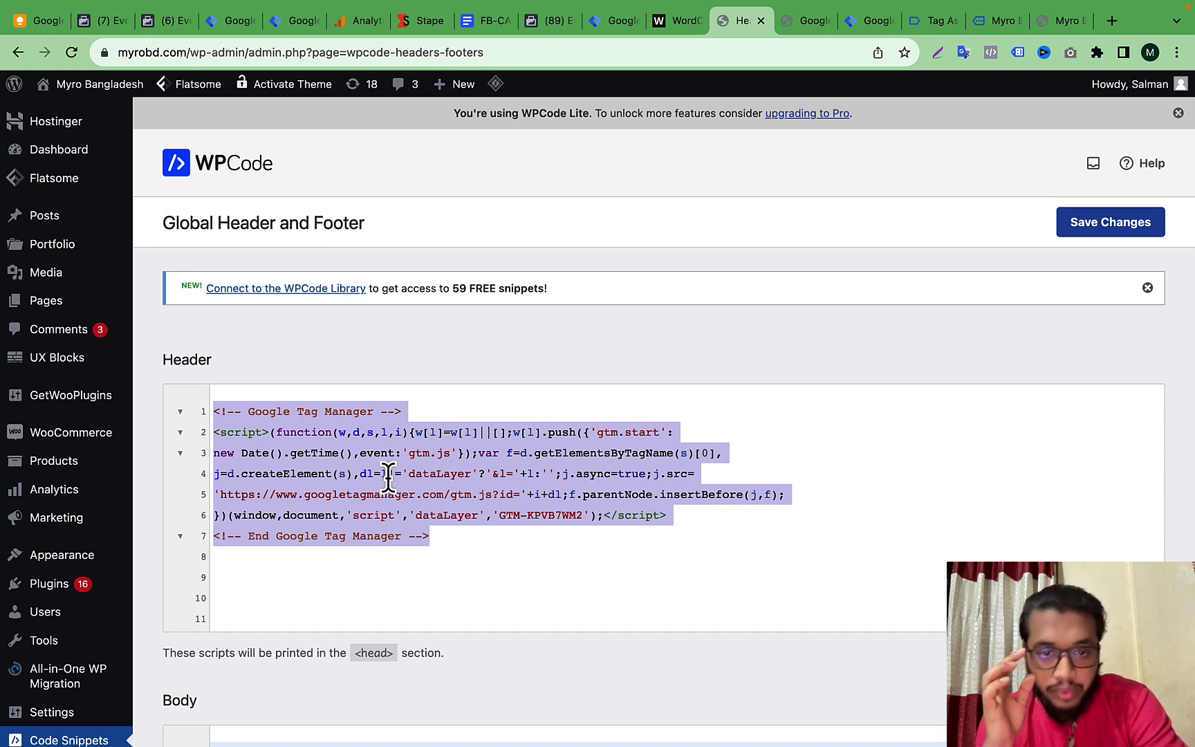
pyautogui.click(442, 533)
pyautogui.moveTo(435, 536); pyautogui.dragTo(227, 421)
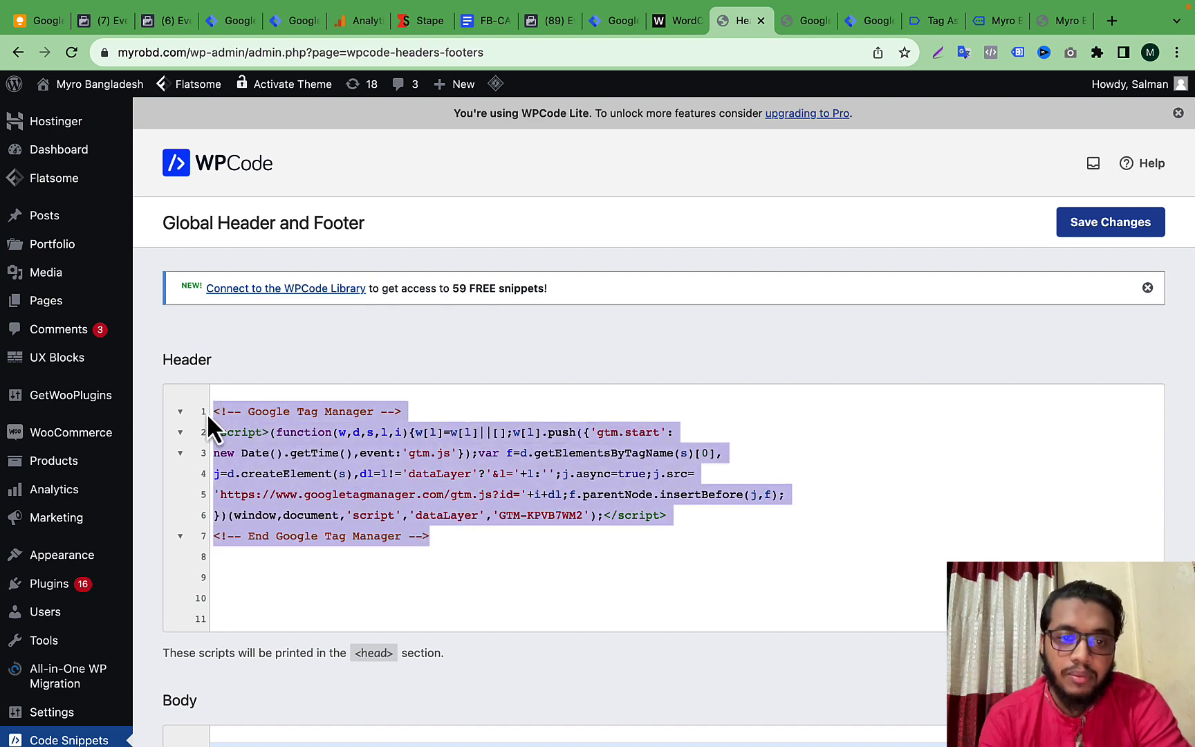
pyautogui.press('BackSpace')
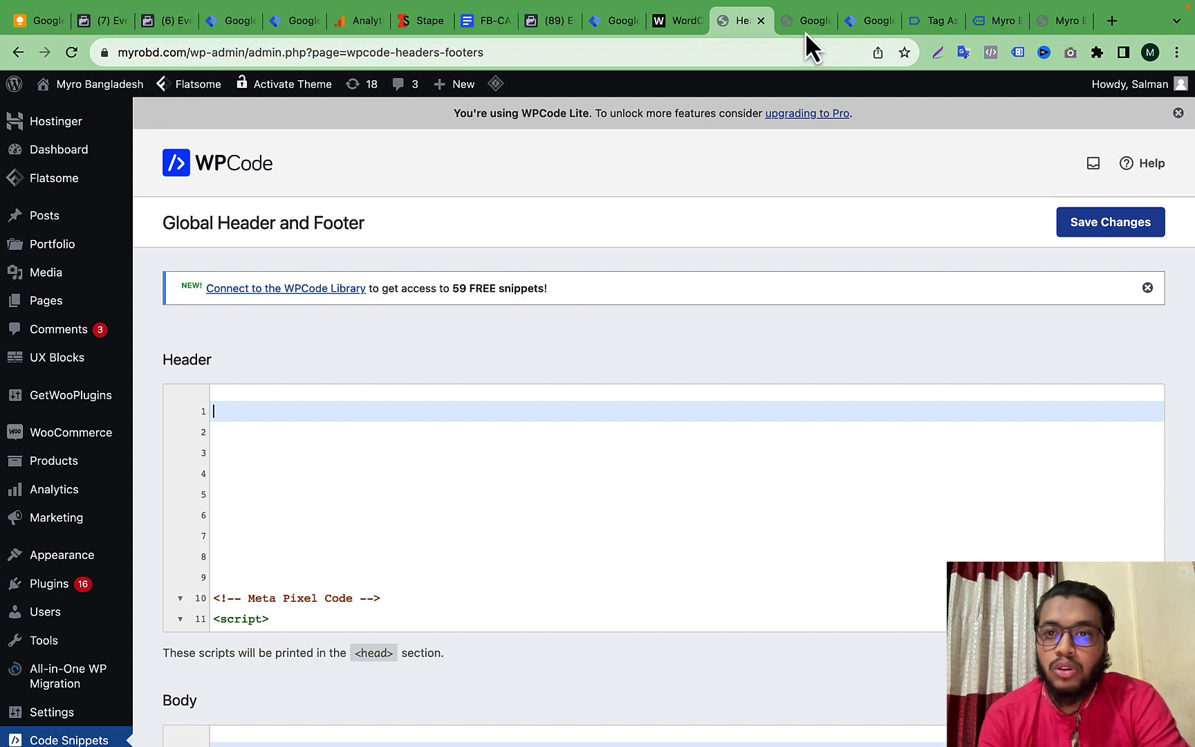
# - Close the install code dialog in the Myrobd - Web container and copy the container ID GTM-KPVB7WM2
pyautogui.click(806, 28)
pyautogui.click(856, 22)
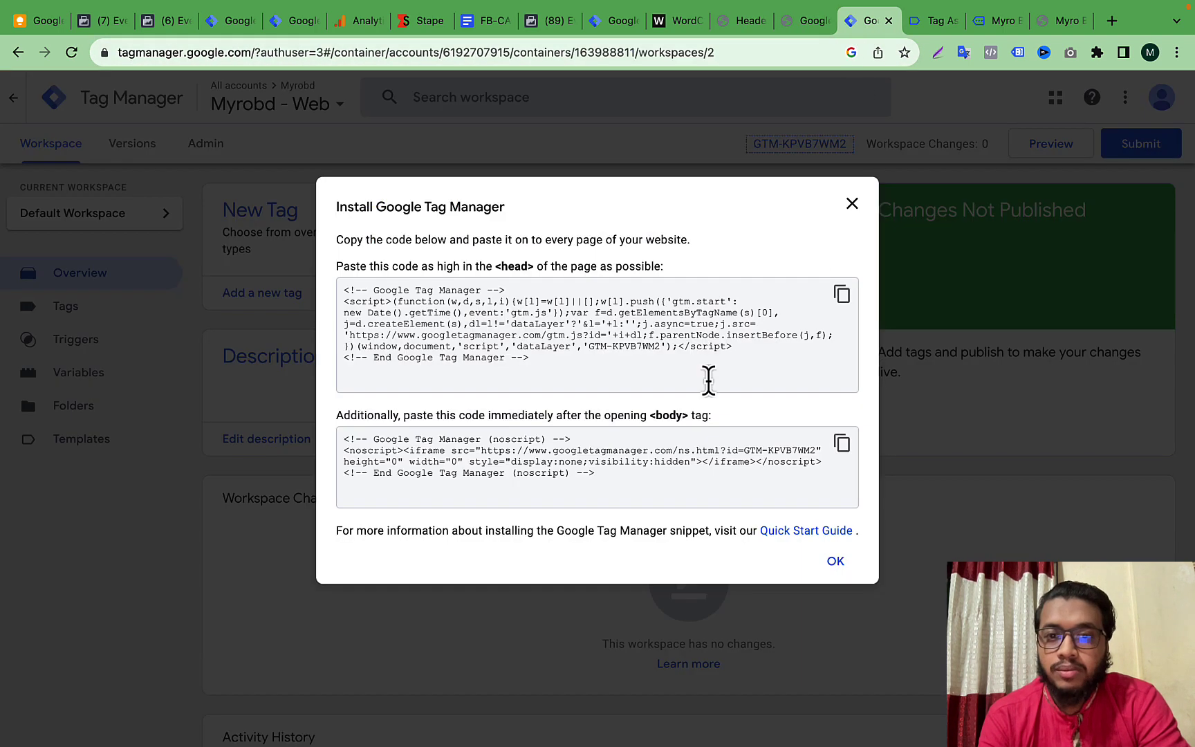
pyautogui.click(852, 203)
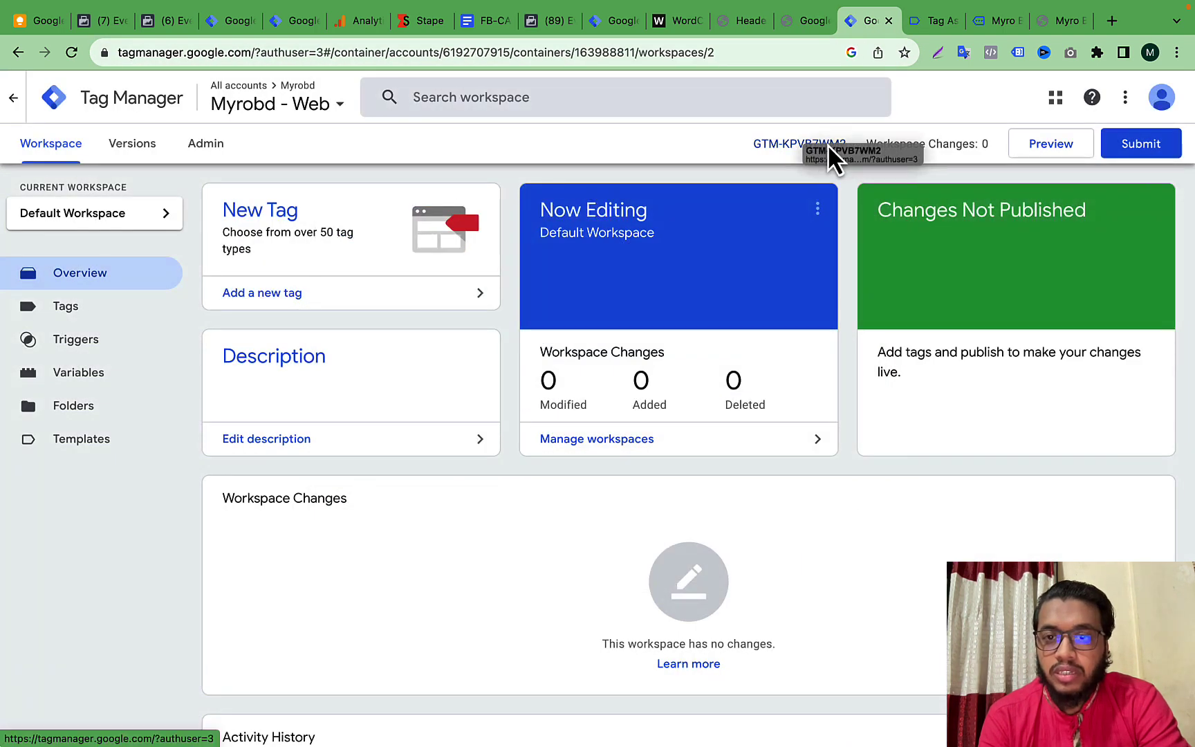
pyautogui.moveTo(752, 143); pyautogui.dragTo(849, 159)
pyautogui.rightClick(827, 145)
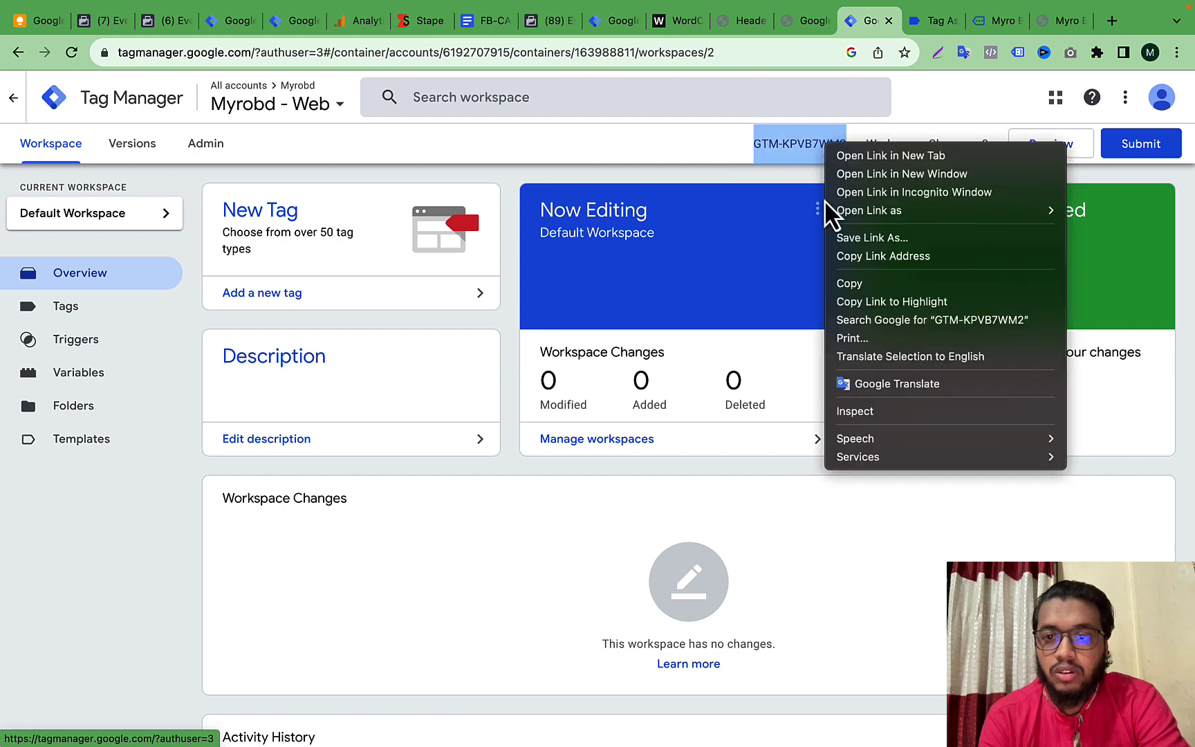
pyautogui.click(857, 284)
# - Set the Google Tag Manager ID in the GTM4WP settings to GTM-KPVB7WM2 and save the changes
pyautogui.click(802, 20)
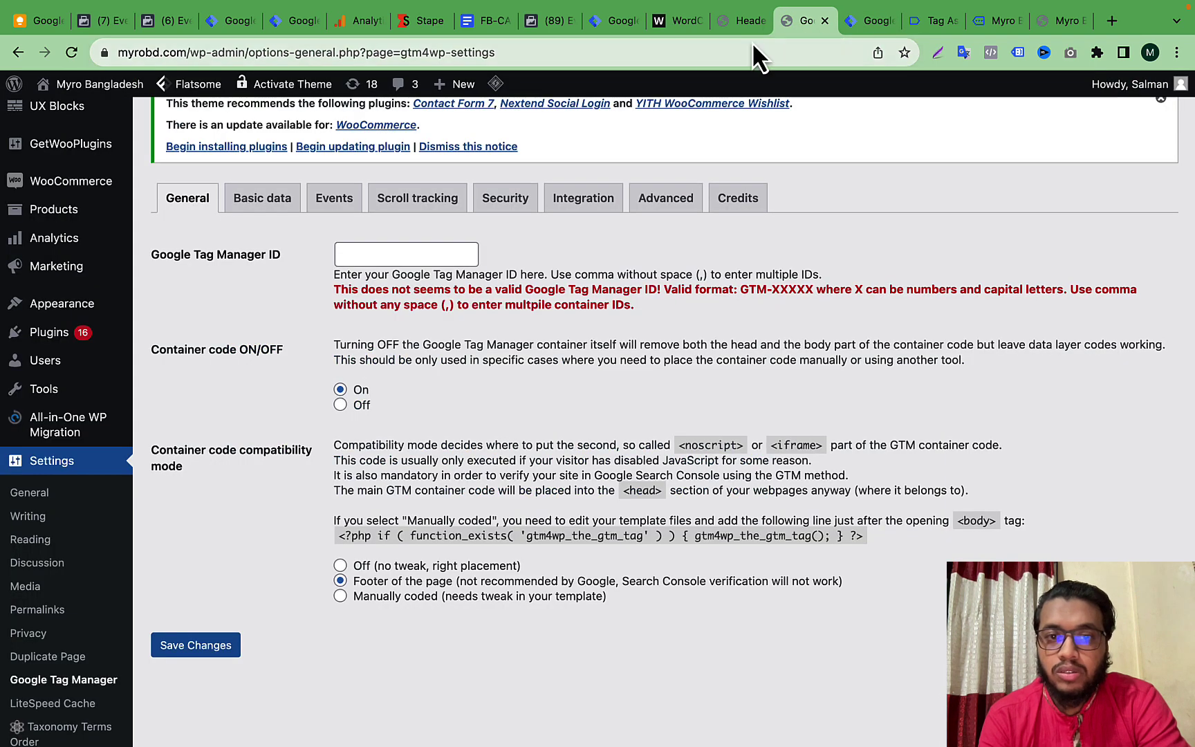
pyautogui.click(449, 254)
pyautogui.press('super+v')
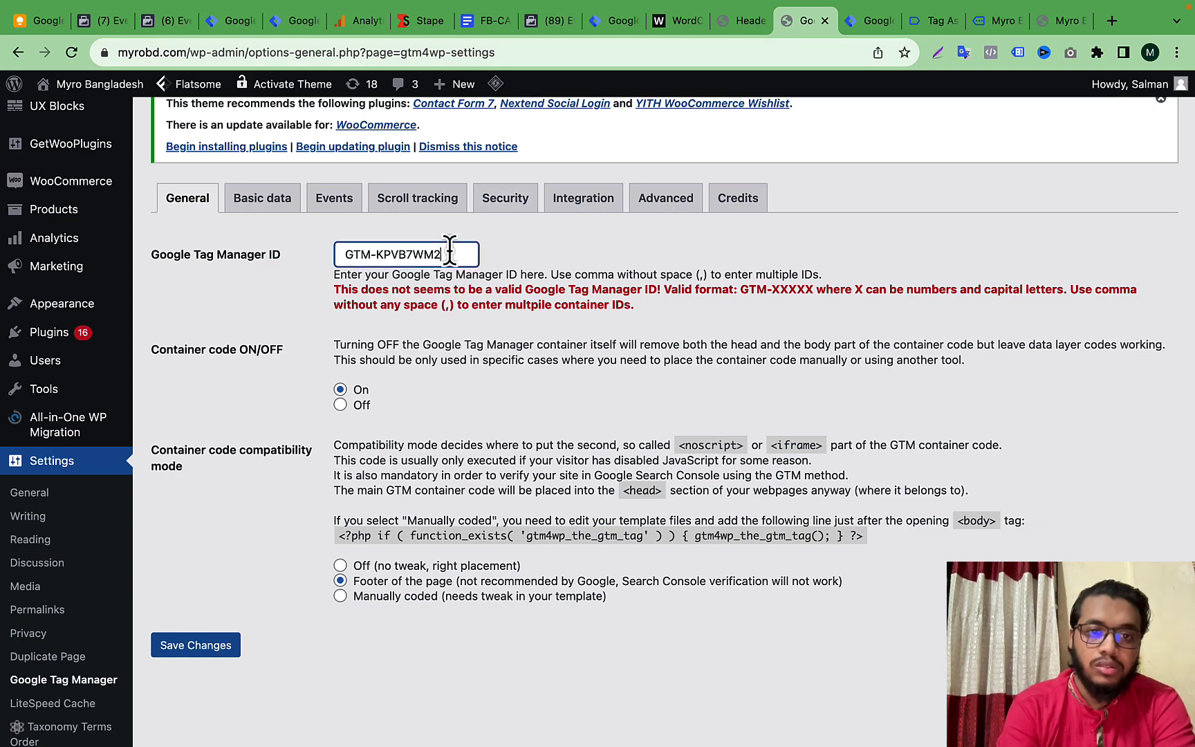
pyautogui.click(203, 645)
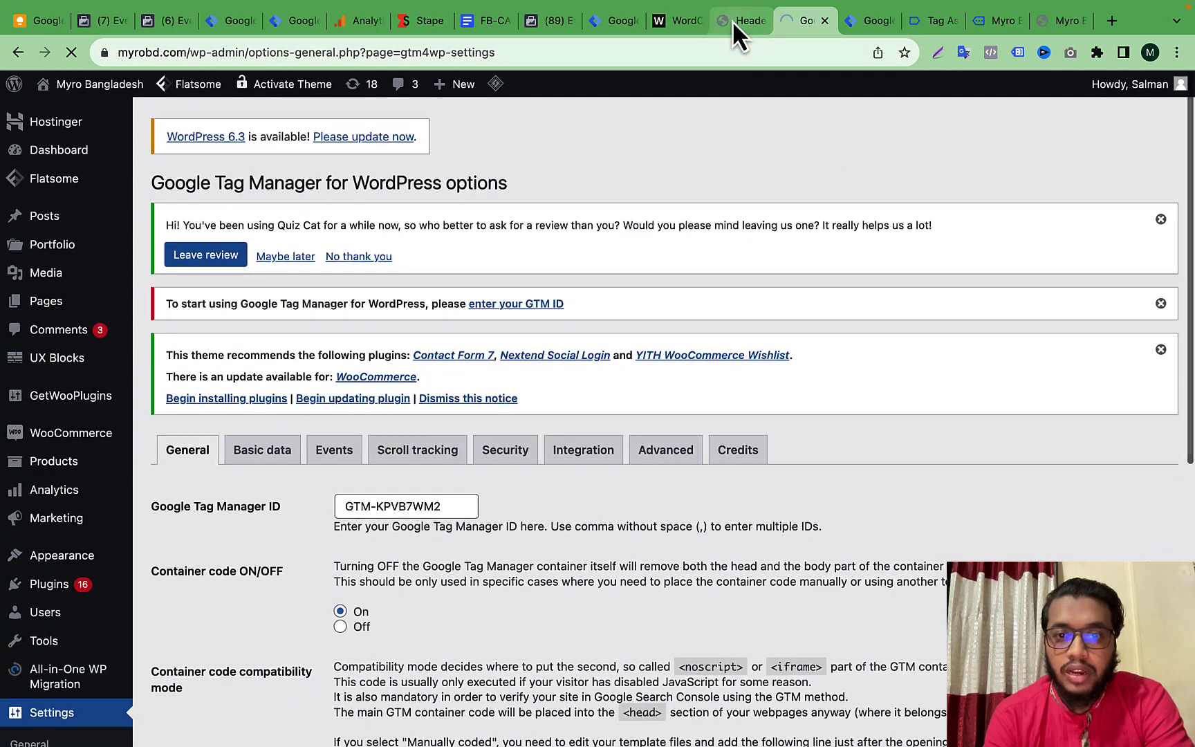
# - Review the remaining Header code in WPCode and save the Global Header and Footer changes
pyautogui.click(736, 21)
pyautogui.scroll(-15, 614, 416)
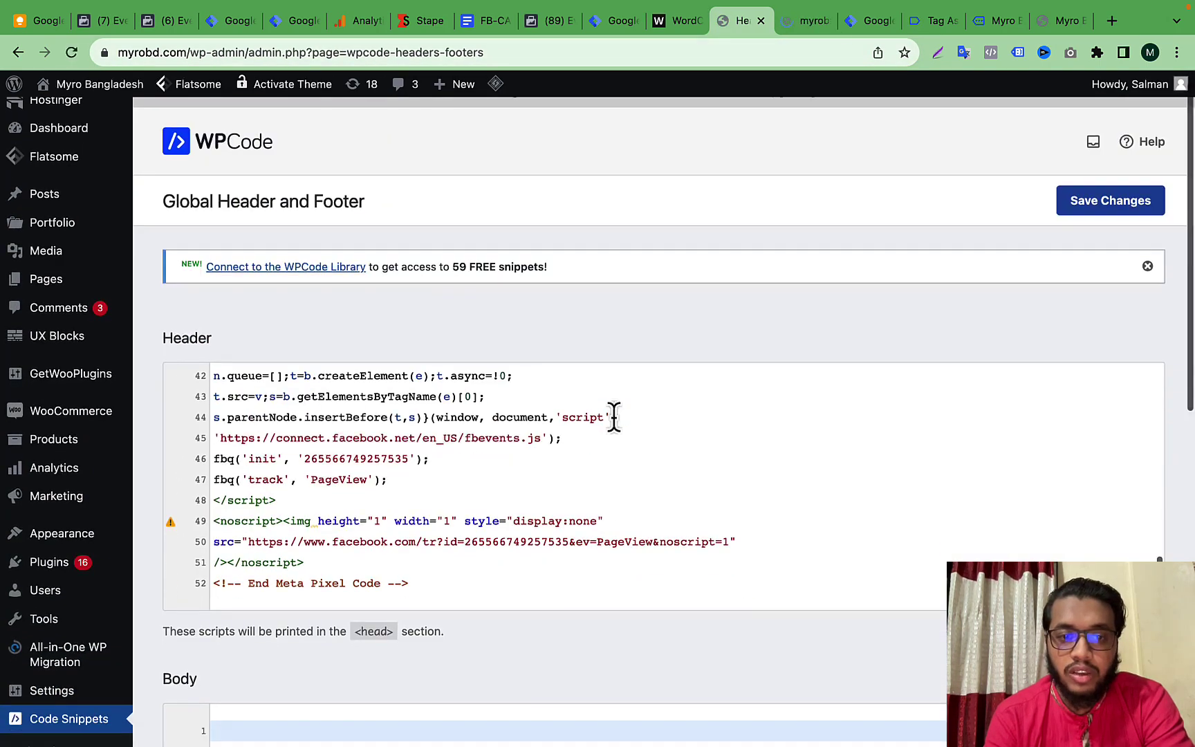
pyautogui.scroll(15, 614, 433)
pyautogui.click(1112, 130)
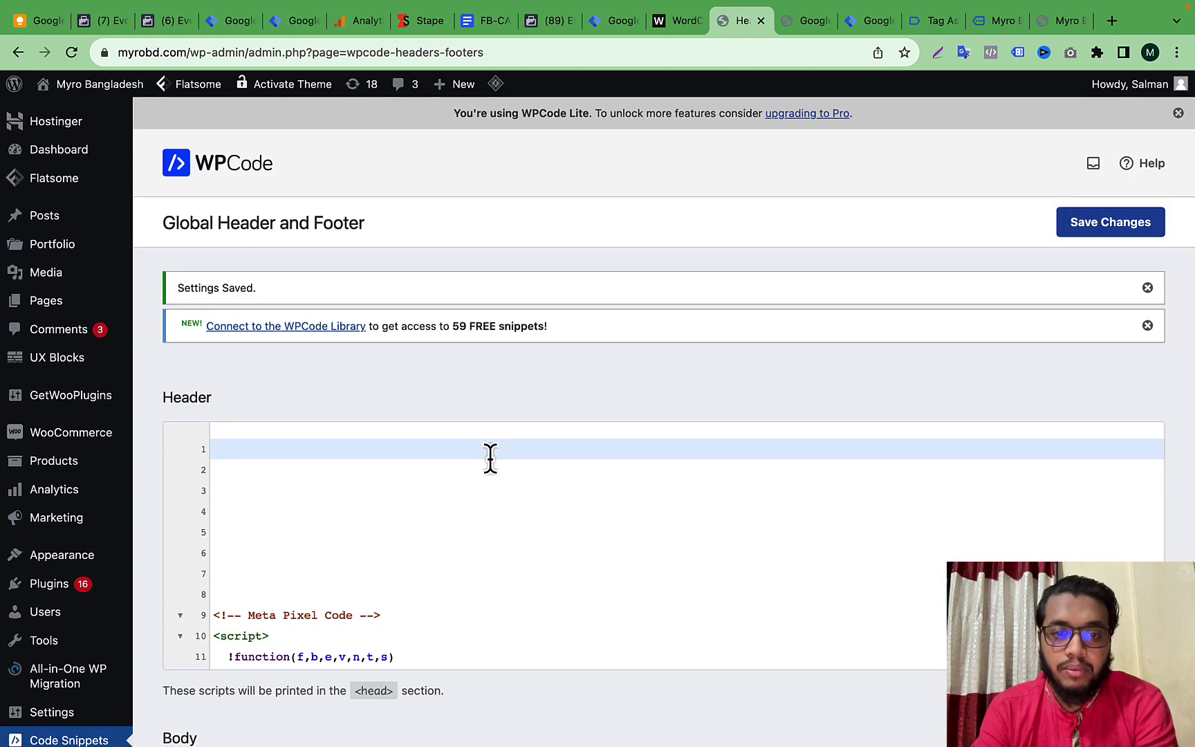
# - Compare the container ID of the Myrobd - Web workspace with the Google Tag Manager ID in the GTM4WP settings
pyautogui.click(401, 551)
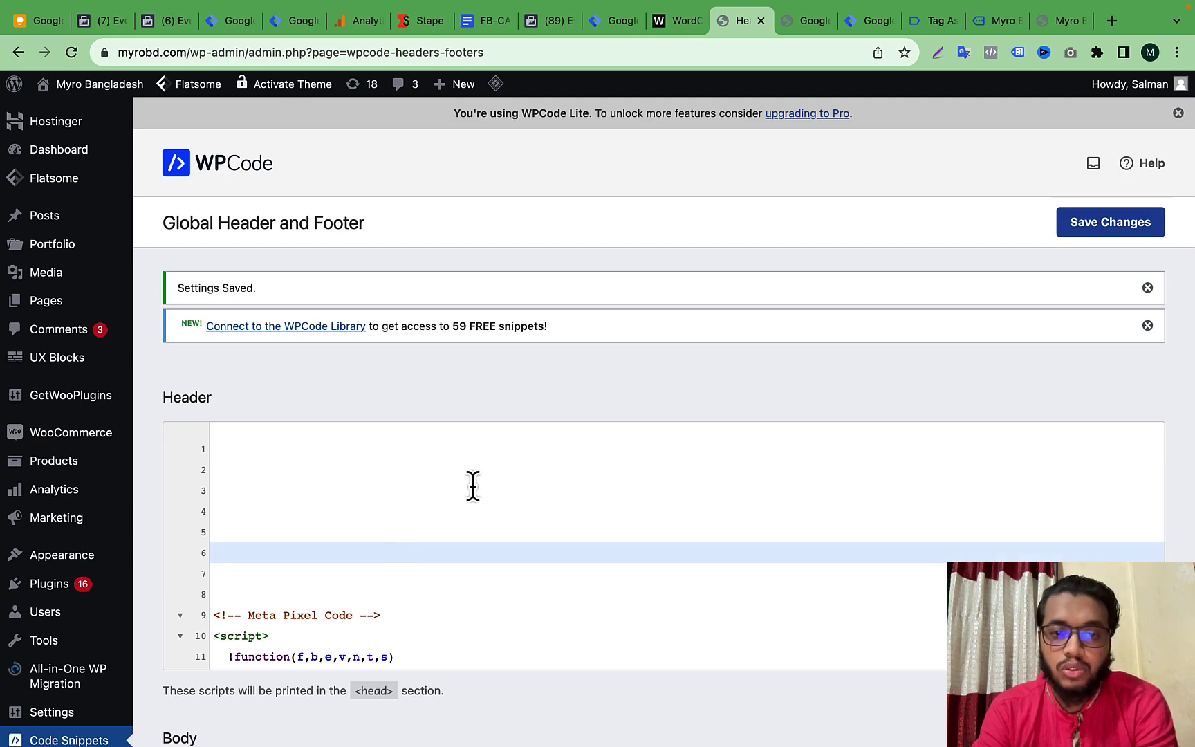
pyautogui.click(496, 469)
pyautogui.click(806, 22)
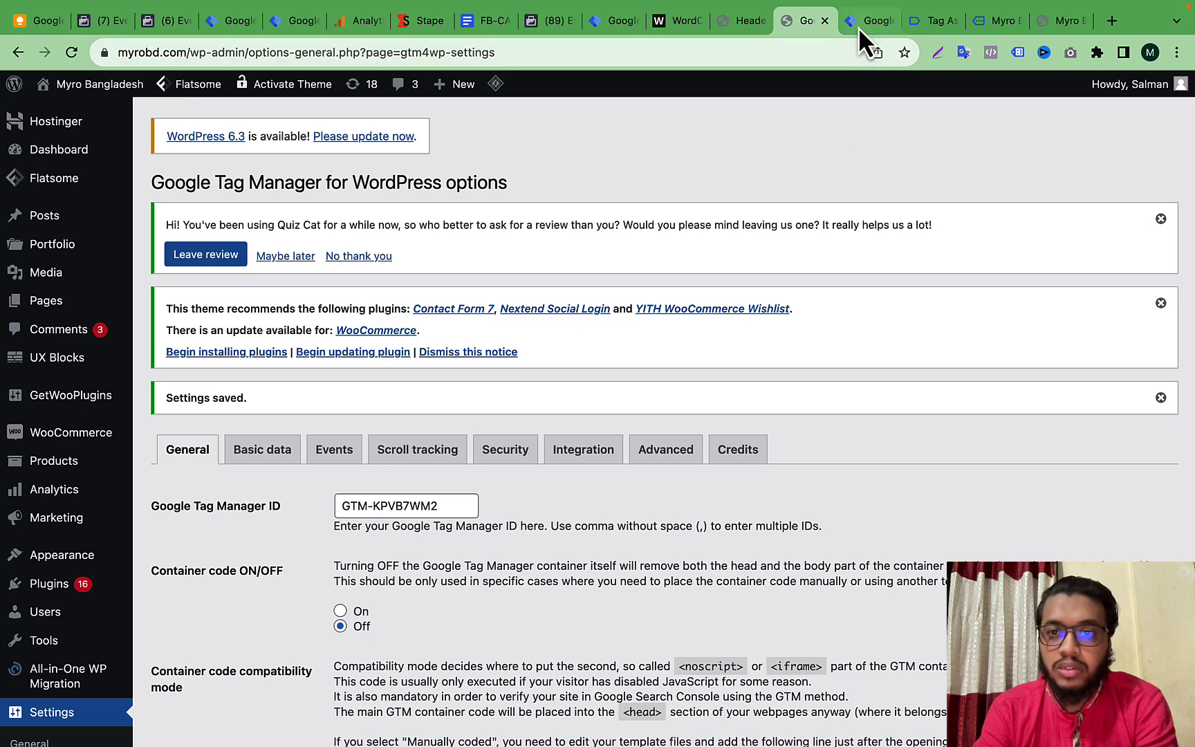
pyautogui.click(858, 22)
pyautogui.moveTo(753, 143); pyautogui.dragTo(824, 176)
pyautogui.click(791, 21)
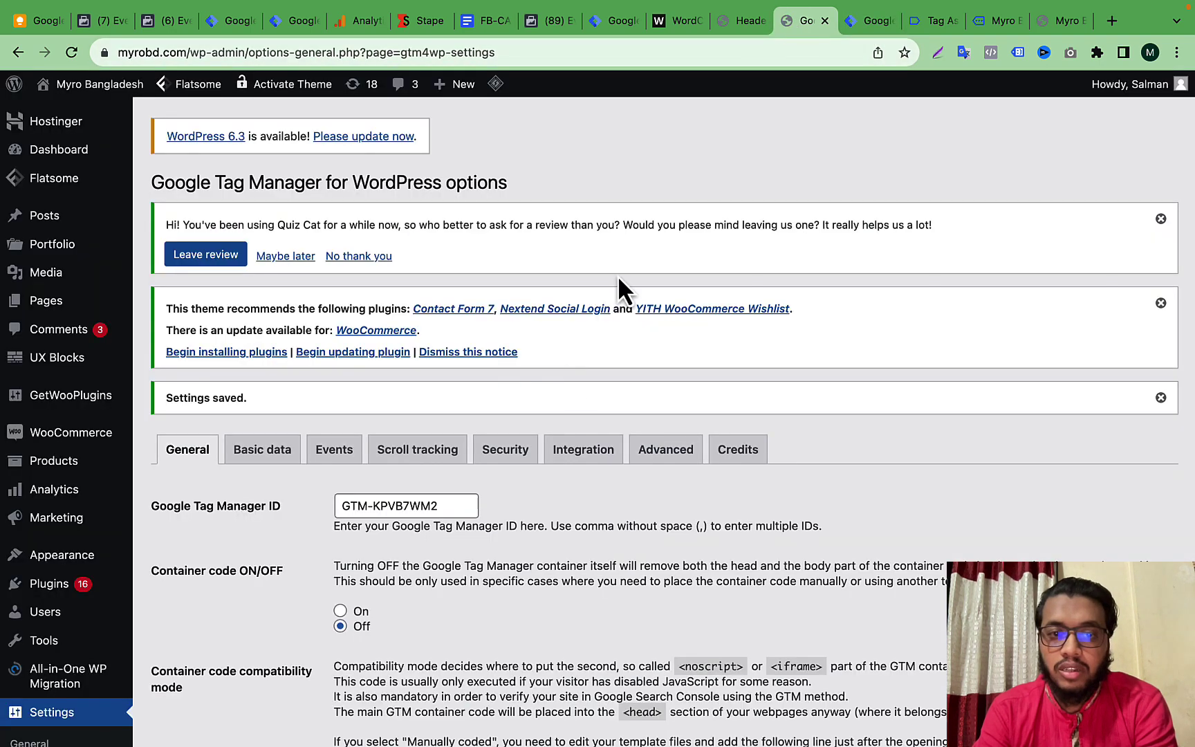
pyautogui.scroll(-4, 561, 379)
pyautogui.click(867, 21)
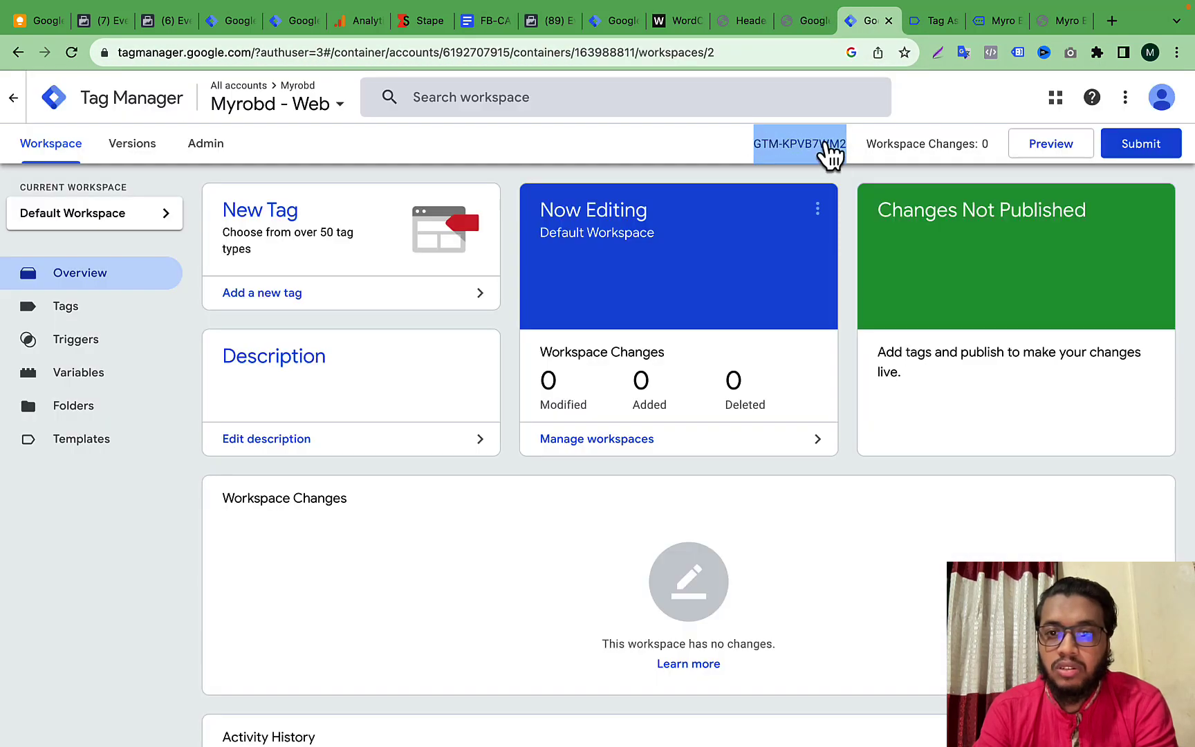
pyautogui.click(829, 152)
# - Check the WPCode Header code and the Tag Assistant summary against the General options of GTM4WP
pyautogui.click(741, 21)
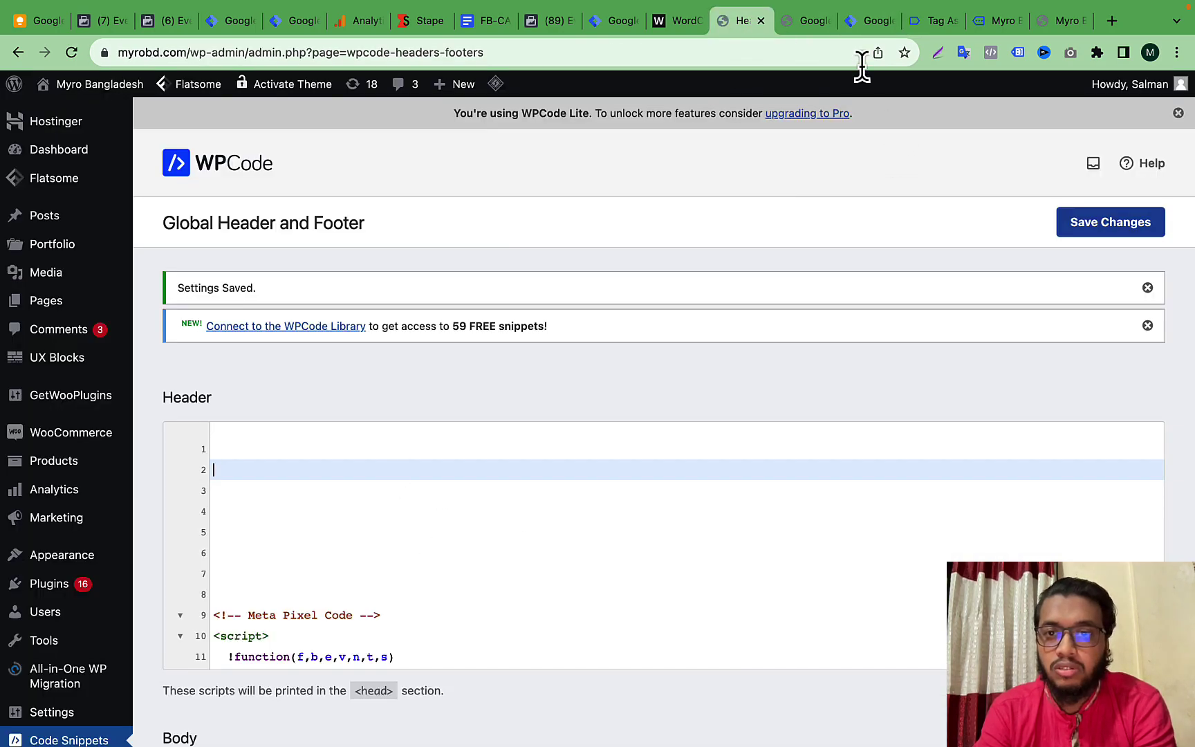
pyautogui.click(801, 22)
pyautogui.scroll(5, 374, 401)
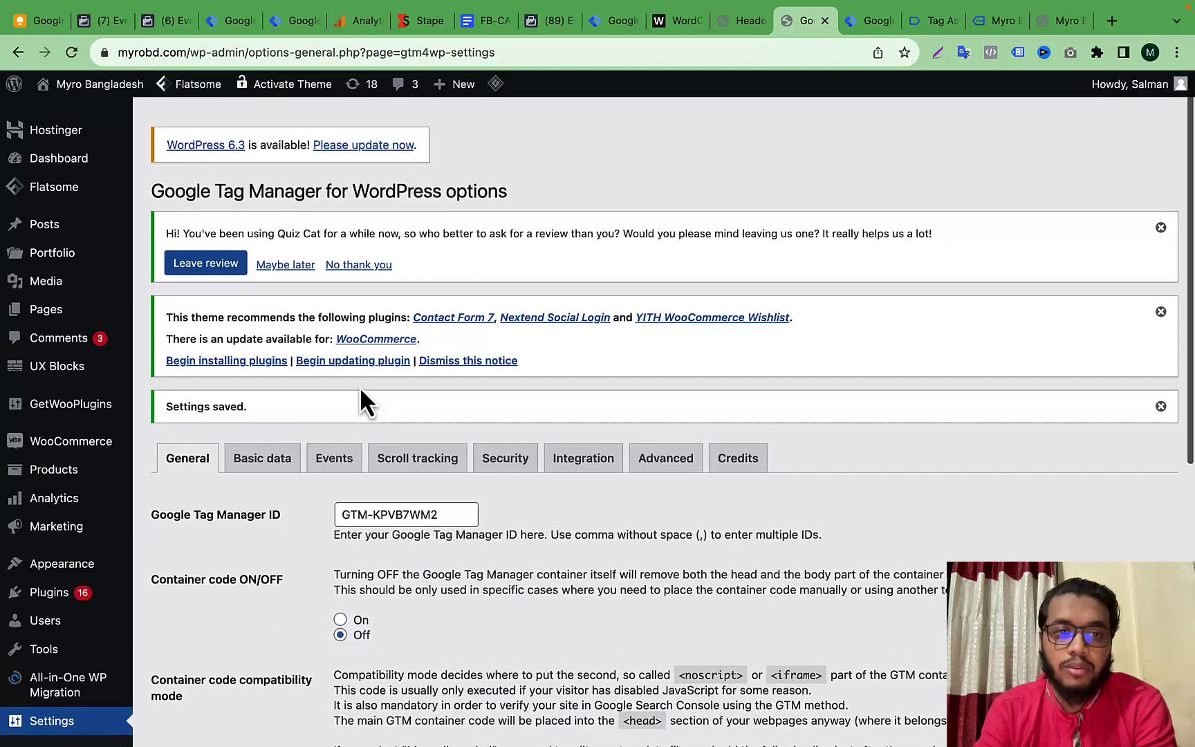
pyautogui.scroll(-4, 442, 415)
pyautogui.scroll(-2, 442, 414)
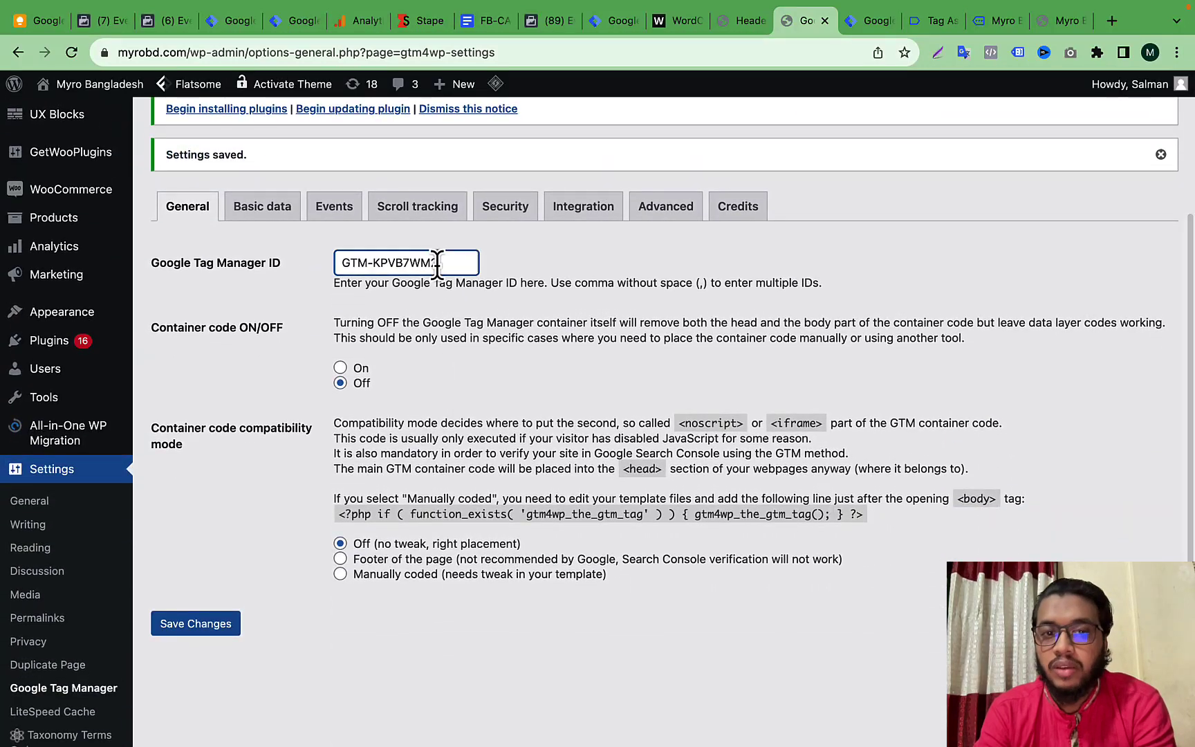
pyautogui.doubleClick(437, 263)
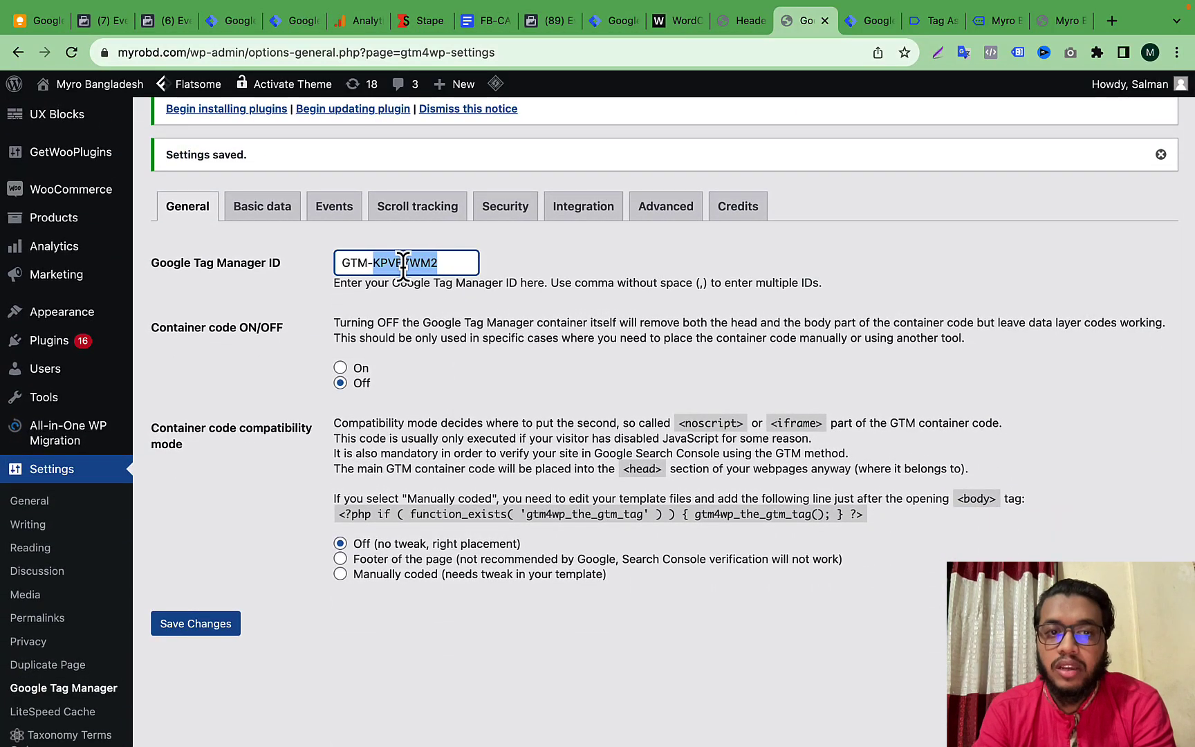
pyautogui.tripleClick(403, 263)
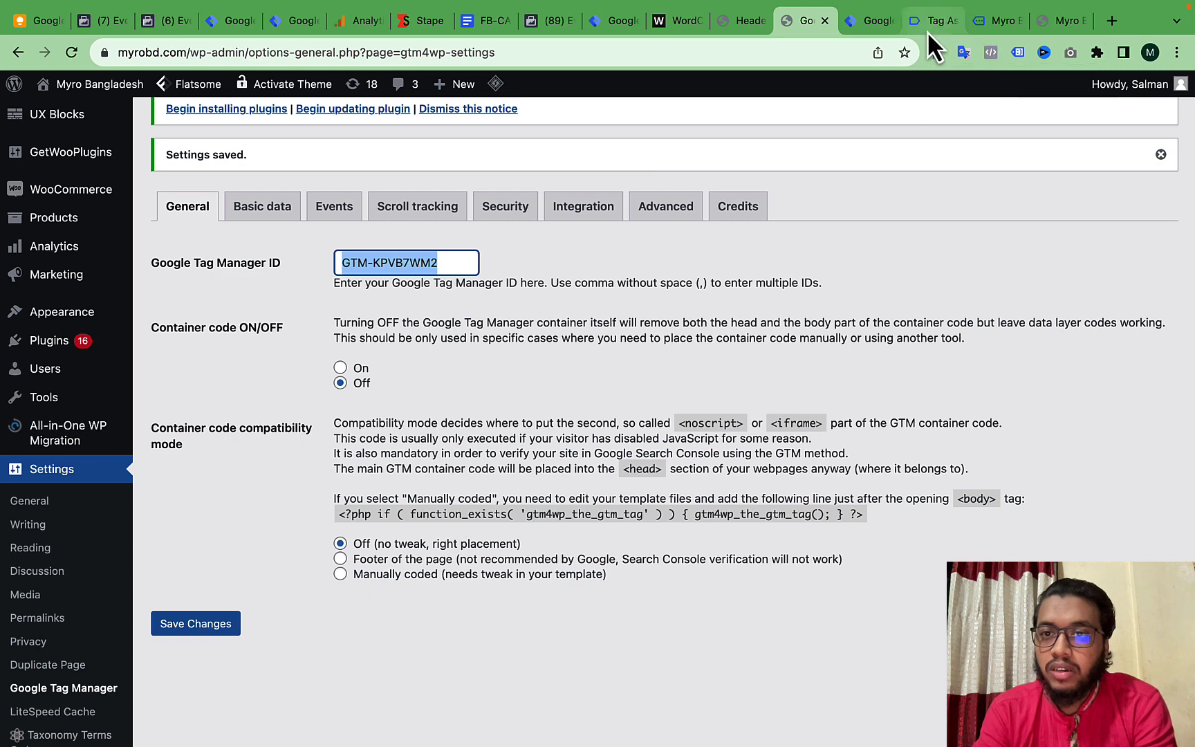
pyautogui.click(927, 26)
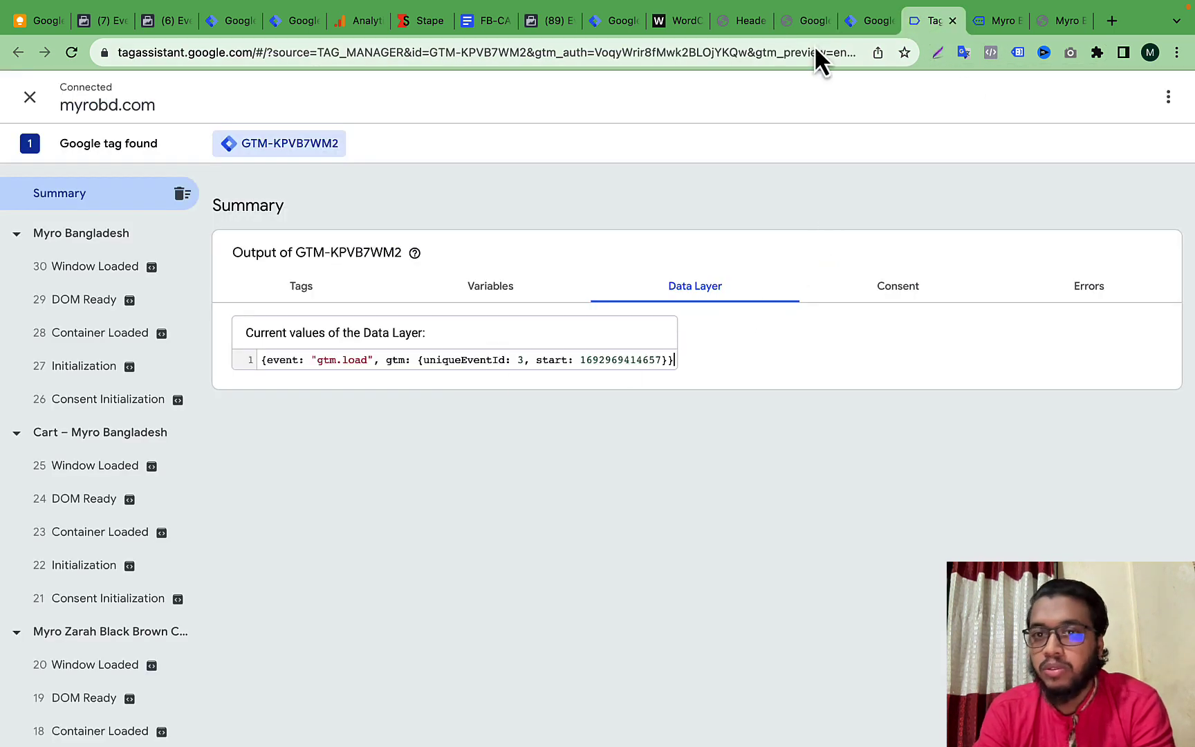
pyautogui.click(802, 20)
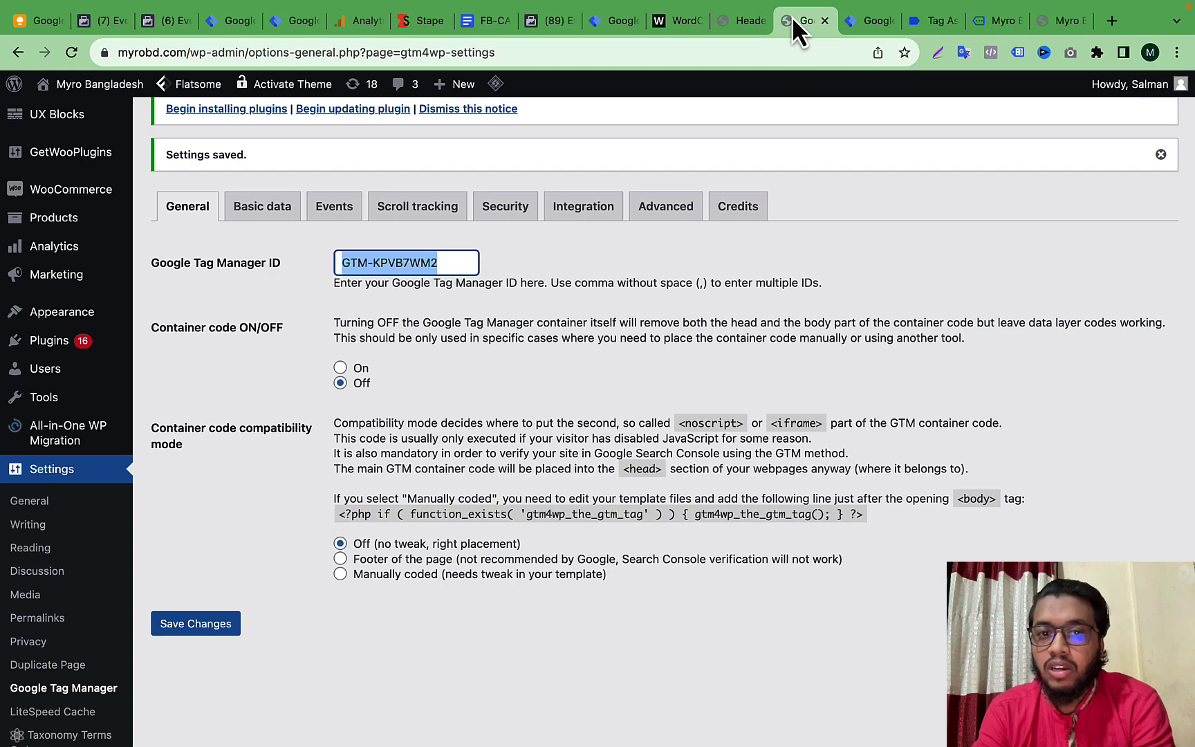
pyautogui.click(844, 228)
pyautogui.scroll(4, 415, 366)
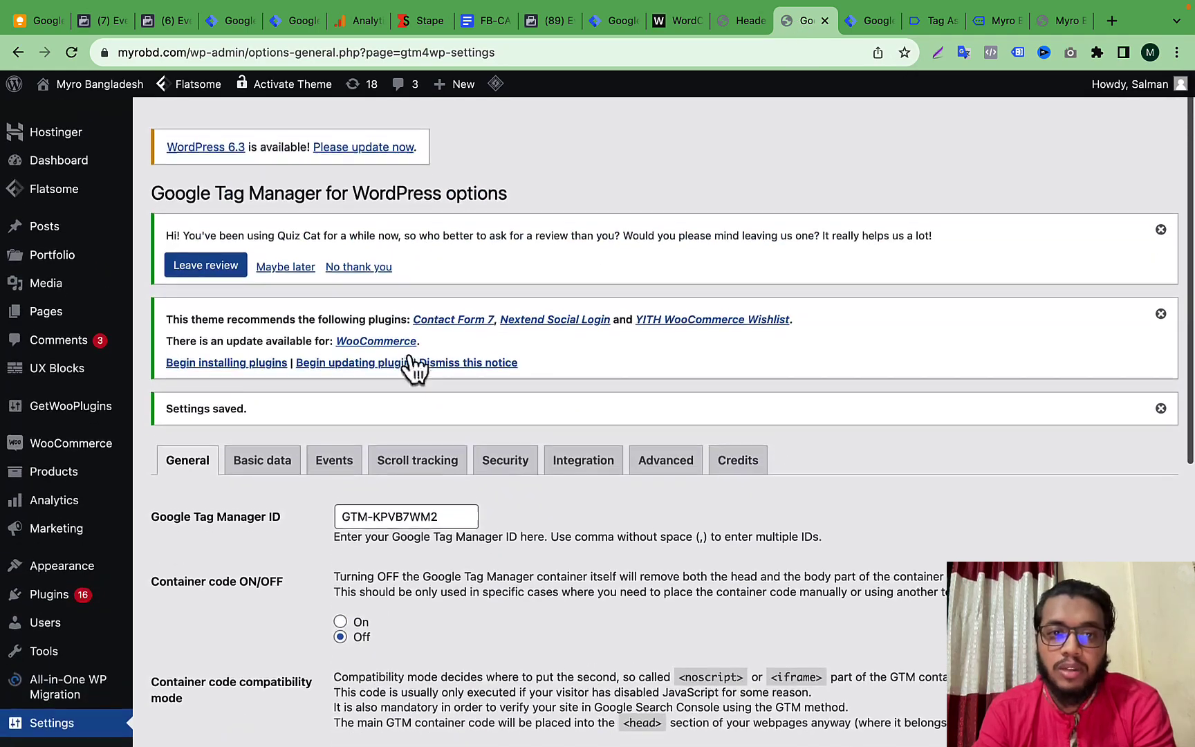
pyautogui.scroll(-1, 414, 367)
pyautogui.scroll(-5, 622, 208)
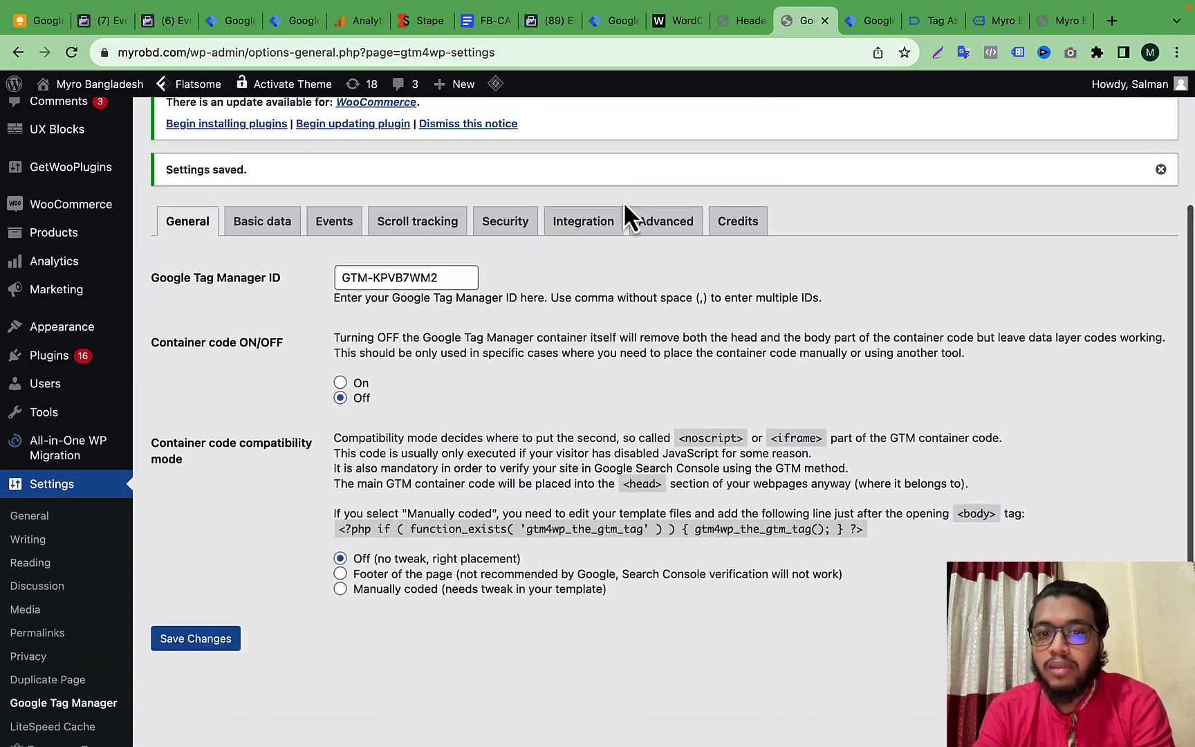
# - Reload the myrobd.com storefront and check it for Google tags with Tag Assistant Legacy, repeating the check once
pyautogui.click(929, 22)
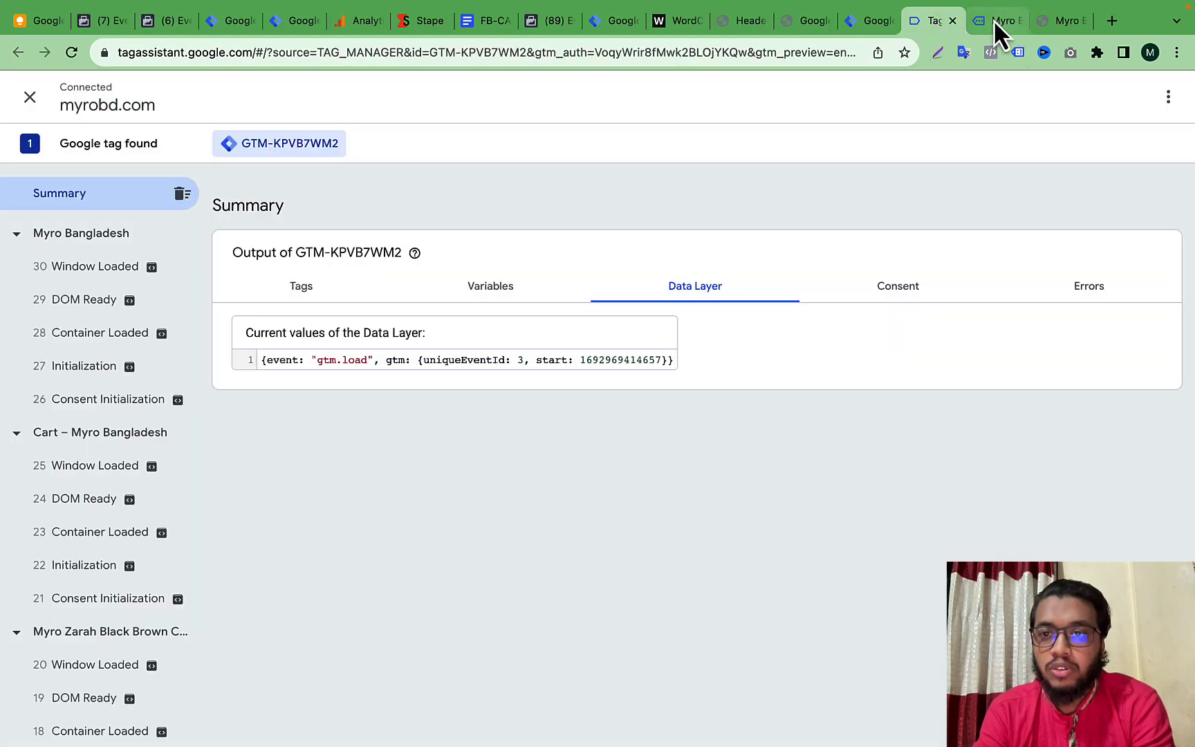
pyautogui.click(993, 21)
pyautogui.click(72, 53)
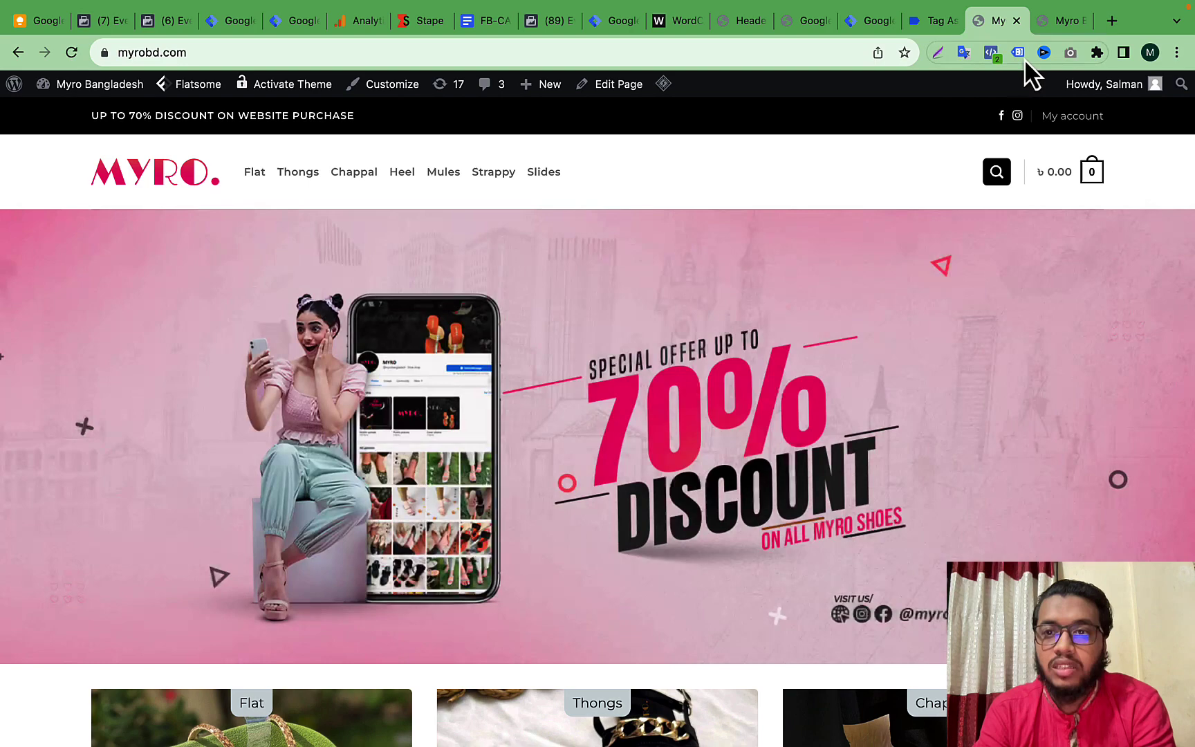
pyautogui.click(1018, 53)
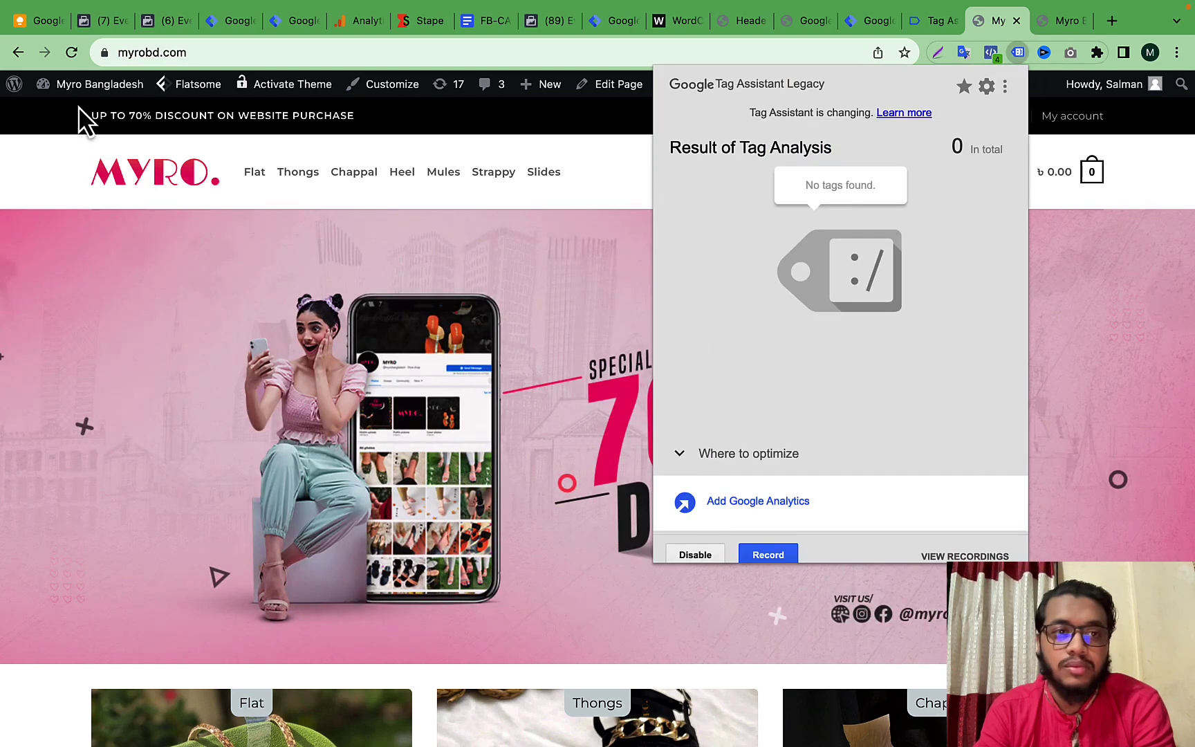
pyautogui.click(72, 53)
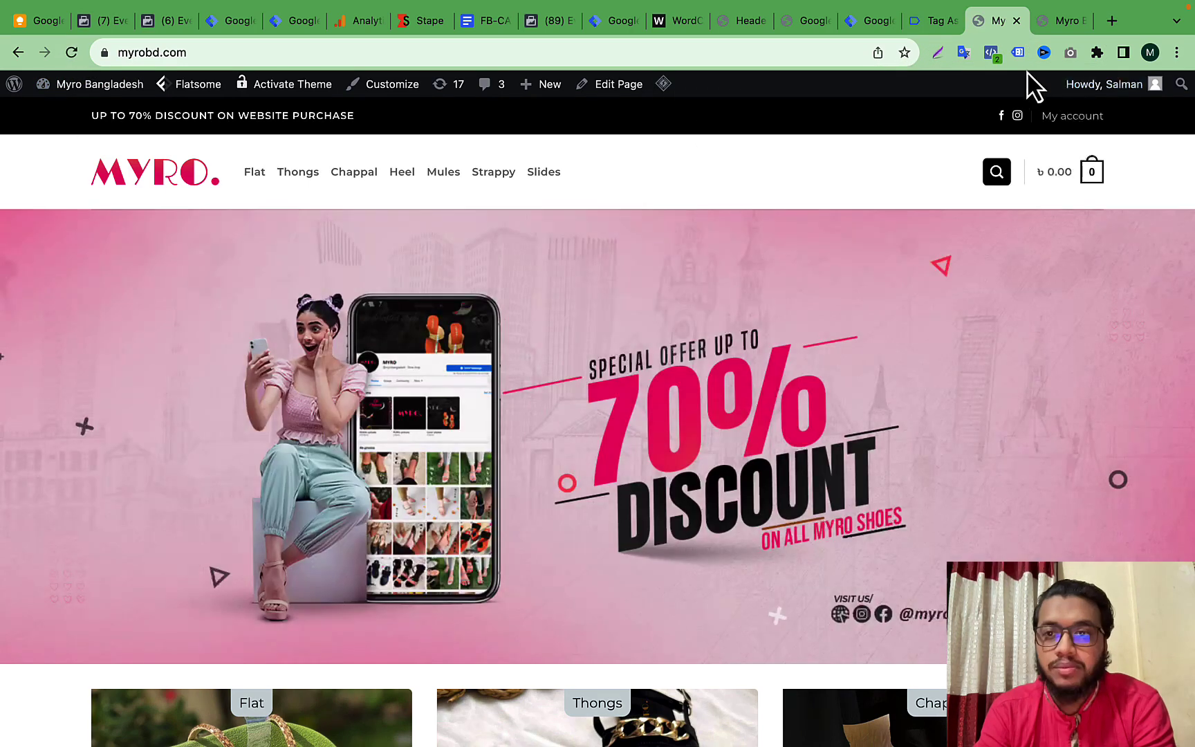
pyautogui.click(1018, 52)
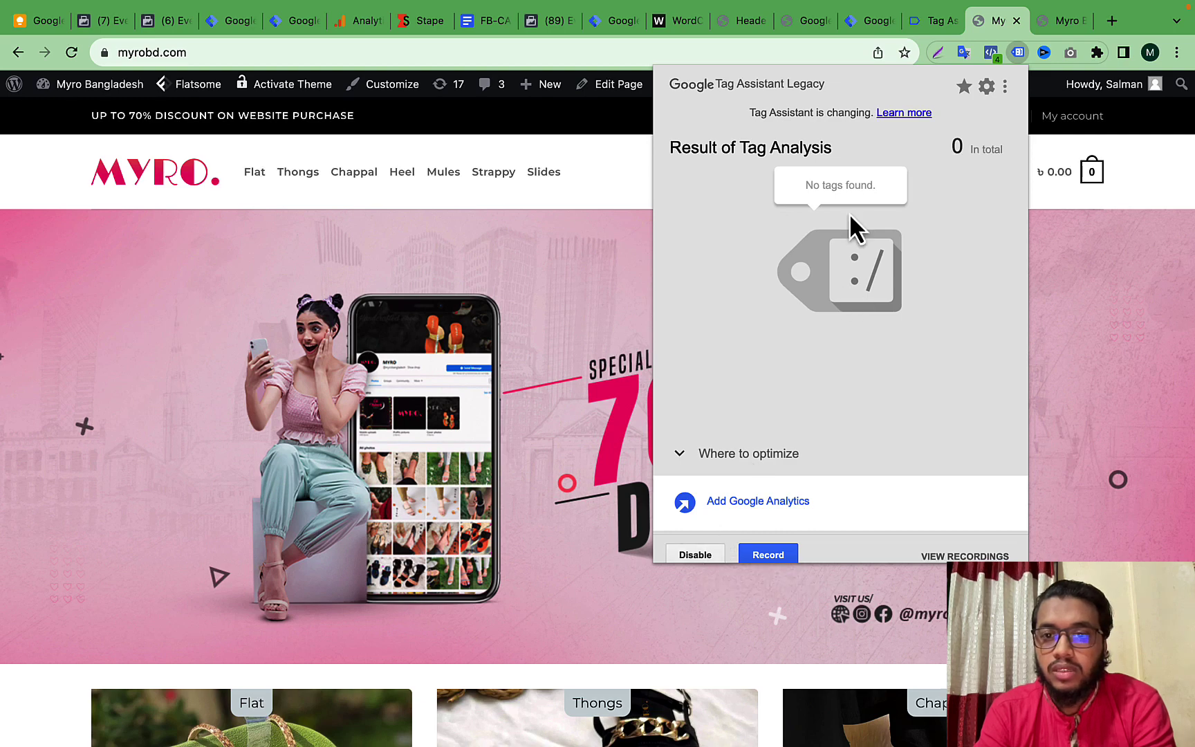
pyautogui.tripleClick(850, 185)
pyautogui.click(849, 184)
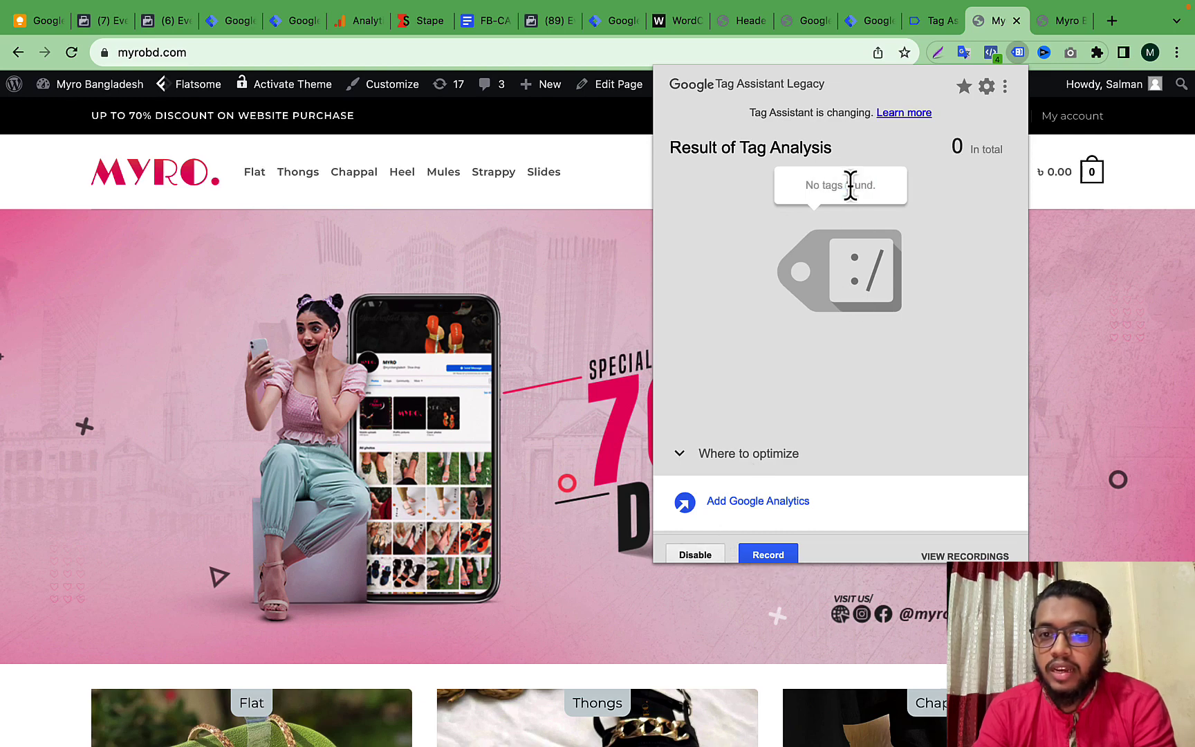
# - Set the GTM4WP container code to On in the General options and save the changes
pyautogui.click(868, 22)
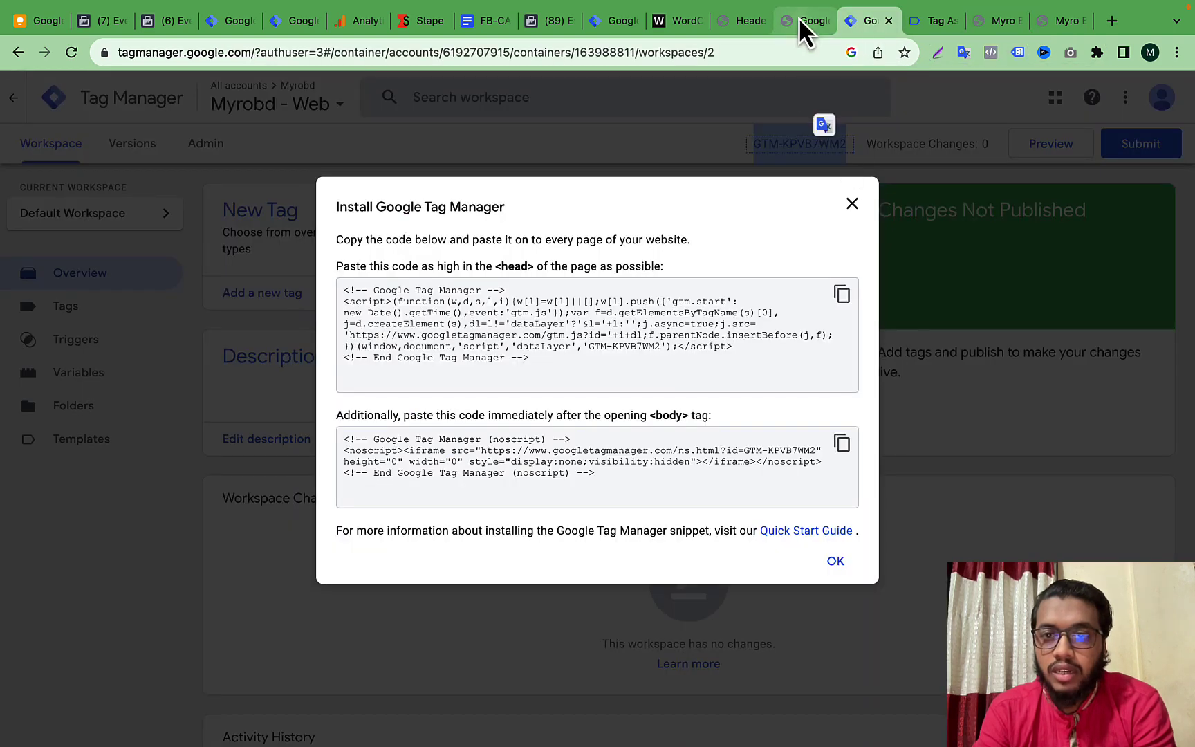
pyautogui.click(799, 19)
pyautogui.scroll(3, 579, 386)
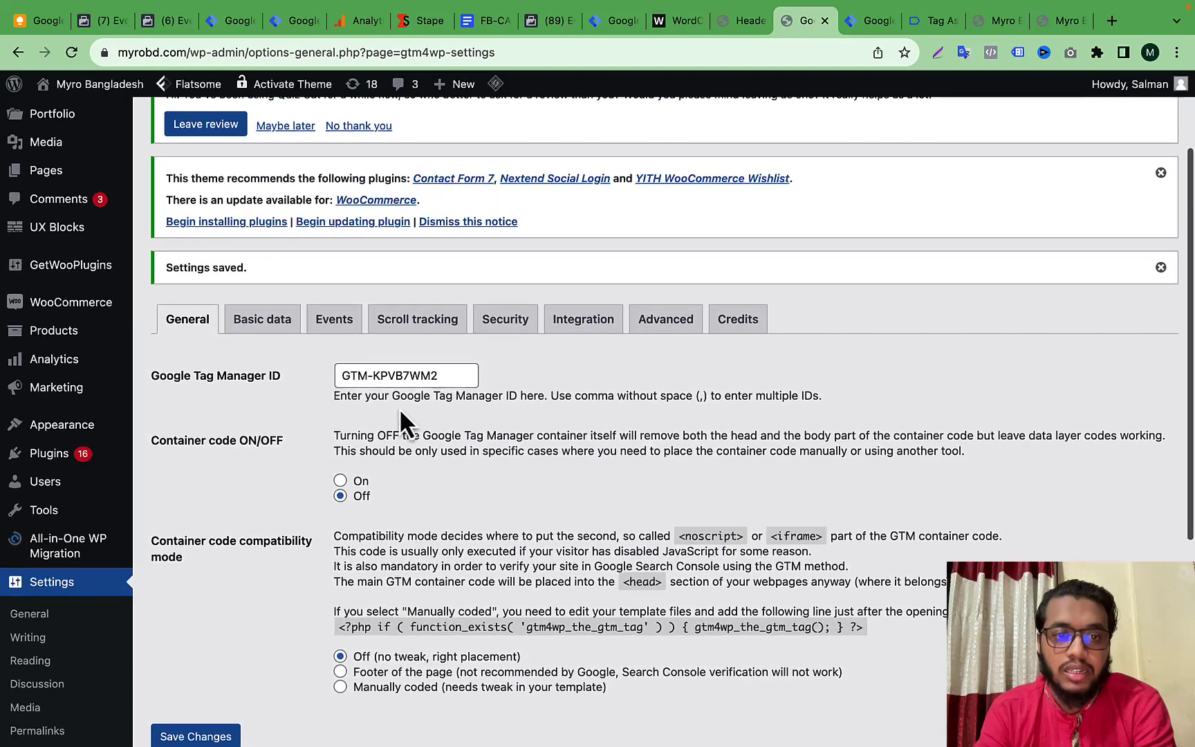
pyautogui.tripleClick(382, 384)
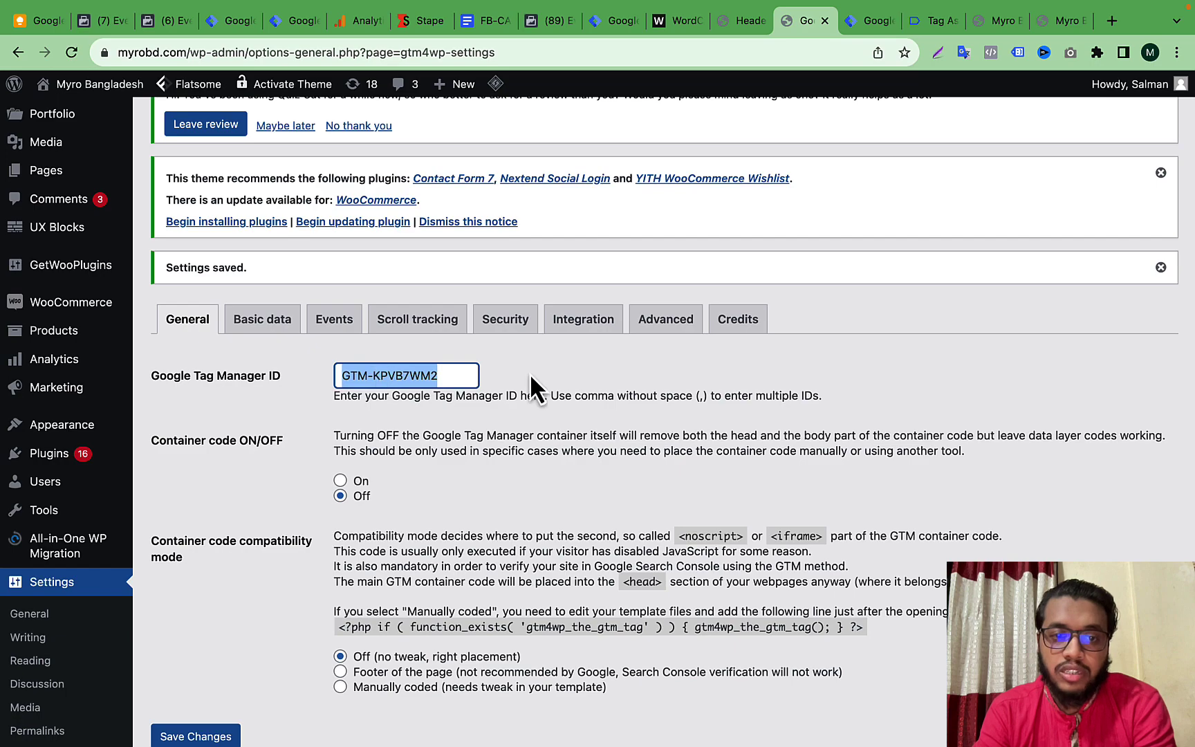
pyautogui.scroll(3, 532, 388)
pyautogui.scroll(-5, 529, 388)
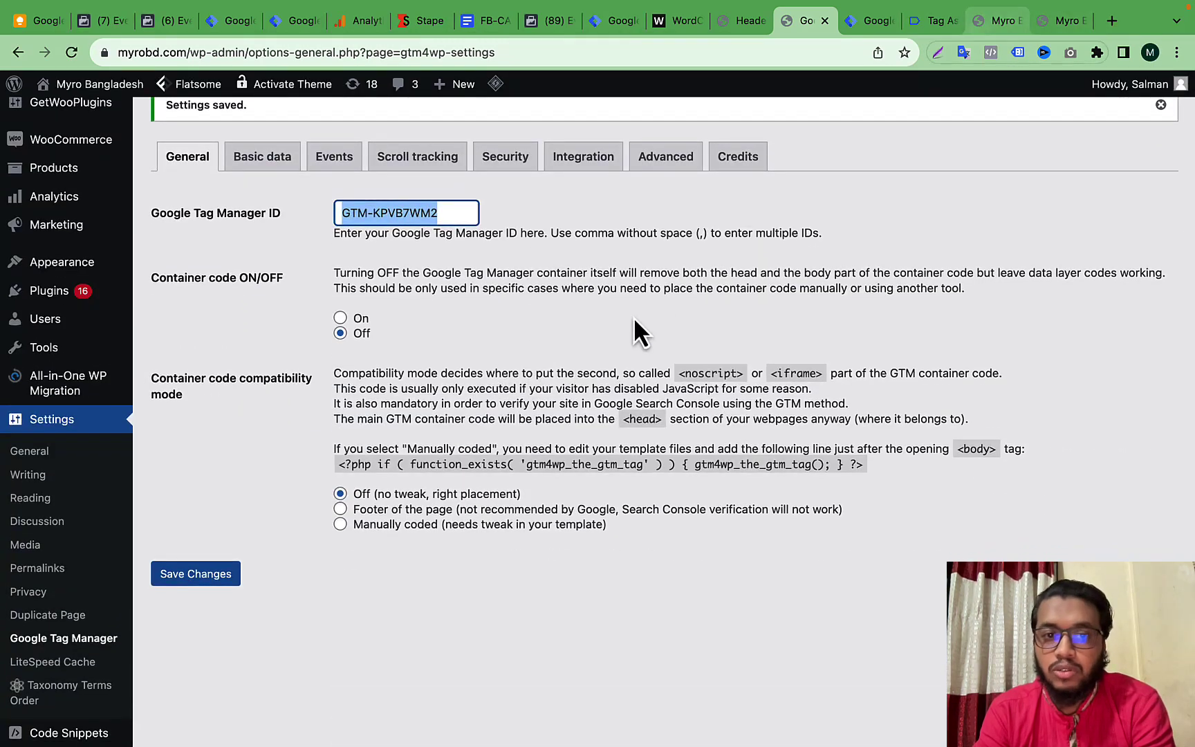
pyautogui.scroll(1, 385, 343)
pyautogui.click(161, 345)
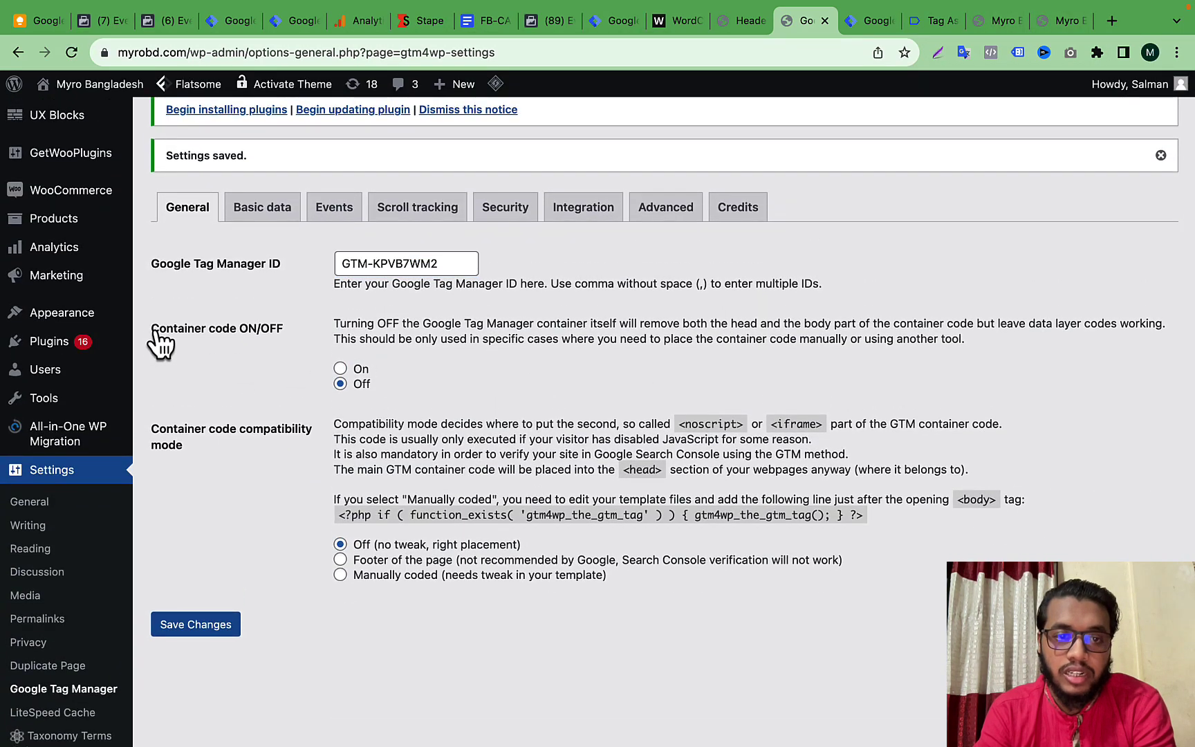
pyautogui.moveTo(487, 323); pyautogui.dragTo(526, 325)
pyautogui.tripleClick(526, 323)
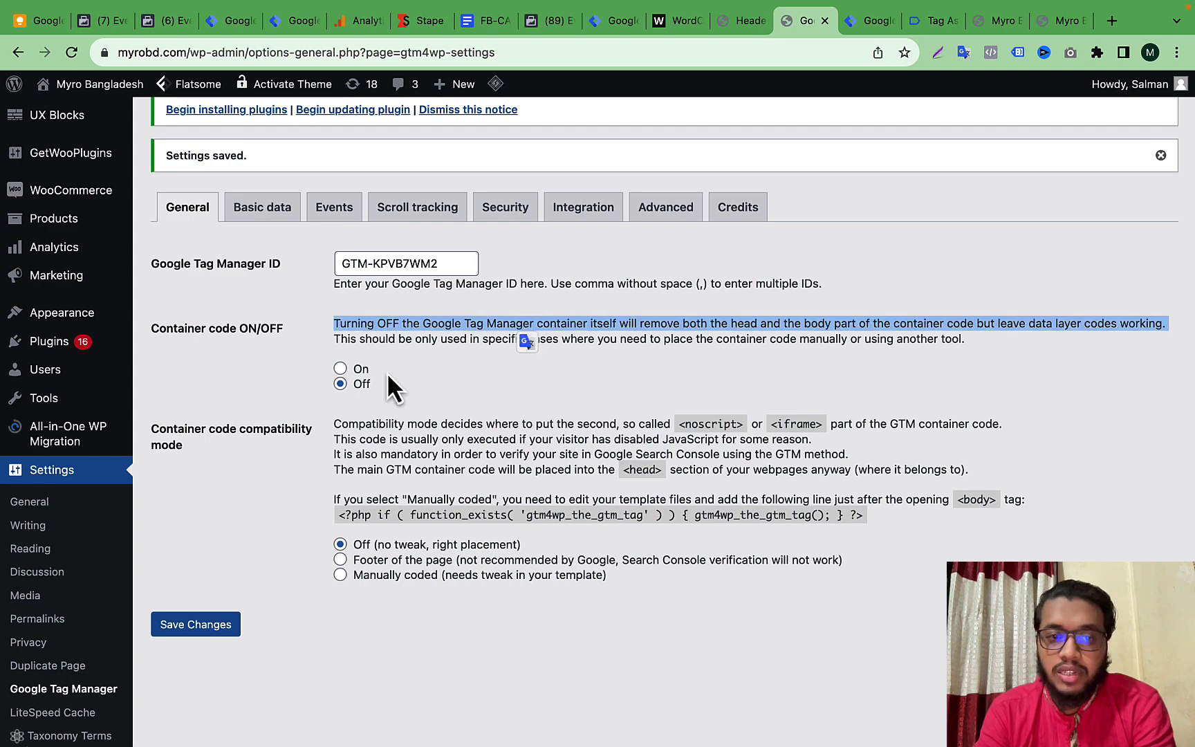
pyautogui.click(339, 369)
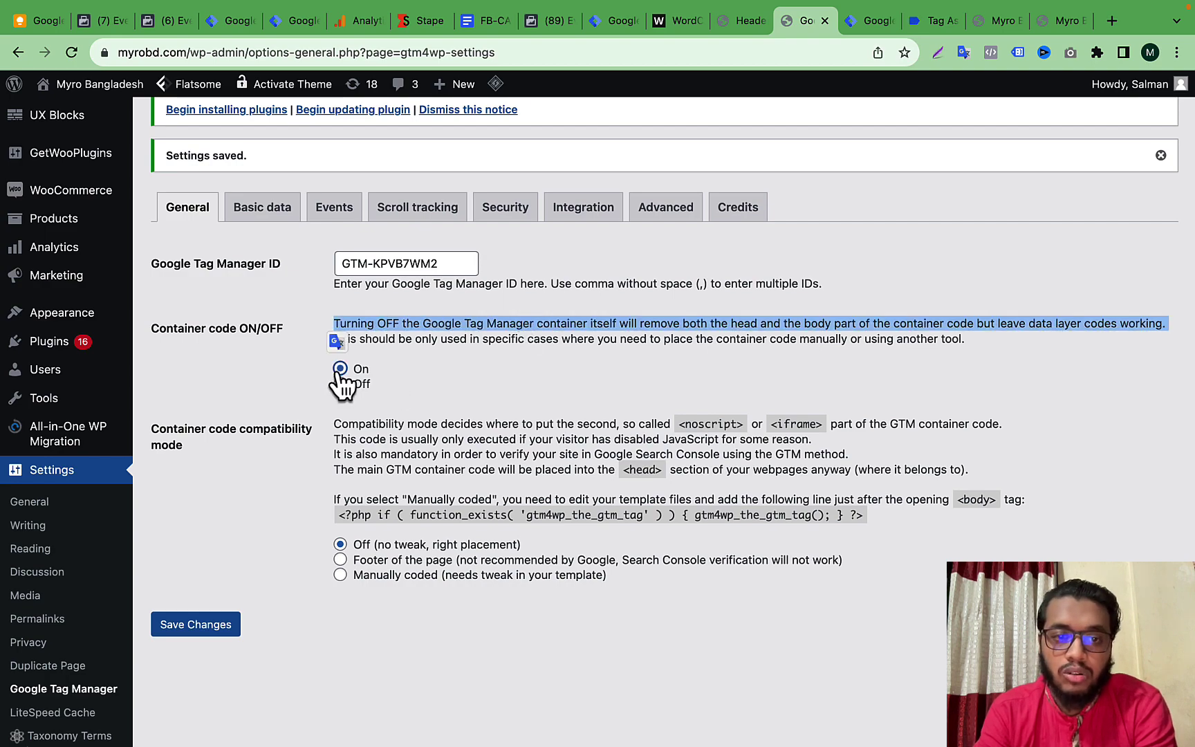
pyautogui.click(214, 626)
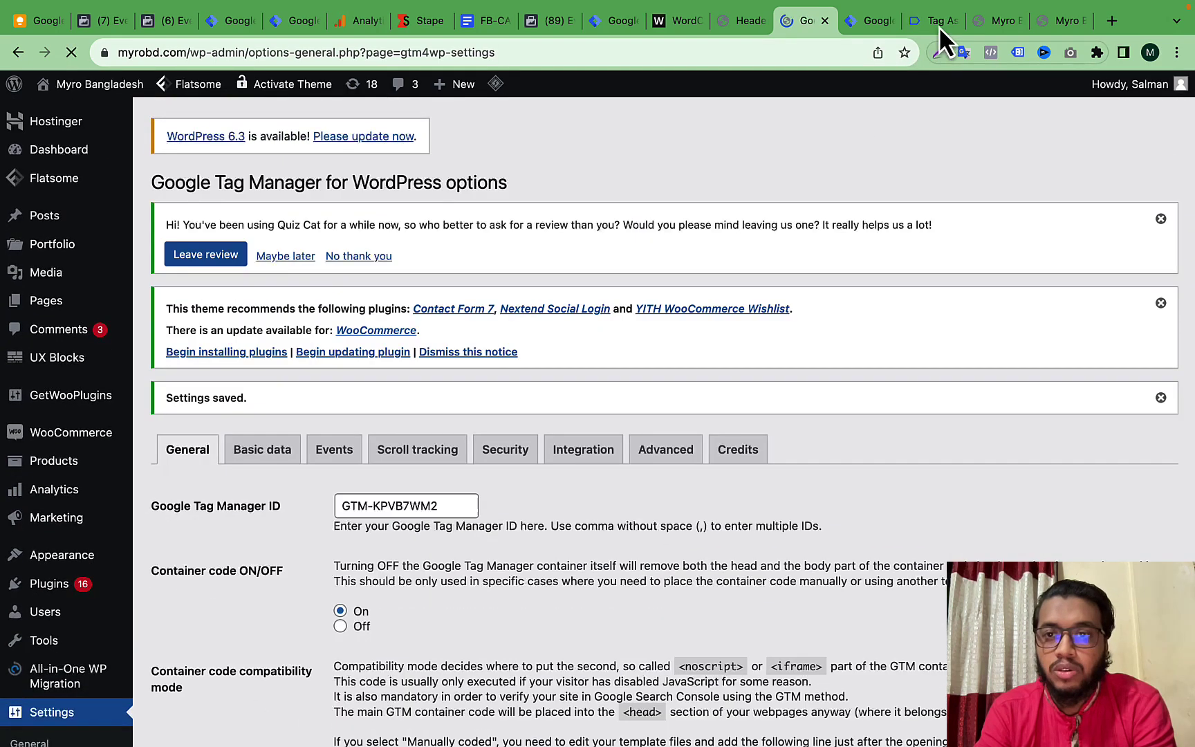
# - Reload the storefront with the container code switched on and rerun the Tag Assistant Legacy analysis
pyautogui.click(934, 22)
pyautogui.click(980, 29)
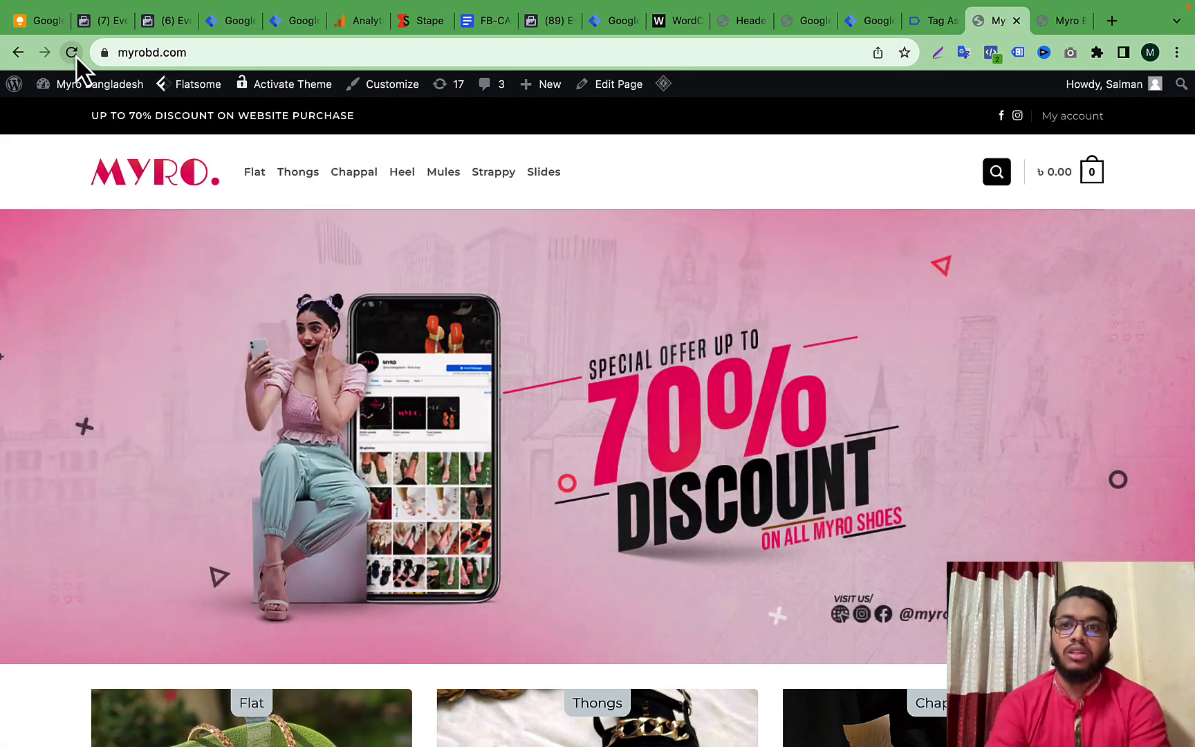
pyautogui.click(72, 53)
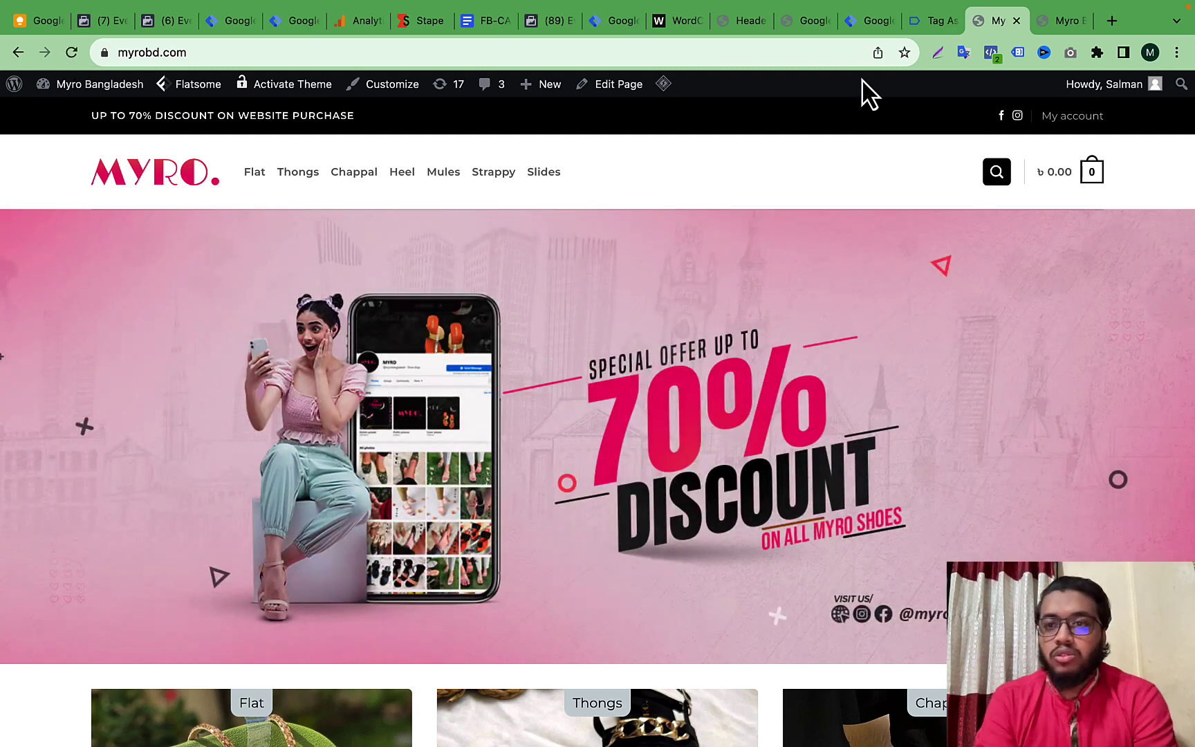
pyautogui.click(1018, 53)
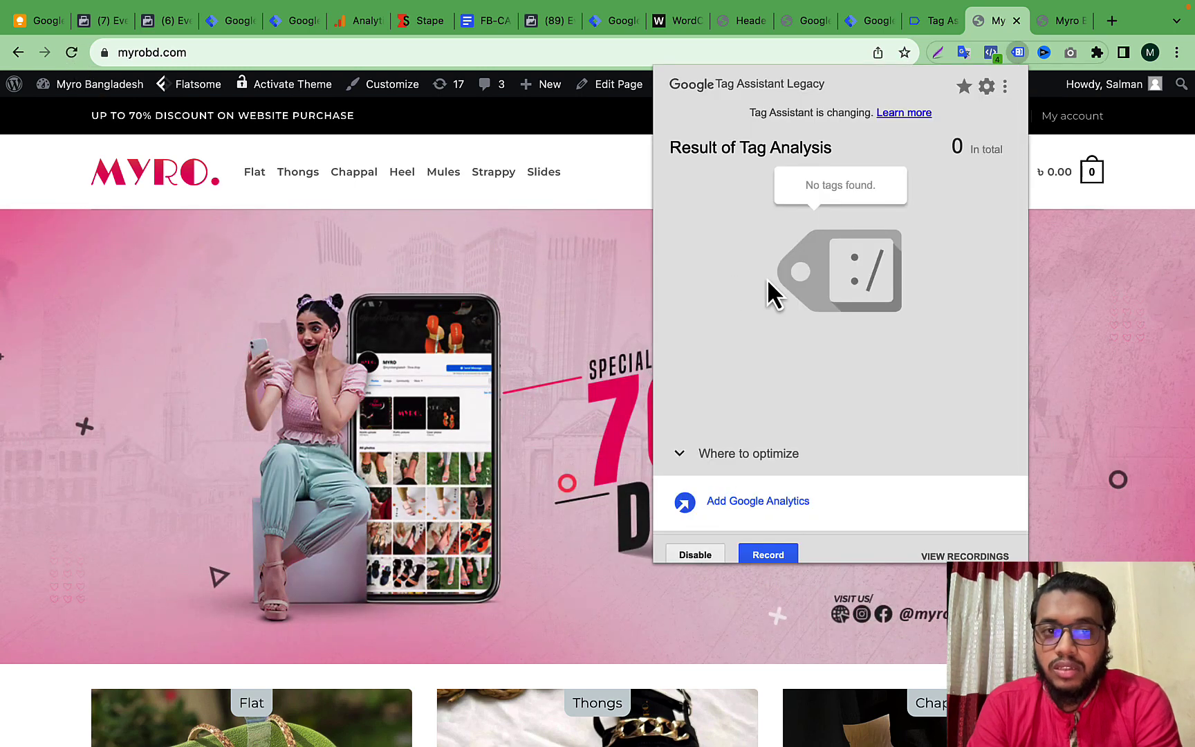
# - Close the myrobd.com storefront and Tag Assistant debug pages and reload the Myrobd - Web workspace in Tag Manager
pyautogui.click(1014, 21)
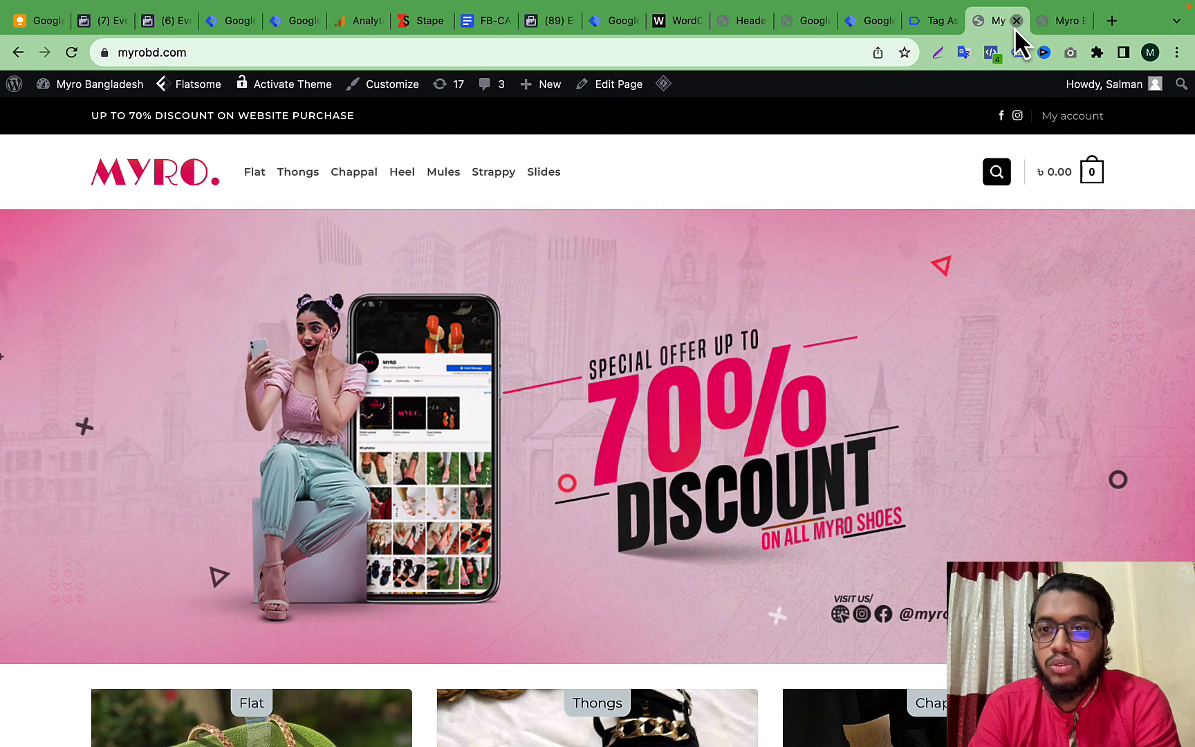
pyautogui.click(1015, 21)
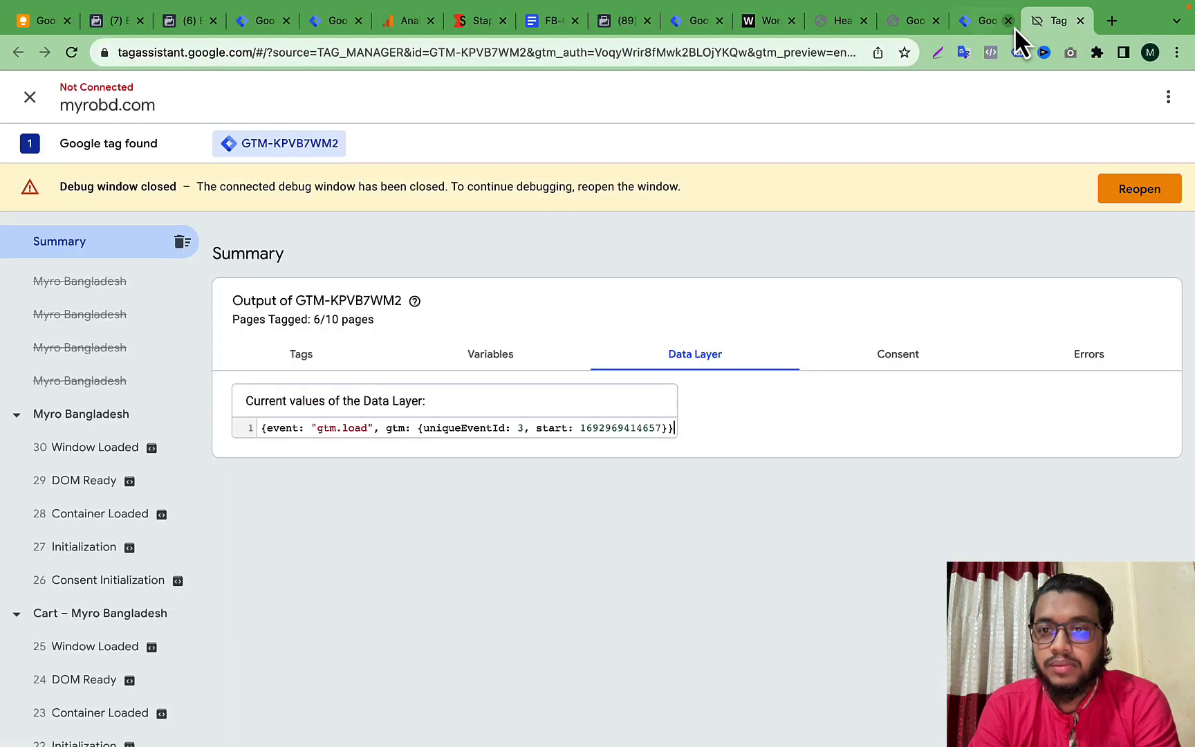
pyautogui.click(1085, 23)
pyautogui.click(853, 221)
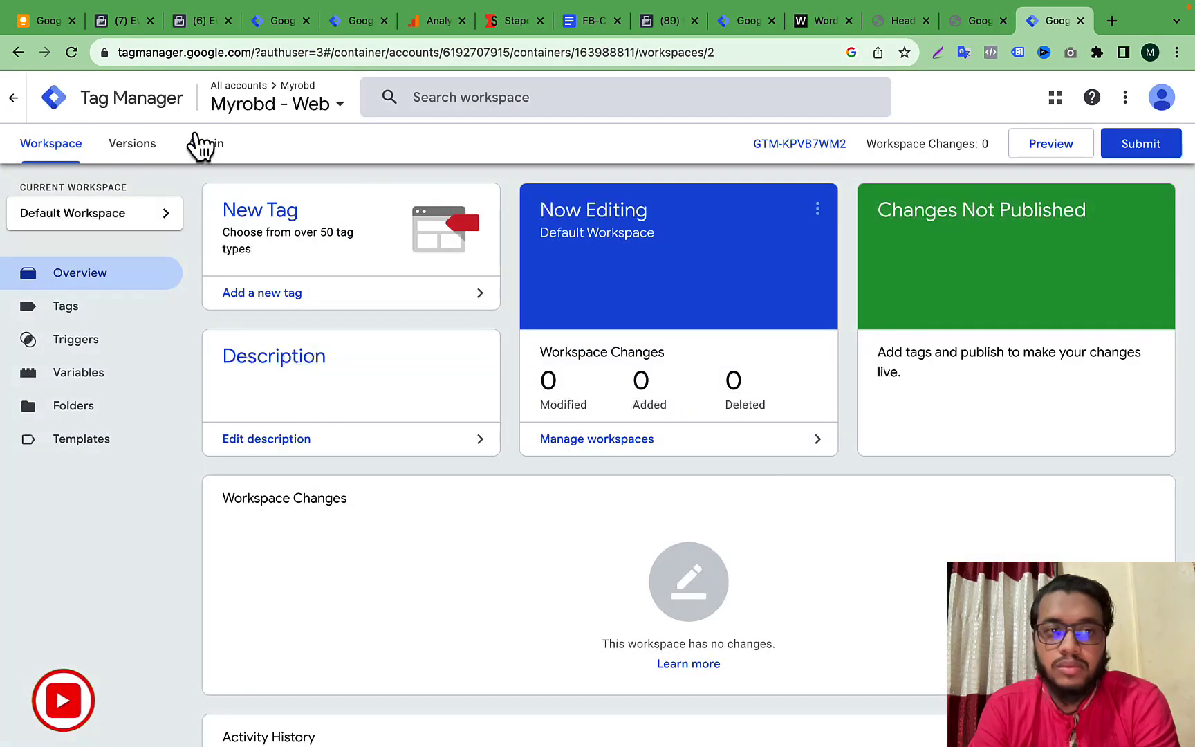
pyautogui.click(71, 52)
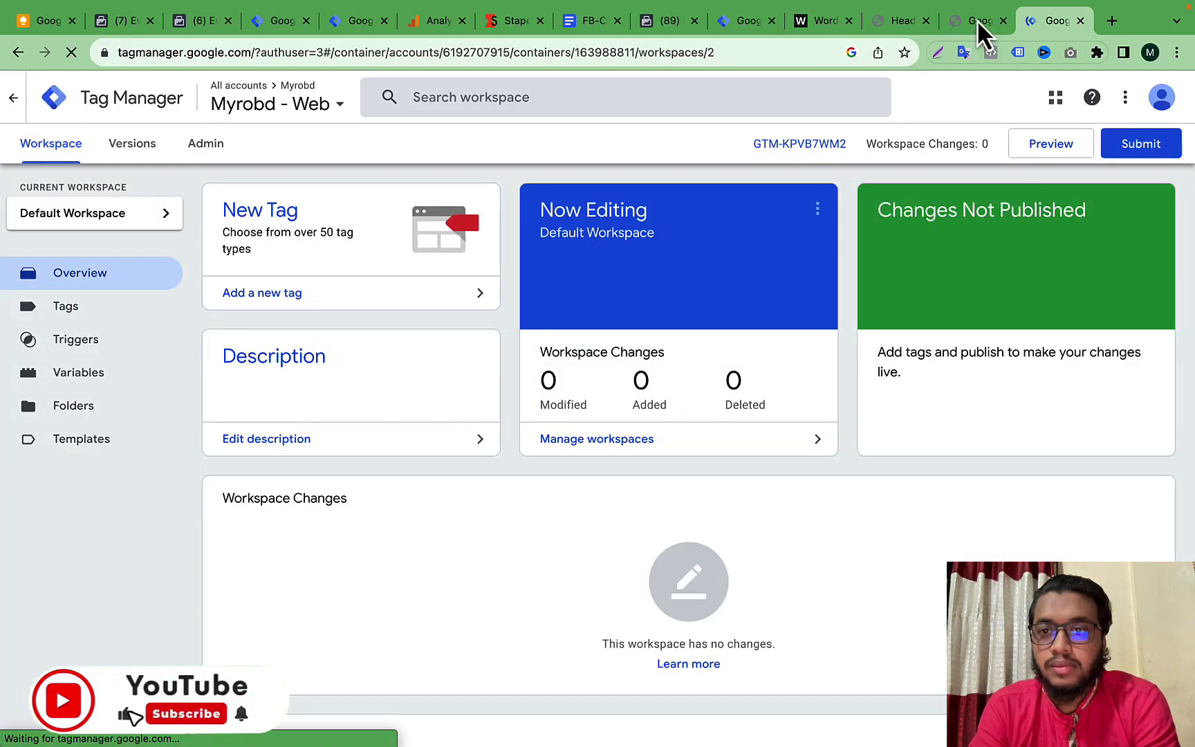
# - Save the GTM4WP General settings again with the container code set to On
pyautogui.click(980, 24)
pyautogui.scroll(-5, 608, 691)
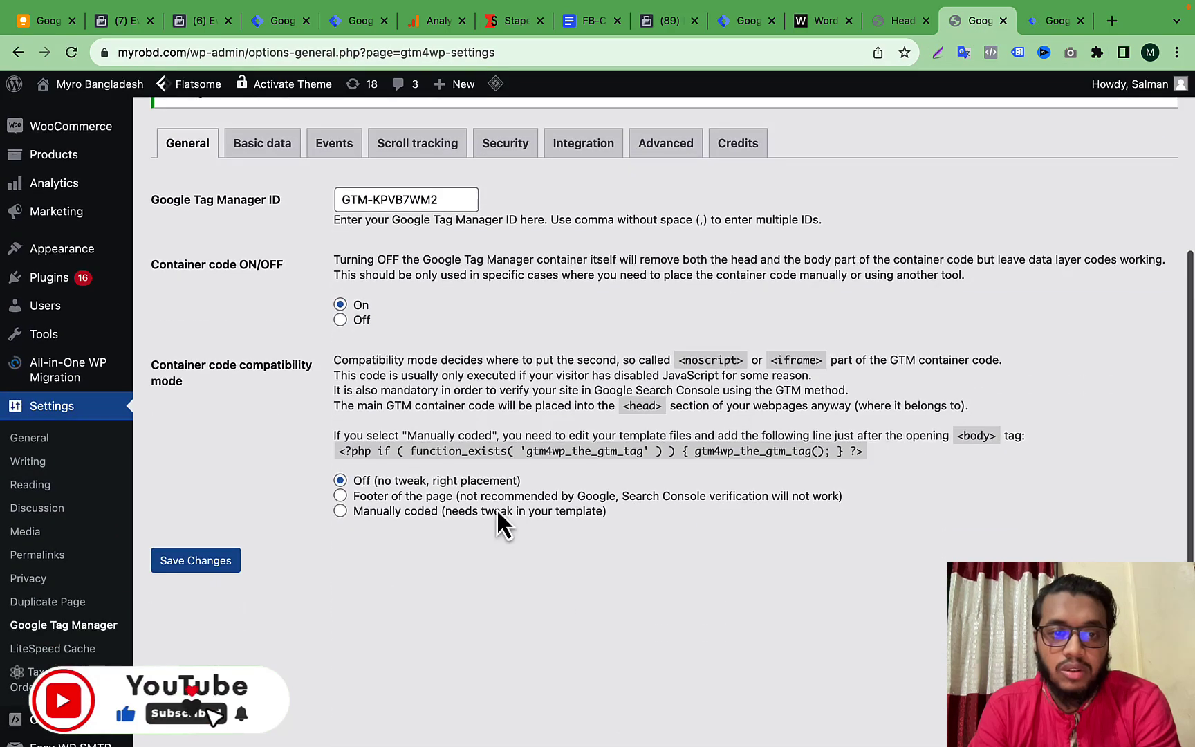
pyautogui.click(196, 560)
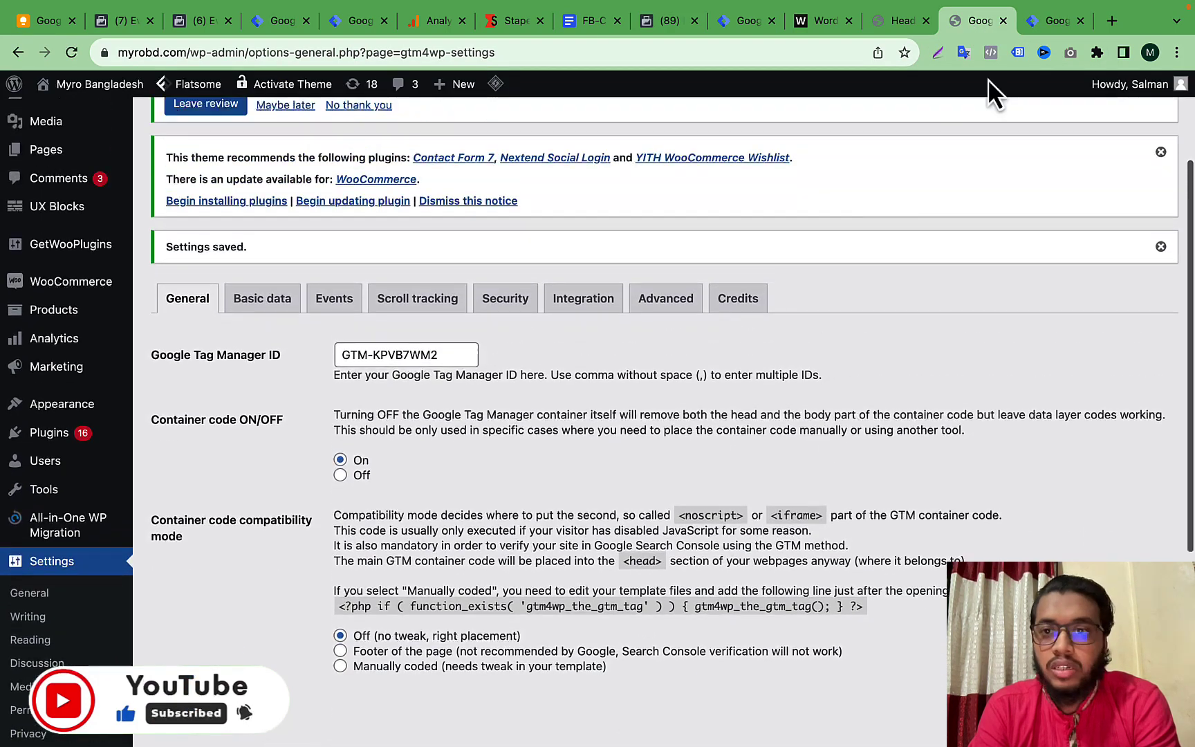
pyautogui.click(1052, 22)
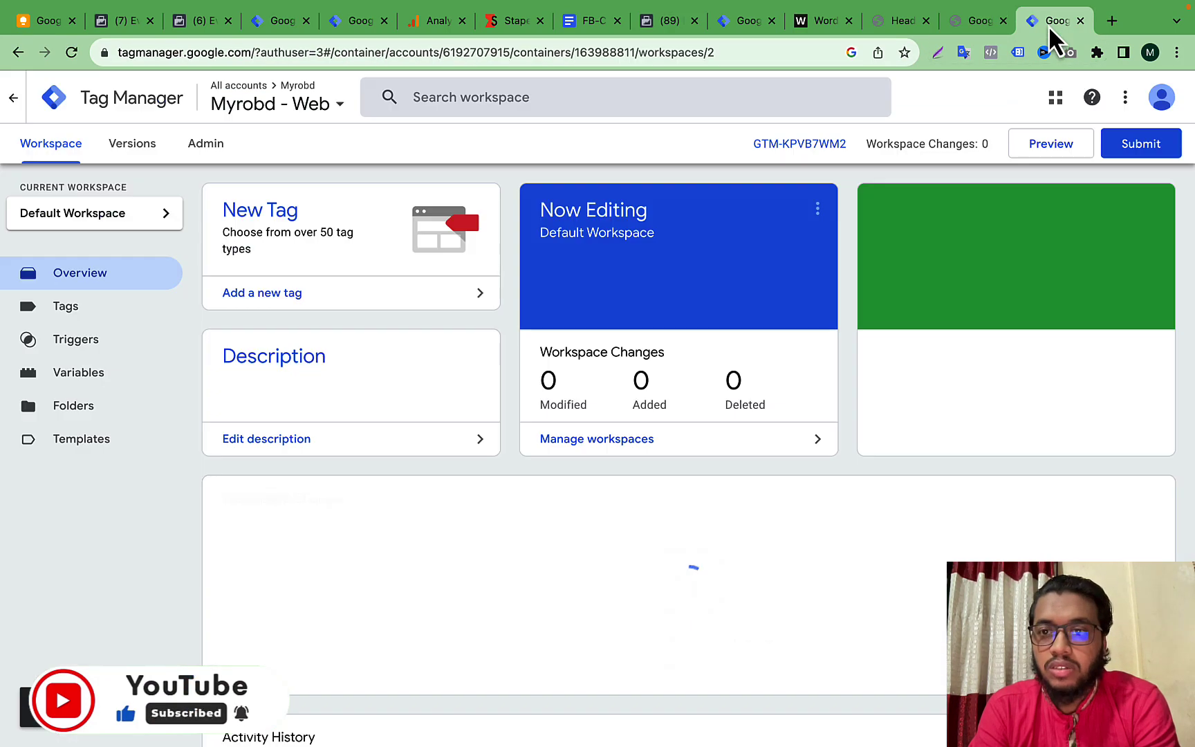
pyautogui.click(1044, 155)
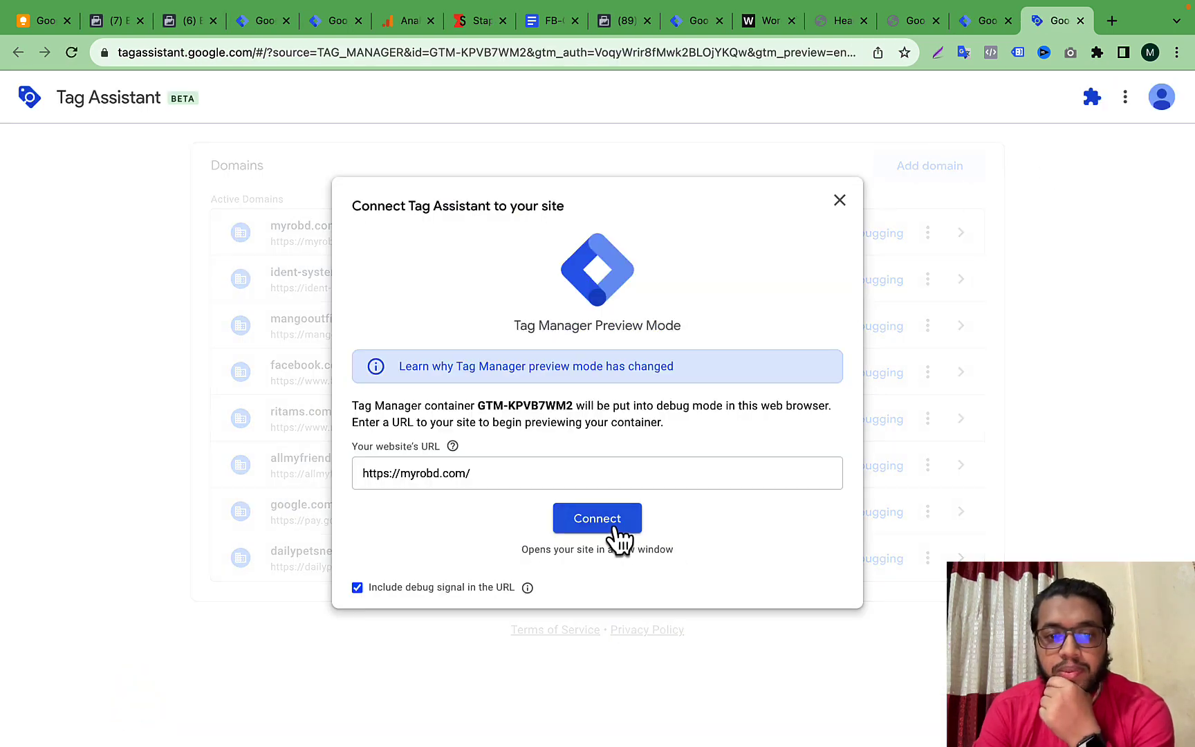
pyautogui.click(613, 522)
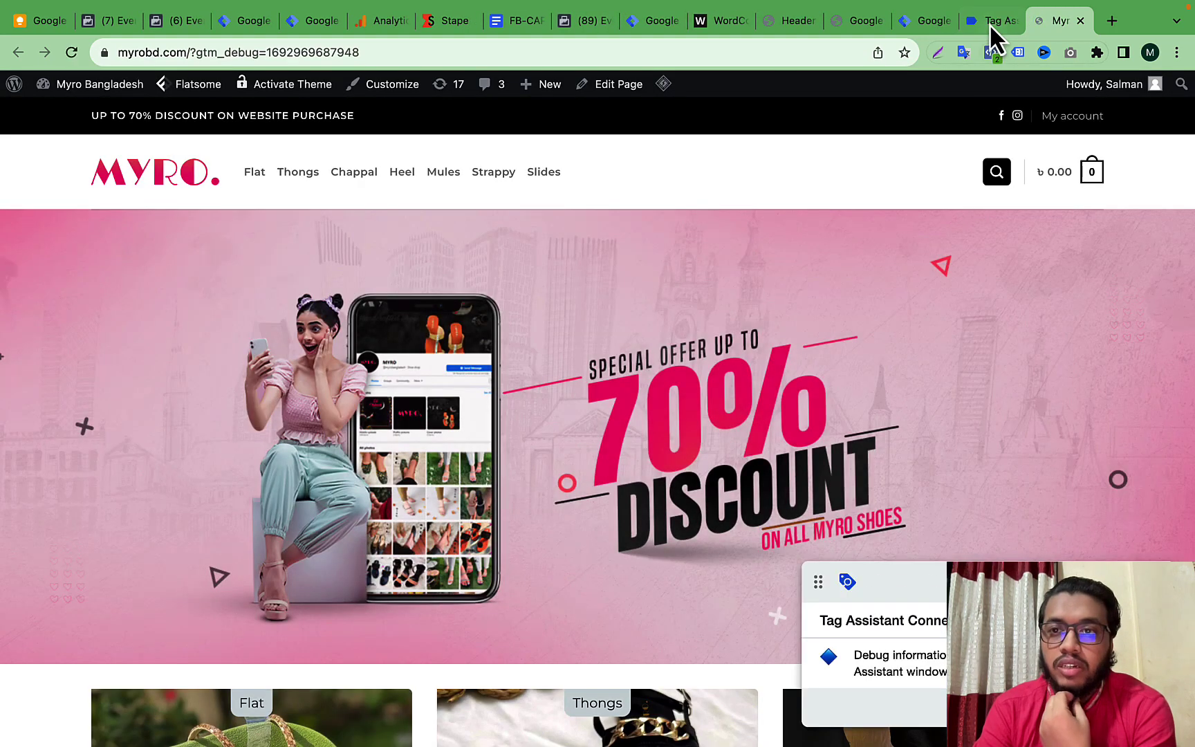
# - Continue to the Tag Assistant debug summary for myrobd.com and inspect the container's variables and Data Layer values
pyautogui.click(990, 22)
pyautogui.click(622, 394)
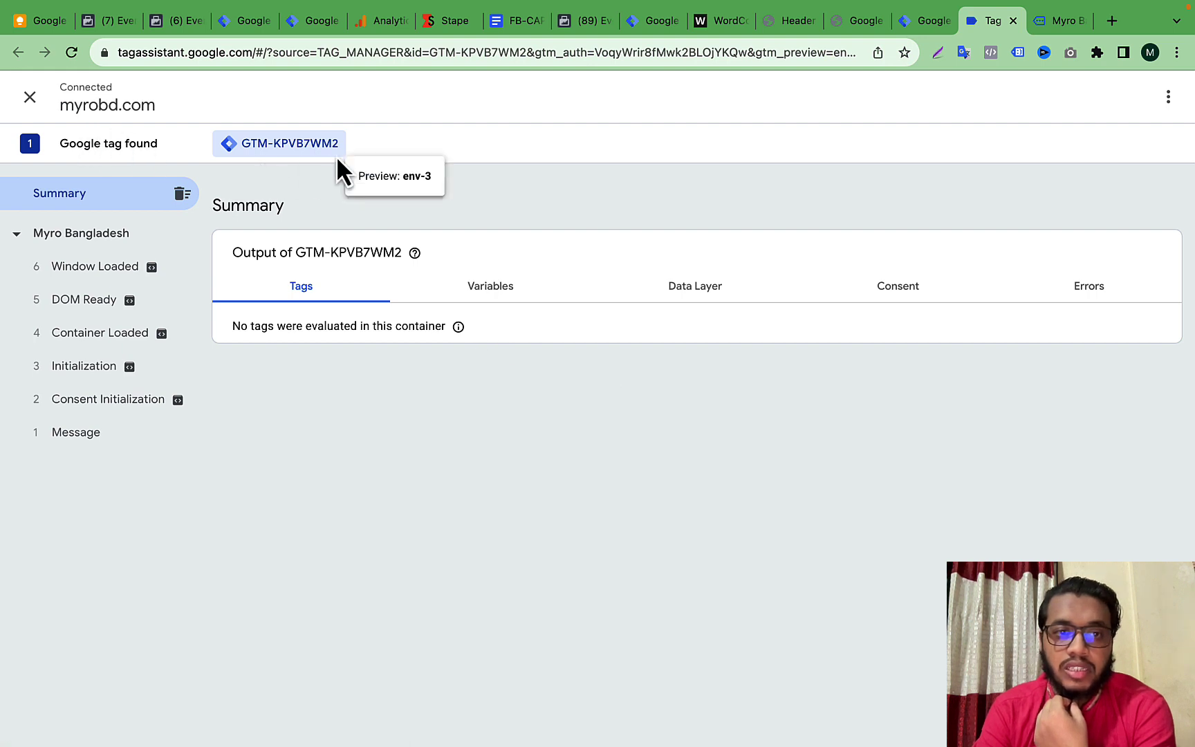
pyautogui.click(517, 304)
pyautogui.click(705, 301)
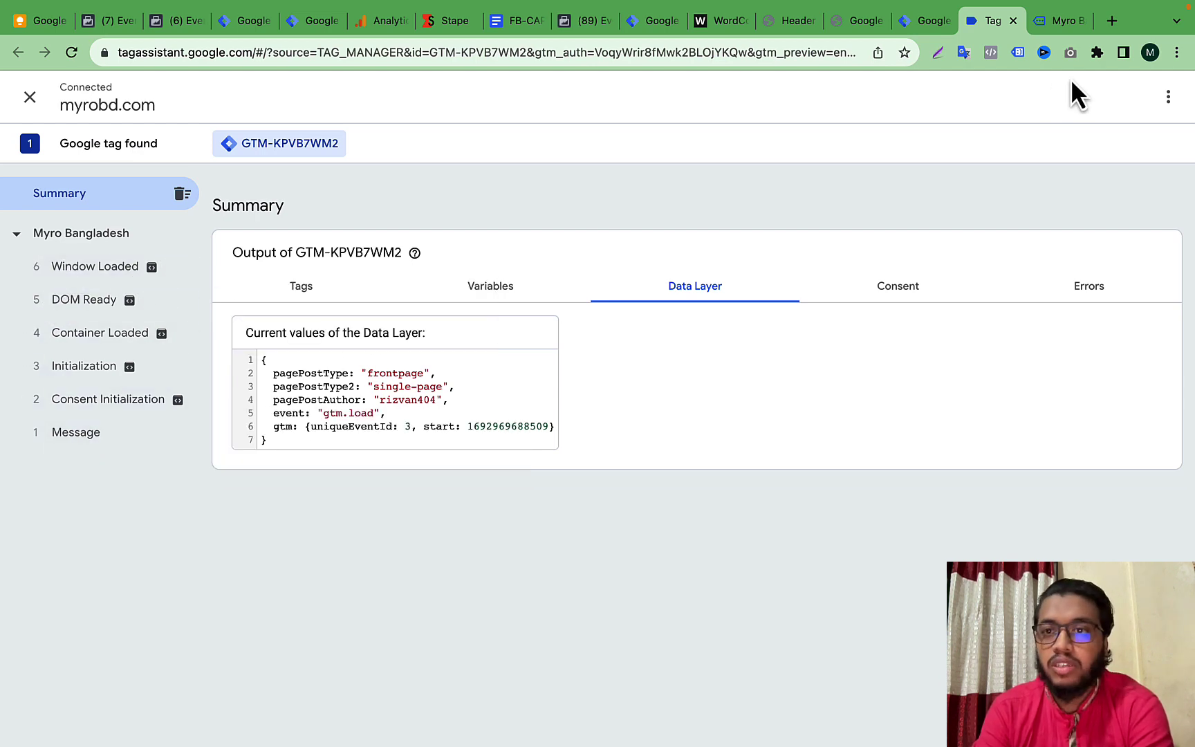
# - Enable Tag Assistant Legacy on the myrobd.com storefront, reload the page and examine the tag analysis
pyautogui.click(1048, 25)
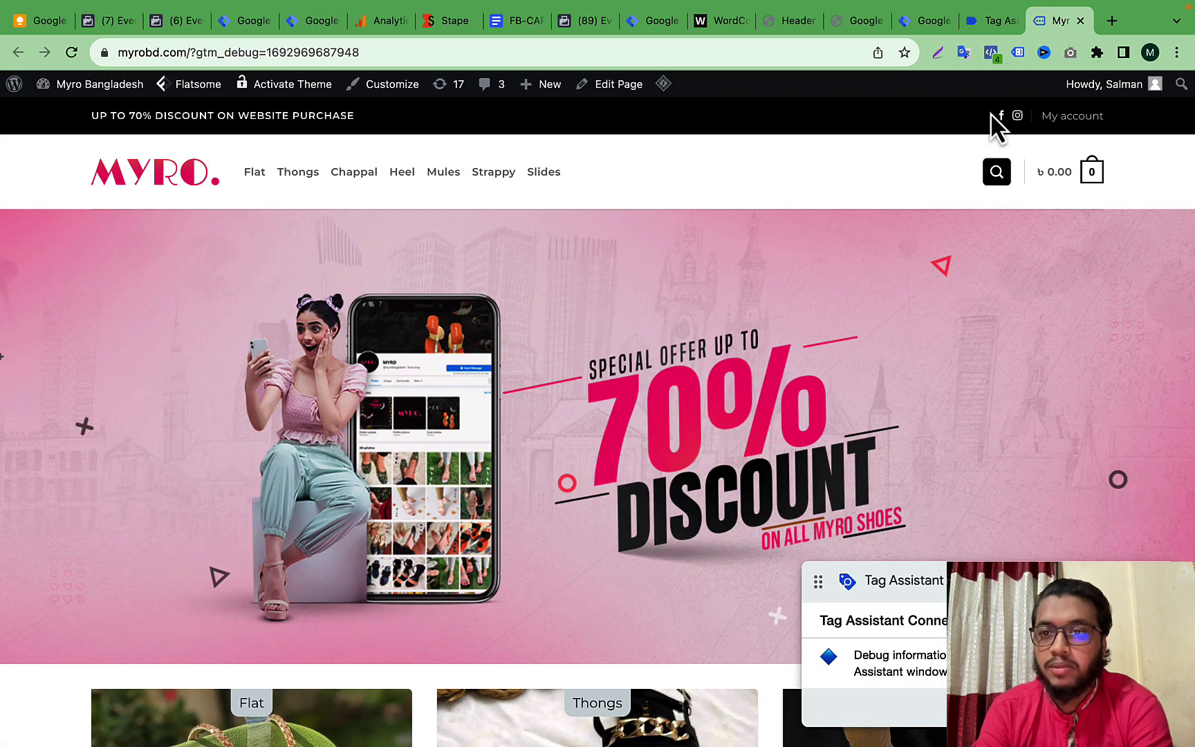
pyautogui.click(1017, 53)
pyautogui.click(694, 232)
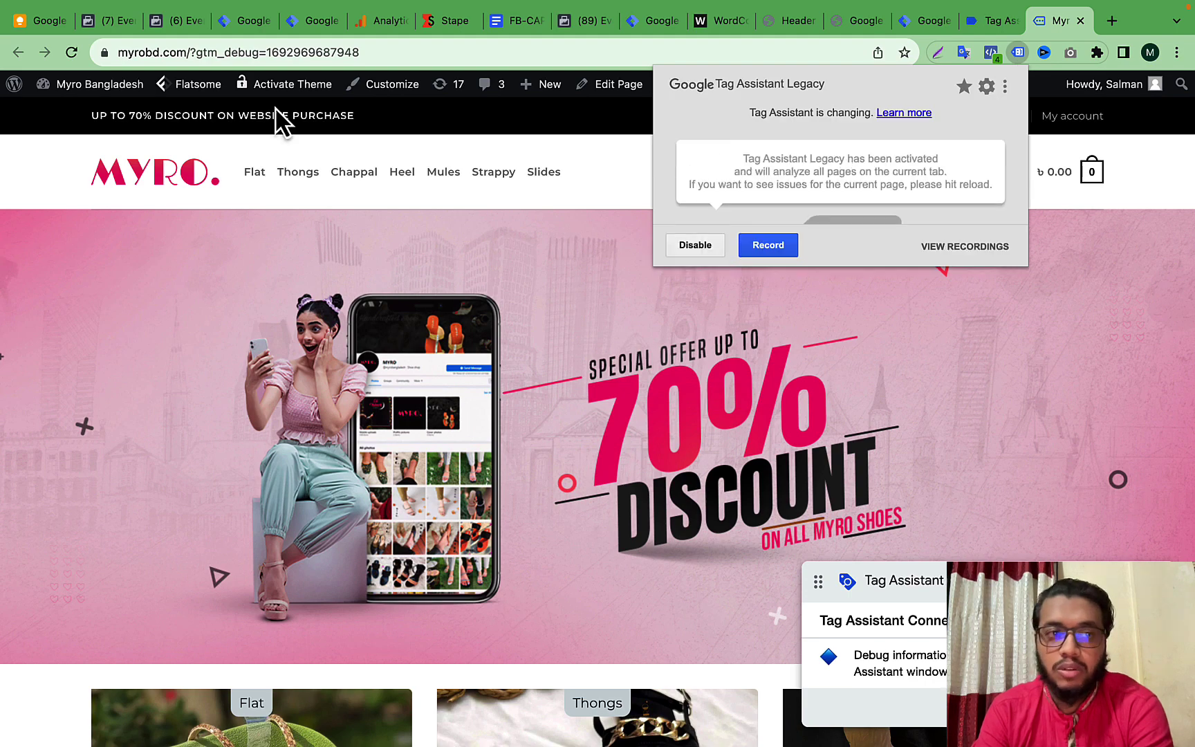
pyautogui.click(69, 52)
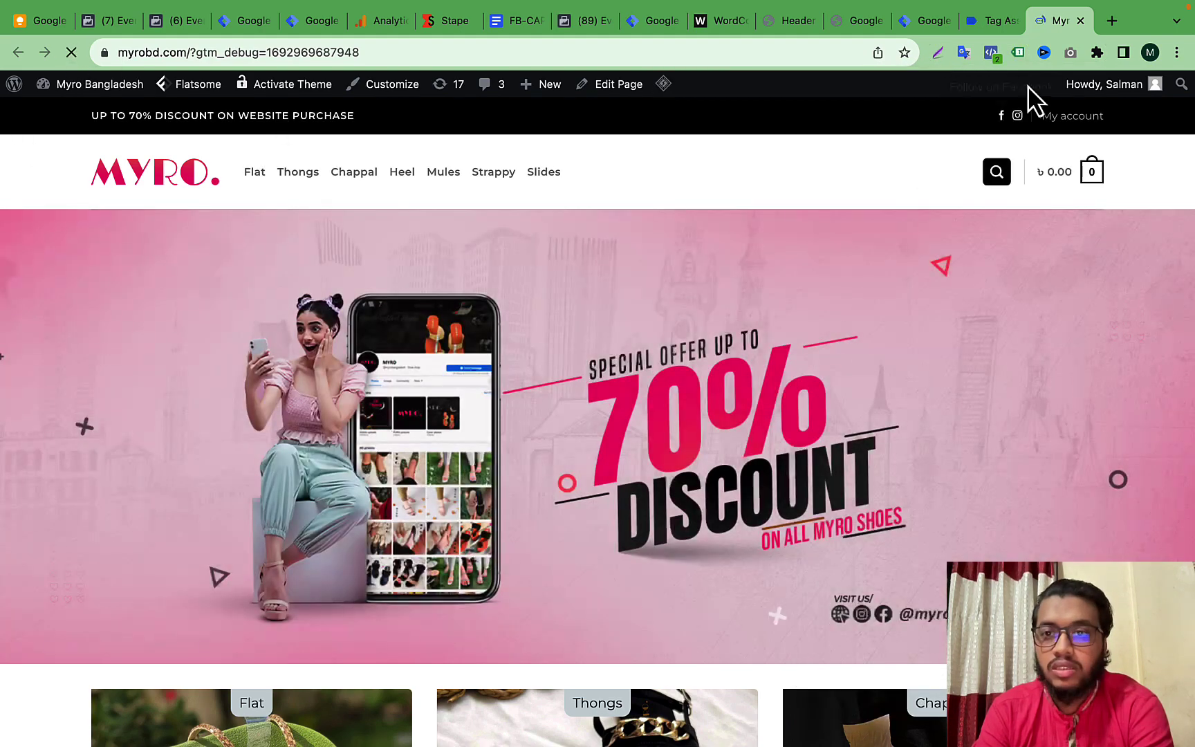
pyautogui.click(1020, 56)
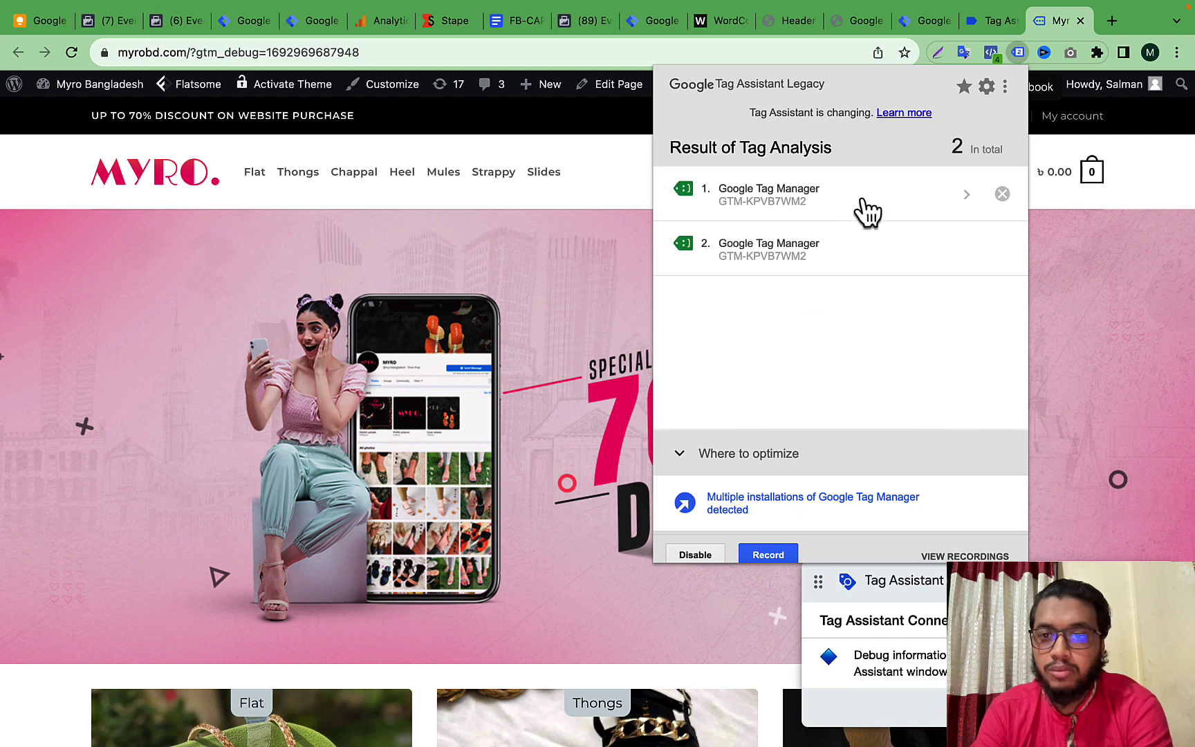
# - Switch to the Dynalist outline and review its item on creating a Google Tag Manager account and enabling the data layer
pyautogui.click(922, 22)
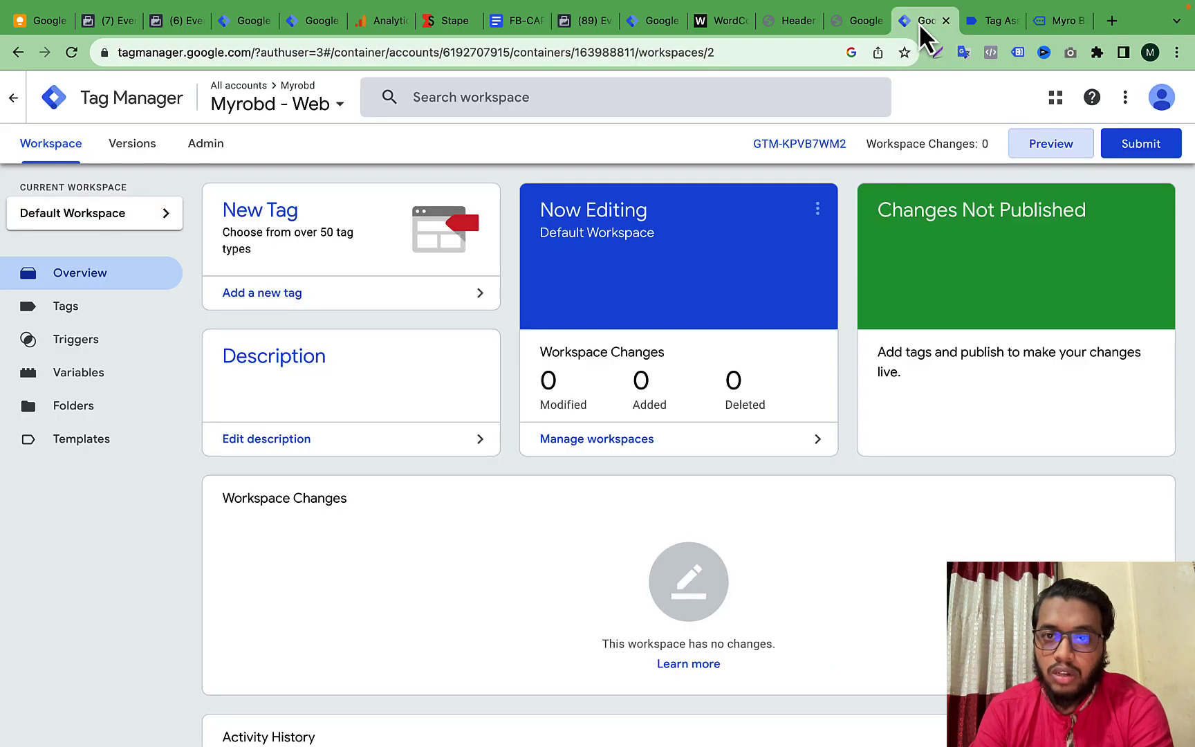
pyautogui.hotkey('ctrl', 'Up')
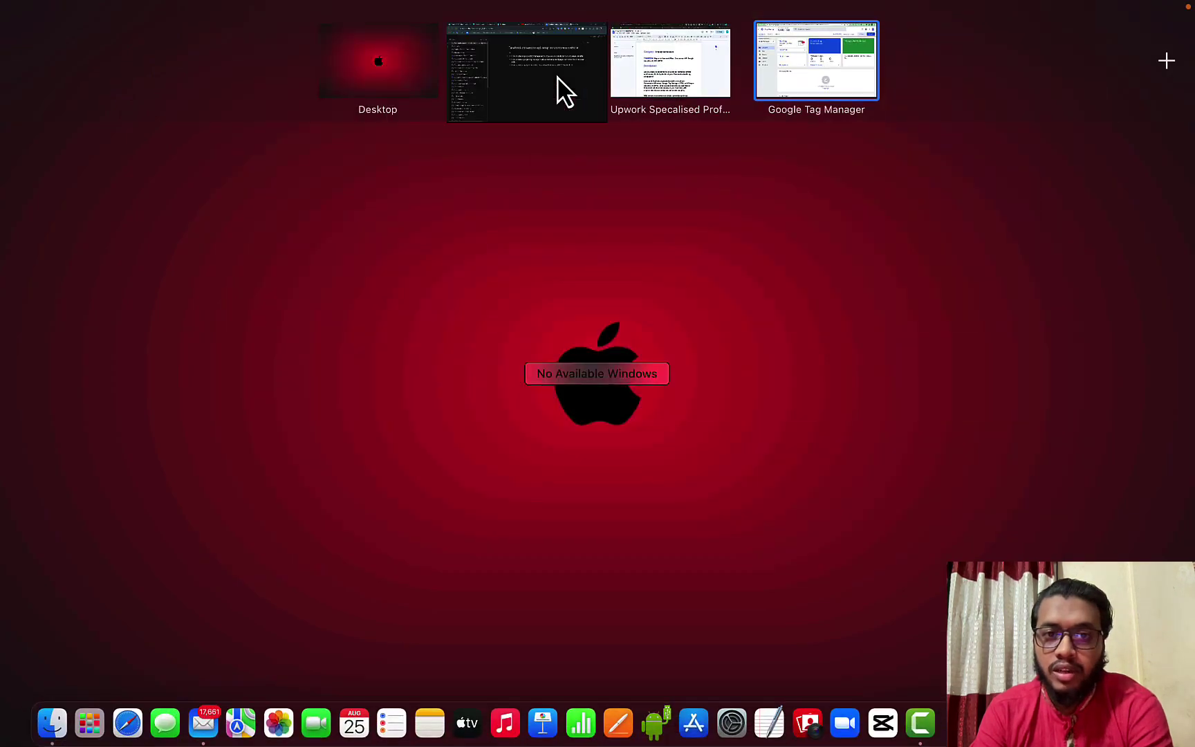
pyautogui.click(560, 90)
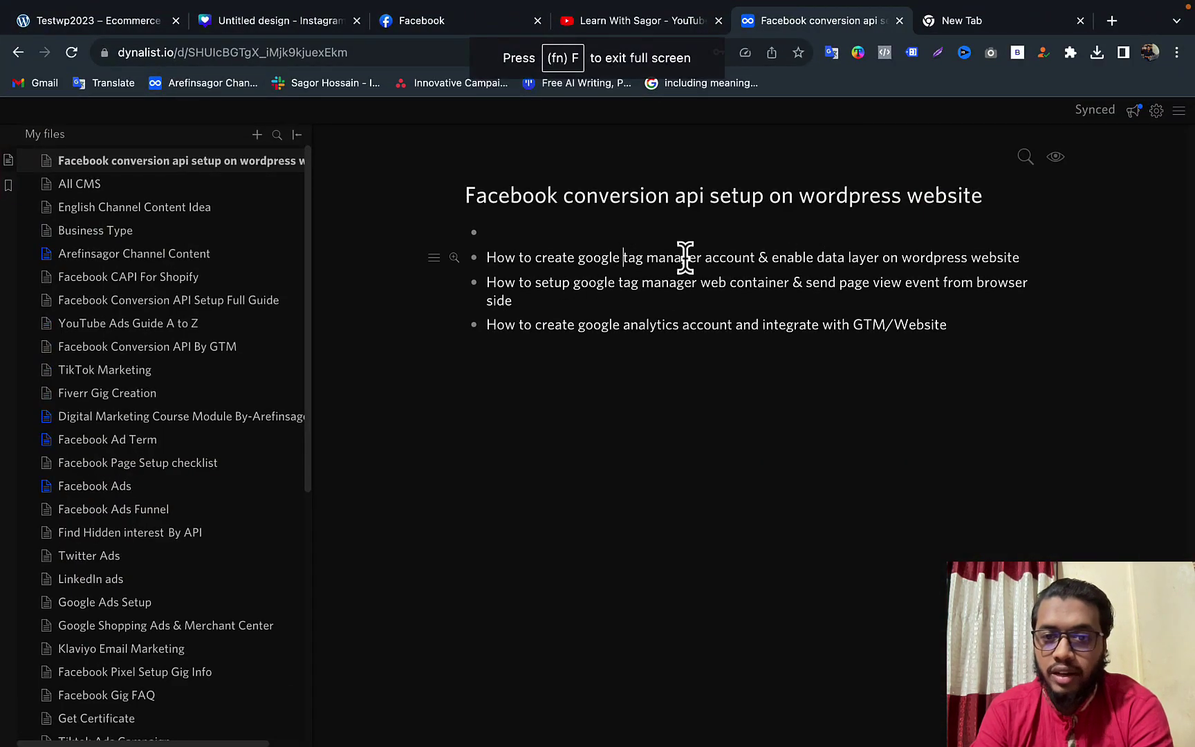
pyautogui.moveTo(753, 257); pyautogui.dragTo(620, 258)
pyautogui.click(792, 258)
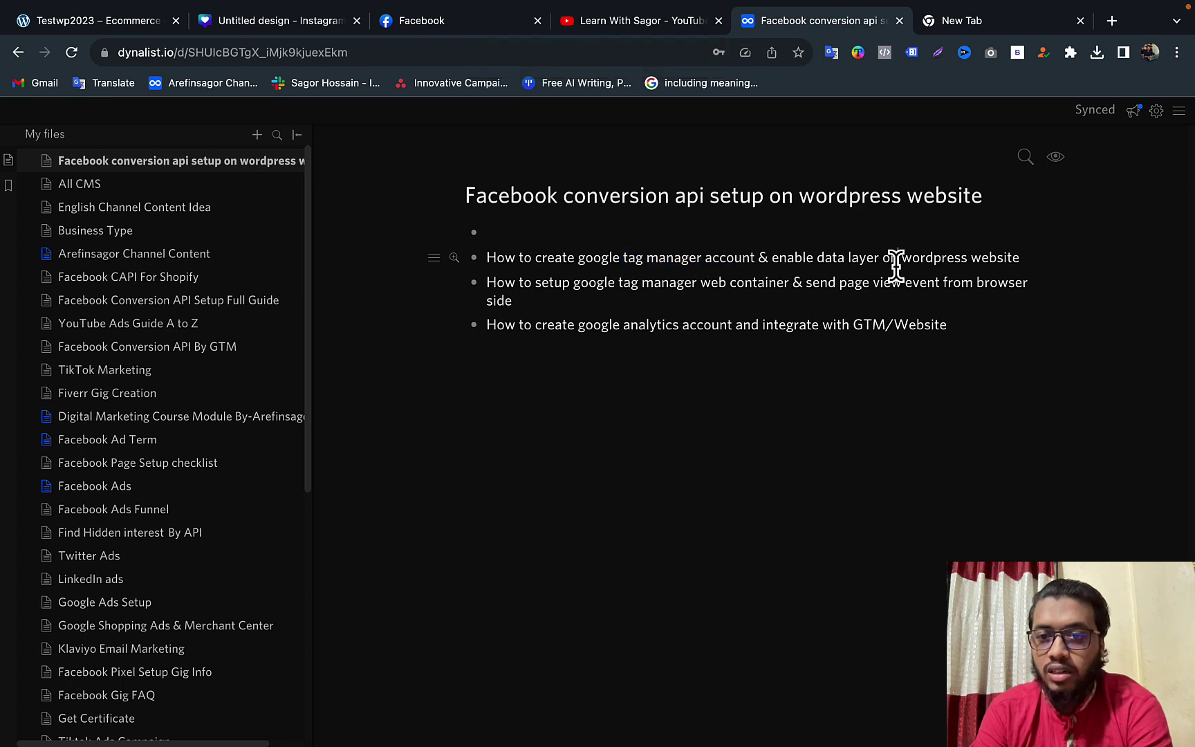
pyautogui.moveTo(1021, 255); pyautogui.dragTo(774, 257)
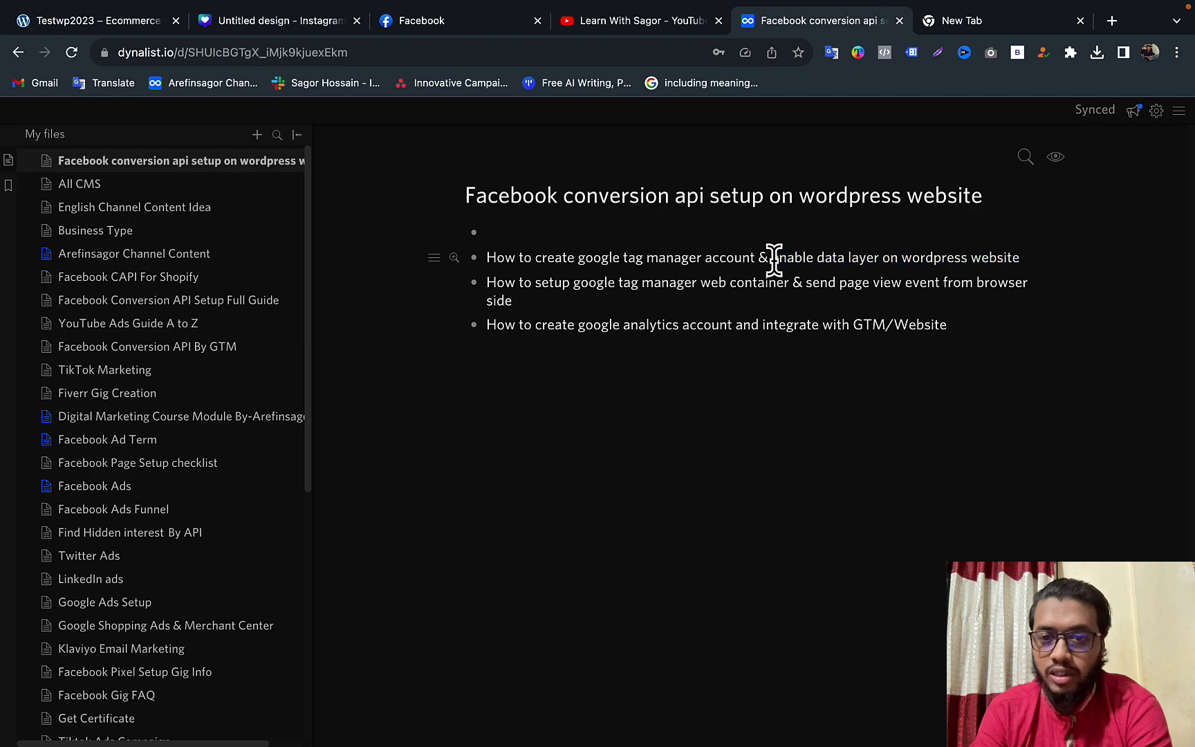
pyautogui.click(864, 257)
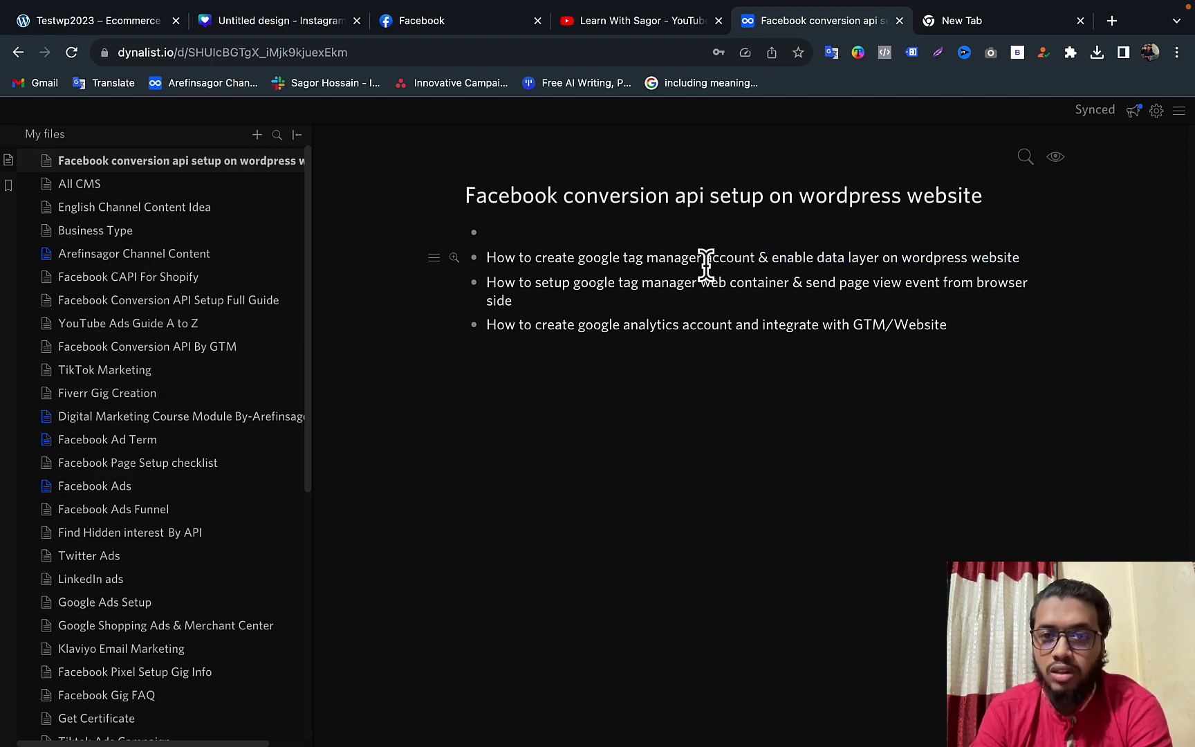
# - Return to the Tag Manager browser window and review the Tag Assistant Data Layer summary and the myrobd.com storefront
pyautogui.hotkey('ctrl', 'Up')
pyautogui.click(706, 90)
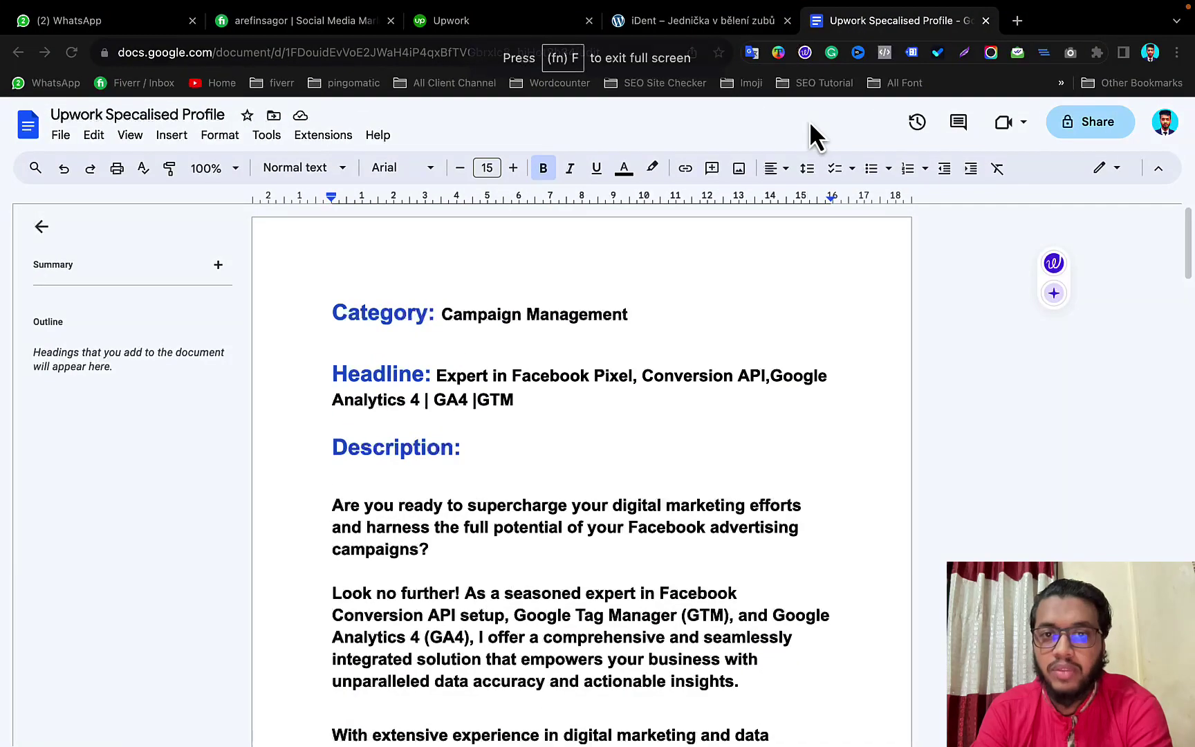
pyautogui.hotkey('ctrl', 'Up')
pyautogui.click(778, 58)
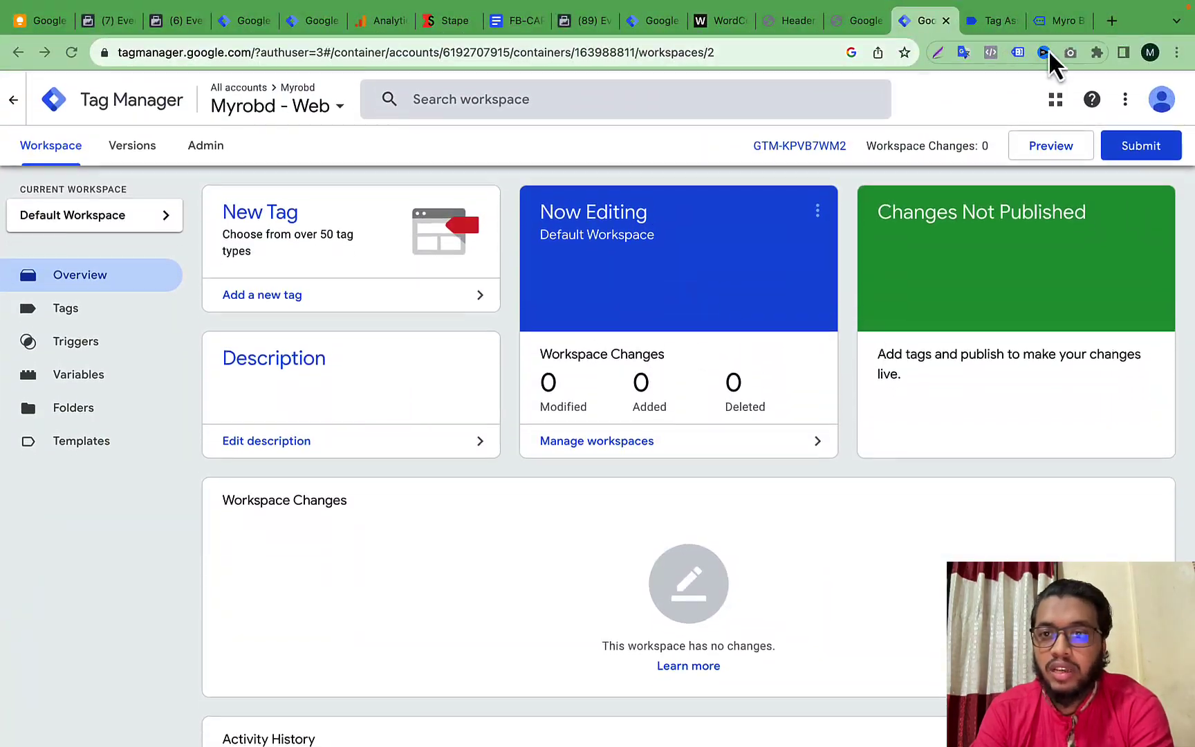
pyautogui.click(988, 20)
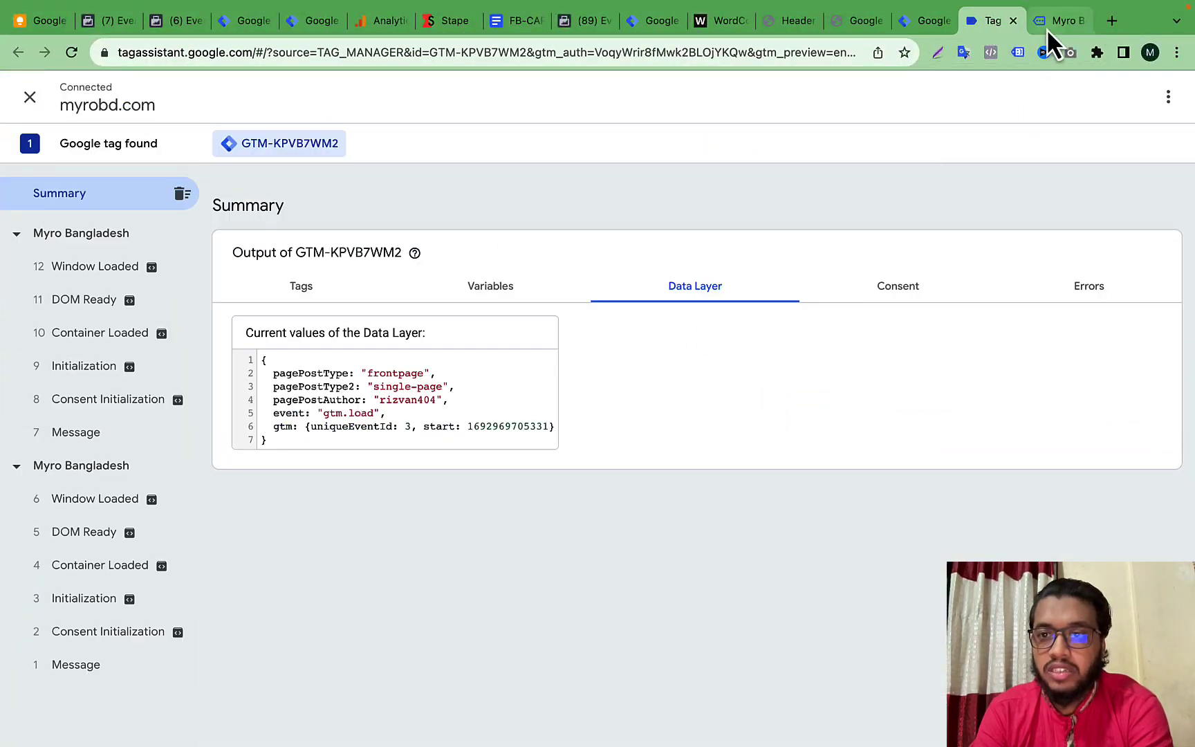
pyautogui.click(1046, 27)
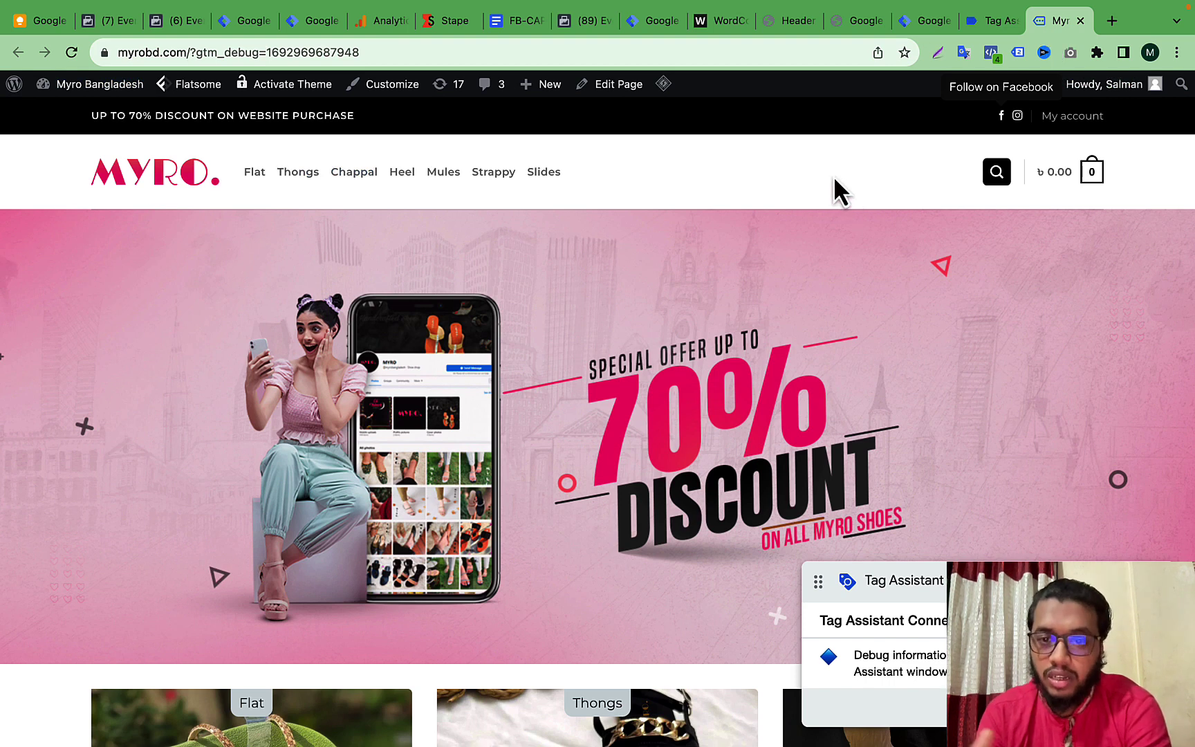